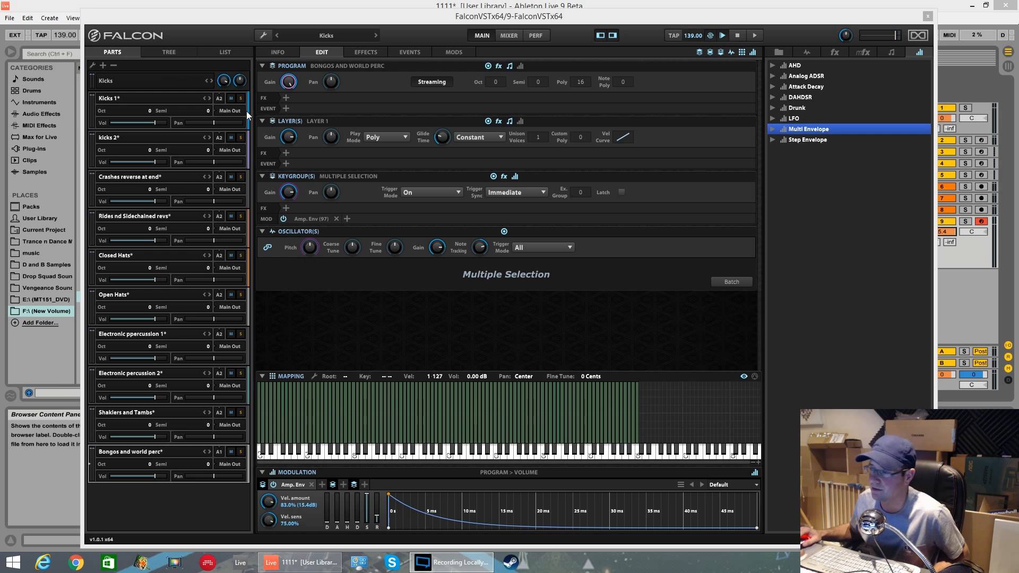
pyautogui.moveTo(251, 13); pyautogui.dragTo(437, 24)
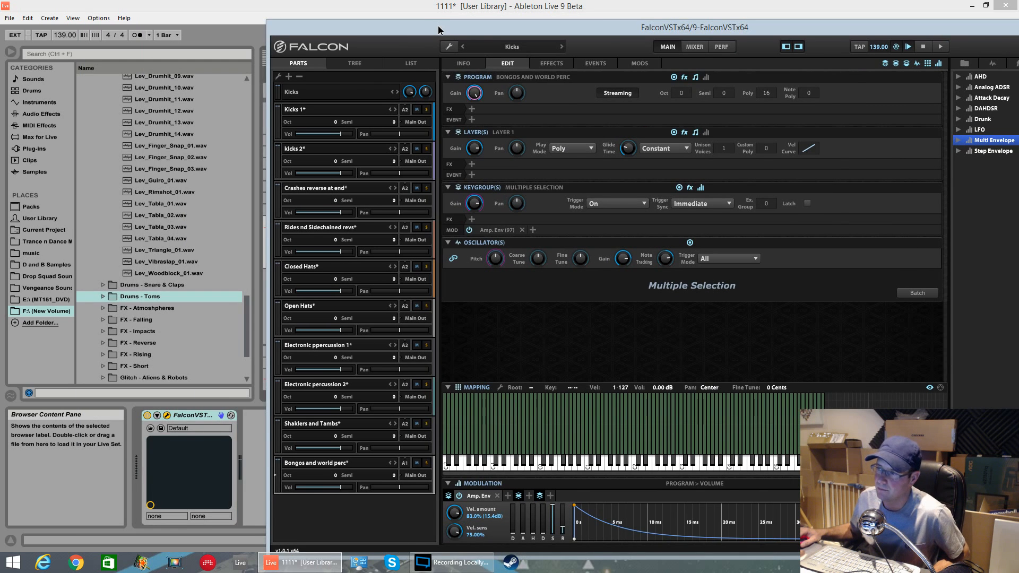
pyautogui.moveTo(246, 333); pyautogui.dragTo(244, 106)
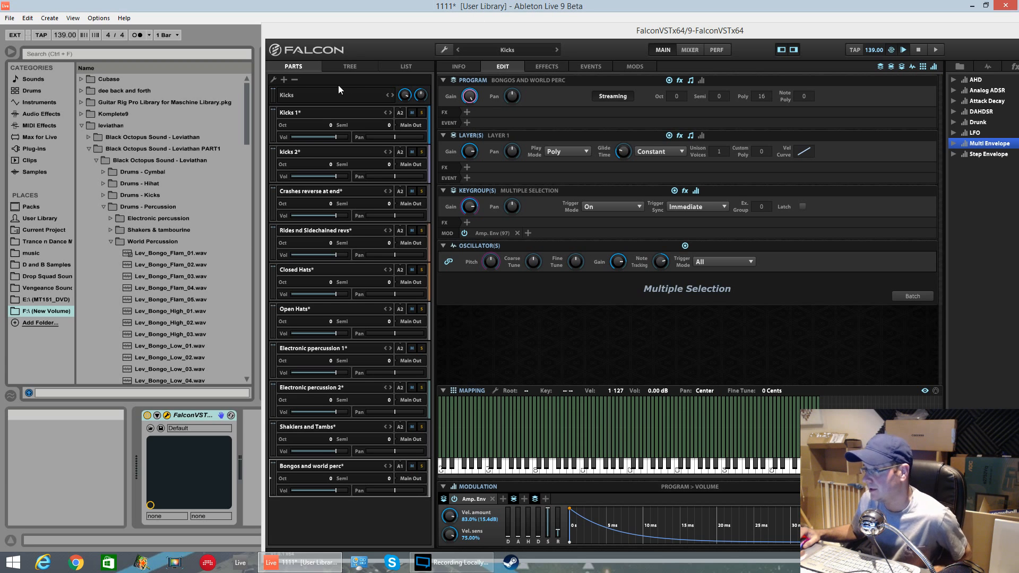
# Step: Set the Kicks 1 part to MIDI channel 1 and the Bongos and world perc part to channel 2
pyautogui.click(308, 111)
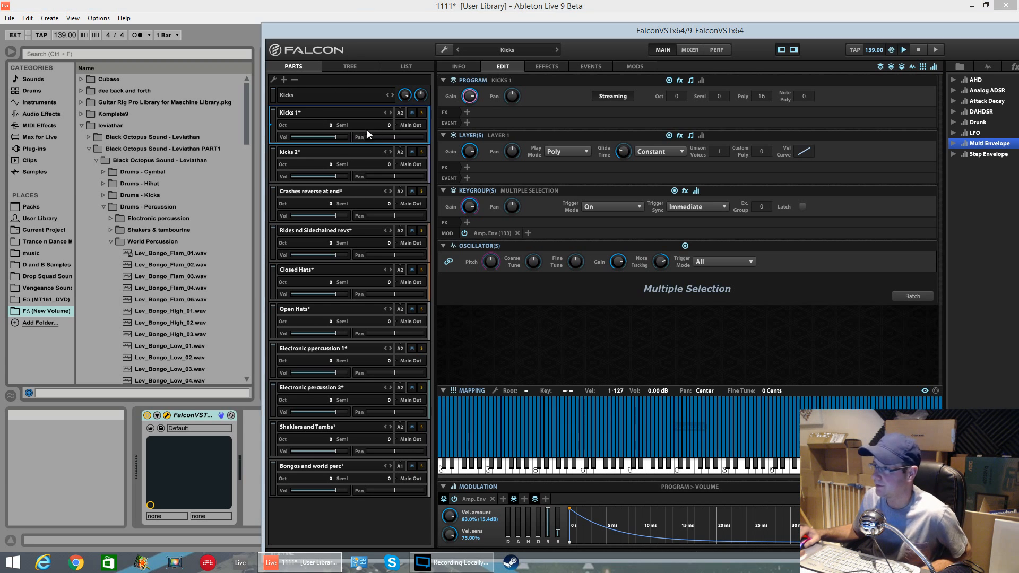
pyautogui.click(400, 113)
pyautogui.click(418, 133)
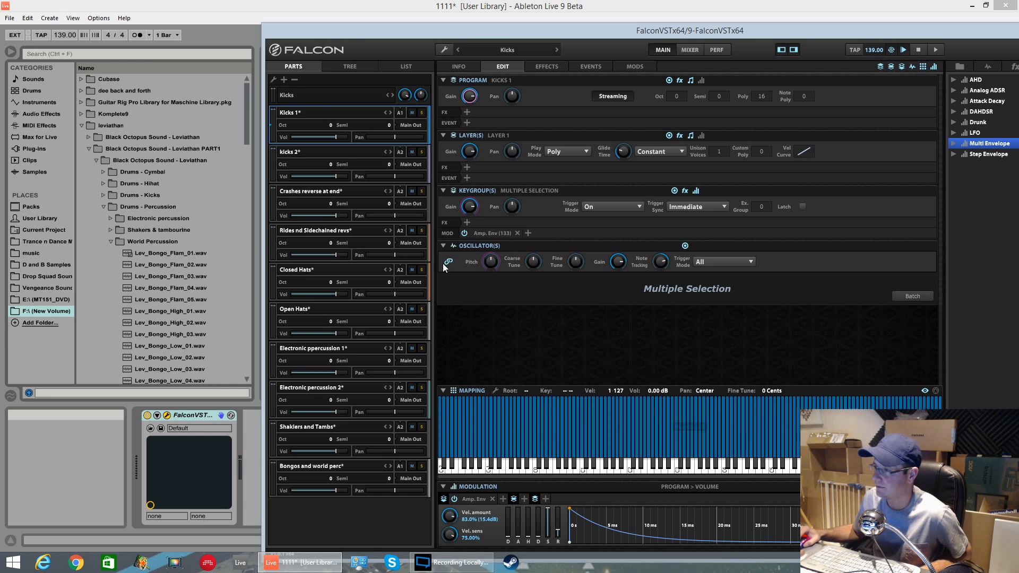
pyautogui.click(400, 467)
pyautogui.click(413, 339)
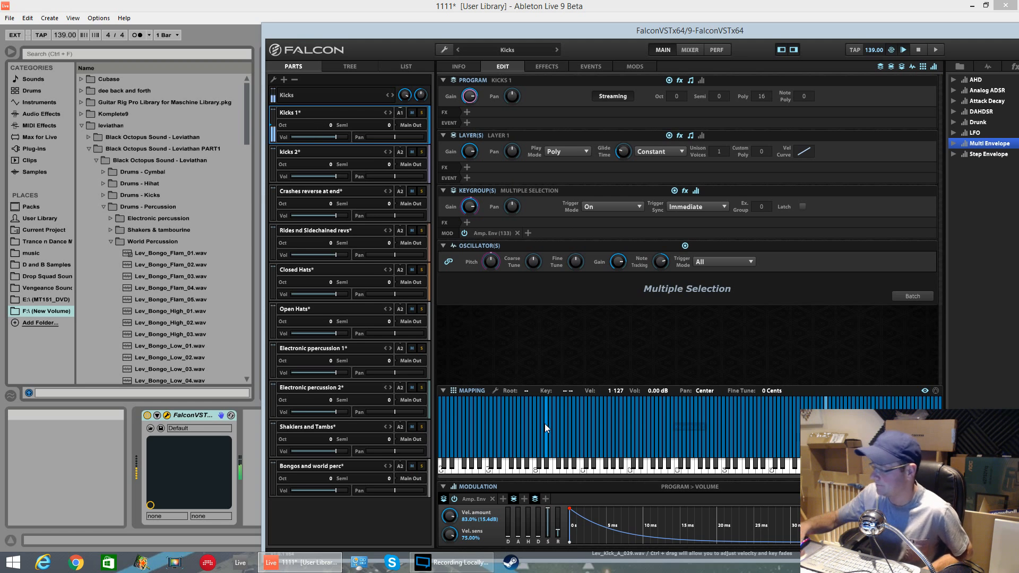
# Step: Set the Kicks 1 part's MIDI channel to 2
pyautogui.click(304, 152)
pyautogui.click(400, 112)
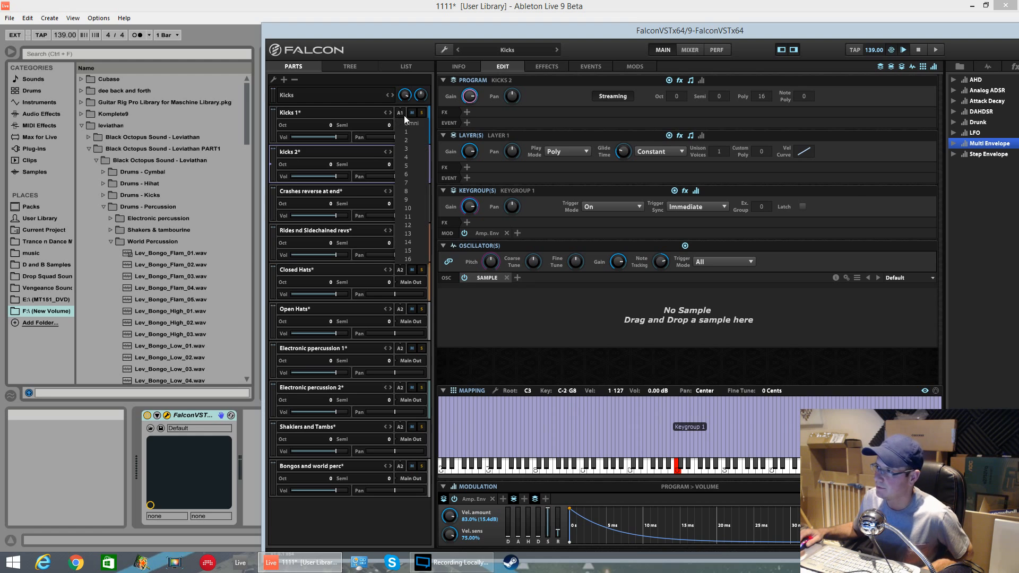
pyautogui.click(412, 141)
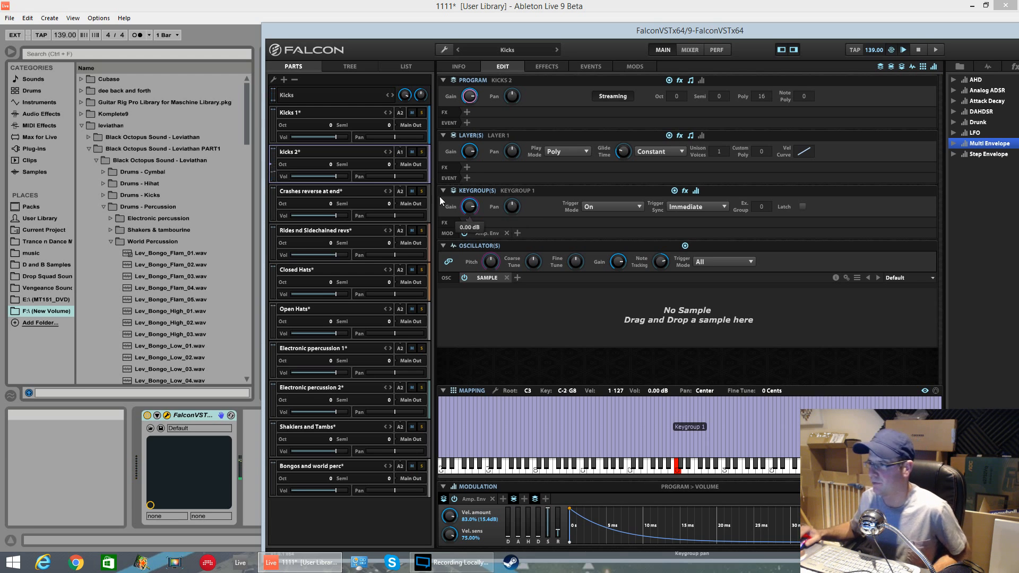
# Step: Set the kicks 2 part to MIDI channel 2 and the Crashes reverse at end part to channel 1
pyautogui.click(295, 195)
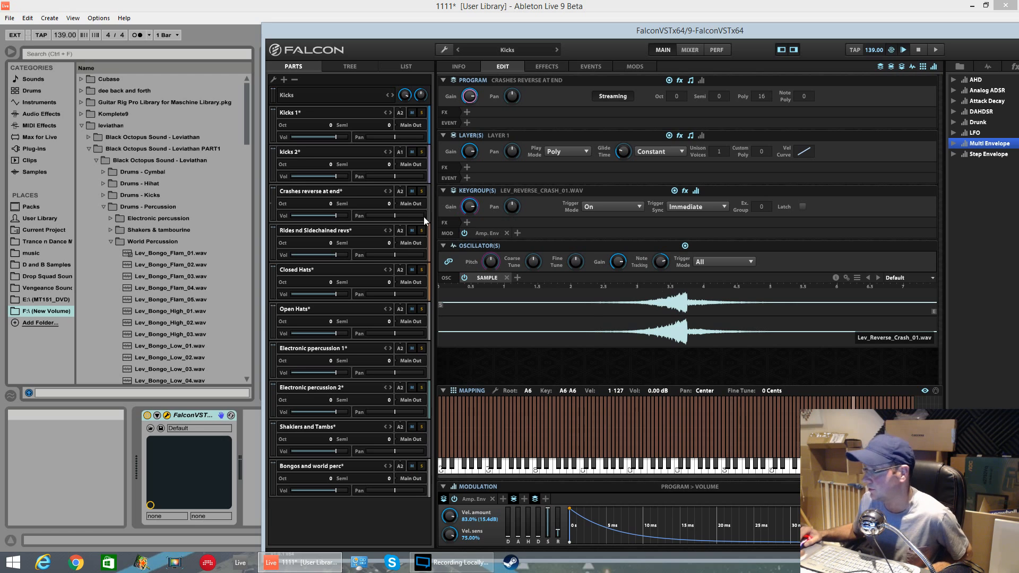
pyautogui.click(403, 154)
pyautogui.click(407, 180)
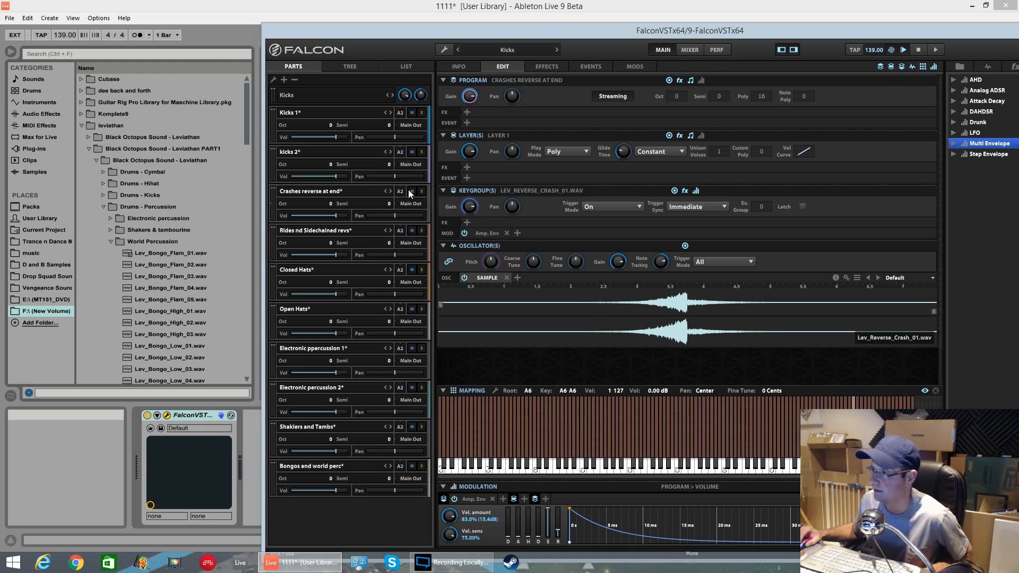
pyautogui.click(400, 192)
pyautogui.click(408, 211)
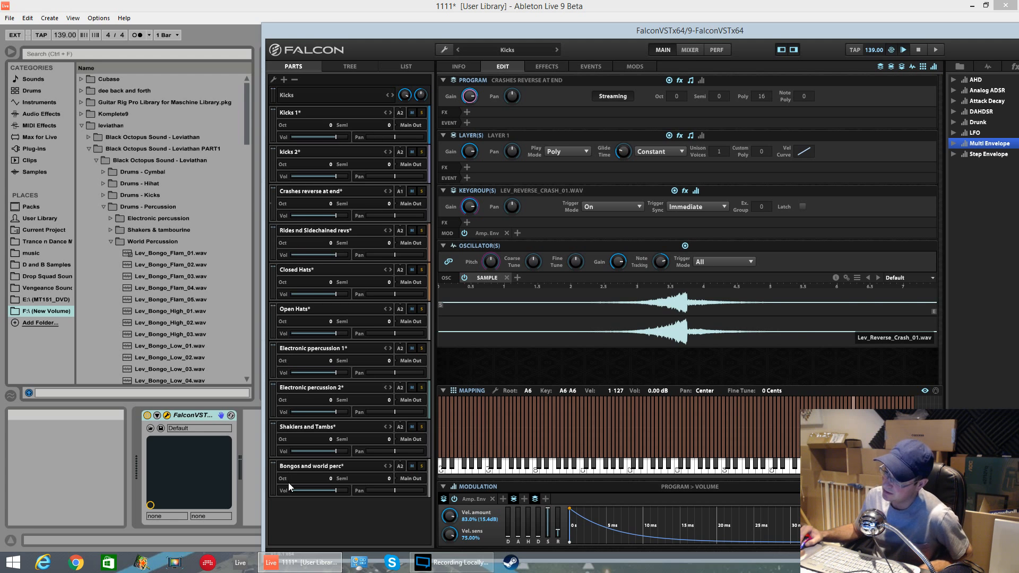
# Step: Set the Kicks 1 part back to MIDI channel 1 and the kicks 2 part to channel 3
pyautogui.click(306, 112)
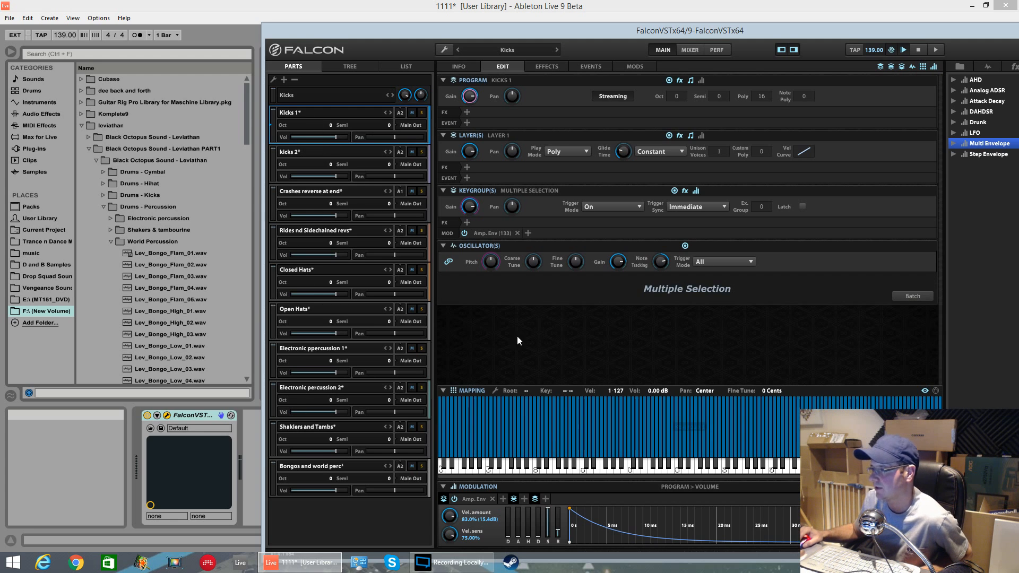
pyautogui.click(399, 113)
pyautogui.click(407, 132)
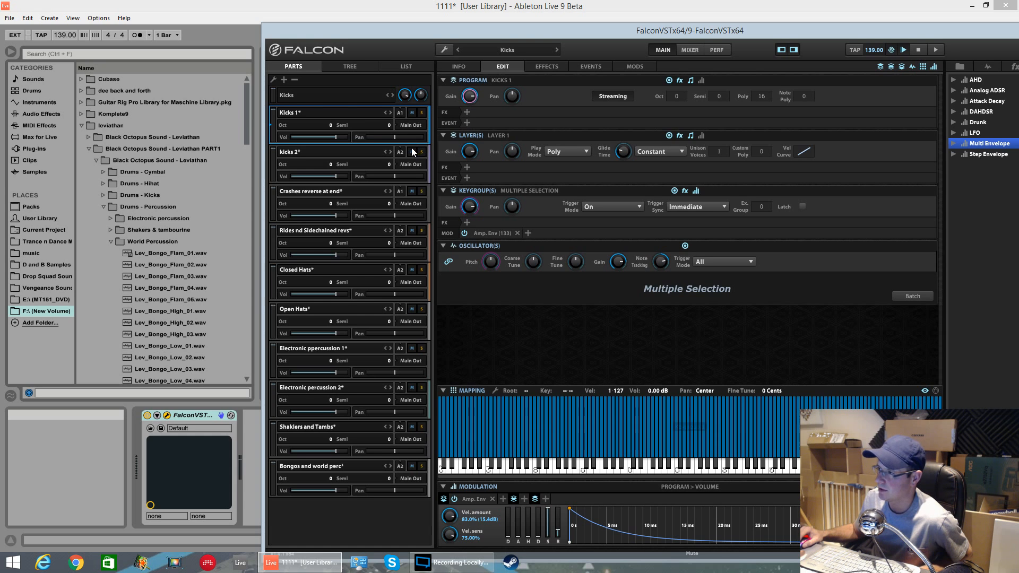
pyautogui.click(402, 153)
pyautogui.click(413, 186)
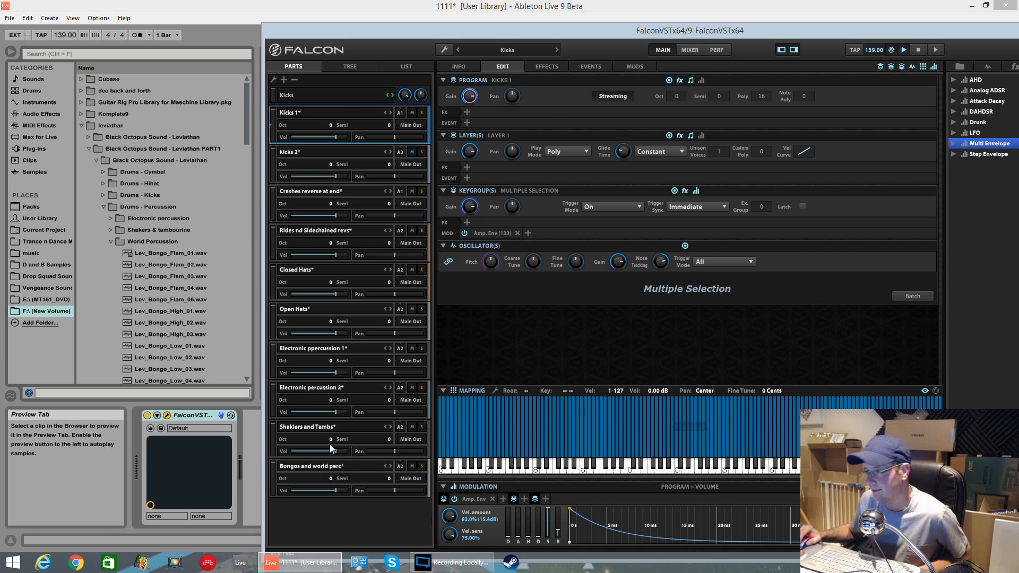
# Step: Open the Claps folder inside Drums - Snare & Claps in the Leviathan sample browser
pyautogui.click(111, 241)
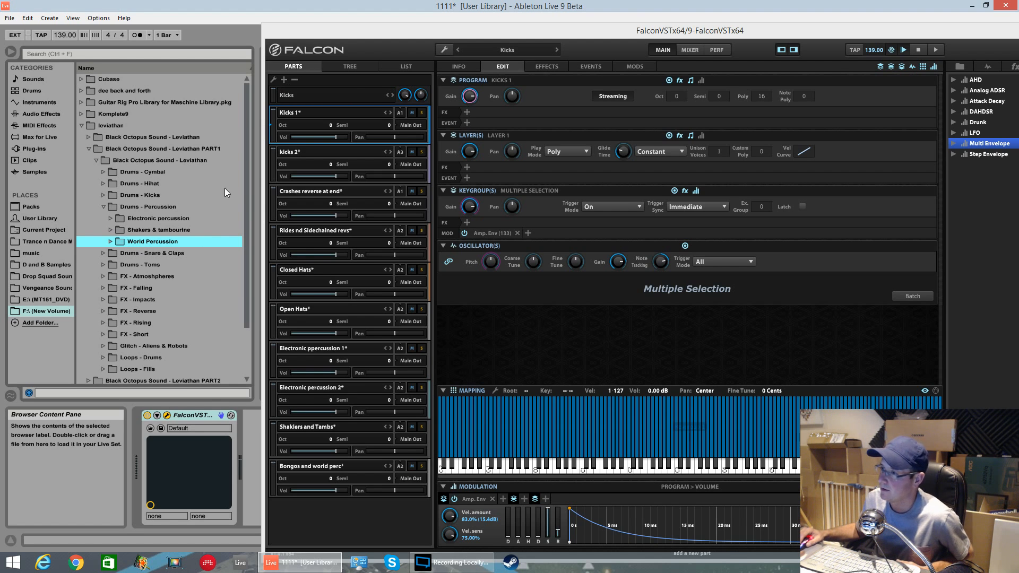
pyautogui.click(102, 207)
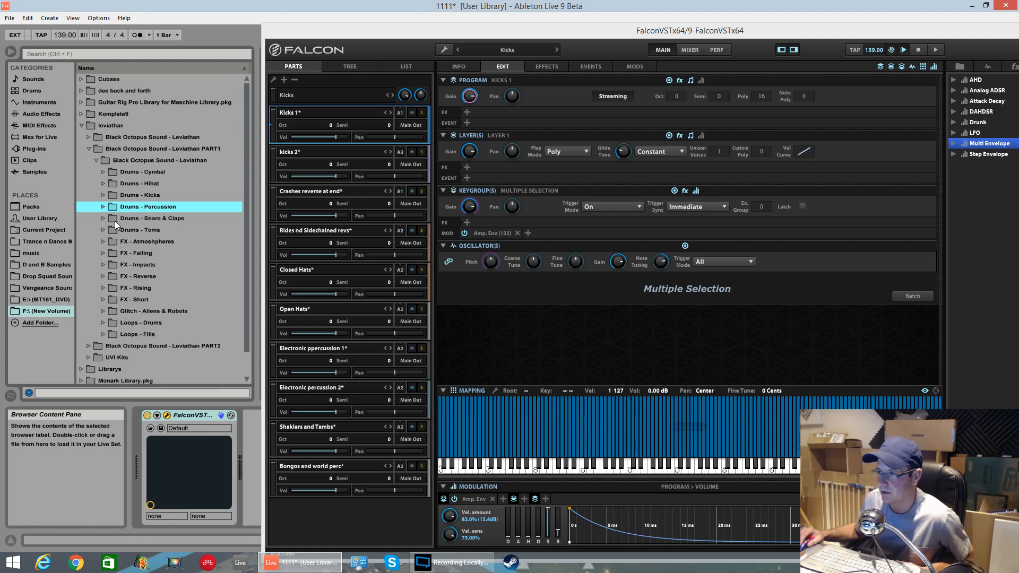
pyautogui.click(104, 219)
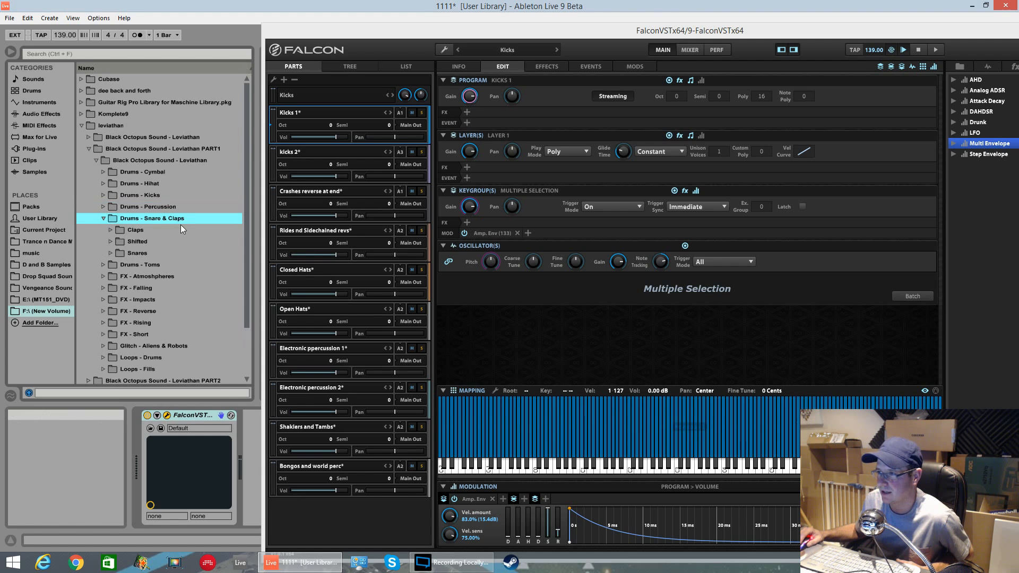
pyautogui.click(110, 230)
pyautogui.scroll(-20, 240, 171)
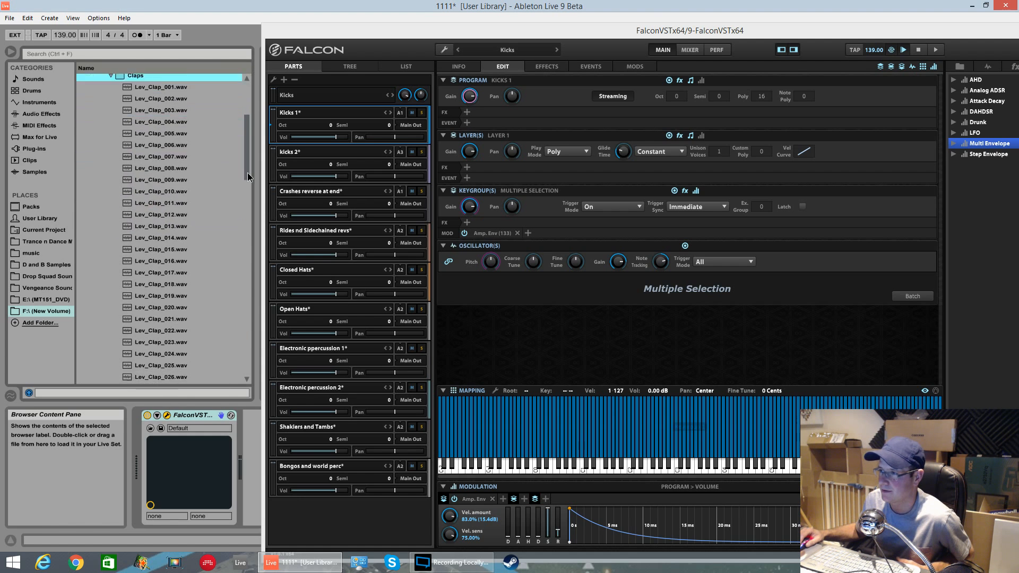
pyautogui.scroll(20, 223, 339)
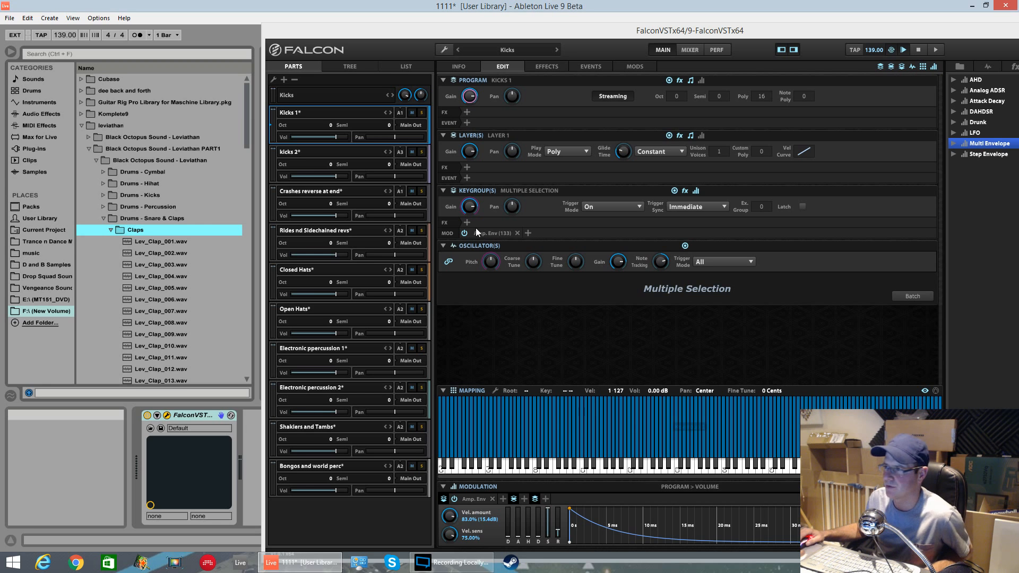
# Step: Add a new empty part to the Falcon instrument
pyautogui.click(283, 78)
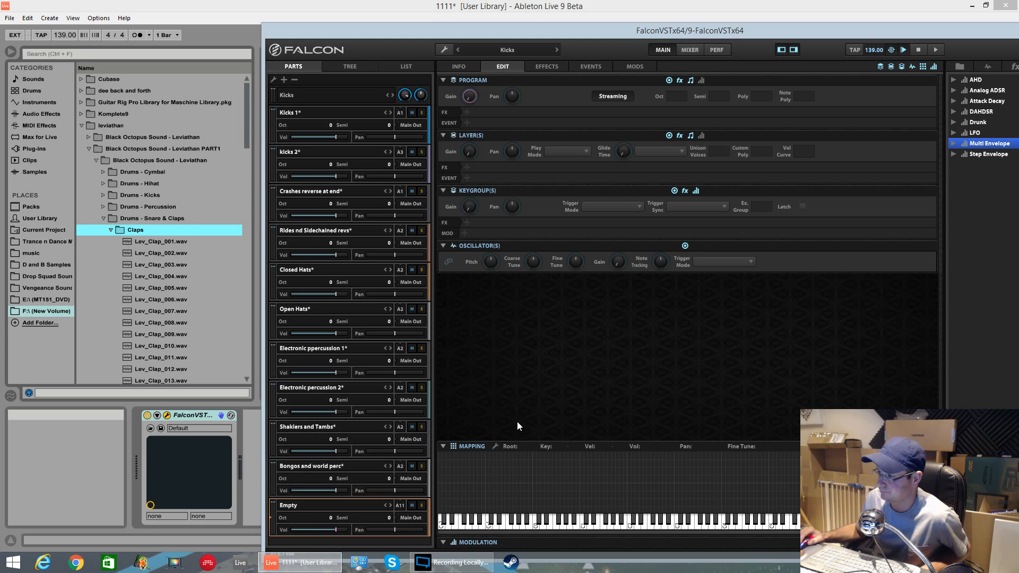
pyautogui.moveTo(361, 32); pyautogui.dragTo(365, 1)
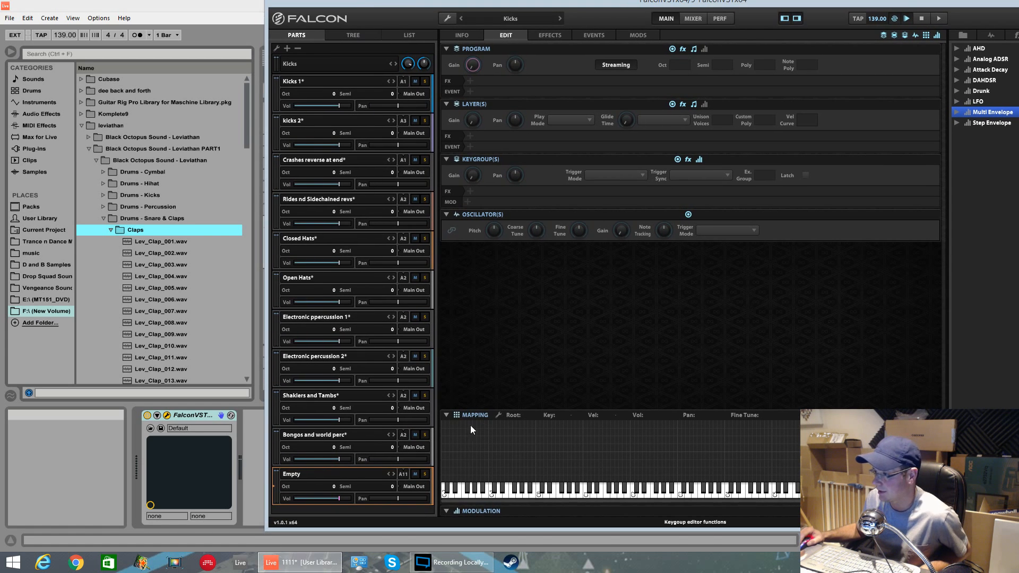
pyautogui.click(174, 242)
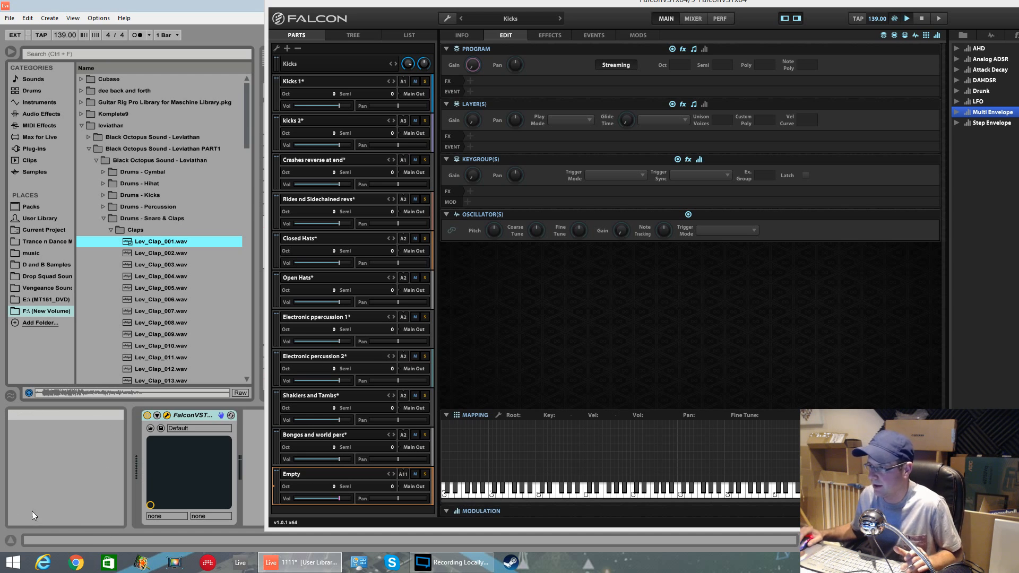
pyautogui.moveTo(418, 1); pyautogui.dragTo(346, 404)
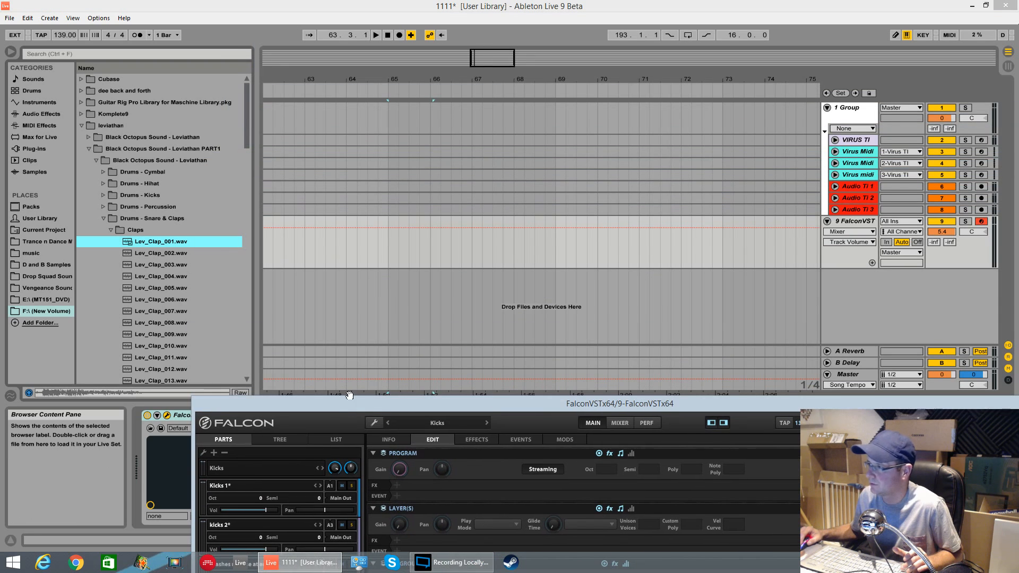
pyautogui.moveTo(170, 299); pyautogui.dragTo(461, 250)
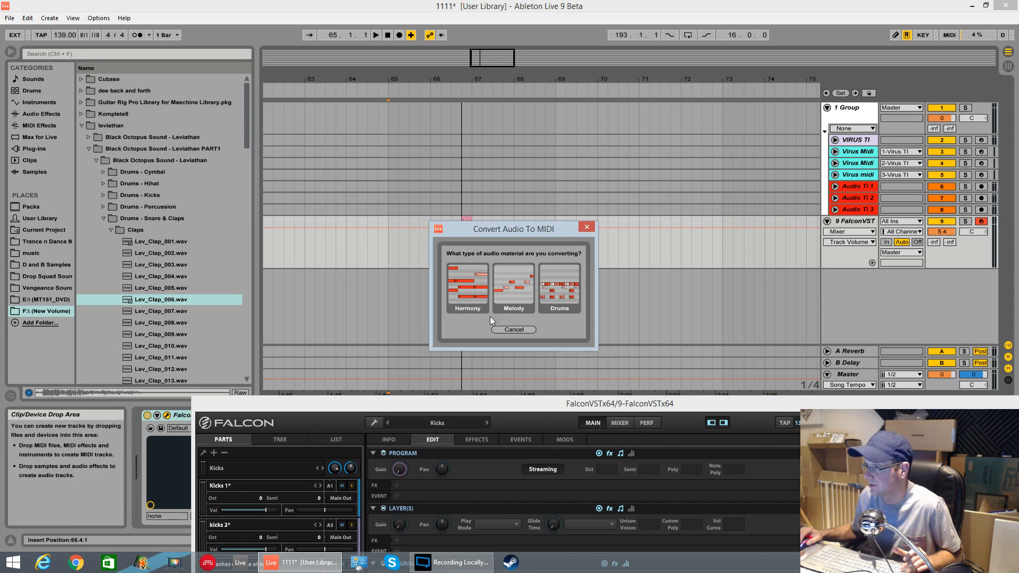
pyautogui.click(586, 227)
# Step: Drag Lev_Clap_002.wav into the arrangement as a new audio track clip and move the clip to about bar 74
pyautogui.moveTo(154, 253); pyautogui.dragTo(580, 297)
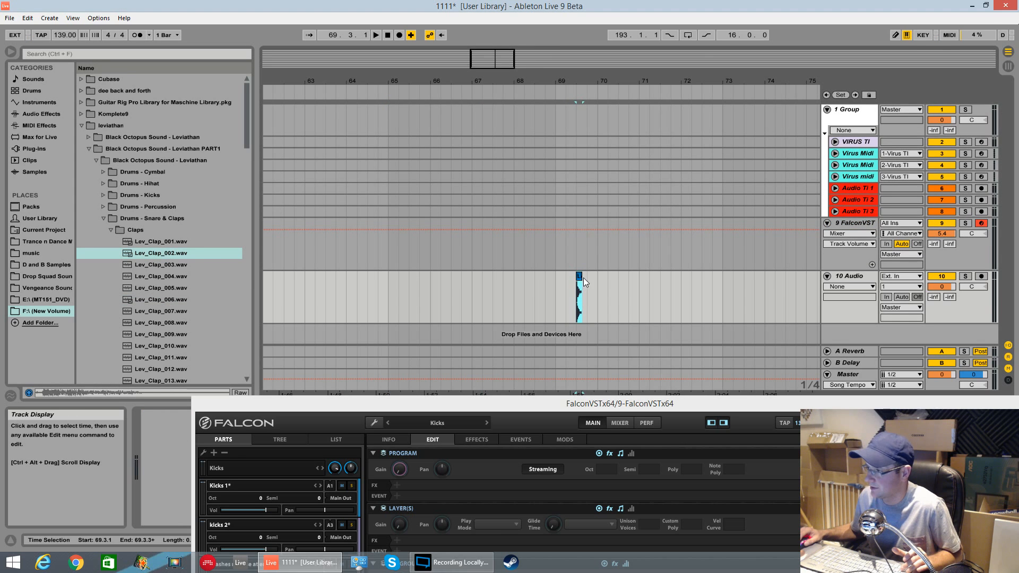
pyautogui.moveTo(644, 331); pyautogui.dragTo(111, 4)
pyautogui.moveTo(578, 286); pyautogui.dragTo(778, 320)
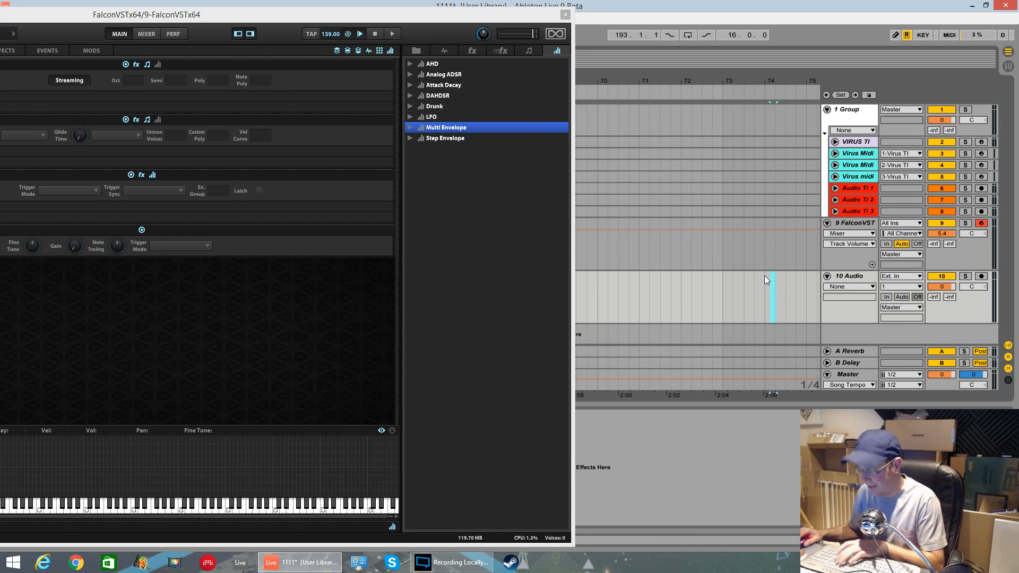
pyautogui.moveTo(309, 14); pyautogui.dragTo(721, 20)
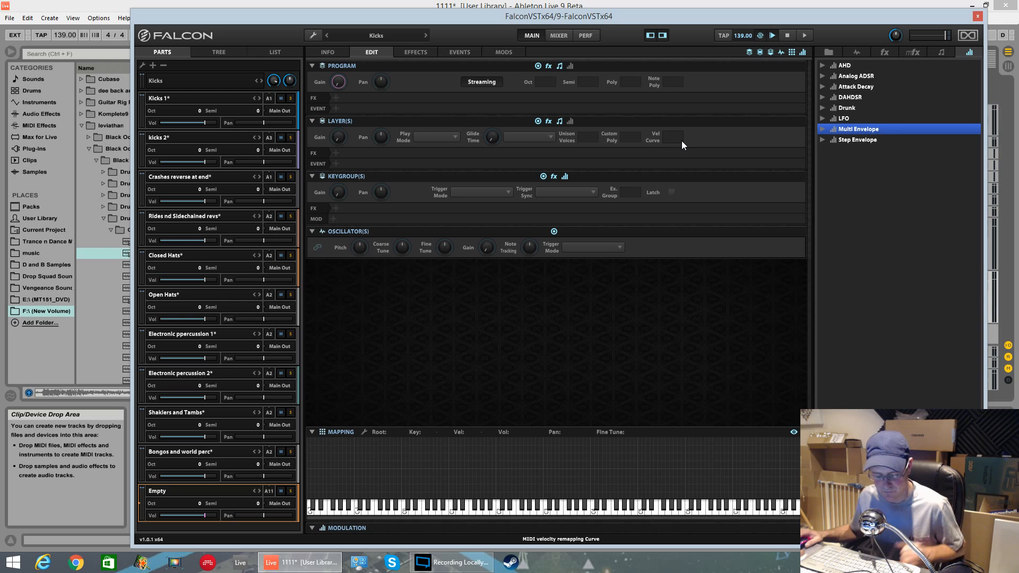
pyautogui.moveTo(329, 21); pyautogui.dragTo(448, 14)
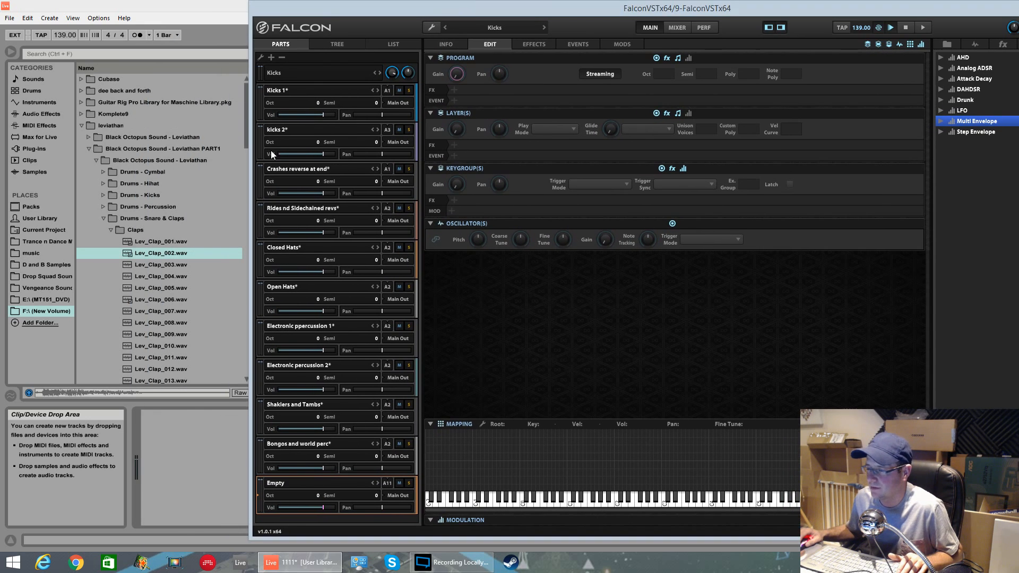
# Step: Select Lev_Clap_001.wav through Lev_Clap_090.wav and drop them onto the empty part's keyboard mapping editor
pyautogui.click(175, 242)
pyautogui.hotkey('shift', 'Down')
pyautogui.hotkey('shift', 'Down')
pyautogui.hotkey('shift', 'Down')
pyautogui.hotkey('shift', 'Down')
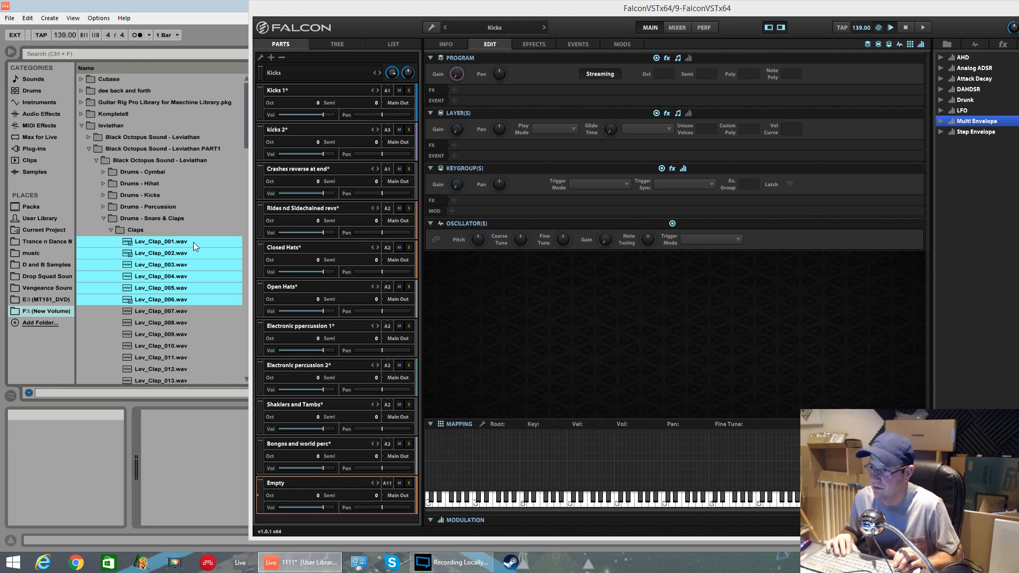
pyautogui.hotkey('shift', 'Down')
pyautogui.hotkey('shift', 'Down')
pyautogui.hotkey('shift', 'Down')
pyautogui.hotkey('shift', 'Down')
pyautogui.hotkey('shift', 'Down')
pyautogui.hotkey('shift', 'Down')
pyautogui.hotkey('shift', 'Down')
pyautogui.hotkey('shift', 'Down')
pyautogui.hotkey('shift', 'Down')
pyautogui.hotkey('shift', 'Down')
pyautogui.hotkey('shift', 'Down')
pyautogui.hotkey('shift', 'Down')
pyautogui.hotkey('shift', 'Down')
pyautogui.hotkey('shift', 'Down')
pyautogui.hotkey('shift', 'Down')
pyautogui.hotkey('shift', 'Down')
pyautogui.hotkey('shift', 'Down')
pyautogui.hotkey('shift', 'Down')
pyautogui.hotkey('shift', 'Down')
pyautogui.hotkey('shift', 'Down')
pyautogui.hotkey('shift', 'Down')
pyautogui.hotkey('shift', 'Down')
pyautogui.hotkey('shift', 'Down')
pyautogui.hotkey('shift', 'Down')
pyautogui.hotkey('shift', 'Down')
pyautogui.hotkey('shift', 'Down')
pyautogui.hotkey('shift', 'Down')
pyautogui.hotkey('shift', 'Down')
pyautogui.hotkey('shift', 'Down')
pyautogui.hotkey('shift', 'Down')
pyautogui.hotkey('shift', 'Down')
pyautogui.hotkey('shift', 'Down')
pyautogui.hotkey('shift', 'Down')
pyautogui.hotkey('shift', 'Down')
pyautogui.hotkey('shift', 'Down')
pyautogui.hotkey('shift', 'Down')
pyautogui.hotkey('shift', 'Down')
pyautogui.hotkey('shift', 'Down')
pyautogui.hotkey('shift', 'Down')
pyautogui.hotkey('shift', 'Down')
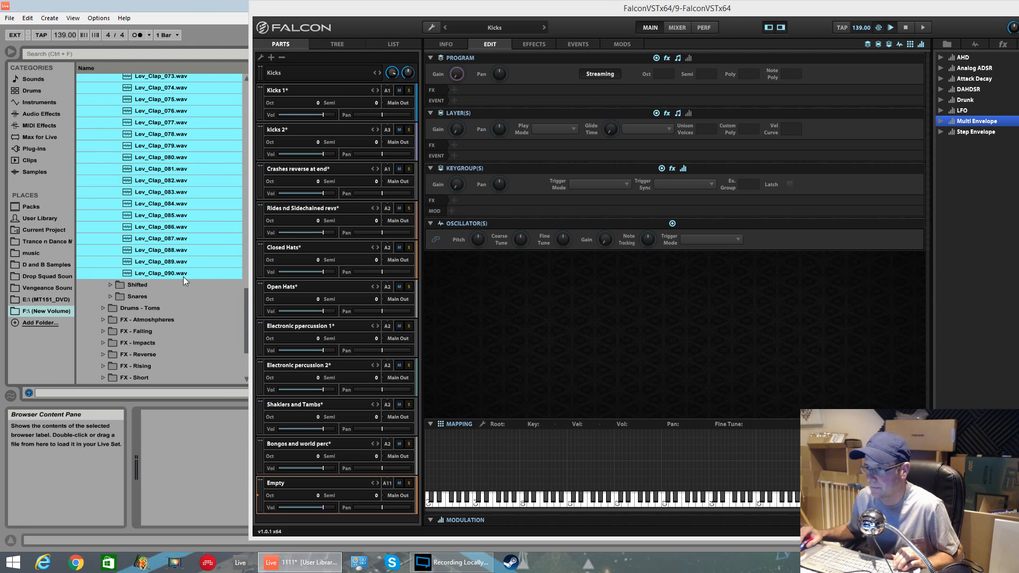
pyautogui.moveTo(224, 297); pyautogui.dragTo(429, 492)
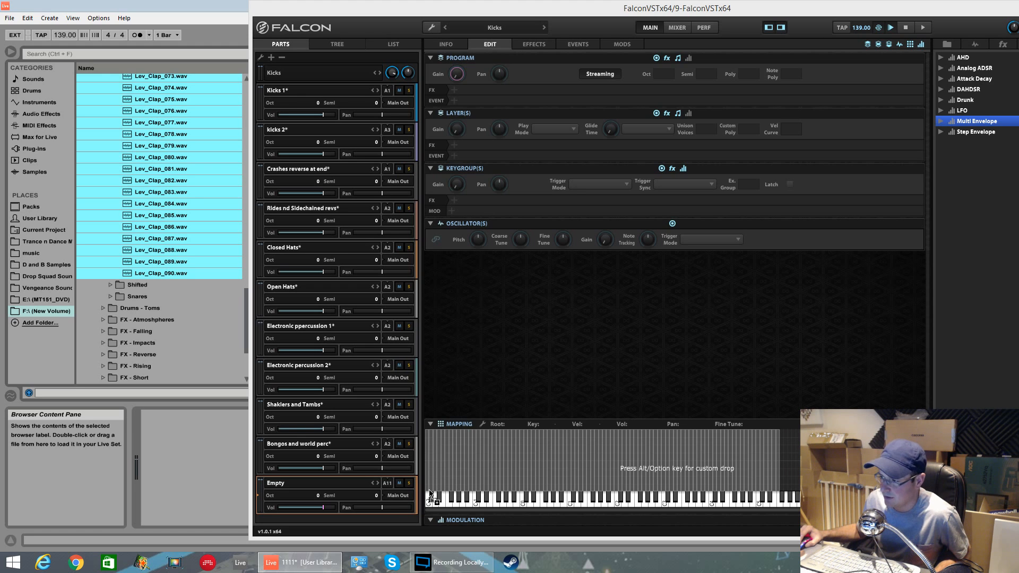
pyautogui.moveTo(429, 493); pyautogui.dragTo(429, 493)
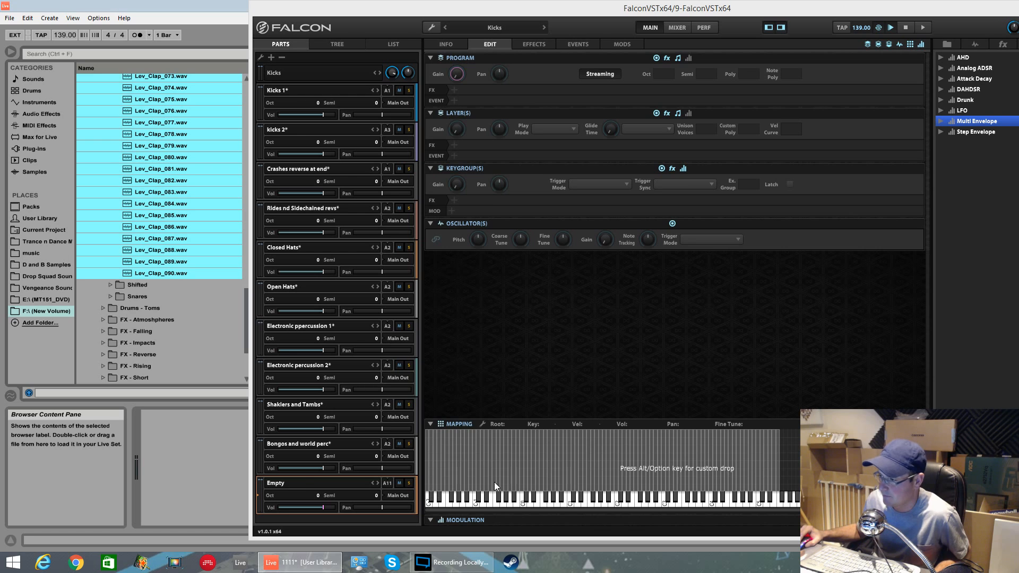
# Step: Set the New Program part to MIDI channel 1 and the Kicks 1 part to channel 2
pyautogui.click(392, 484)
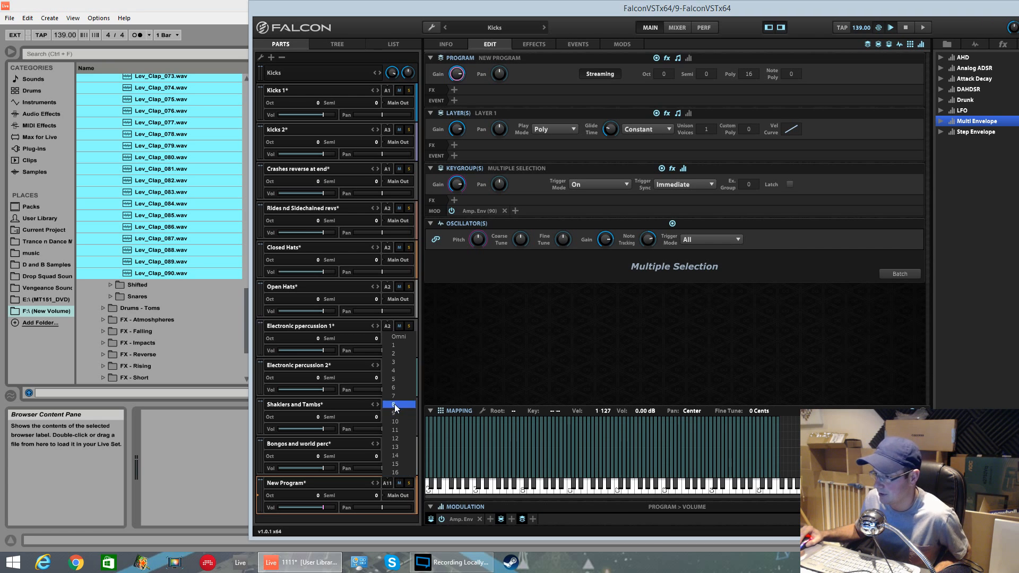
pyautogui.click(398, 345)
pyautogui.click(388, 91)
pyautogui.click(403, 127)
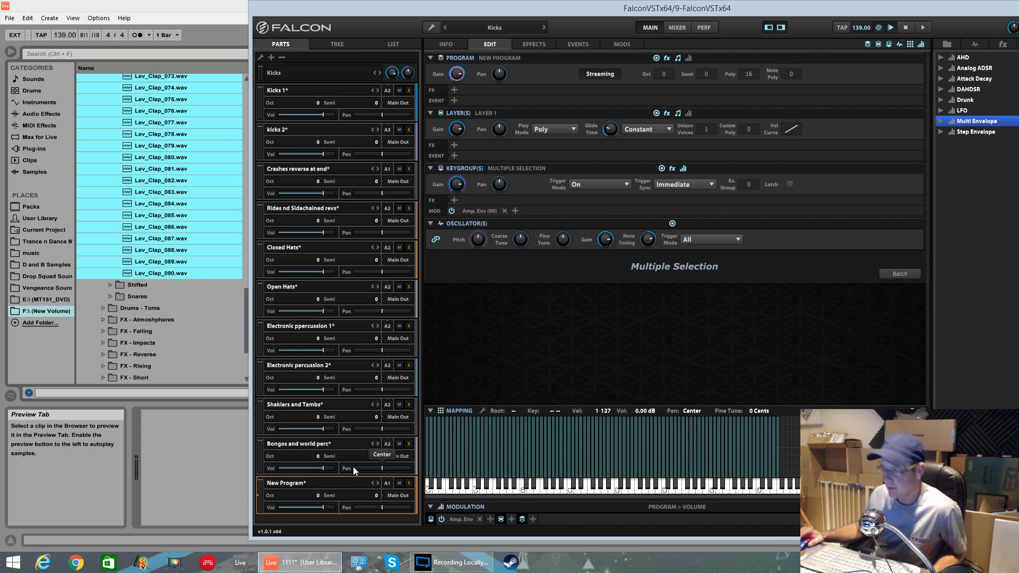
# Step: Open the List view with the new program's part, layer and keygroup details
pyautogui.doubleClick(290, 483)
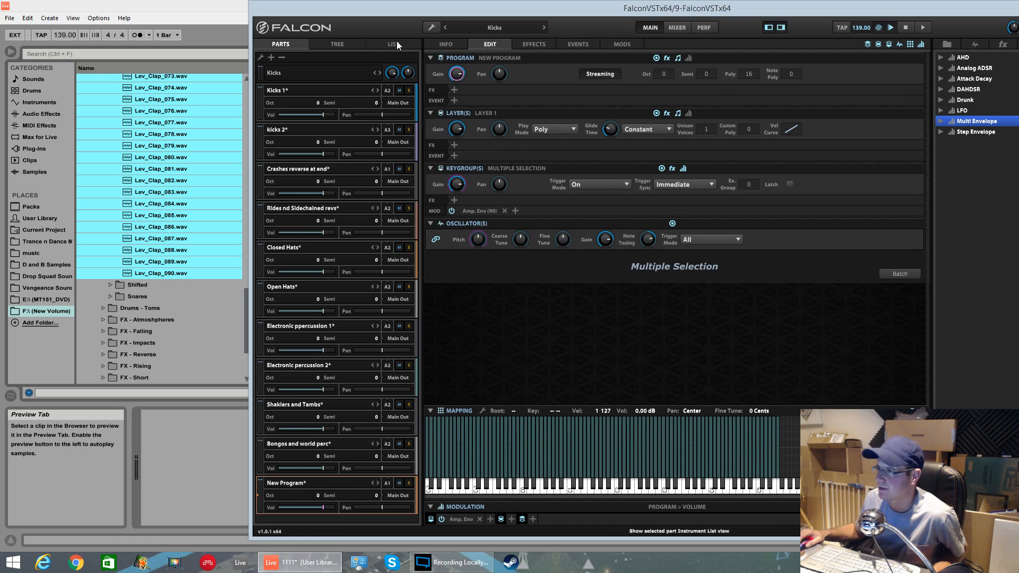
pyautogui.click(395, 43)
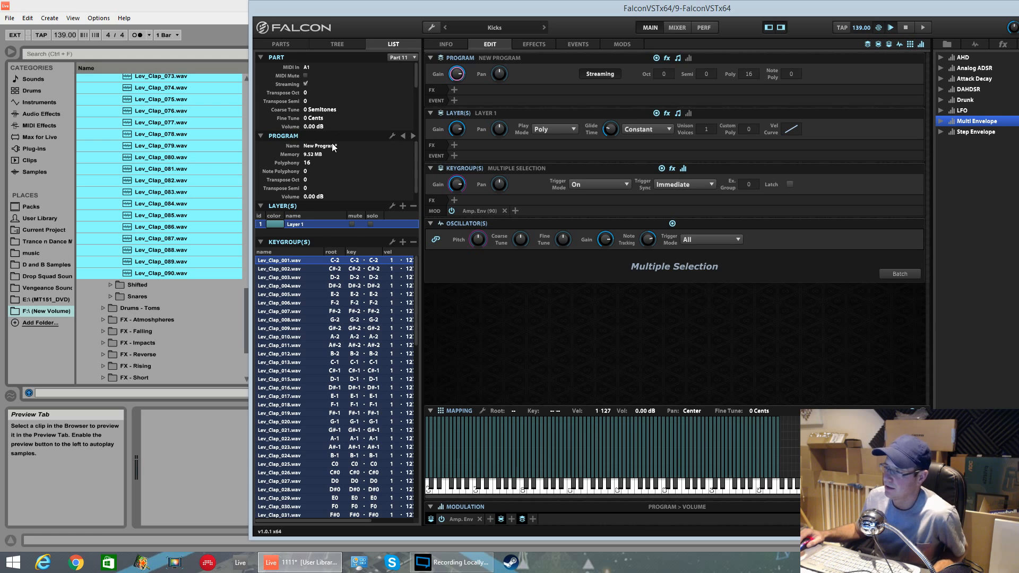
# Step: Select the drum parts one after another to review their programs, ending on the new program part
pyautogui.click(284, 46)
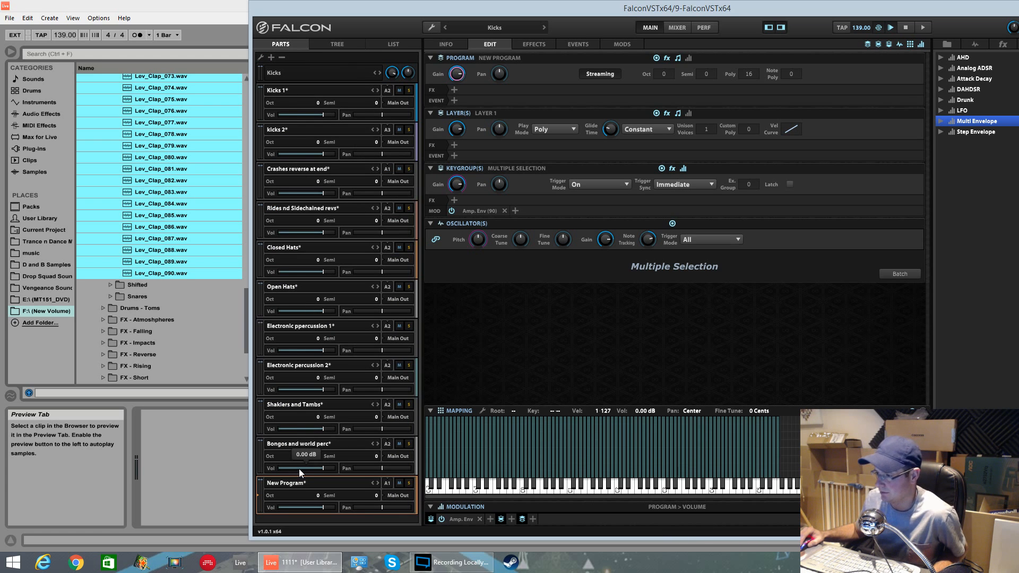
pyautogui.doubleClick(300, 487)
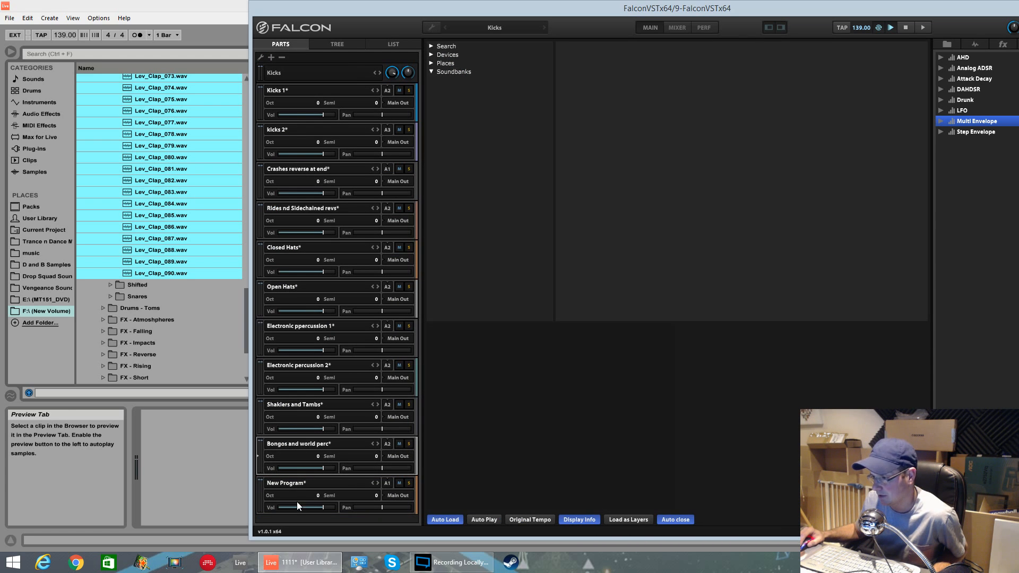
pyautogui.click(297, 485)
pyautogui.click(293, 445)
pyautogui.click(293, 404)
pyautogui.click(293, 366)
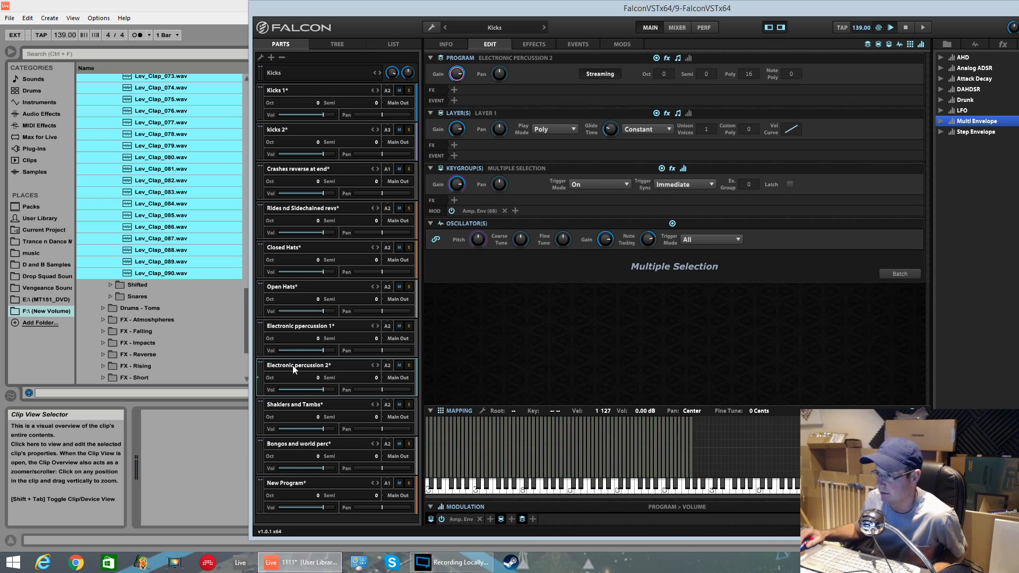
pyautogui.click(291, 329)
pyautogui.click(300, 481)
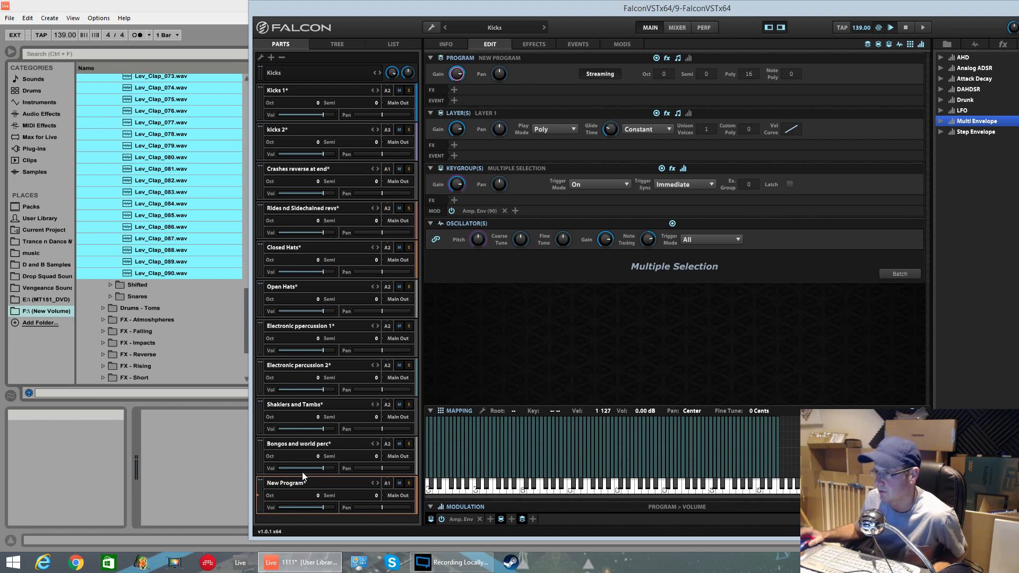
# Step: Rename the new program to Claps
pyautogui.click(397, 44)
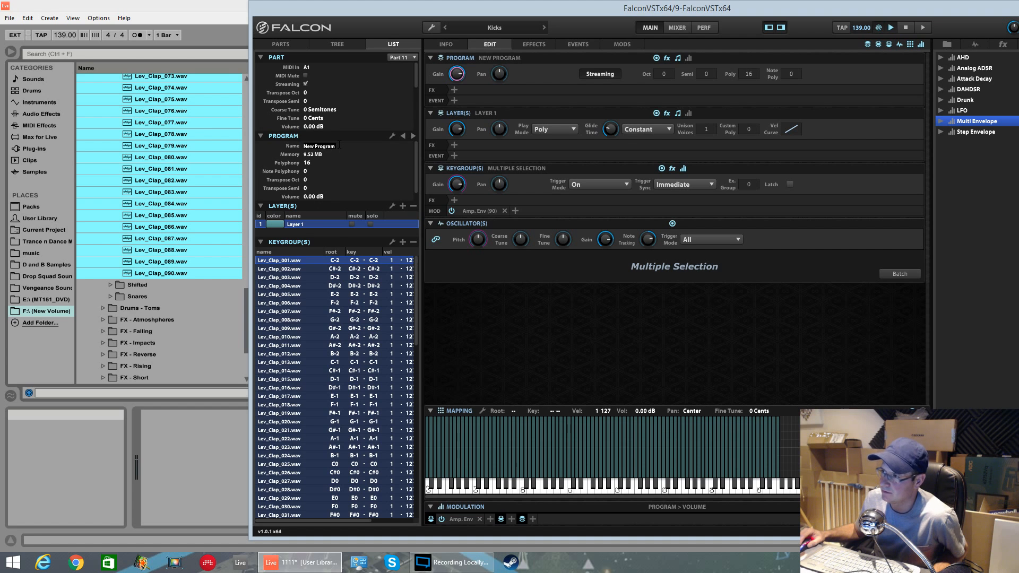
pyautogui.press('BackSpace')
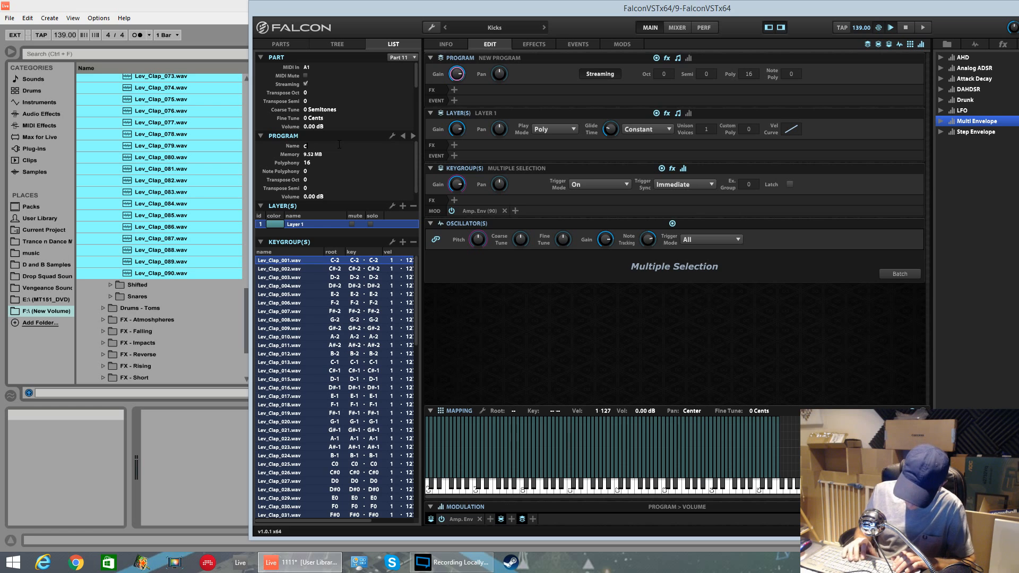
pyautogui.press('Return')
pyautogui.click(287, 46)
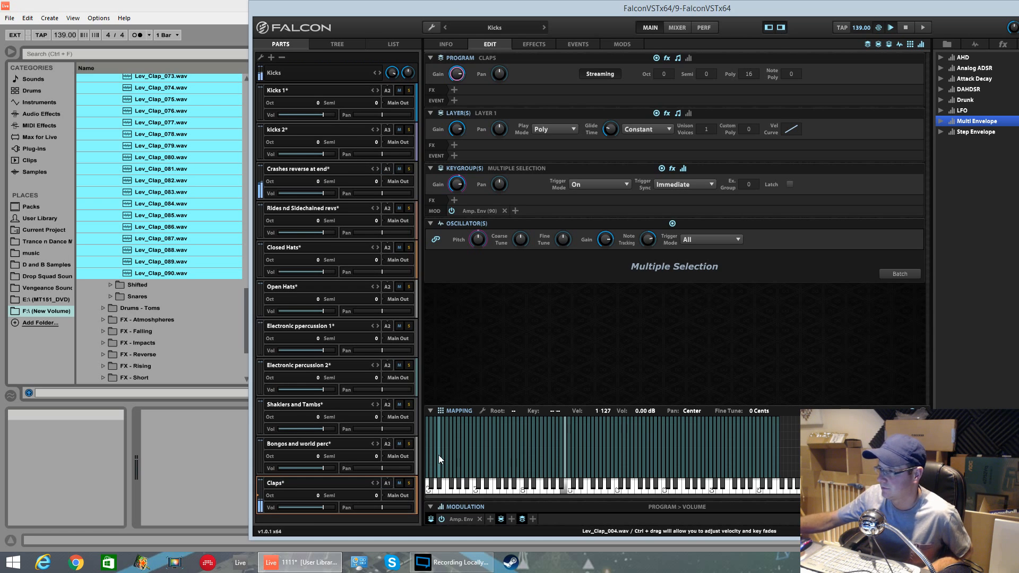
# Step: Set the Crashes reverse at end part to MIDI channel 2
pyautogui.click(388, 170)
pyautogui.click(395, 199)
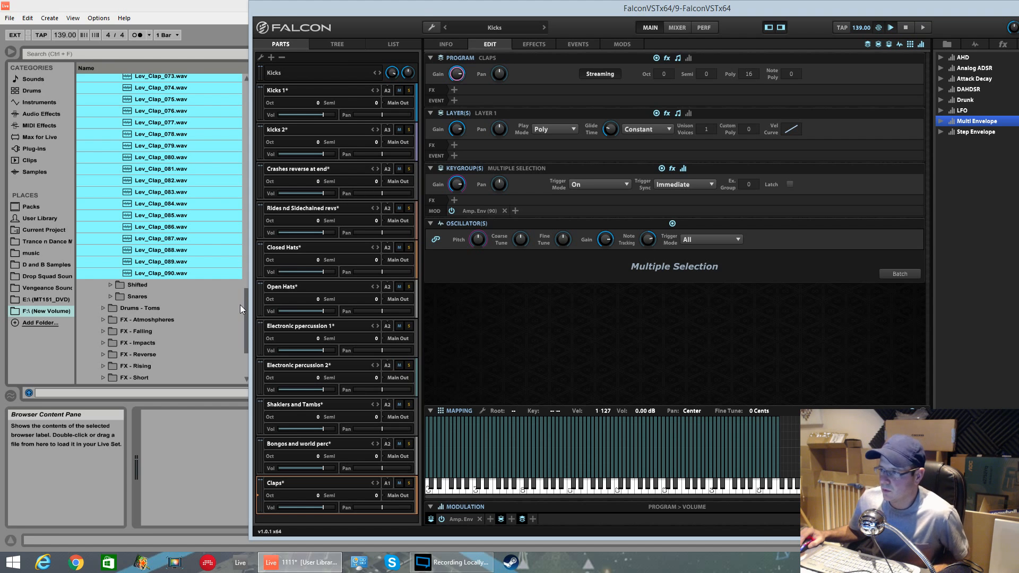
# Step: Move the Bongos and world perc part above the Shaklers and Tambs part
pyautogui.moveTo(419, 9); pyautogui.dragTo(425, 5)
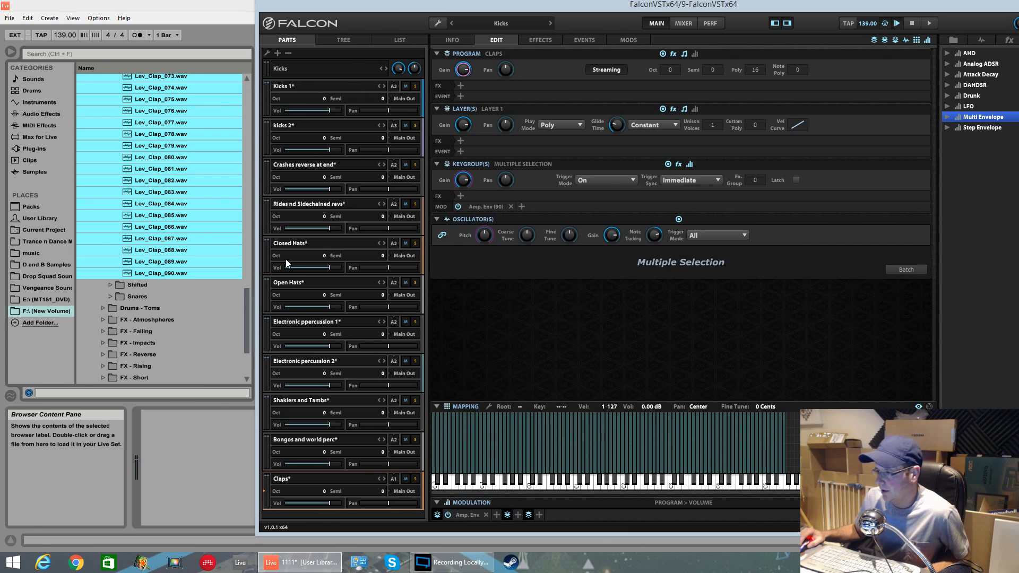
pyautogui.rightClick(311, 402)
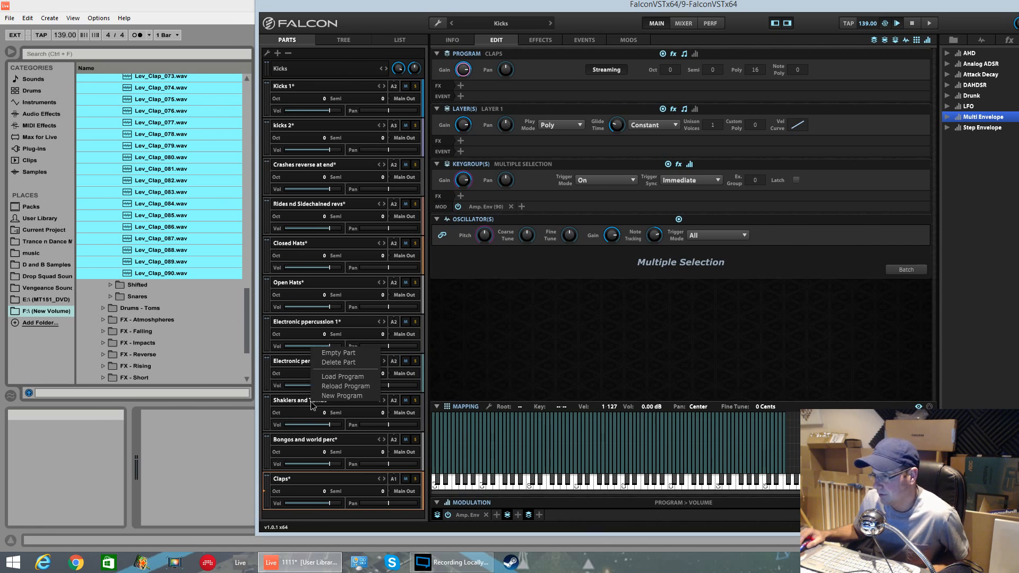
pyautogui.click(301, 429)
pyautogui.moveTo(302, 438); pyautogui.dragTo(326, 411)
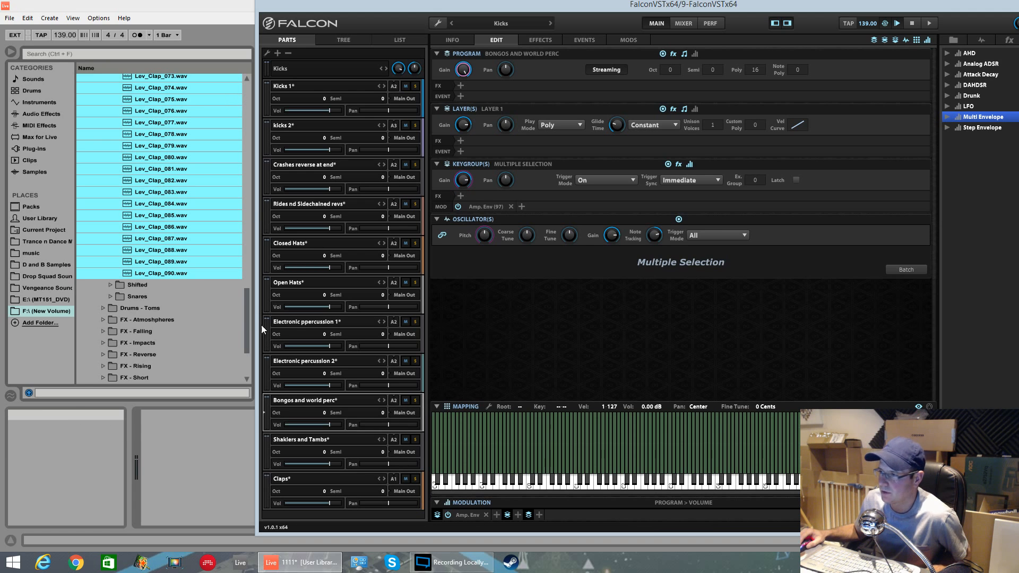
# Step: Select Lev_Shifted_001.wav through Lev_Shifted_043.wav in the Shifted folder and try dropping them onto the mapping editor
pyautogui.moveTo(246, 314)
pyautogui.mouseDown()
pyautogui.moveTo(246, 303)
pyautogui.moveTo(244, 326)
pyautogui.mouseUp()
pyautogui.click(111, 230)
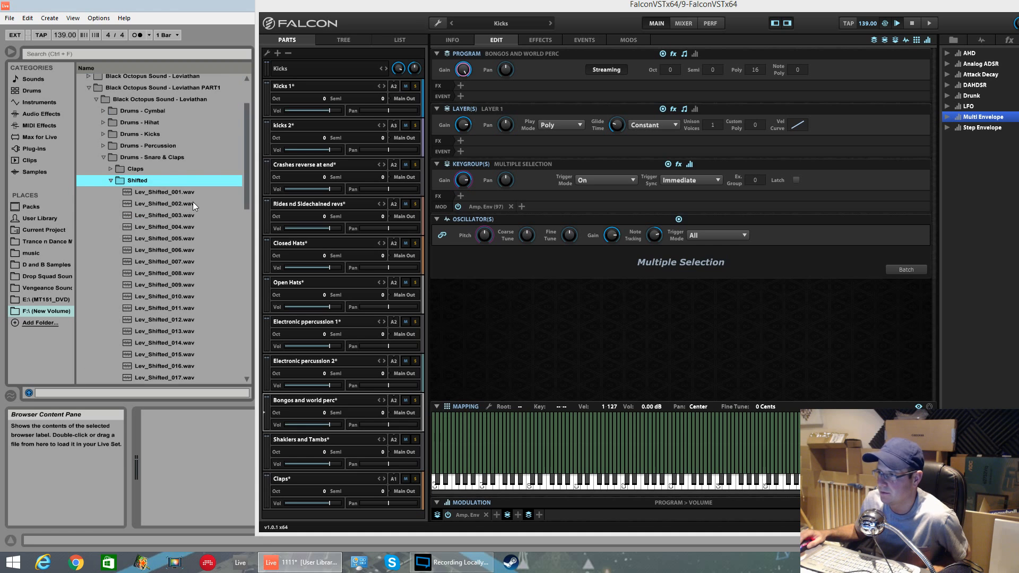
pyautogui.moveTo(245, 196); pyautogui.dragTo(228, 147)
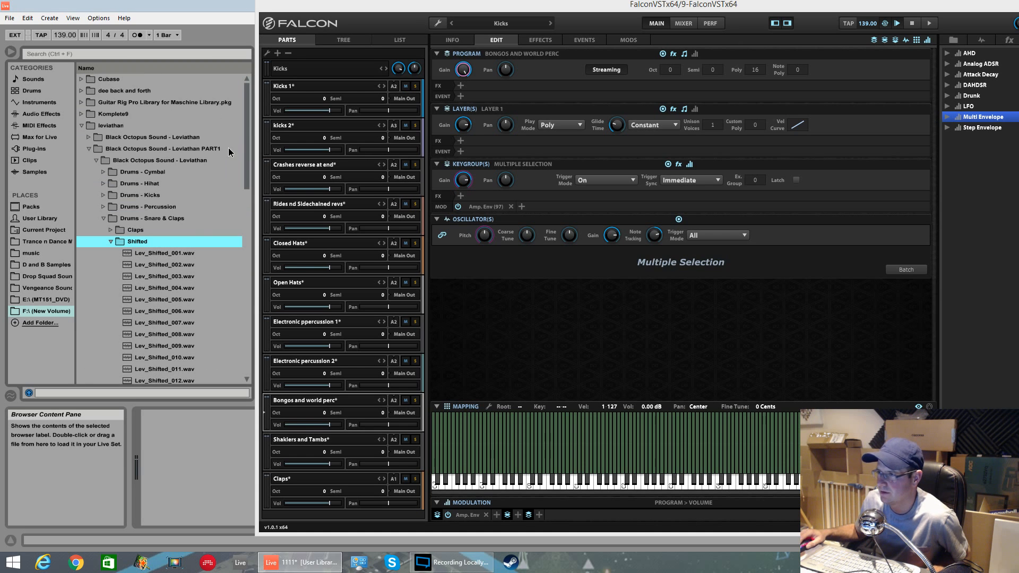
pyautogui.click(186, 254)
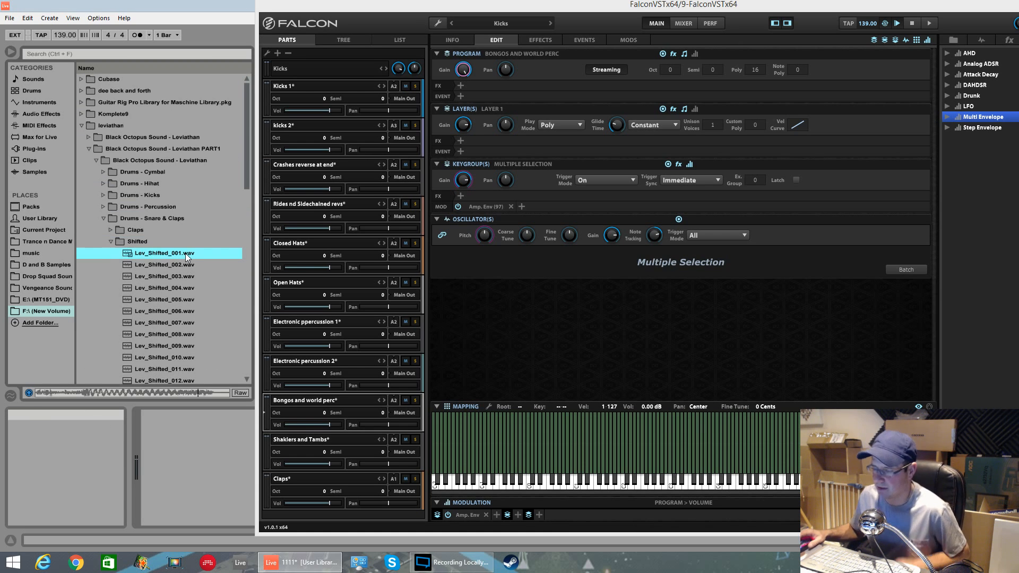
pyautogui.hotkey('shift', 'Down')
pyautogui.hotkey('shift', 'Down')
pyautogui.hotkey('shift', 'Down')
pyautogui.hotkey('shift', 'Down')
pyautogui.hotkey('shift', 'Down')
pyautogui.hotkey('shift', 'Down')
pyautogui.hotkey('shift', 'Down')
pyautogui.hotkey('shift', 'Down')
pyautogui.hotkey('shift', 'Down')
pyautogui.hotkey('shift', 'Down')
pyautogui.hotkey('shift', 'Down')
pyautogui.hotkey('shift', 'Down')
pyautogui.hotkey('shift', 'Down')
pyautogui.hotkey('shift', 'Down')
pyautogui.hotkey('shift', 'Down')
pyautogui.hotkey('shift', 'Down')
pyautogui.hotkey('shift', 'Down')
pyautogui.hotkey('shift', 'Down')
pyautogui.hotkey('shift', 'Down')
pyautogui.hotkey('shift', 'Down')
pyautogui.hotkey('shift', 'Down')
pyautogui.hotkey('shift', 'Down')
pyautogui.hotkey('shift', 'Down')
pyautogui.hotkey('shift', 'Down')
pyautogui.hotkey('shift', 'Down')
pyautogui.hotkey('shift', 'Down')
pyautogui.hotkey('shift', 'Down')
pyautogui.hotkey('shift', 'Down')
pyautogui.hotkey('shift', 'Down')
pyautogui.hotkey('shift', 'Down')
pyautogui.hotkey('shift', 'Down')
pyautogui.hotkey('shift', 'Down')
pyautogui.hotkey('shift', 'Down')
pyautogui.hotkey('shift', 'Down')
pyautogui.hotkey('shift', 'Down')
pyautogui.hotkey('shift', 'Down')
pyautogui.hotkey('shift', 'Down')
pyautogui.hotkey('shift', 'Down')
pyautogui.hotkey('shift', 'Down')
pyautogui.hotkey('shift', 'Down')
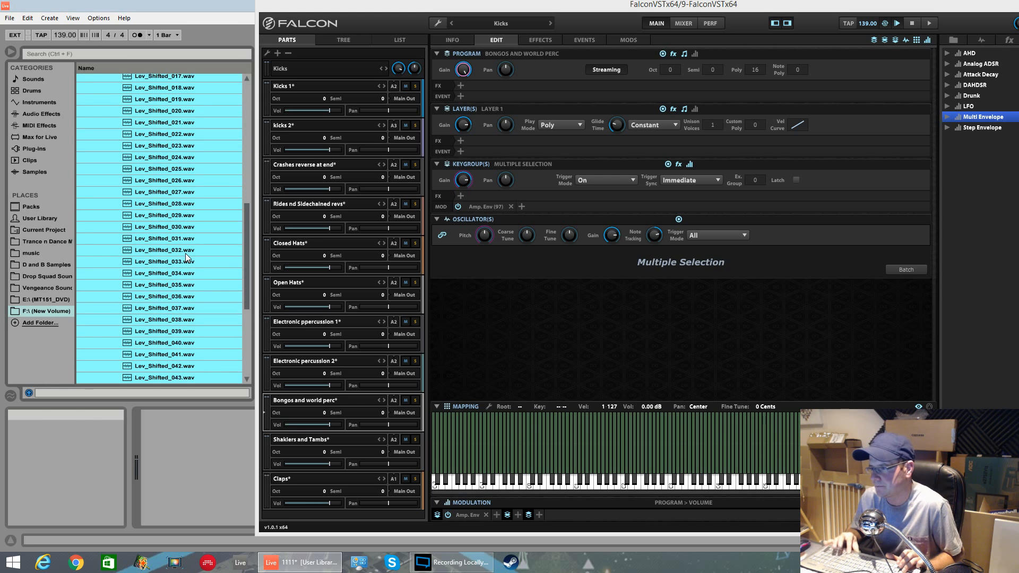
pyautogui.scroll(-1, 186, 253)
pyautogui.moveTo(163, 355); pyautogui.dragTo(610, 446)
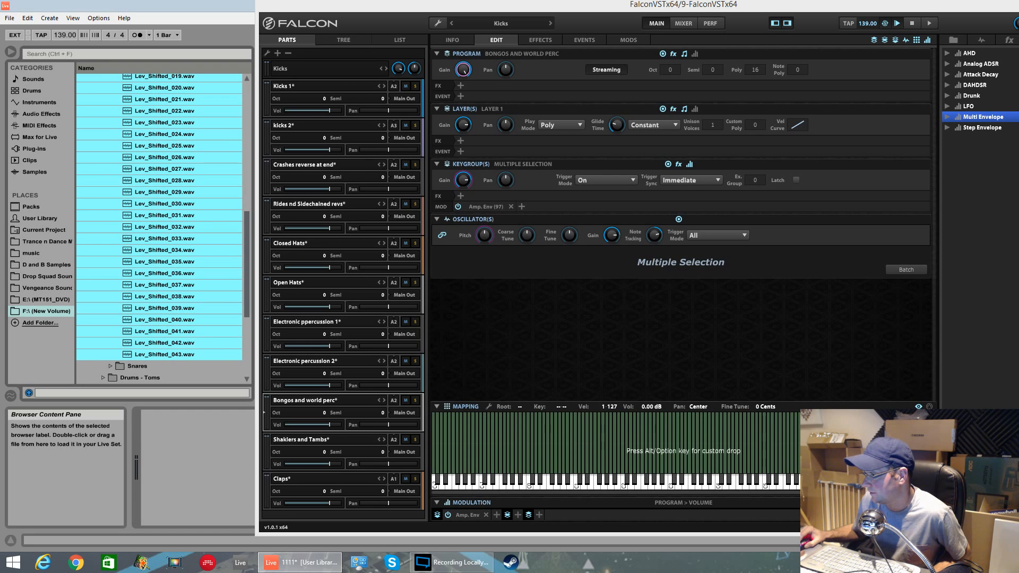
pyautogui.moveTo(804, 477)
pyautogui.mouseDown()
pyautogui.moveTo(776, 477)
pyautogui.moveTo(806, 477)
pyautogui.mouseUp()
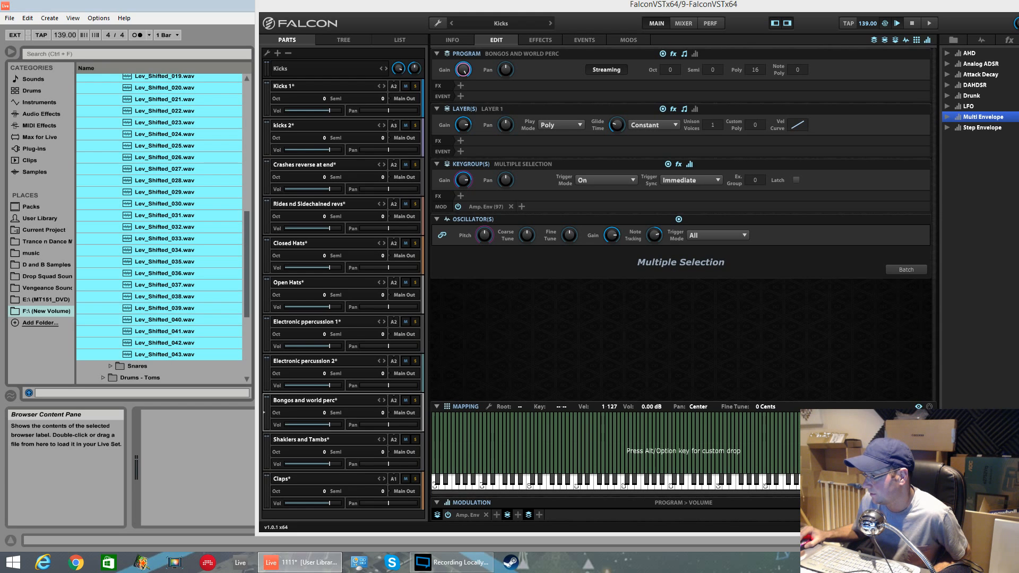
pyautogui.moveTo(807, 478); pyautogui.dragTo(816, 393)
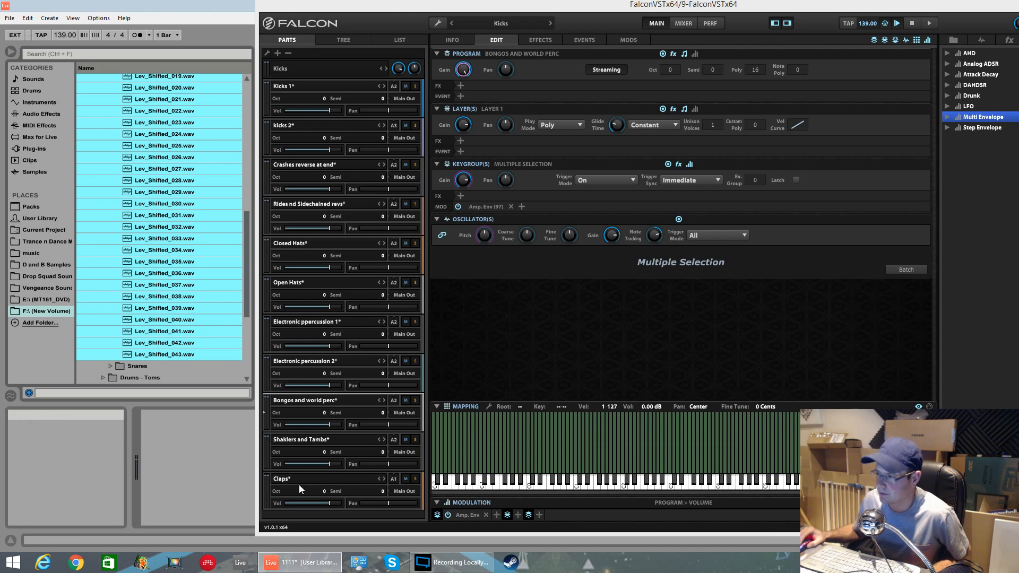
# Step: Add a new empty part and drop the selected shifted samples onto its keyboard mapping
pyautogui.click(277, 54)
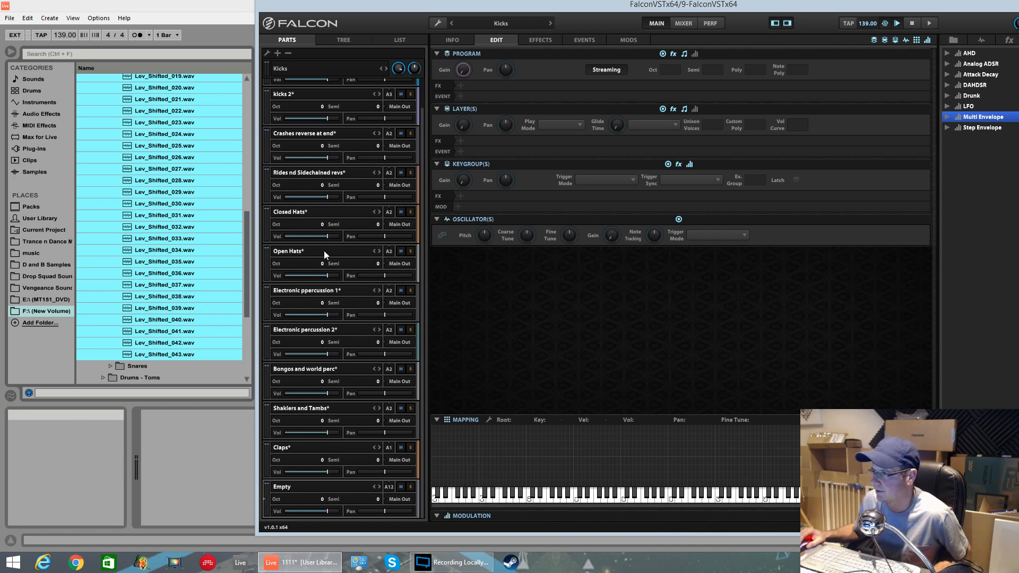
pyautogui.moveTo(151, 355); pyautogui.dragTo(433, 482)
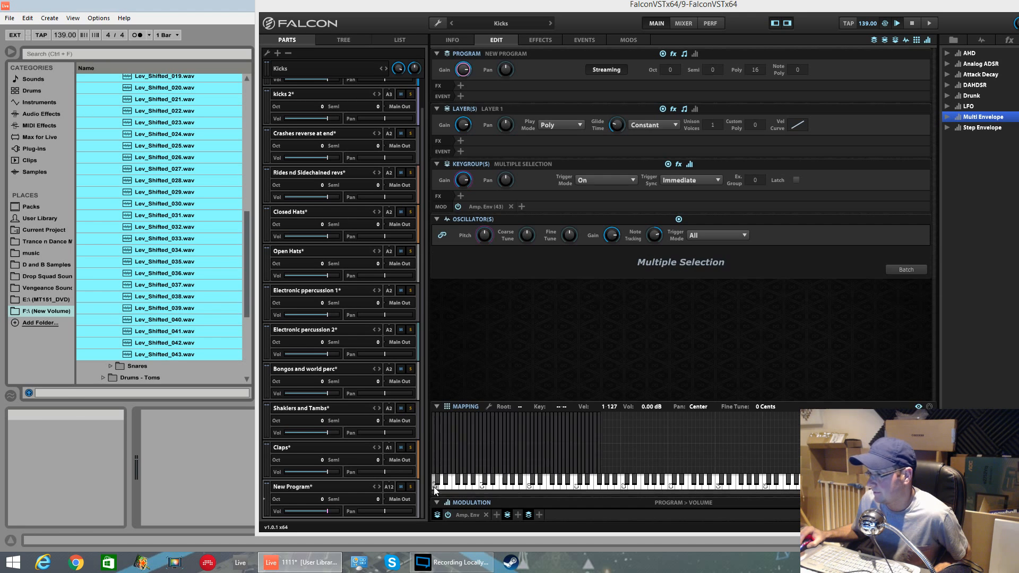
# Step: Rename the new program to shifted claps
pyautogui.click(203, 304)
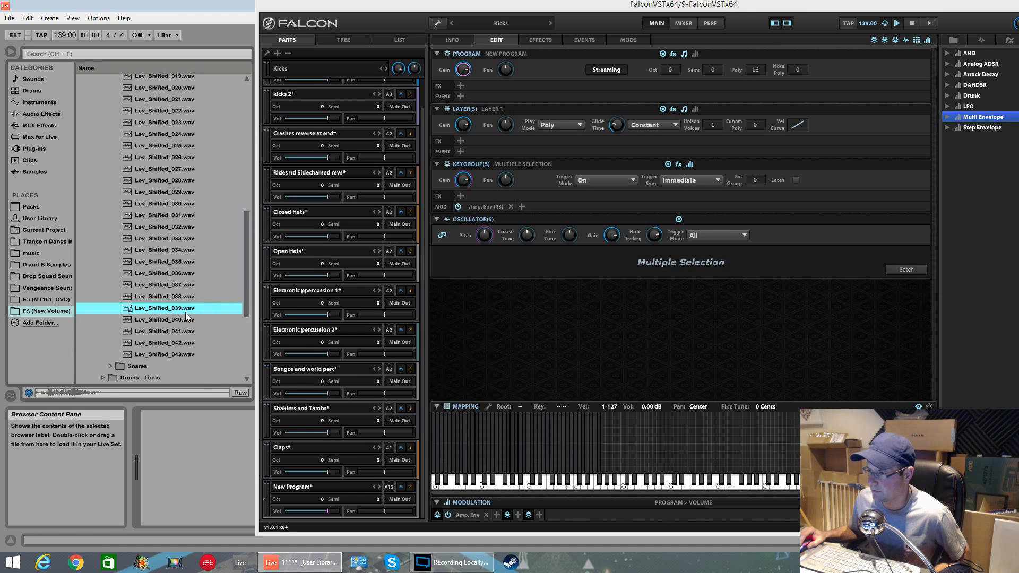
pyautogui.click(183, 296)
pyautogui.click(173, 252)
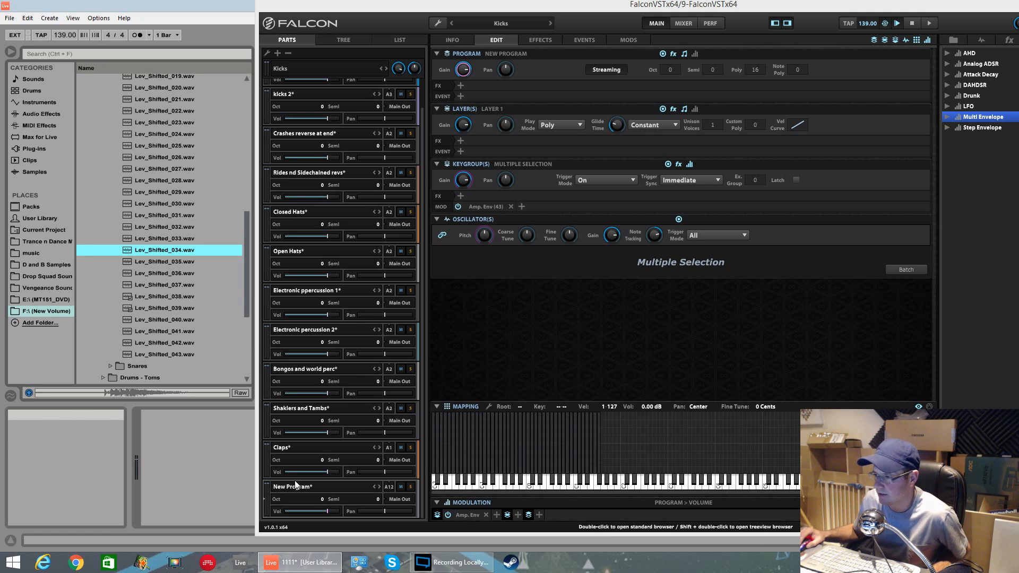
pyautogui.click(404, 39)
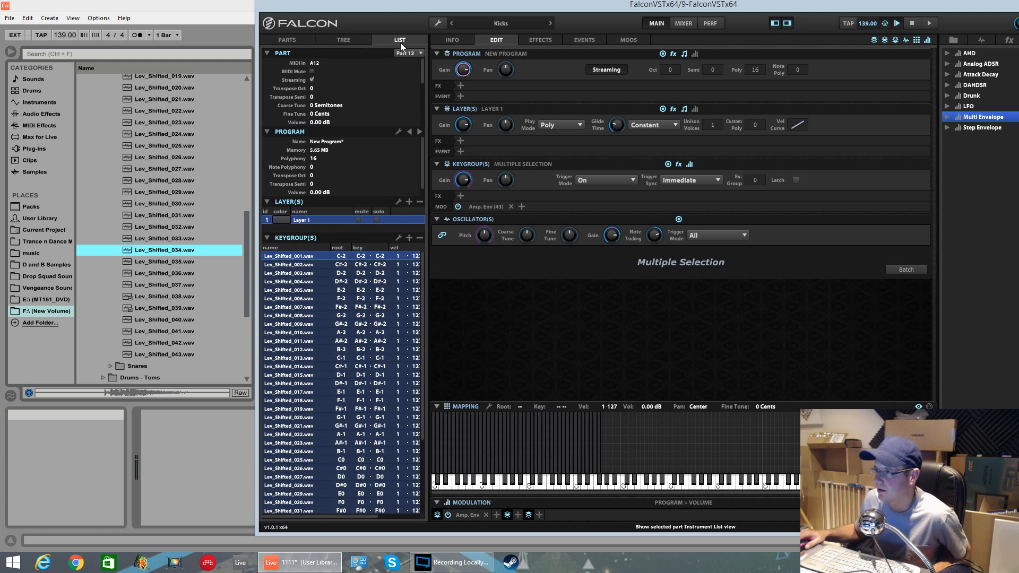
pyautogui.doubleClick(341, 142)
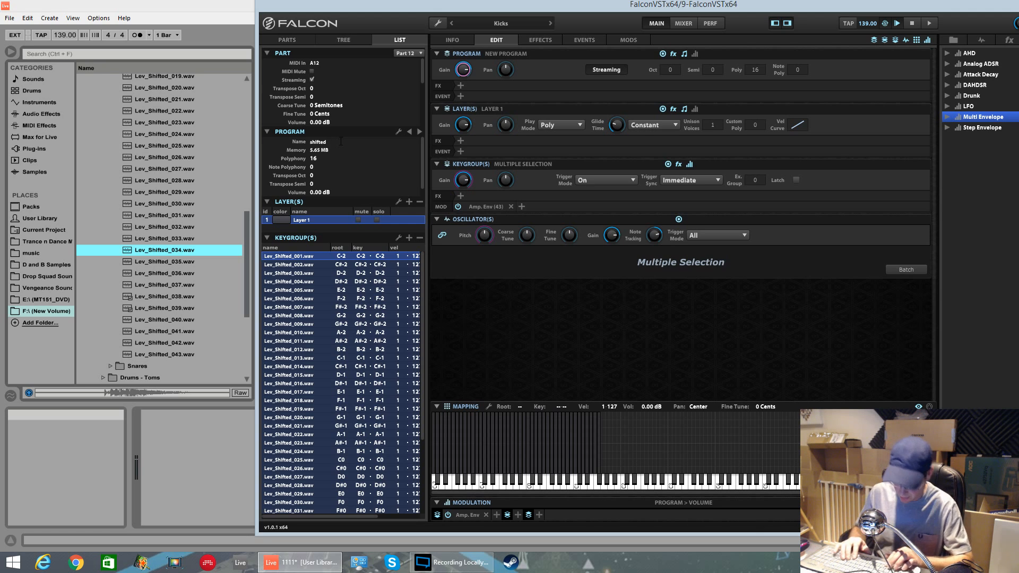
pyautogui.press('Return')
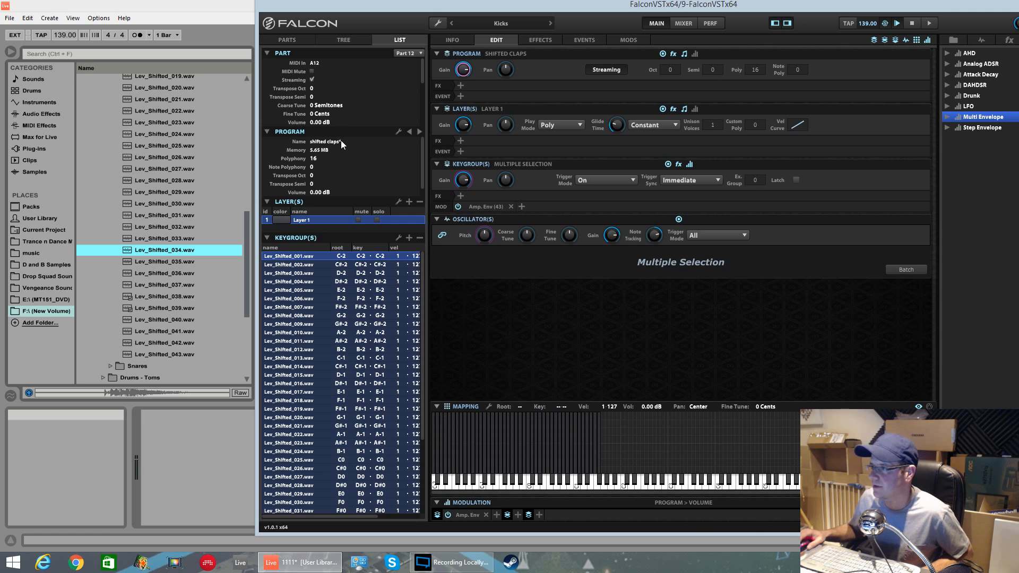
pyautogui.click(291, 40)
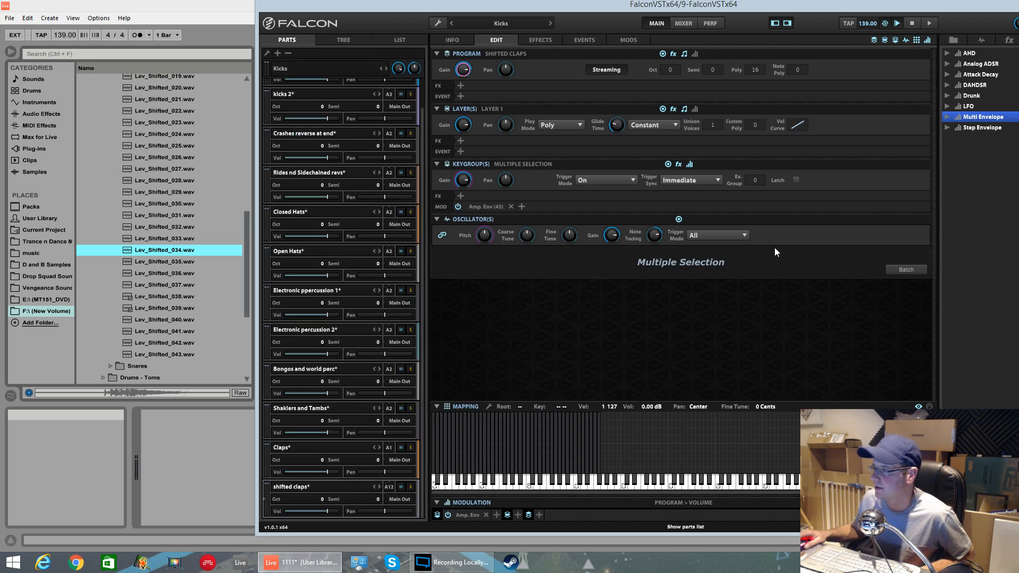
# Step: Set the Claps and shifted claps parts to MIDI channel 3
pyautogui.click(390, 447)
pyautogui.click(400, 317)
pyautogui.click(391, 487)
pyautogui.click(402, 357)
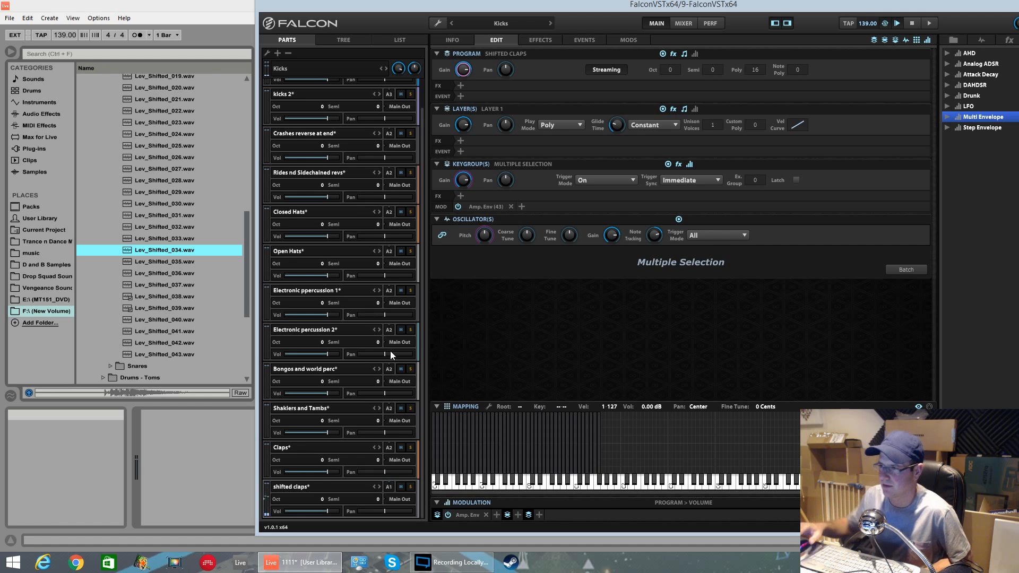
# Step: Open the Snares folder in the browser and add a new empty part to the multi
pyautogui.moveTo(247, 288); pyautogui.dragTo(246, 310)
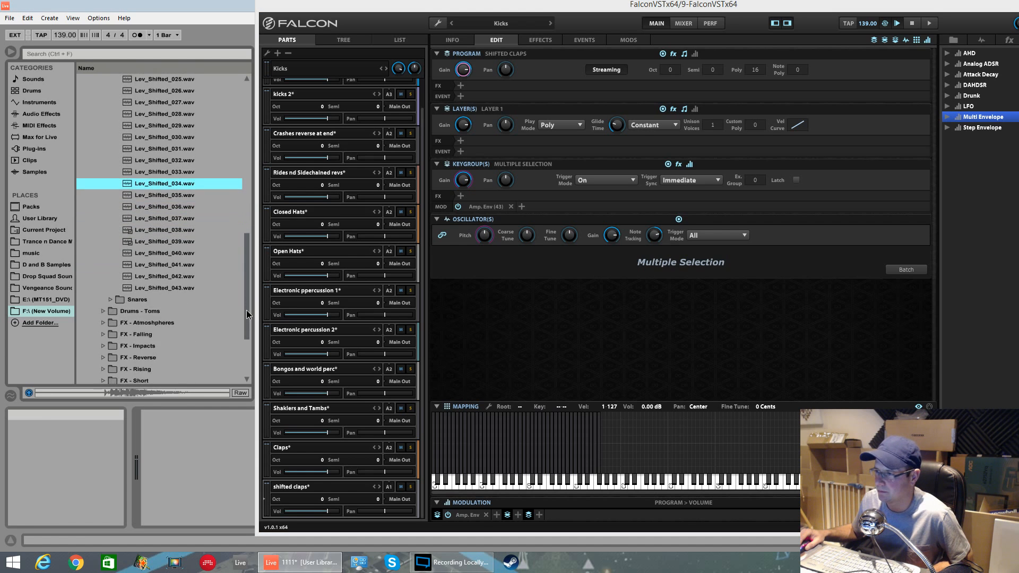
pyautogui.click(106, 255)
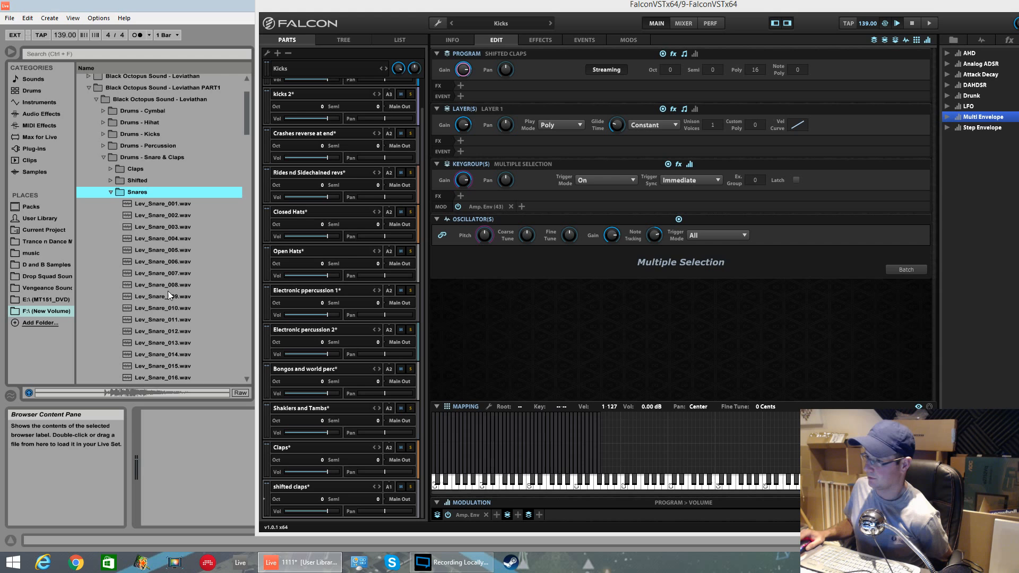
pyautogui.moveTo(250, 135)
pyautogui.mouseDown()
pyautogui.moveTo(243, 364)
pyautogui.moveTo(247, 145)
pyautogui.mouseUp()
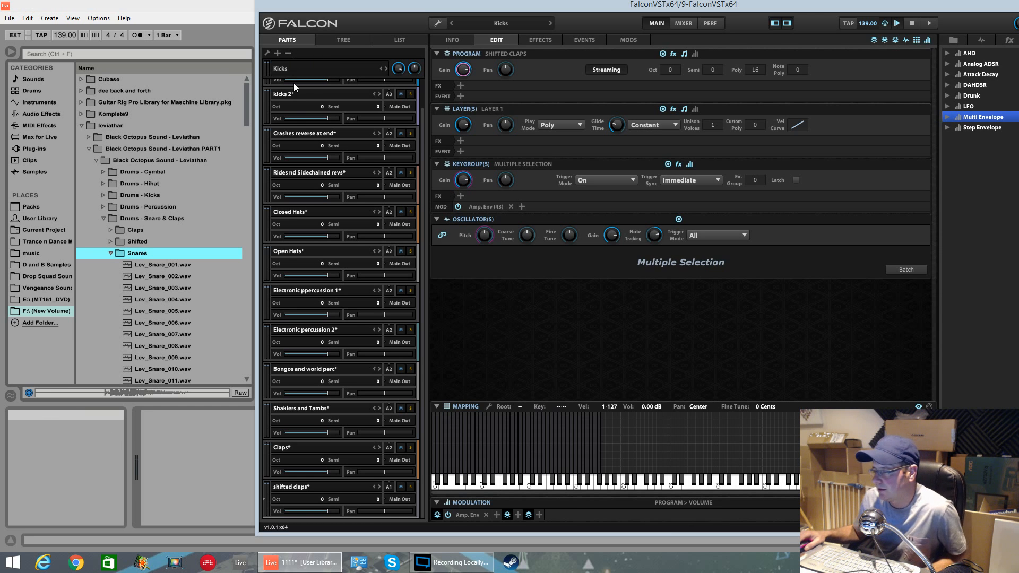
pyautogui.click(279, 51)
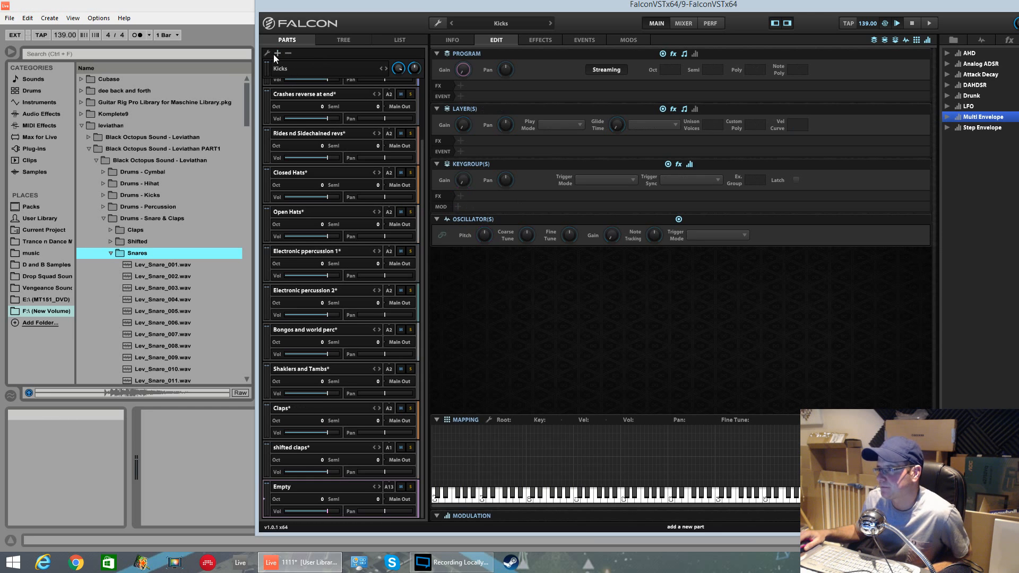
# Step: Try to drop the first 127 snare samples onto the new part's keyboard mapping
pyautogui.click(158, 265)
pyautogui.hotkey('shift', 'Down')
pyautogui.hotkey('shift', 'Down')
pyautogui.hotkey('shift', 'Down')
pyautogui.hotkey('shift', 'Down')
pyautogui.hotkey('shift', 'Down')
pyautogui.hotkey('shift', 'Down')
pyautogui.hotkey('shift', 'Down')
pyautogui.hotkey('shift', 'Down')
pyautogui.hotkey('shift', 'Down')
pyautogui.hotkey('shift', 'Down')
pyautogui.hotkey('shift', 'Down')
pyautogui.hotkey('shift', 'Down')
pyautogui.hotkey('shift', 'Down')
pyautogui.hotkey('shift', 'Down')
pyautogui.hotkey('shift', 'Down')
pyautogui.hotkey('shift', 'Down')
pyautogui.hotkey('shift', 'Down')
pyautogui.hotkey('shift', 'Down')
pyautogui.hotkey('shift', 'Down')
pyautogui.hotkey('shift', 'Down')
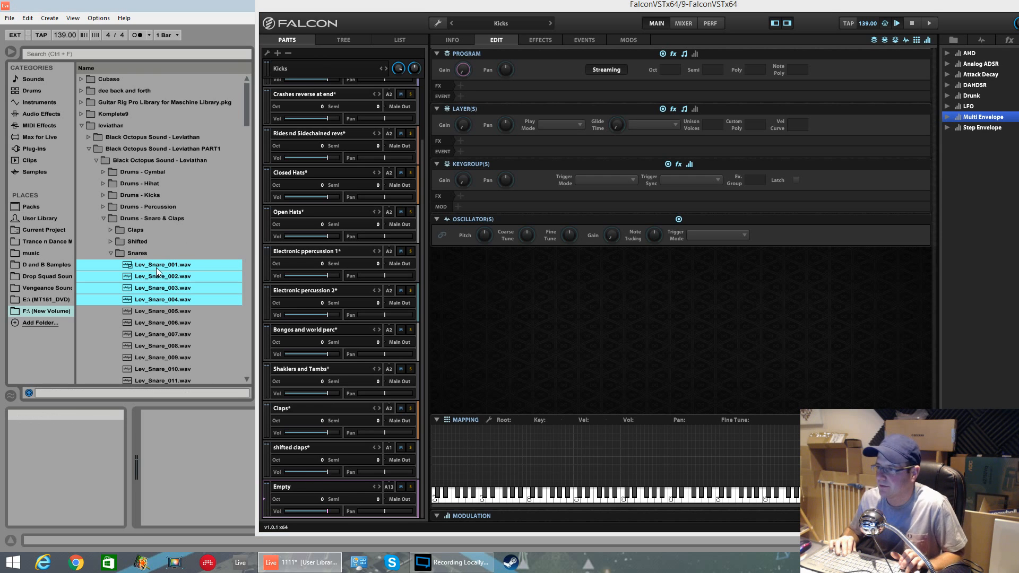
pyautogui.hotkey('shift', 'Down')
pyautogui.hotkey('shift', 'Down')
pyautogui.hotkey('shift', 'Down')
pyautogui.hotkey('shift', 'Down')
pyautogui.hotkey('shift', 'Down')
pyautogui.hotkey('shift', 'Down')
pyautogui.hotkey('shift', 'Down')
pyautogui.hotkey('shift', 'Down')
pyautogui.hotkey('shift', 'Down')
pyautogui.hotkey('shift', 'Down')
pyautogui.hotkey('shift', 'Down')
pyautogui.hotkey('shift', 'Down')
pyautogui.hotkey('shift', 'Down')
pyautogui.hotkey('shift', 'Down')
pyautogui.hotkey('shift', 'Down')
pyautogui.hotkey('shift', 'Down')
pyautogui.hotkey('shift', 'Down')
pyautogui.hotkey('shift', 'Down')
pyautogui.hotkey('shift', 'Down')
pyautogui.hotkey('shift', 'Down')
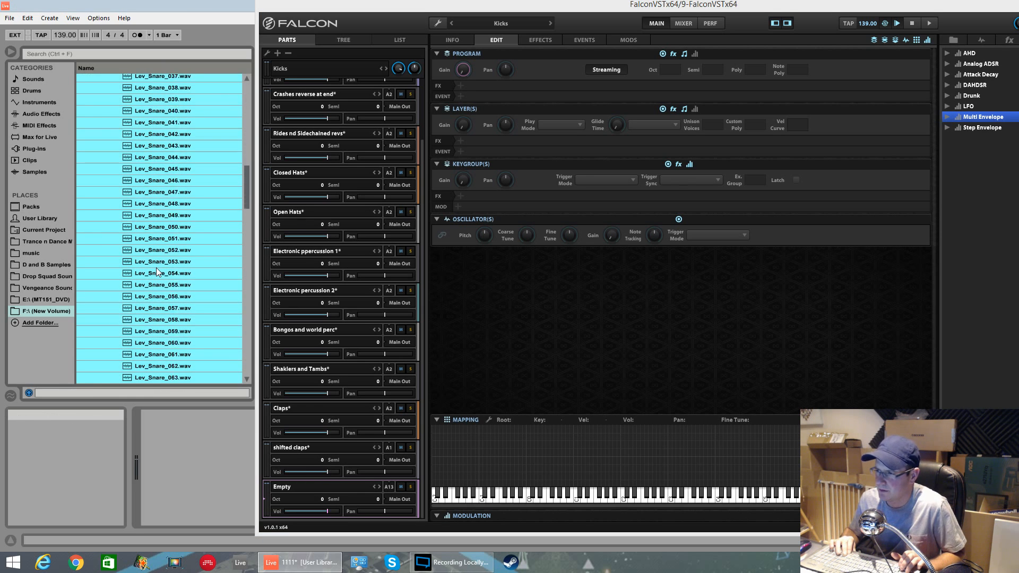
pyautogui.hotkey('shift', 'Down')
pyautogui.hotkey('shift', 'Down')
pyautogui.hotkey('shift', 'Down')
pyautogui.hotkey('shift', 'Down')
pyautogui.hotkey('shift', 'Down')
pyautogui.hotkey('shift', 'Down')
pyautogui.hotkey('shift', 'Down')
pyautogui.hotkey('shift', 'Down')
pyautogui.hotkey('shift', 'Down')
pyautogui.hotkey('shift', 'Down')
pyautogui.hotkey('shift', 'Down')
pyautogui.hotkey('shift', 'Down')
pyautogui.hotkey('shift', 'Down')
pyautogui.hotkey('shift', 'Down')
pyautogui.hotkey('shift', 'Down')
pyautogui.hotkey('shift', 'Down')
pyautogui.hotkey('shift', 'Down')
pyautogui.hotkey('shift', 'Down')
pyautogui.hotkey('shift', 'Down')
pyautogui.hotkey('shift', 'Down')
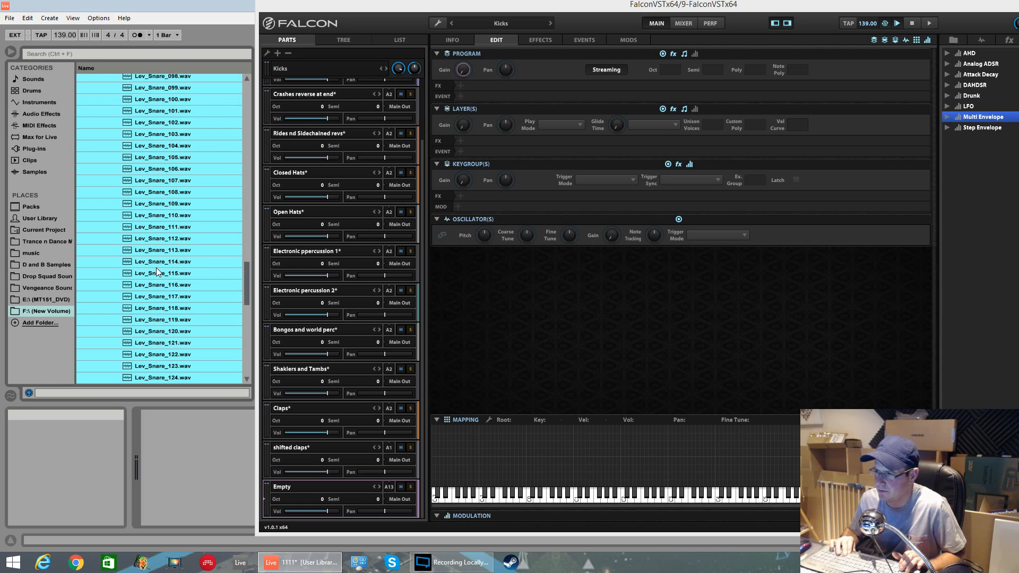
pyautogui.hotkey('shift', 'Up')
pyautogui.hotkey('shift', 'Up')
pyautogui.hotkey('shift', 'Up')
pyautogui.hotkey('shift', 'Up')
pyautogui.hotkey('shift', 'Up')
pyautogui.hotkey('shift', 'Up')
pyautogui.hotkey('shift', 'Up')
pyautogui.hotkey('shift', 'Up')
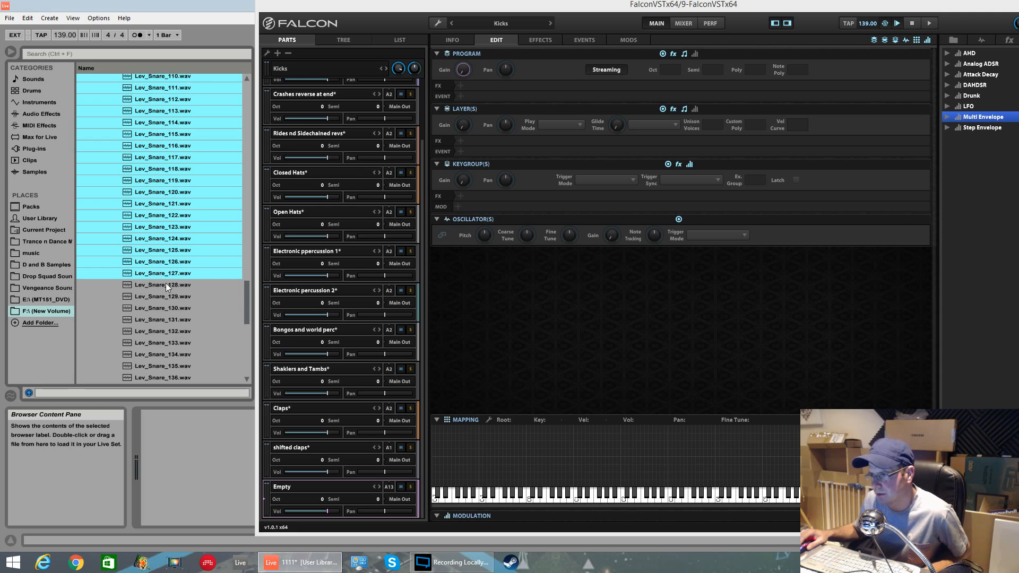
pyautogui.moveTo(191, 273); pyautogui.dragTo(438, 391)
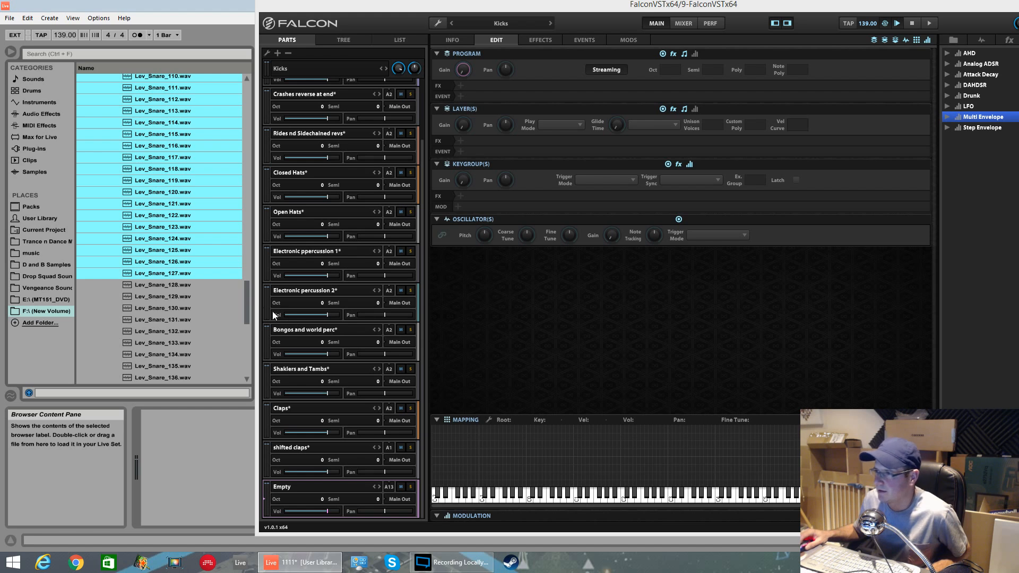
# Step: Select snare samples 001 to 128 and drop them onto the empty part's keyboard mapping
pyautogui.click(195, 285)
pyautogui.hotkey('shift', 'Up')
pyautogui.hotkey('shift', 'Up')
pyautogui.hotkey('shift', 'Up')
pyautogui.hotkey('shift', 'Up')
pyautogui.hotkey('shift', 'Up')
pyautogui.hotkey('shift', 'Up')
pyautogui.hotkey('shift', 'Up')
pyautogui.hotkey('shift', 'Up')
pyautogui.hotkey('shift', 'Up')
pyautogui.hotkey('shift', 'Up')
pyautogui.hotkey('shift', 'Up')
pyautogui.hotkey('shift', 'Up')
pyautogui.hotkey('shift', 'Up')
pyautogui.hotkey('shift', 'Up')
pyautogui.hotkey('shift', 'Up')
pyautogui.hotkey('shift', 'Up')
pyautogui.hotkey('shift', 'Up')
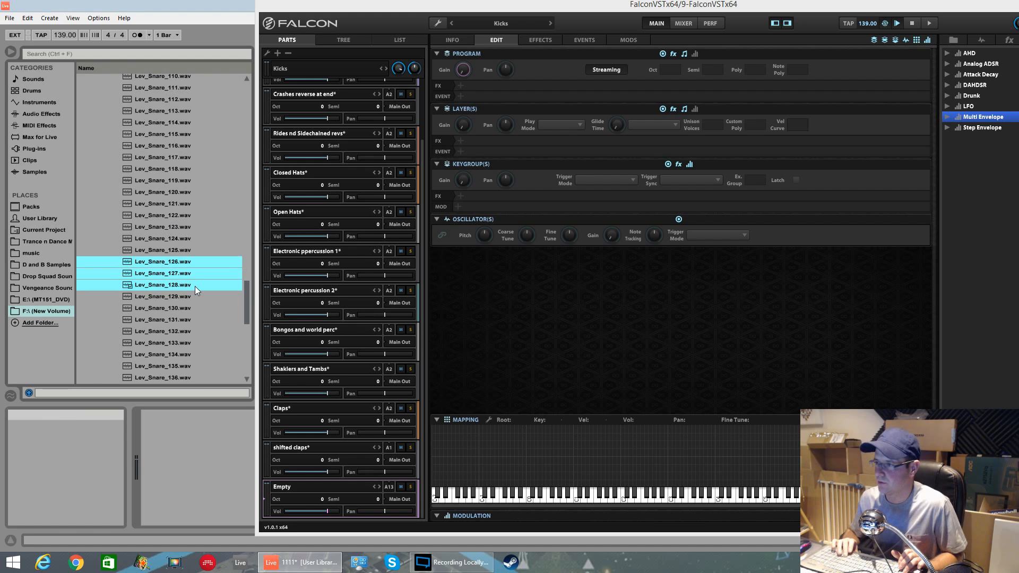
pyautogui.hotkey('shift', 'Up')
pyautogui.hotkey('shift', 'Up')
pyautogui.hotkey('shift', 'Up')
pyautogui.hotkey('shift', 'Up')
pyautogui.hotkey('shift', 'Up')
pyautogui.hotkey('shift', 'Up')
pyautogui.hotkey('shift', 'Up')
pyautogui.hotkey('shift', 'Up')
pyautogui.hotkey('shift', 'Up')
pyautogui.hotkey('shift', 'Up')
pyautogui.hotkey('shift', 'Up')
pyautogui.hotkey('shift', 'Up')
pyautogui.hotkey('shift', 'Up')
pyautogui.hotkey('shift', 'Up')
pyautogui.hotkey('shift', 'Up')
pyautogui.hotkey('shift', 'Up')
pyautogui.hotkey('shift', 'Up')
pyautogui.hotkey('shift', 'Up')
pyautogui.hotkey('shift', 'Up')
pyautogui.hotkey('shift', 'Up')
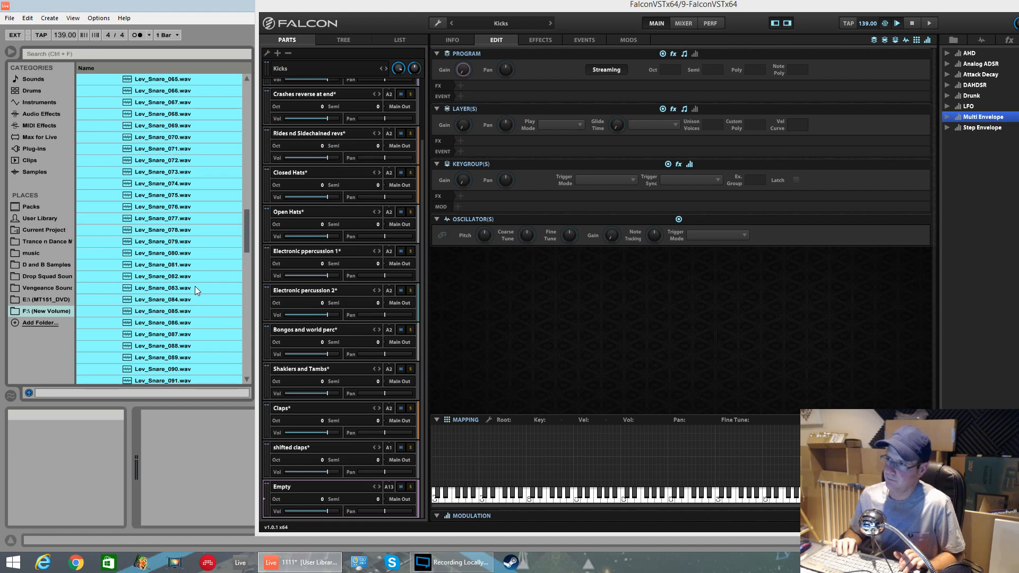
pyautogui.hotkey('shift', 'Up')
pyautogui.hotkey('shift', 'Up')
pyautogui.hotkey('shift', 'Up')
pyautogui.hotkey('shift', 'Up')
pyautogui.hotkey('shift', 'Up')
pyautogui.hotkey('shift', 'Up')
pyautogui.hotkey('shift', 'Up')
pyautogui.hotkey('shift', 'Up')
pyautogui.hotkey('shift', 'Up')
pyautogui.hotkey('shift', 'Up')
pyautogui.hotkey('shift', 'Up')
pyautogui.hotkey('shift', 'Up')
pyautogui.hotkey('shift', 'Up')
pyautogui.hotkey('shift', 'Up')
pyautogui.hotkey('shift', 'Up')
pyautogui.hotkey('shift', 'Up')
pyautogui.hotkey('shift', 'Up')
pyautogui.hotkey('shift', 'Up')
pyautogui.hotkey('shift', 'Up')
pyautogui.hotkey('shift', 'Up')
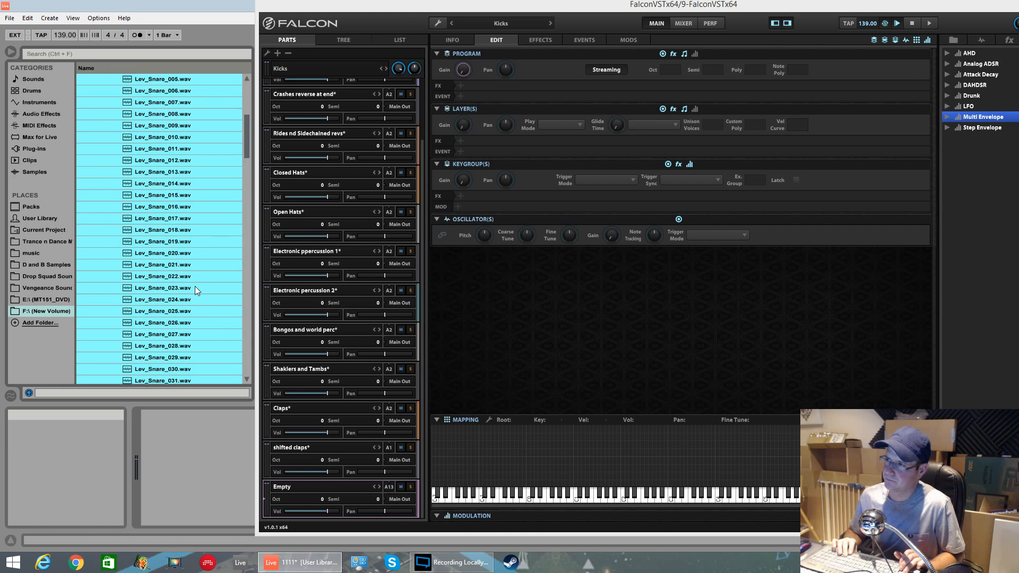
pyautogui.moveTo(188, 192); pyautogui.dragTo(436, 491)
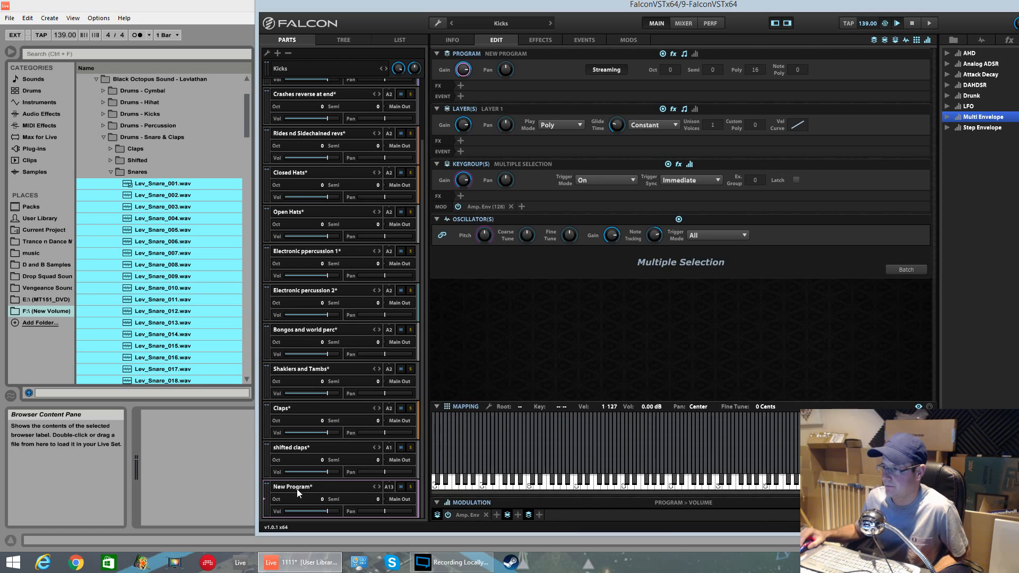
# Step: Rename the new program to Snares 1
pyautogui.click(401, 45)
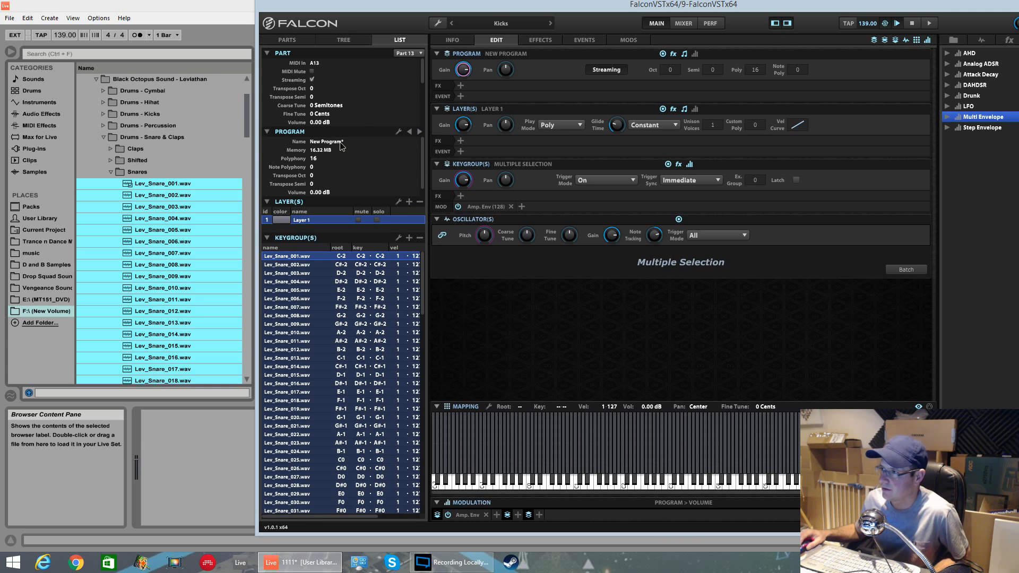
pyautogui.doubleClick(311, 142)
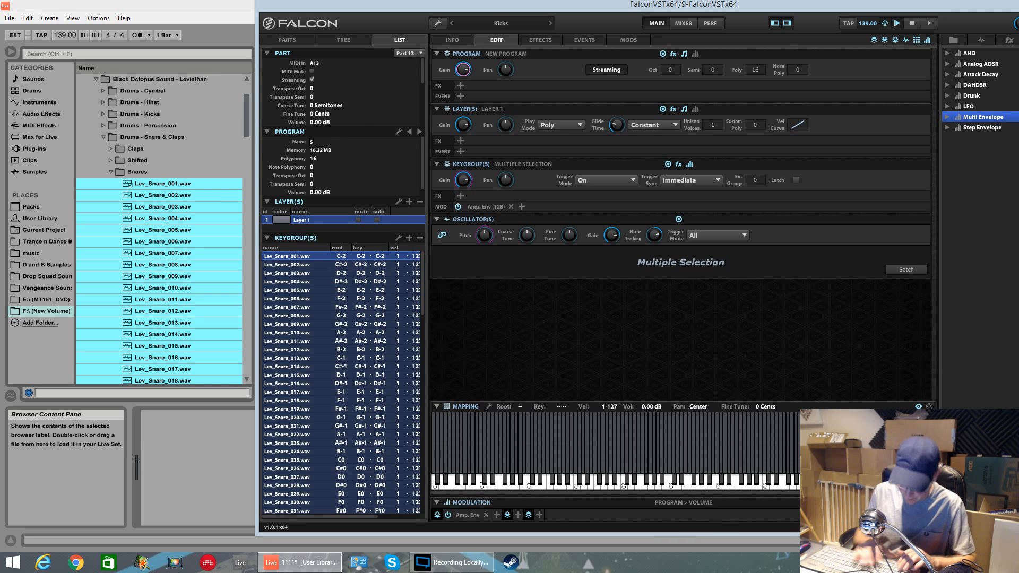
pyautogui.press('Return')
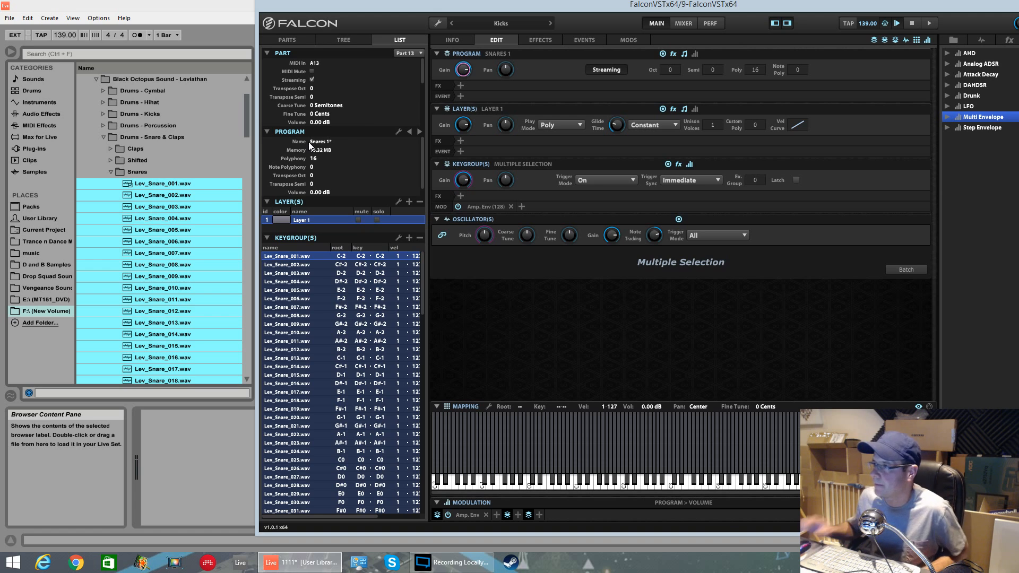
# Step: Add another empty part and drop snare samples 129 to 152 onto its keyboard mapping
pyautogui.click(301, 41)
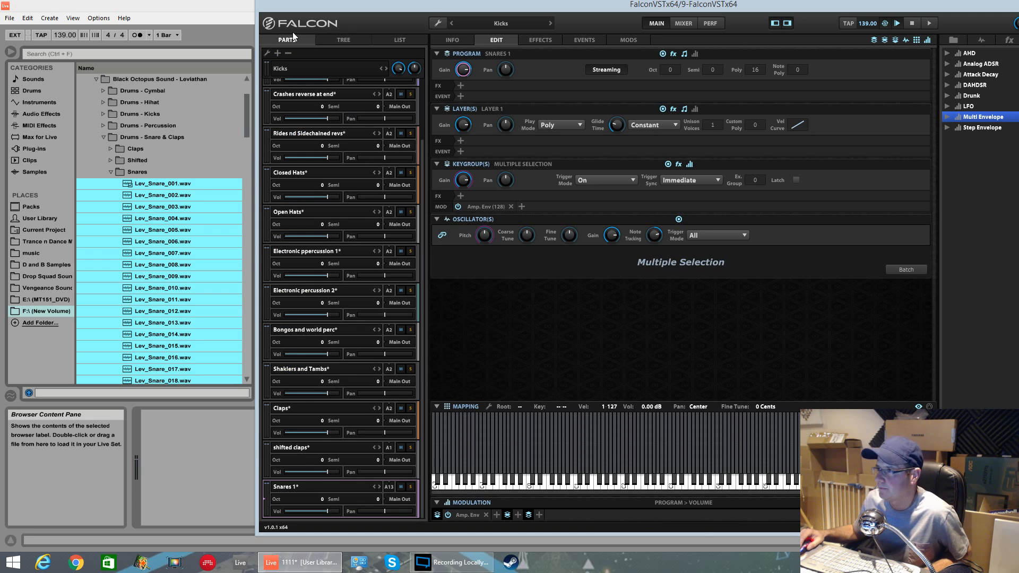
pyautogui.click(278, 53)
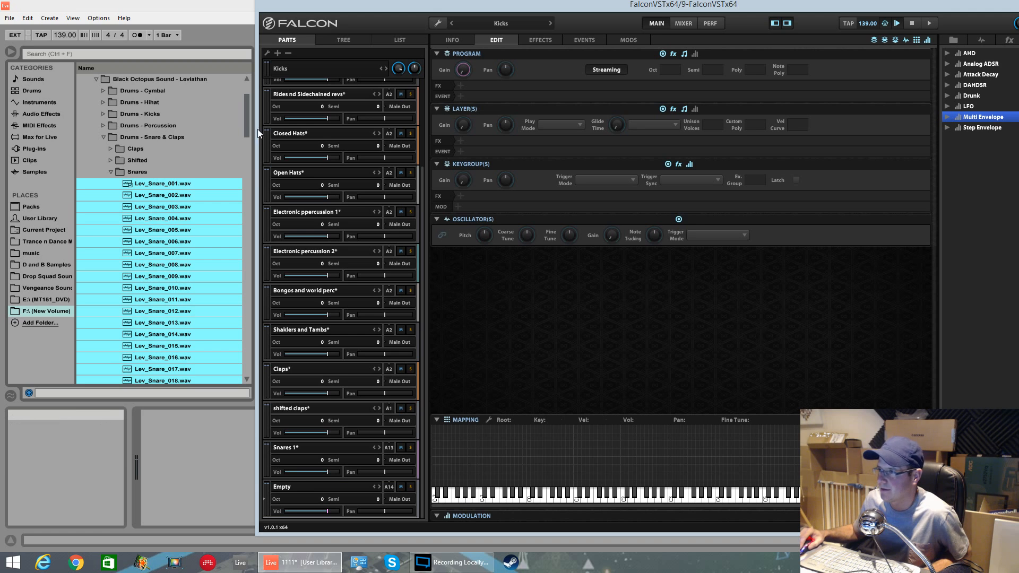
pyautogui.moveTo(249, 146); pyautogui.dragTo(258, 337)
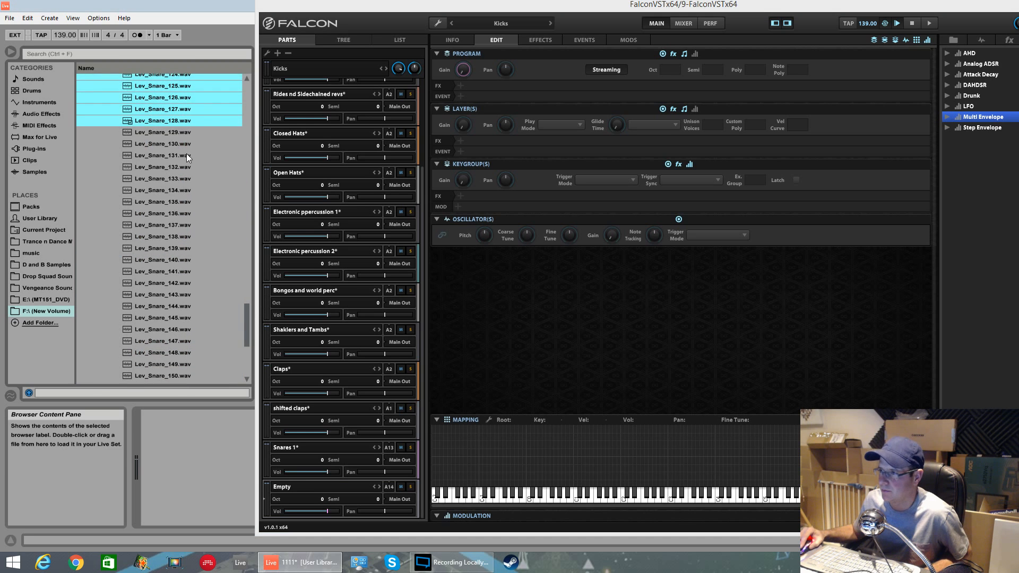
pyautogui.click(181, 131)
pyautogui.hotkey('shift', 'Down')
pyautogui.hotkey('shift', 'Down')
pyautogui.hotkey('shift', 'Down')
pyautogui.hotkey('shift', 'Down')
pyautogui.hotkey('shift', 'Down')
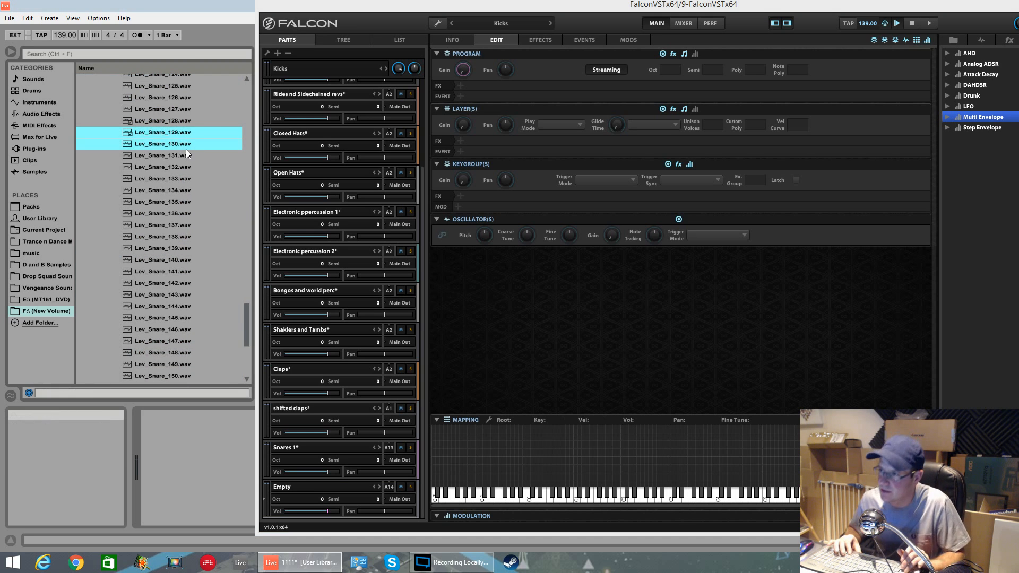
pyautogui.hotkey('shift', 'Down')
pyautogui.hotkey('shift', 'Down')
pyautogui.hotkey('shift', 'Down')
pyautogui.hotkey('shift', 'Down')
pyautogui.hotkey('shift', 'Down')
pyautogui.hotkey('shift', 'Down')
pyautogui.hotkey('shift', 'Down')
pyautogui.hotkey('shift', 'Down')
pyautogui.hotkey('shift', 'Down')
pyautogui.hotkey('shift', 'Down')
pyautogui.hotkey('shift', 'Down')
pyautogui.hotkey('shift', 'Down')
pyautogui.hotkey('shift', 'Down')
pyautogui.hotkey('shift', 'Down')
pyautogui.hotkey('shift', 'Down')
pyautogui.hotkey('shift', 'Down')
pyautogui.hotkey('shift', 'Down')
pyautogui.hotkey('shift', 'Down')
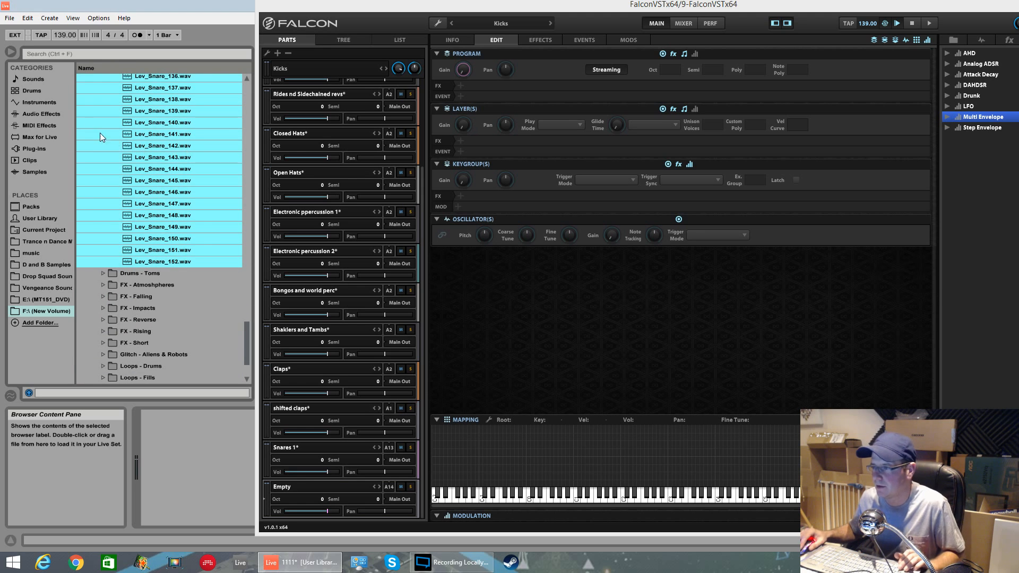
pyautogui.moveTo(165, 264); pyautogui.dragTo(434, 488)
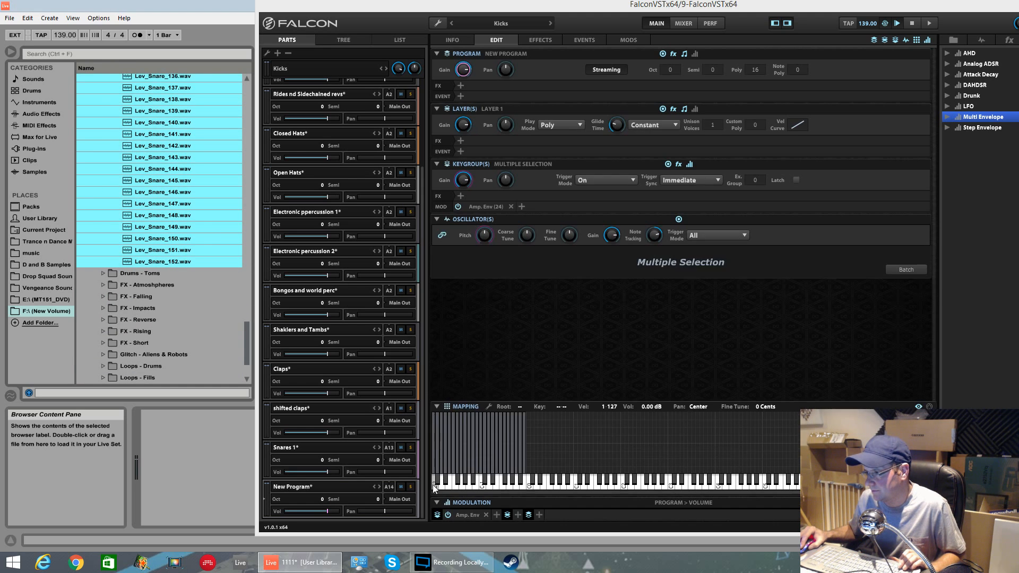
# Step: Rename this new program to Snares 2
pyautogui.click(393, 39)
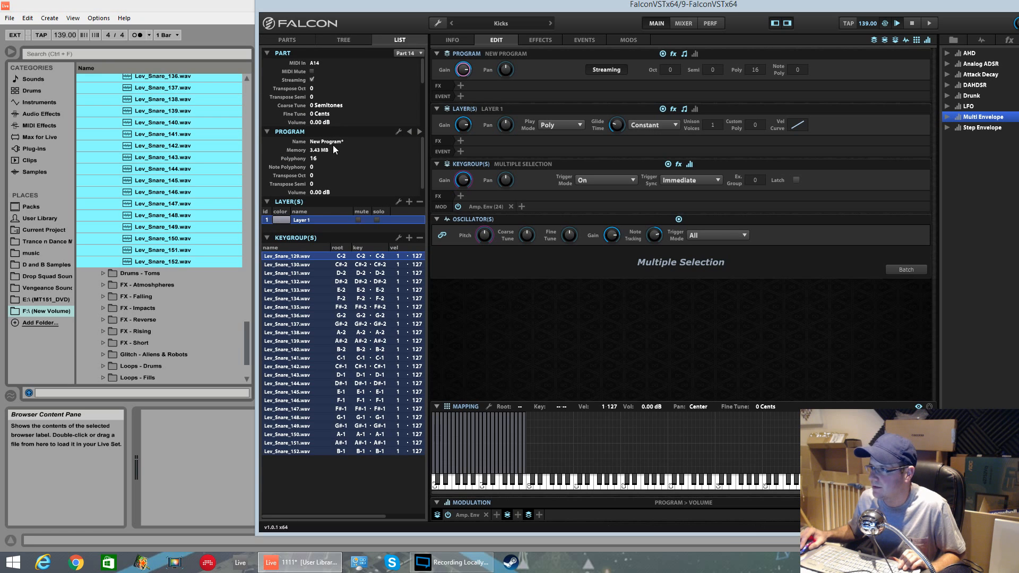
pyautogui.doubleClick(336, 138)
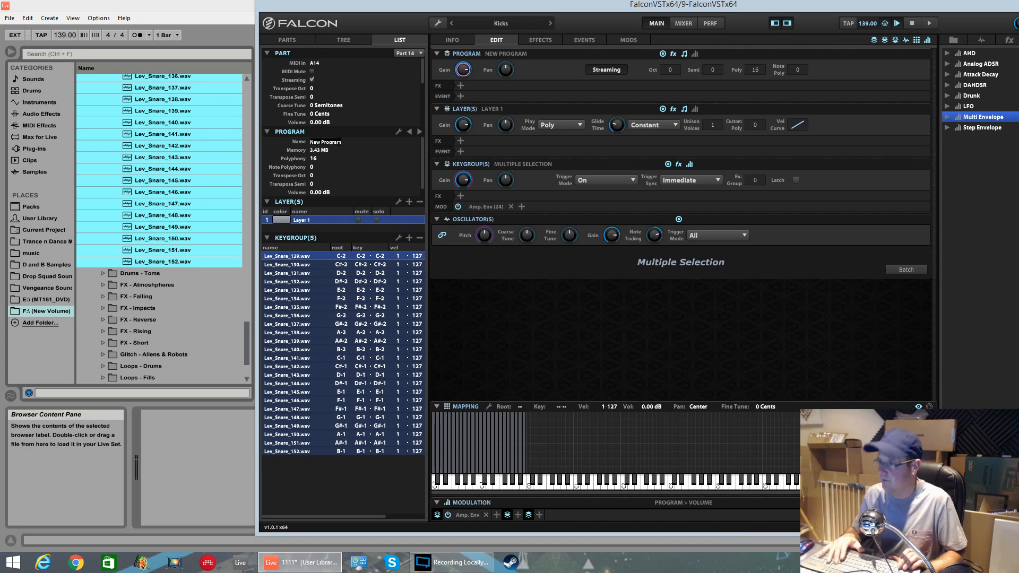
pyautogui.write('Snares 2*')
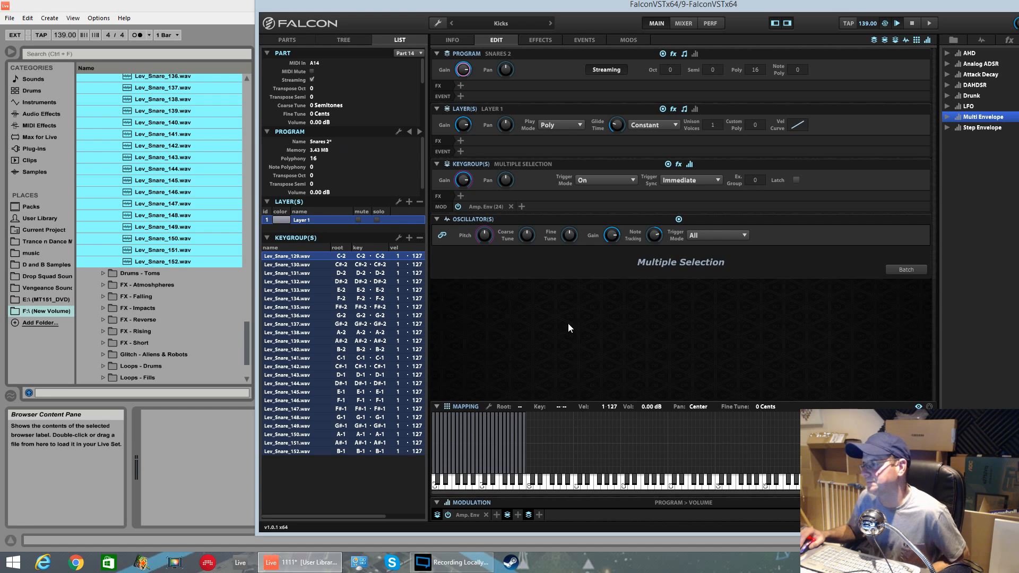
# Step: Add a new empty part to the multi and open the Drums - Toms folder in the browser
pyautogui.click(103, 273)
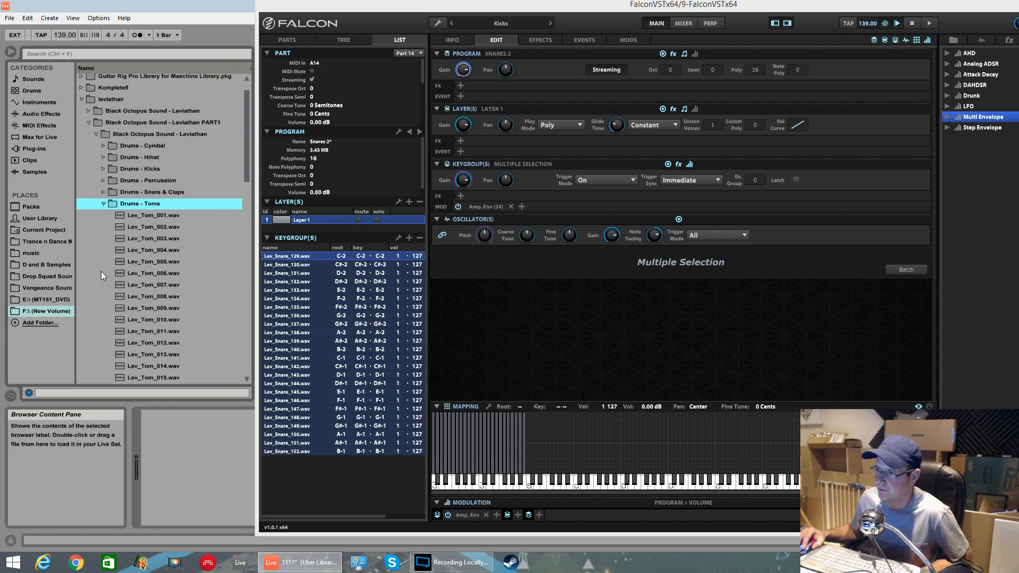
pyautogui.click(104, 204)
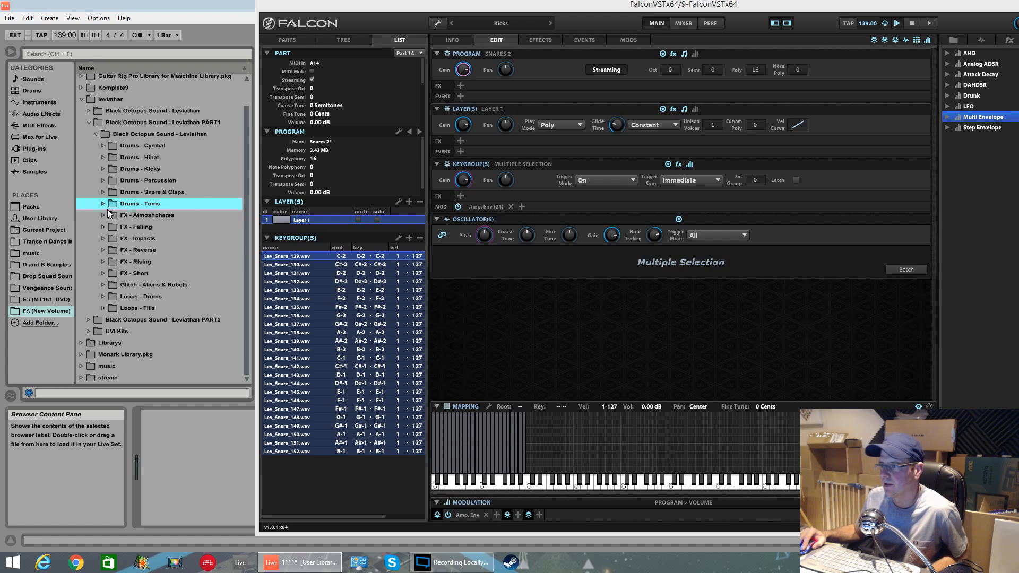
pyautogui.click(287, 41)
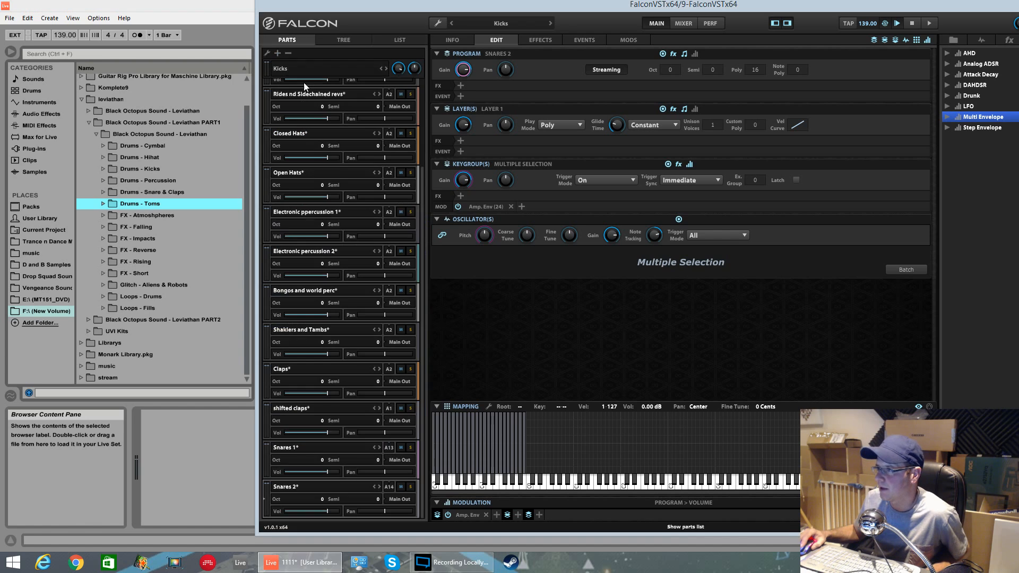
pyautogui.click(277, 52)
pyautogui.click(102, 204)
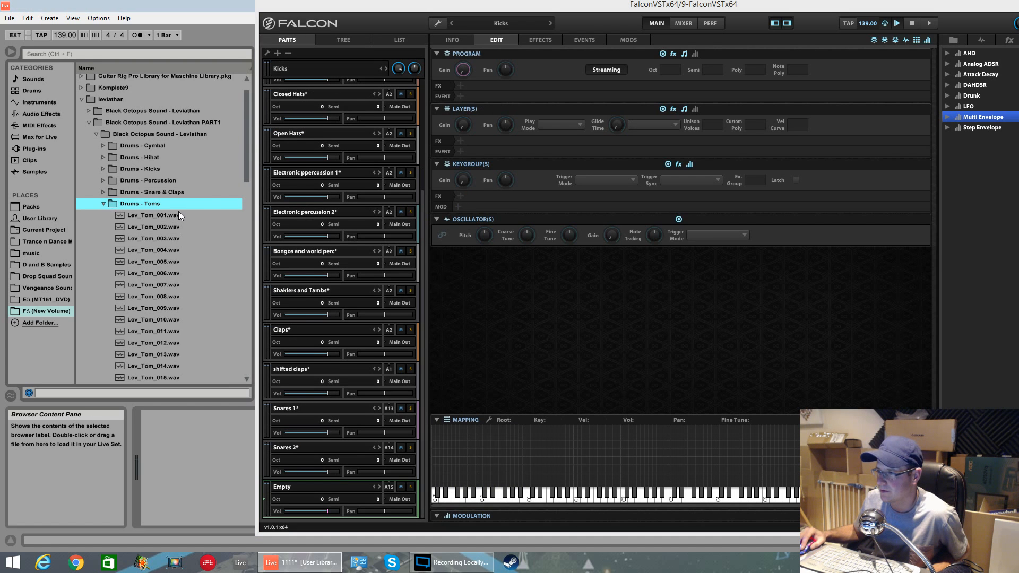
# Step: Select all tom samples, 001 to 058, and drop them onto the new part's keyboard mapping
pyautogui.scroll(2, 247, 168)
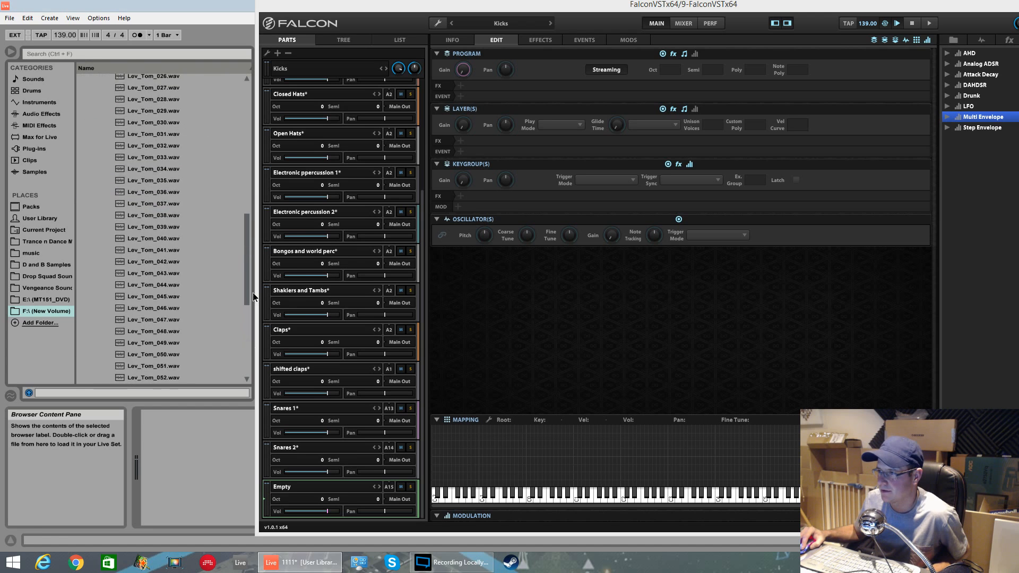
pyautogui.click(142, 243)
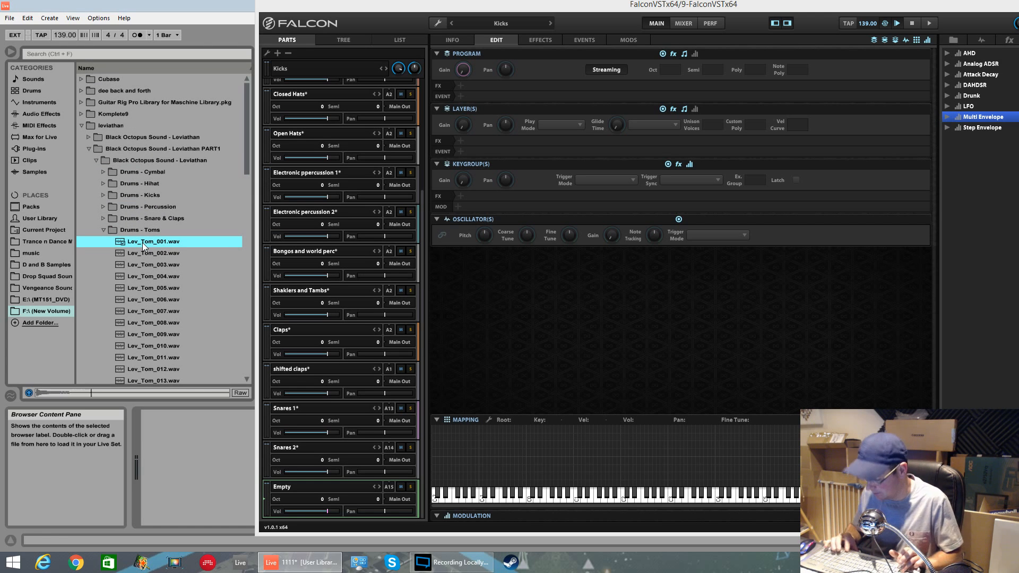
pyautogui.hotkey('shift', 'Down')
pyautogui.hotkey('shift', 'Down')
pyautogui.hotkey('shift', 'Down')
pyautogui.hotkey('shift', 'Down')
pyautogui.hotkey('shift', 'Down')
pyautogui.hotkey('shift', 'Down')
pyautogui.hotkey('shift', 'Down')
pyautogui.hotkey('shift', 'Down')
pyautogui.hotkey('shift', 'Down')
pyautogui.hotkey('shift', 'Down')
pyautogui.hotkey('shift', 'Down')
pyautogui.hotkey('shift', 'Down')
pyautogui.hotkey('shift', 'Down')
pyautogui.hotkey('shift', 'Down')
pyautogui.hotkey('shift', 'Down')
pyautogui.hotkey('shift', 'Down')
pyautogui.hotkey('shift', 'Down')
pyautogui.hotkey('shift', 'Down')
pyautogui.hotkey('shift', 'Down')
pyautogui.hotkey('shift', 'Down')
pyautogui.hotkey('shift', 'Down')
pyautogui.hotkey('shift', 'Down')
pyautogui.hotkey('shift', 'Down')
pyautogui.hotkey('shift', 'Down')
pyautogui.hotkey('shift', 'Down')
pyautogui.hotkey('shift', 'Down')
pyautogui.hotkey('shift', 'Down')
pyautogui.hotkey('shift', 'Down')
pyautogui.hotkey('shift', 'Down')
pyautogui.hotkey('shift', 'Down')
pyautogui.hotkey('shift', 'Down')
pyautogui.hotkey('shift', 'Down')
pyautogui.hotkey('shift', 'Down')
pyautogui.hotkey('shift', 'Down')
pyautogui.hotkey('shift', 'Down')
pyautogui.hotkey('shift', 'Down')
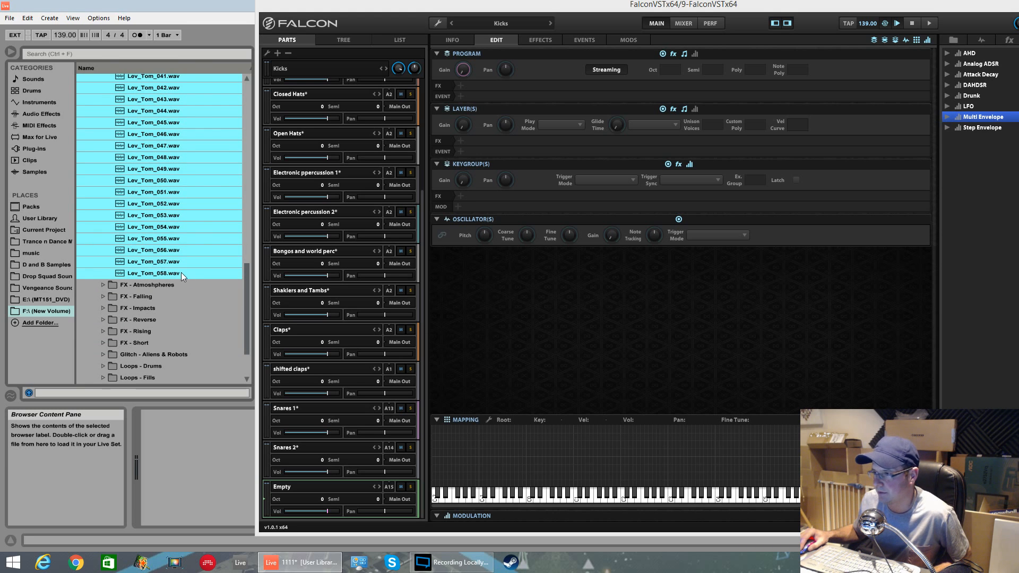
pyautogui.click(180, 272)
pyautogui.scroll(-3, 438, 465)
pyautogui.moveTo(463, 418); pyautogui.dragTo(464, 378)
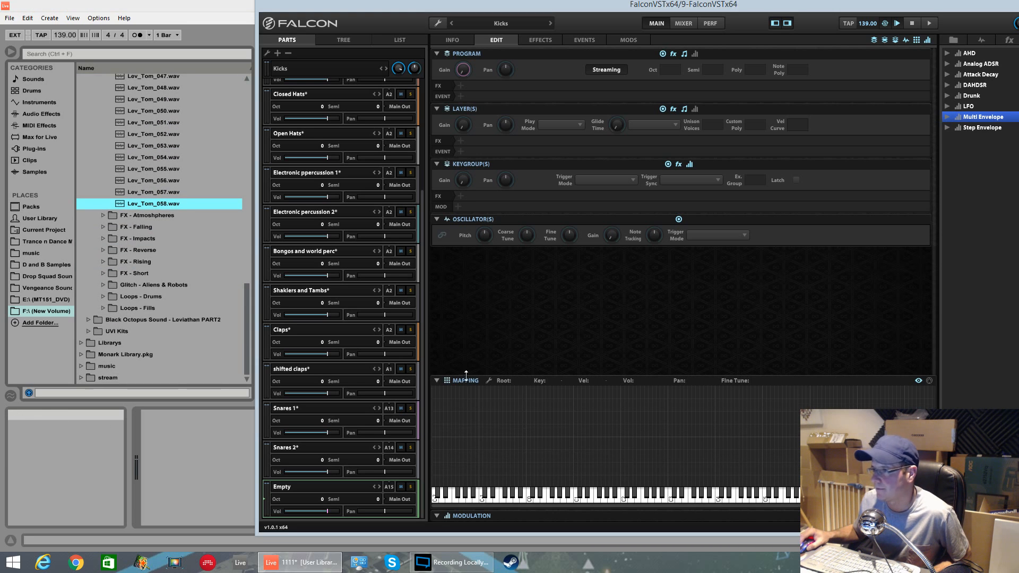
pyautogui.hotkey('shift', 'Up')
pyautogui.hotkey('shift', 'Up')
pyautogui.hotkey('shift', 'Up')
pyautogui.hotkey('shift', 'Up')
pyautogui.hotkey('shift', 'Up')
pyautogui.hotkey('shift', 'Up')
pyautogui.hotkey('shift', 'Up')
pyautogui.hotkey('shift', 'Up')
pyautogui.hotkey('shift', 'Up')
pyautogui.hotkey('shift', 'Up')
pyautogui.hotkey('shift', 'Up')
pyautogui.hotkey('shift', 'Up')
pyautogui.hotkey('shift', 'Up')
pyautogui.hotkey('shift', 'Up')
pyautogui.hotkey('shift', 'Up')
pyautogui.hotkey('shift', 'Up')
pyautogui.hotkey('shift', 'Up')
pyautogui.hotkey('shift', 'Up')
pyautogui.hotkey('shift', 'Up')
pyautogui.hotkey('shift', 'Up')
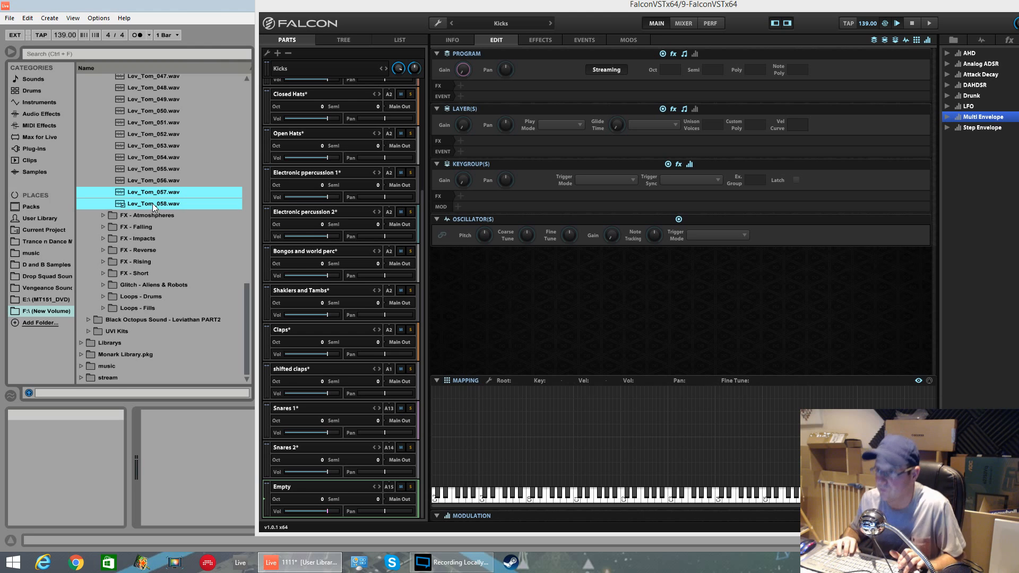
pyautogui.hotkey('shift', 'Up')
pyautogui.hotkey('shift', 'Up')
pyautogui.hotkey('shift', 'Up')
pyautogui.hotkey('shift', 'Up')
pyautogui.hotkey('shift', 'Up')
pyautogui.hotkey('shift', 'Up')
pyautogui.hotkey('shift', 'Up')
pyautogui.hotkey('shift', 'Up')
pyautogui.hotkey('shift', 'Up')
pyautogui.hotkey('shift', 'Up')
pyautogui.hotkey('shift', 'Up')
pyautogui.hotkey('shift', 'Up')
pyautogui.hotkey('shift', 'Up')
pyautogui.hotkey('shift', 'Up')
pyautogui.hotkey('shift', 'Up')
pyautogui.hotkey('shift', 'Up')
pyautogui.hotkey('shift', 'Up')
pyautogui.hotkey('shift', 'Up')
pyautogui.hotkey('shift', 'Up')
pyautogui.hotkey('shift', 'Up')
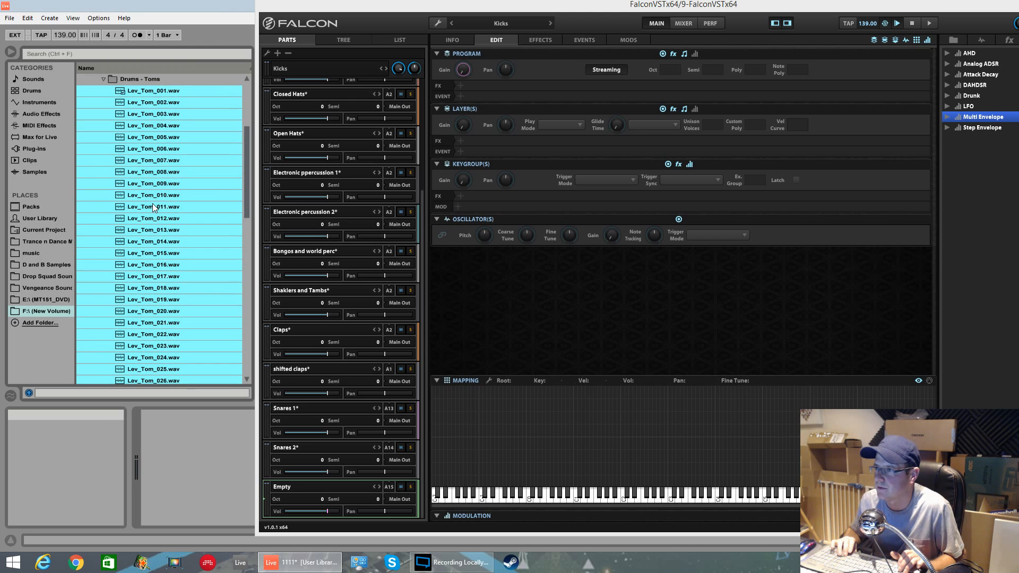
pyautogui.moveTo(461, 390); pyautogui.dragTo(438, 484)
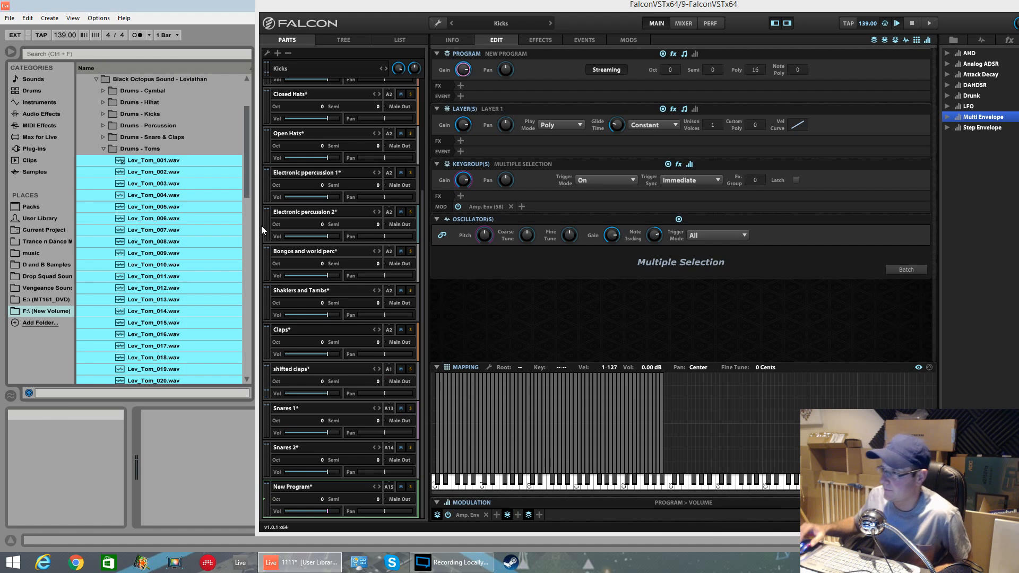
# Step: Set the shifted claps part to MIDI channel 2 and the new tom part to channel 1
pyautogui.click(389, 370)
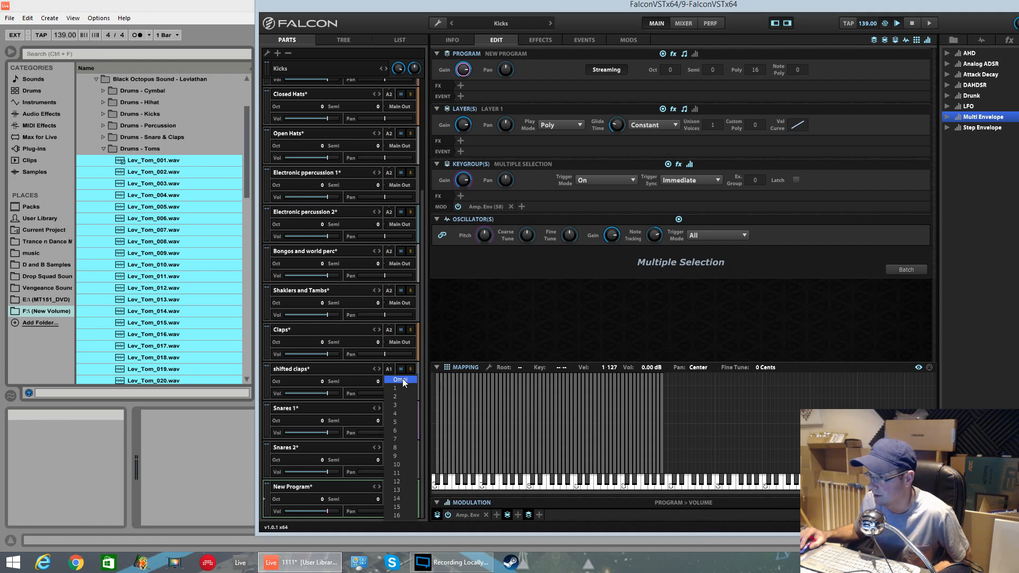
pyautogui.click(399, 396)
pyautogui.click(389, 486)
pyautogui.click(400, 352)
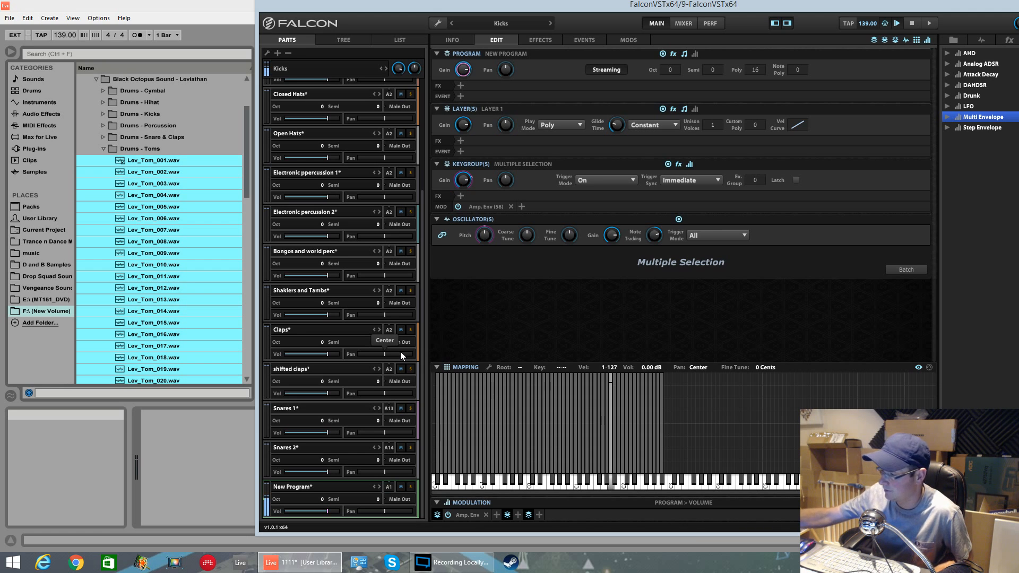
pyautogui.click(104, 148)
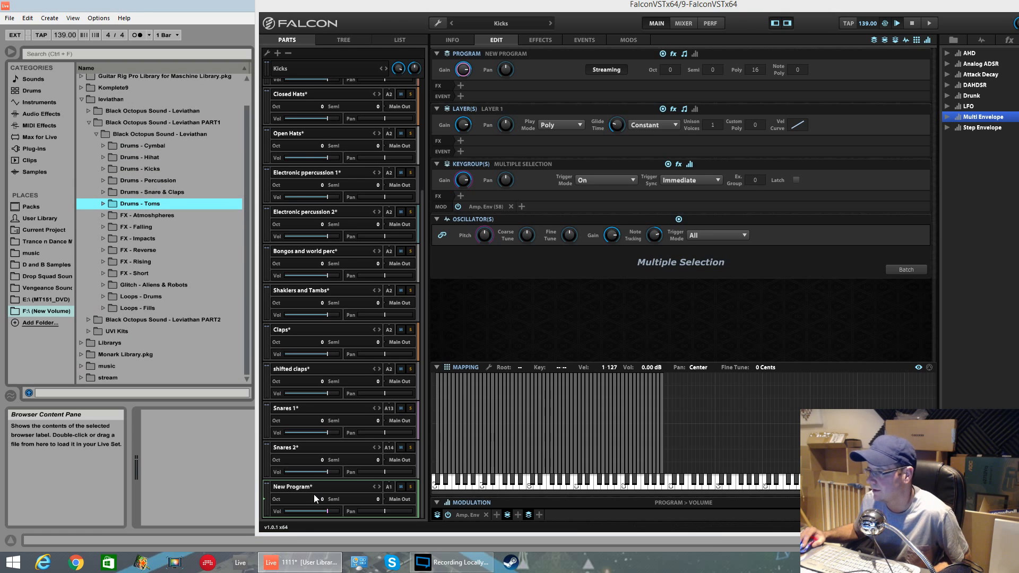
# Step: Rename the new tom program to Toms
pyautogui.click(409, 40)
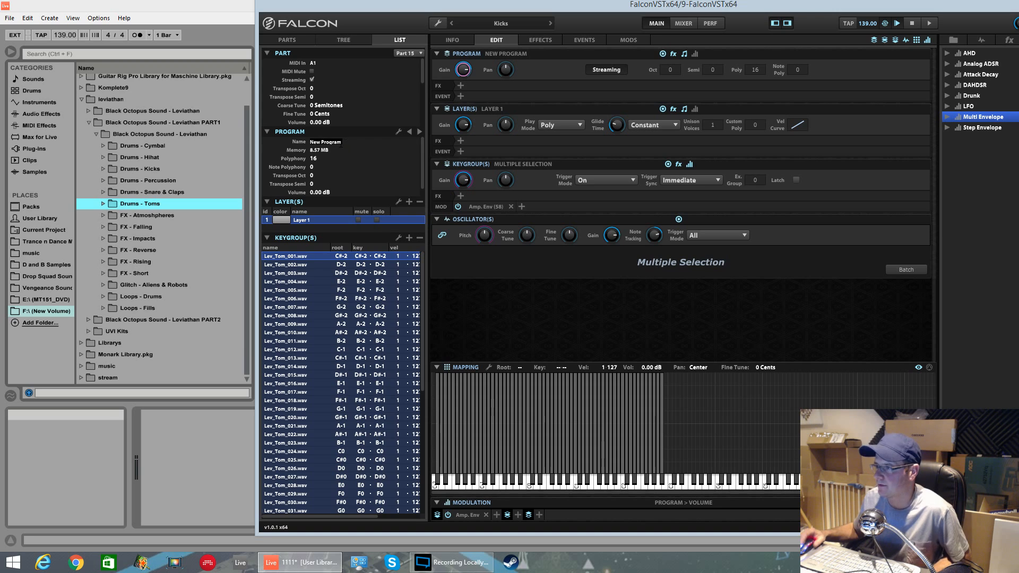
pyautogui.press('BackSpace')
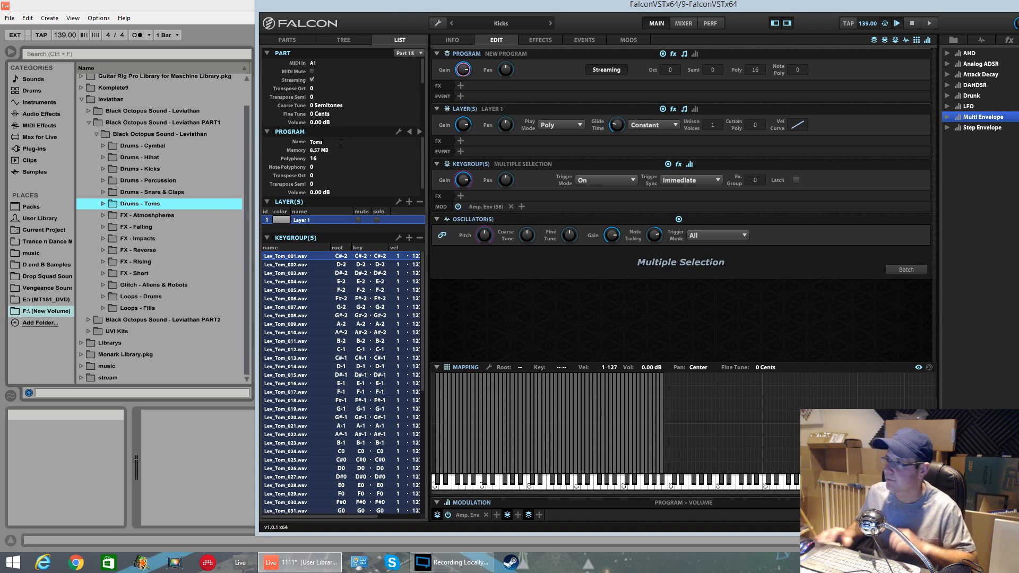
pyautogui.press('Return')
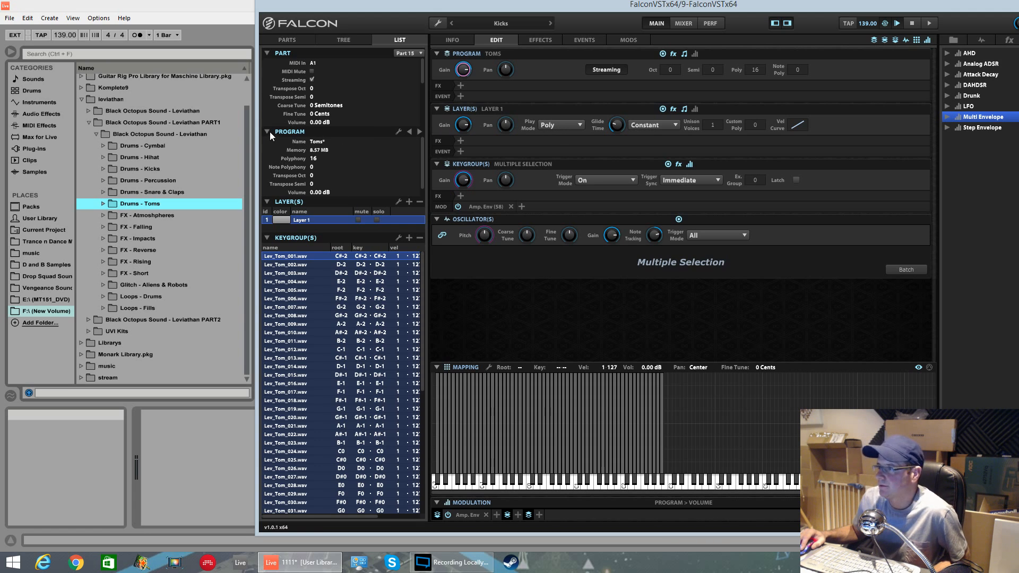
# Step: Browse through the parts in the multi, selecting several to inspect their samples
pyautogui.click(286, 41)
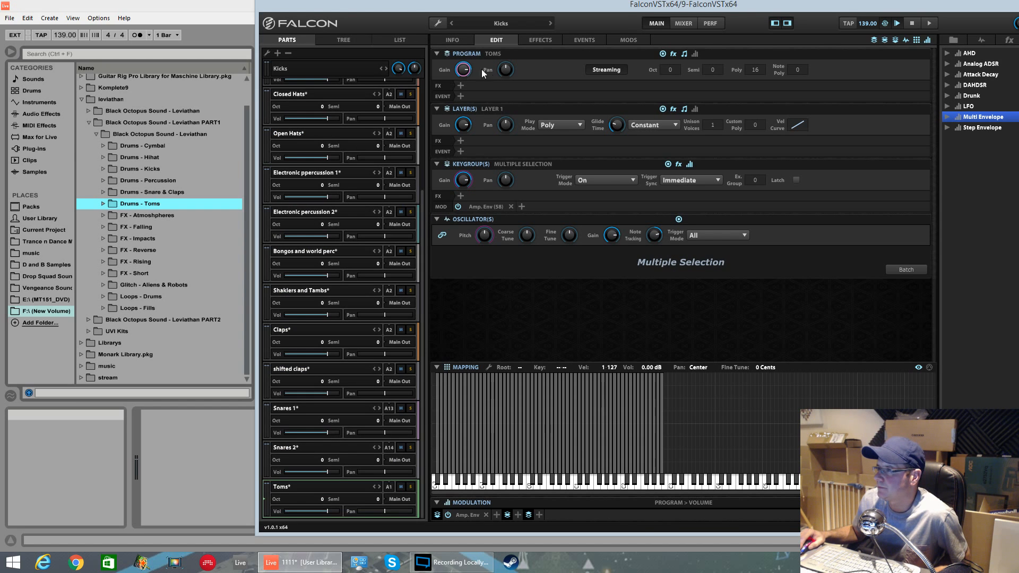
pyautogui.click(333, 136)
pyautogui.scroll(3, 309, 134)
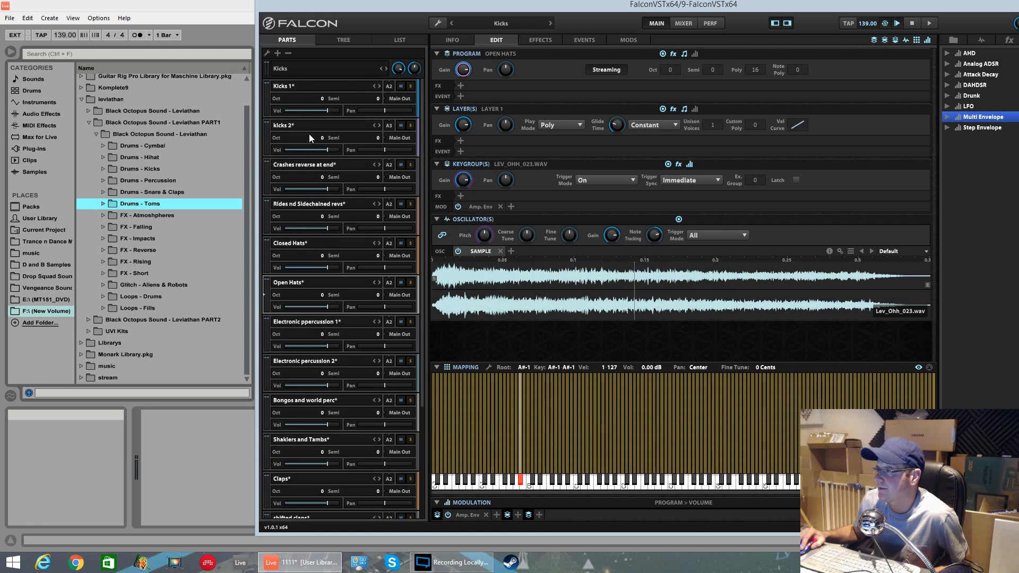
pyautogui.click(313, 164)
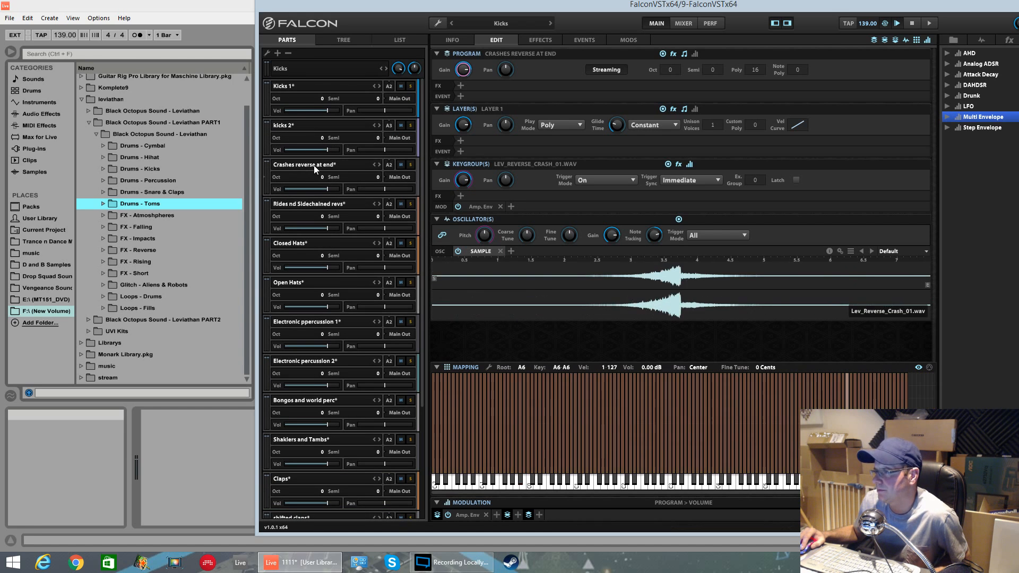
pyautogui.click(303, 200)
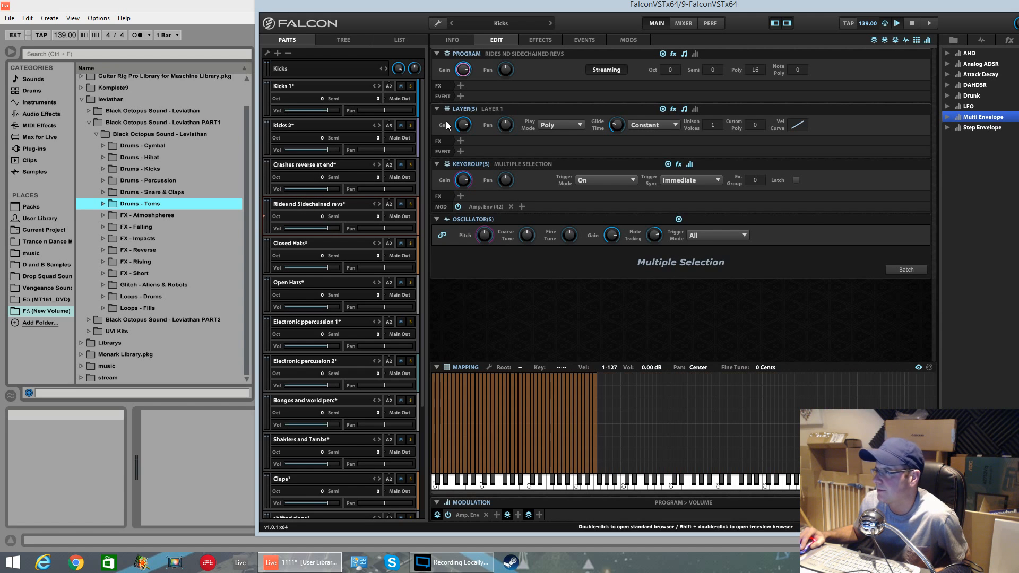
pyautogui.click(310, 242)
pyautogui.click(308, 289)
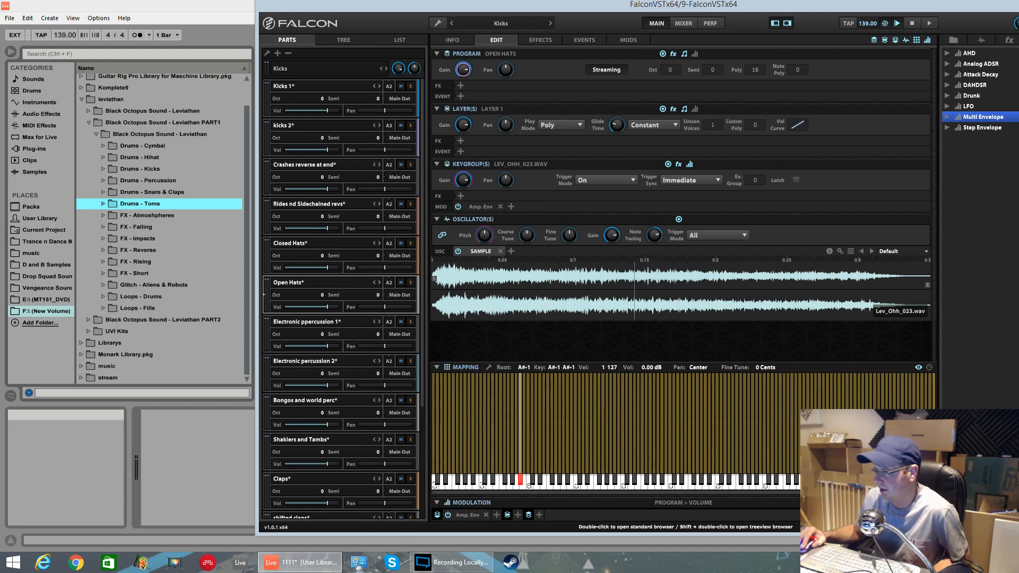
pyautogui.moveTo(424, 359); pyautogui.dragTo(424, 490)
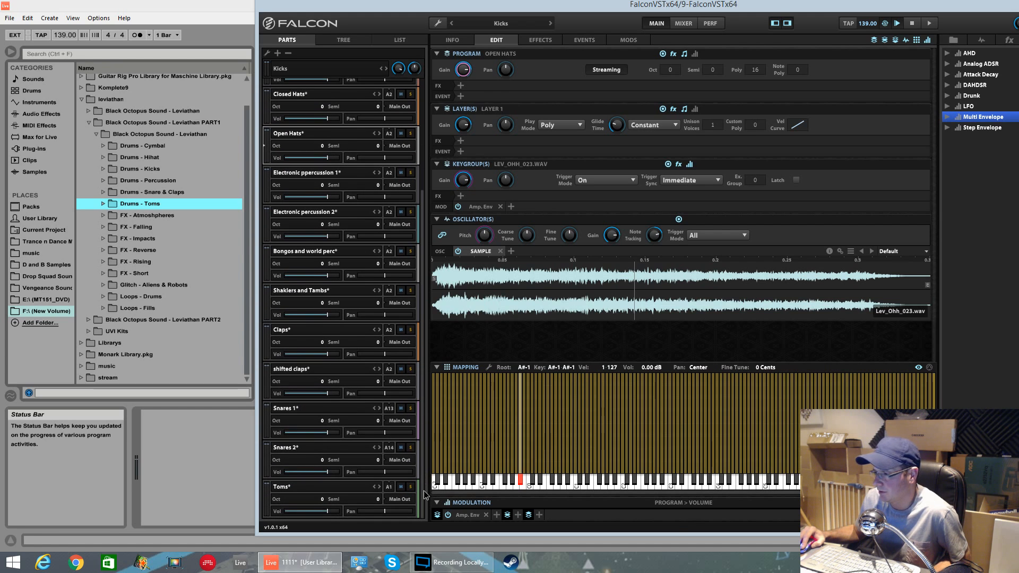
# Step: Open Save Multi As and delete the existing Kicks.uvim file in the UVI Kits folder
pyautogui.click(439, 24)
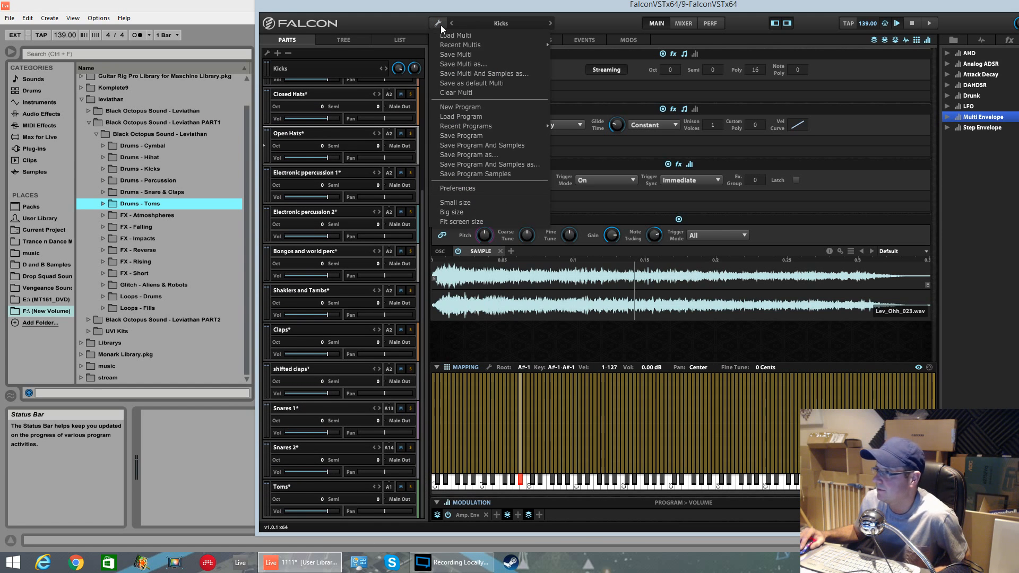
pyautogui.click(458, 64)
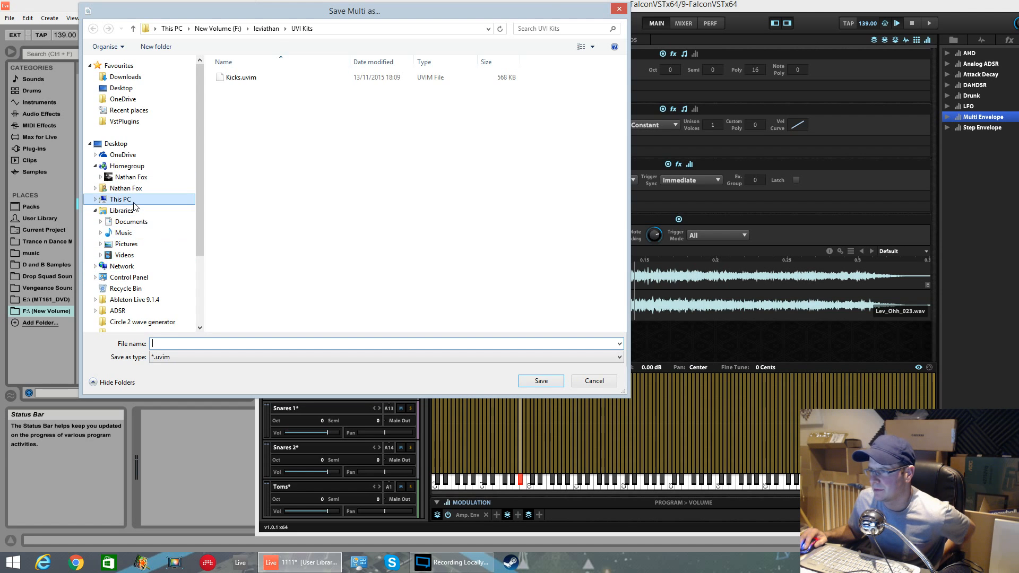
pyautogui.moveTo(201, 189); pyautogui.dragTo(210, 271)
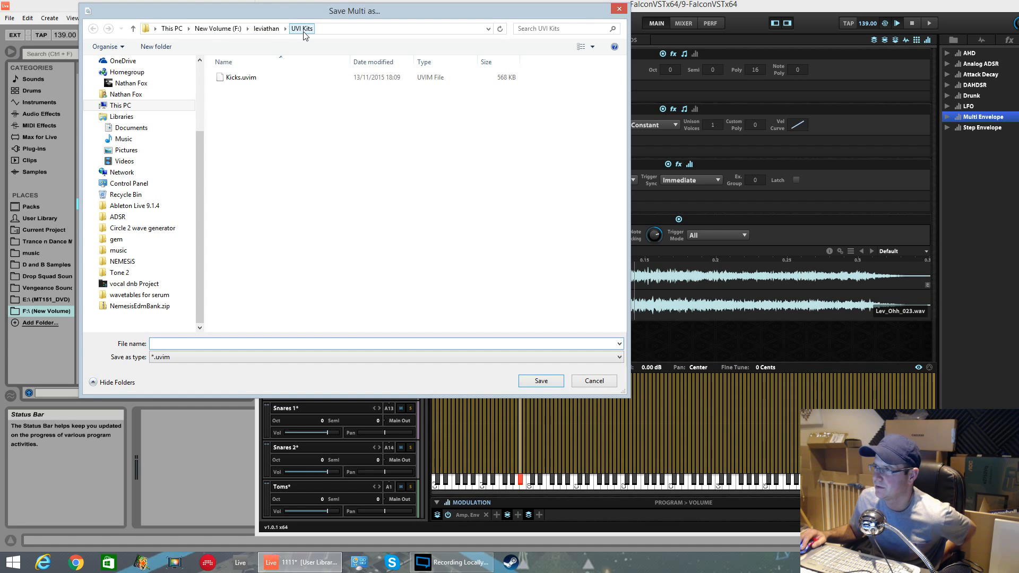
pyautogui.click(238, 78)
pyautogui.rightClick(239, 78)
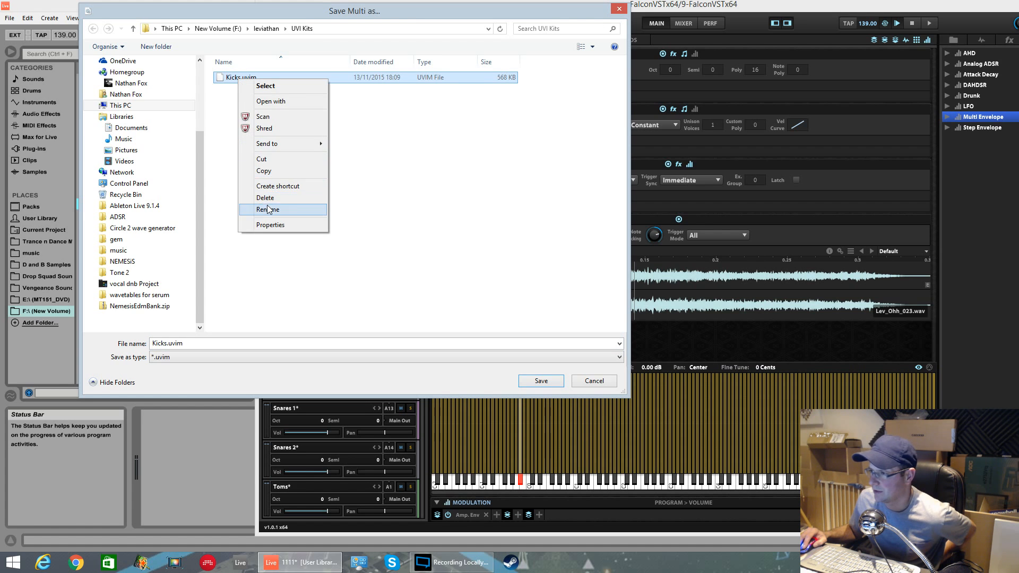
pyautogui.click(265, 197)
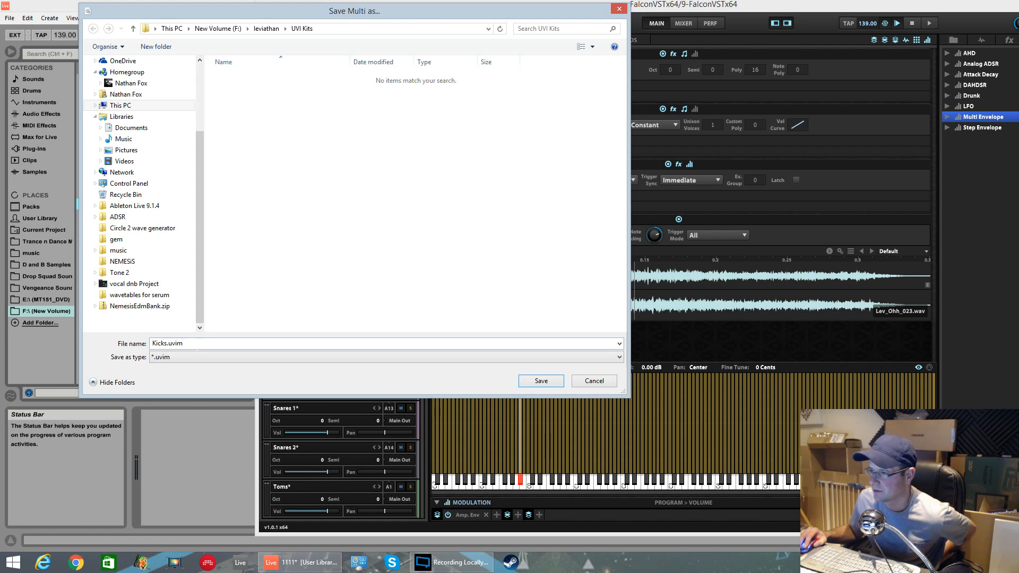
# Step: Save the multi as Massive Drum pack in the UVI Kits folder
pyautogui.doubleClick(168, 344)
pyautogui.press('BackSpace')
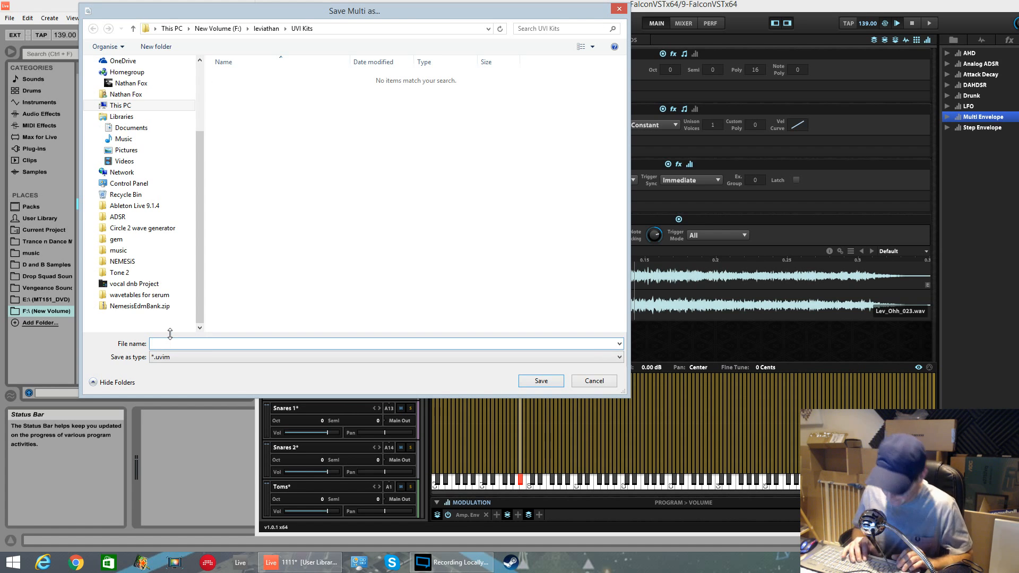
pyautogui.write('D')
pyautogui.press('BackSpace')
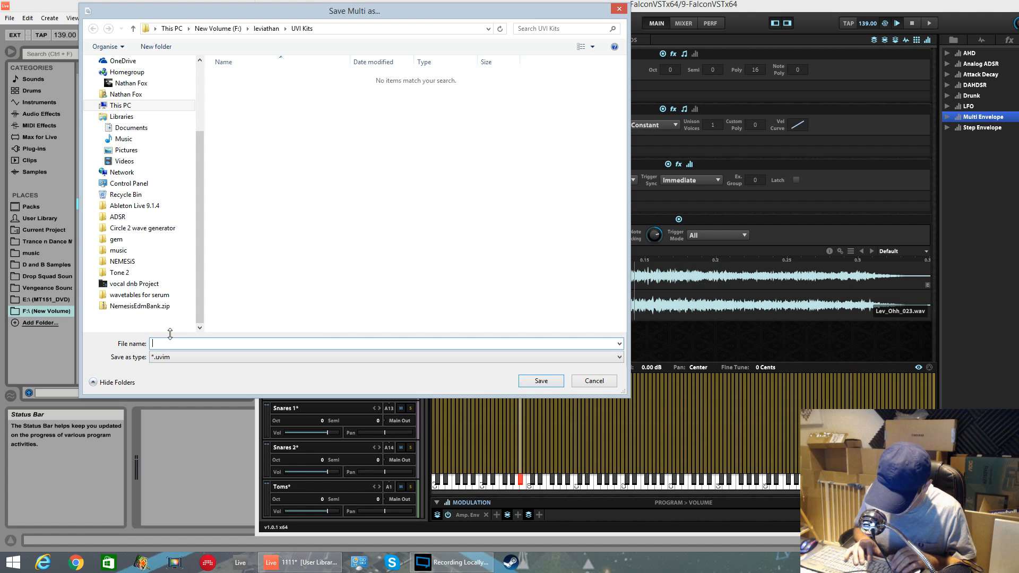
pyautogui.write('Massive ')
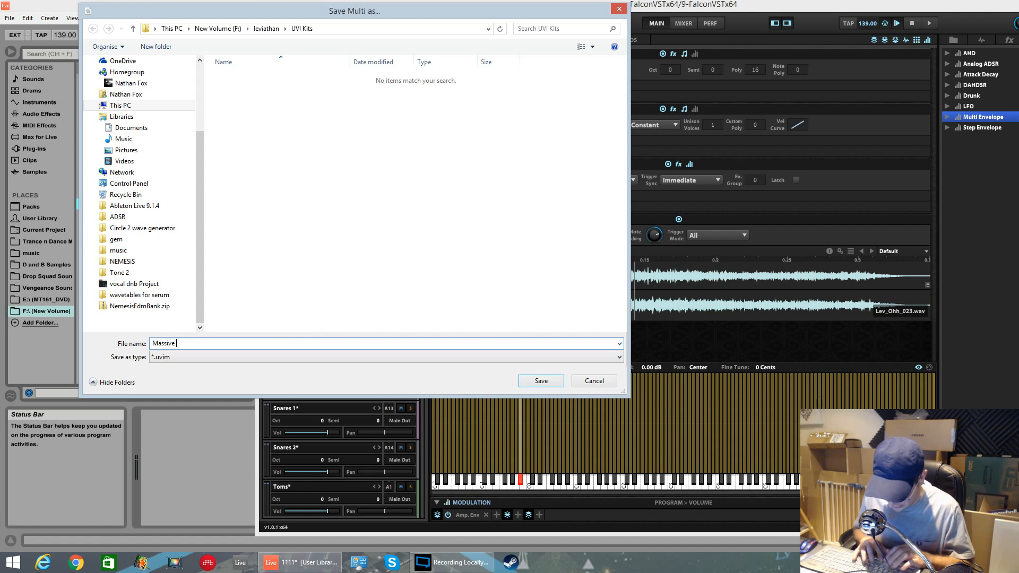
pyautogui.write('Drum pack')
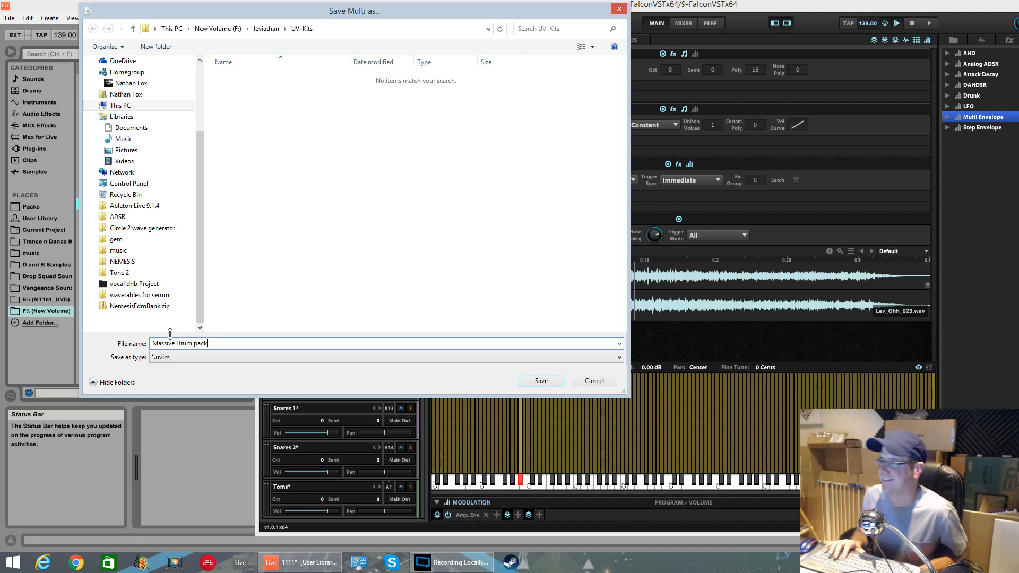
pyautogui.press('Return')
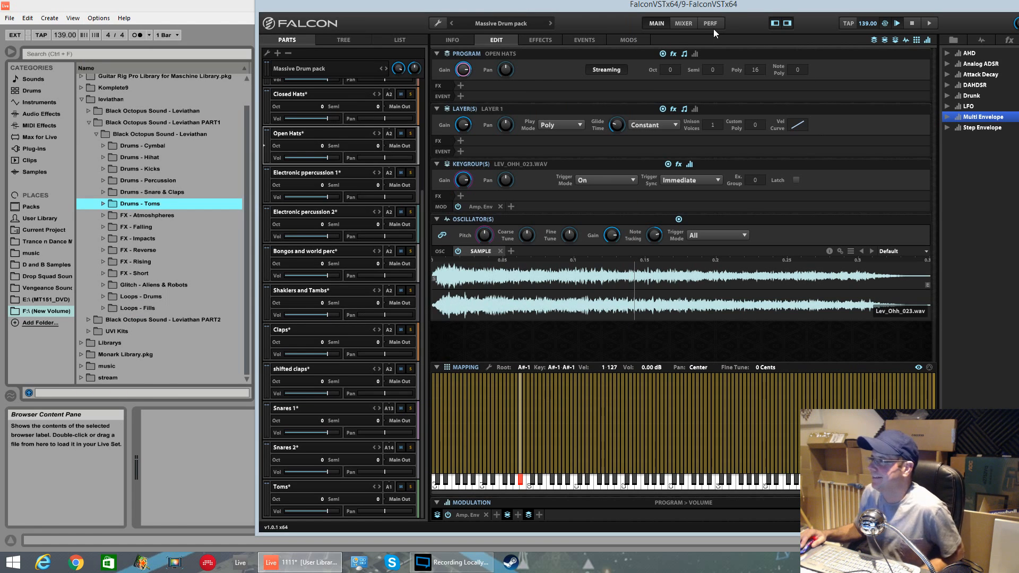
# Step: Close the Falcon window and delete the Falcon track and the empty audio track from the set
pyautogui.moveTo(730, 4); pyautogui.dragTo(555, 75)
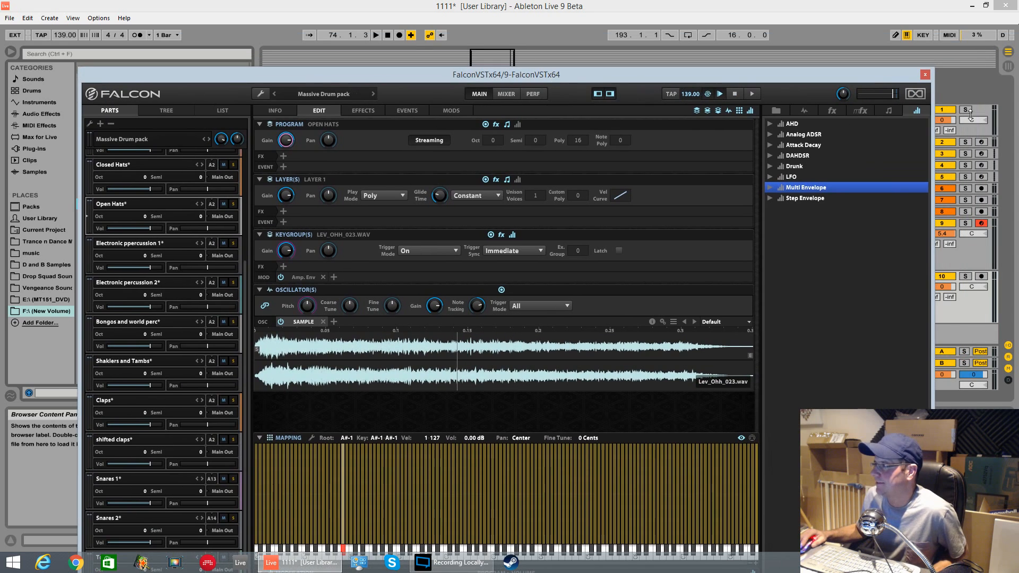
pyautogui.click(931, 79)
pyautogui.click(851, 223)
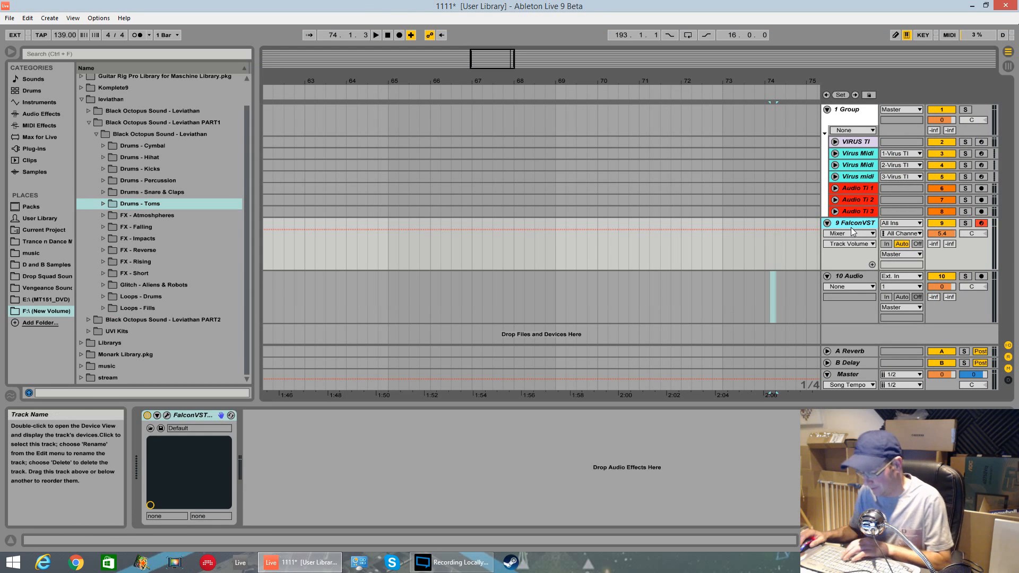
pyautogui.keyDown('shift'); pyautogui.click(855, 273); pyautogui.keyUp('shift')
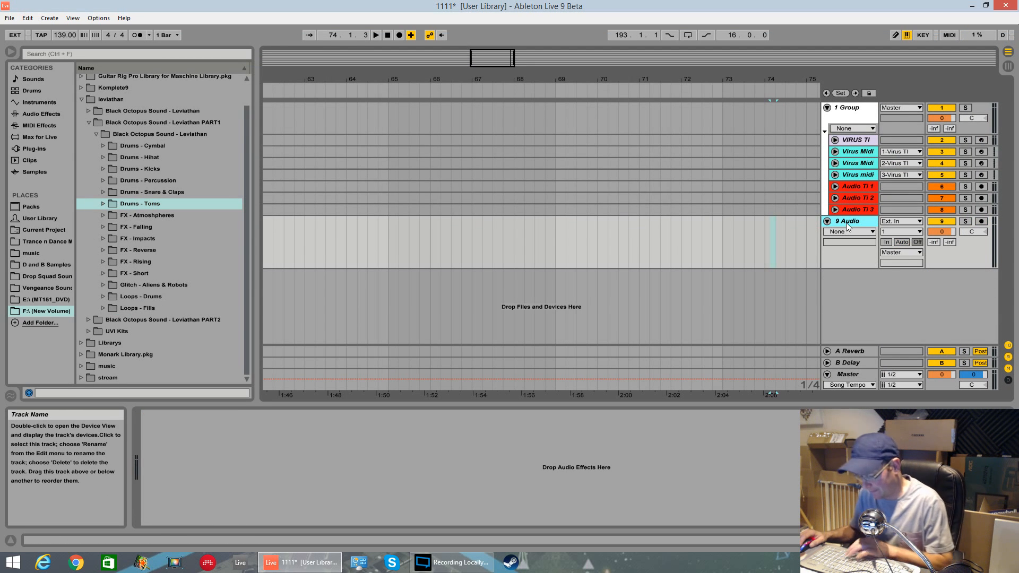
pyautogui.press('Delete')
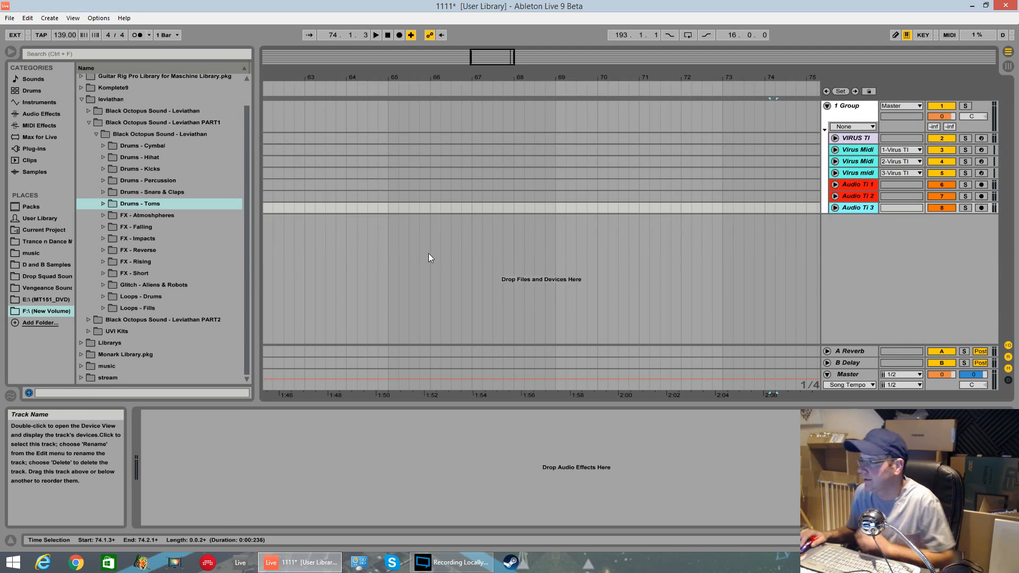
# Step: Insert a fresh Falcon instrument on a new track from the plug-ins
pyautogui.click(43, 150)
pyautogui.moveTo(91, 197); pyautogui.dragTo(374, 256)
pyautogui.moveTo(124, 207); pyautogui.dragTo(324, 237)
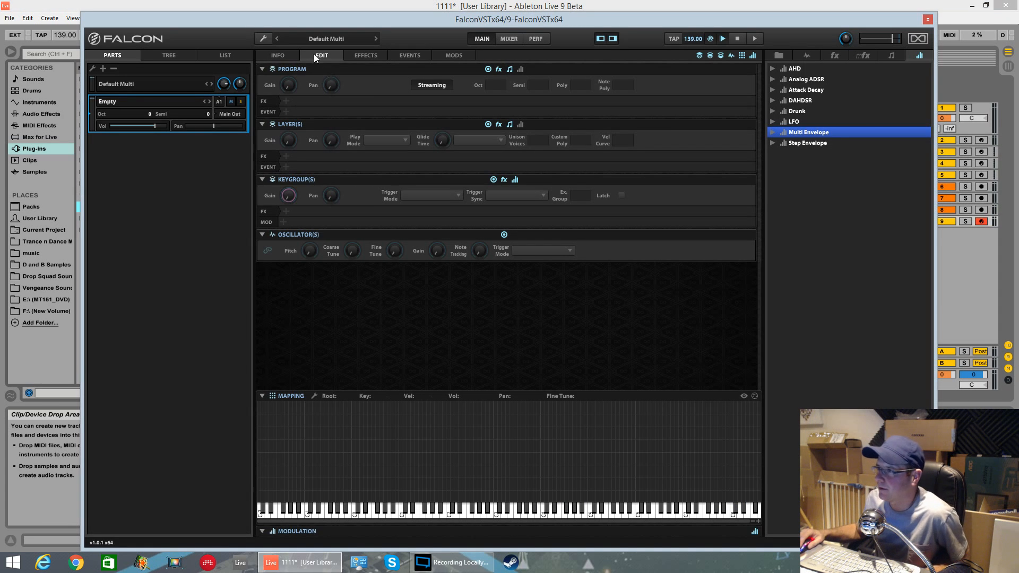
# Step: Open the multi browser and look through the Desktop, Documents, Music and Soundbanks locations
pyautogui.click(268, 38)
pyautogui.click(286, 52)
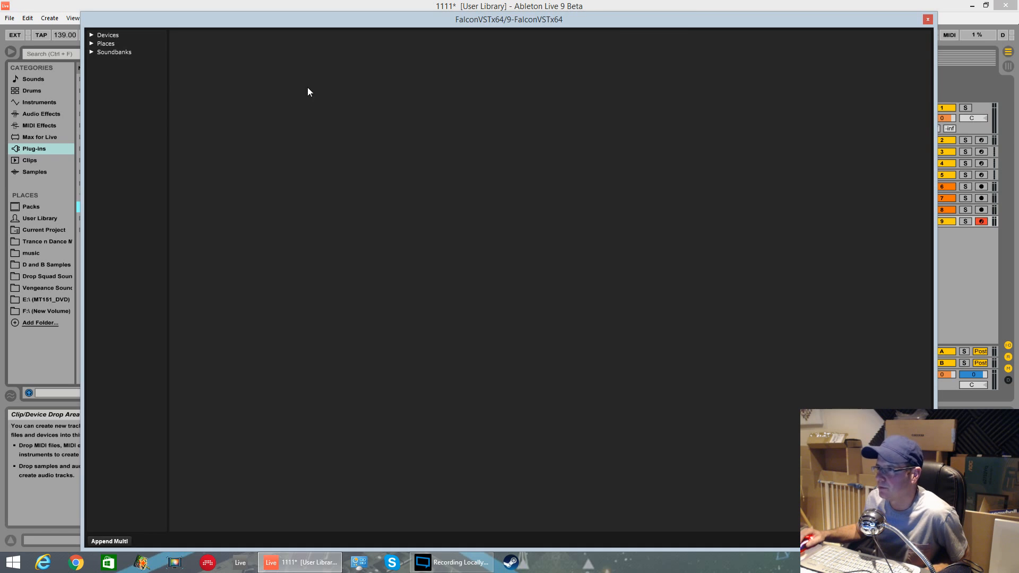
pyautogui.click(90, 45)
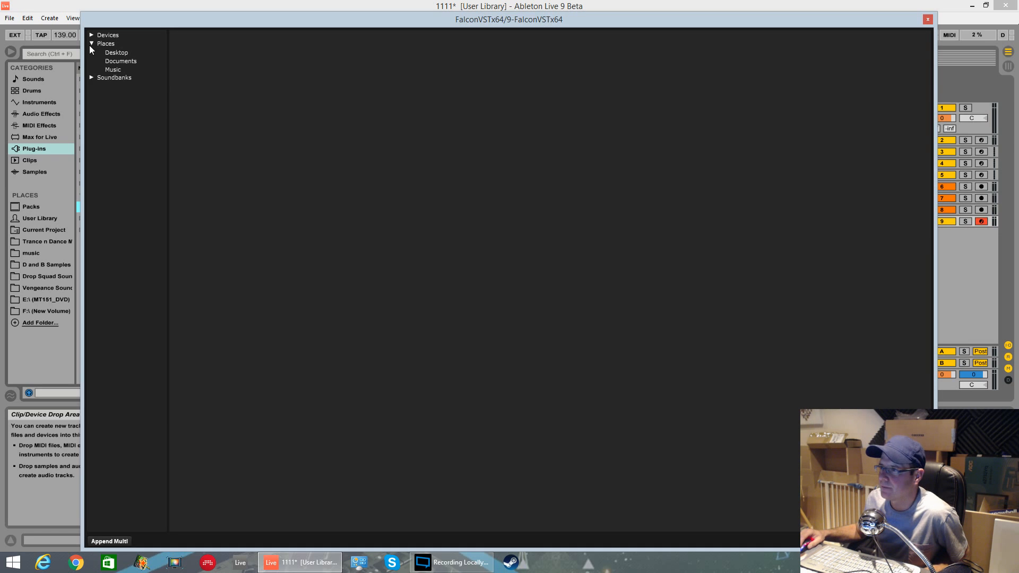
pyautogui.click(120, 61)
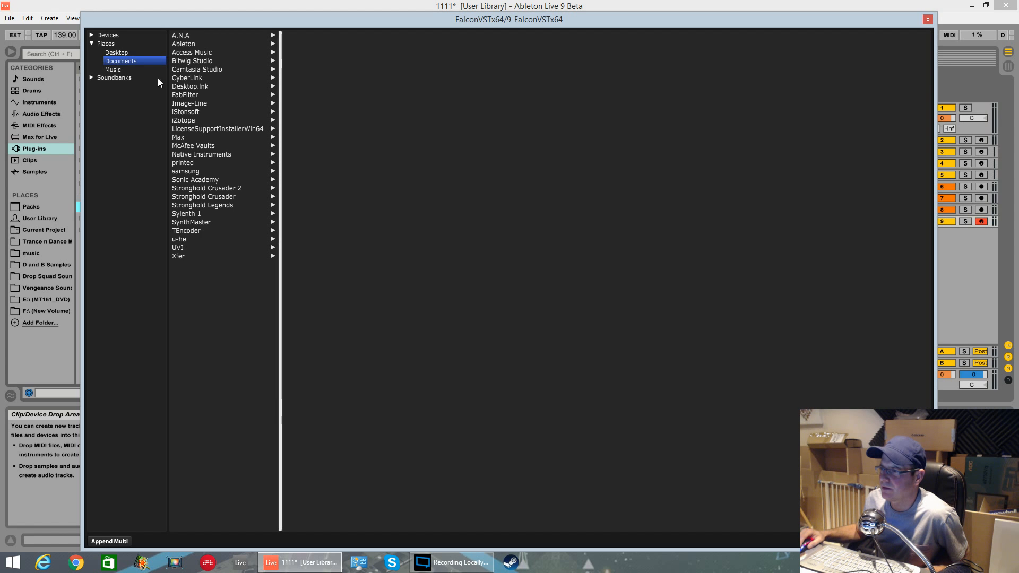
pyautogui.click(92, 43)
pyautogui.click(93, 43)
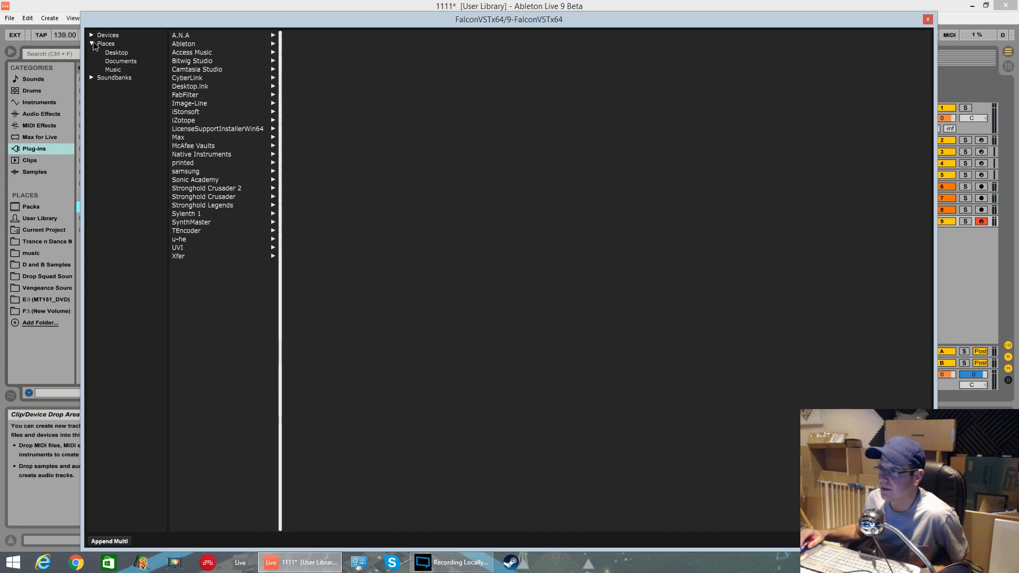
pyautogui.click(123, 55)
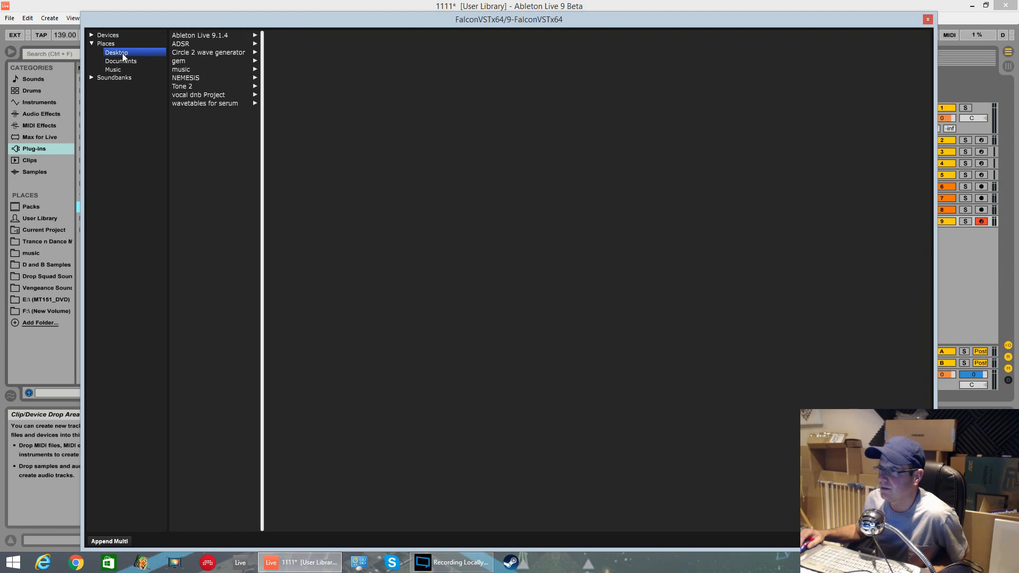
pyautogui.click(124, 62)
pyautogui.click(117, 71)
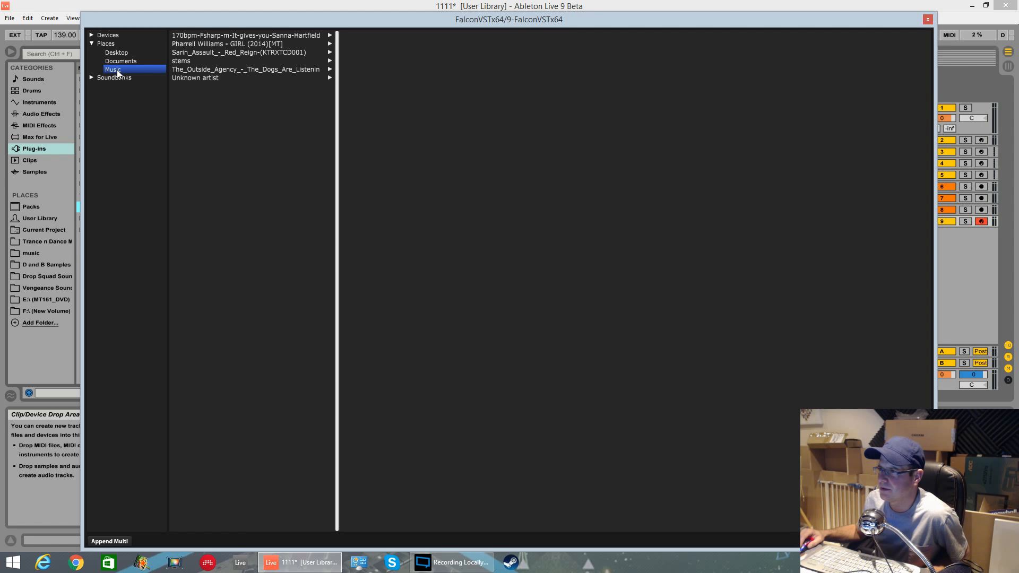
pyautogui.click(92, 77)
# Step: Load the Massive Drum pack multi from New Volume (F:), leviathan, UVI Kits
pyautogui.click(92, 43)
pyautogui.click(91, 35)
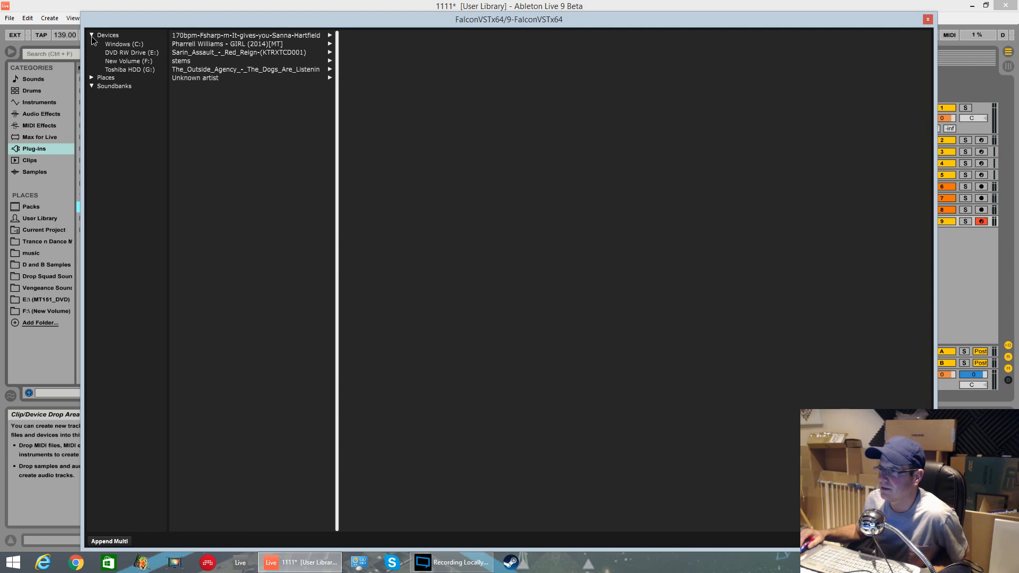
pyautogui.click(144, 62)
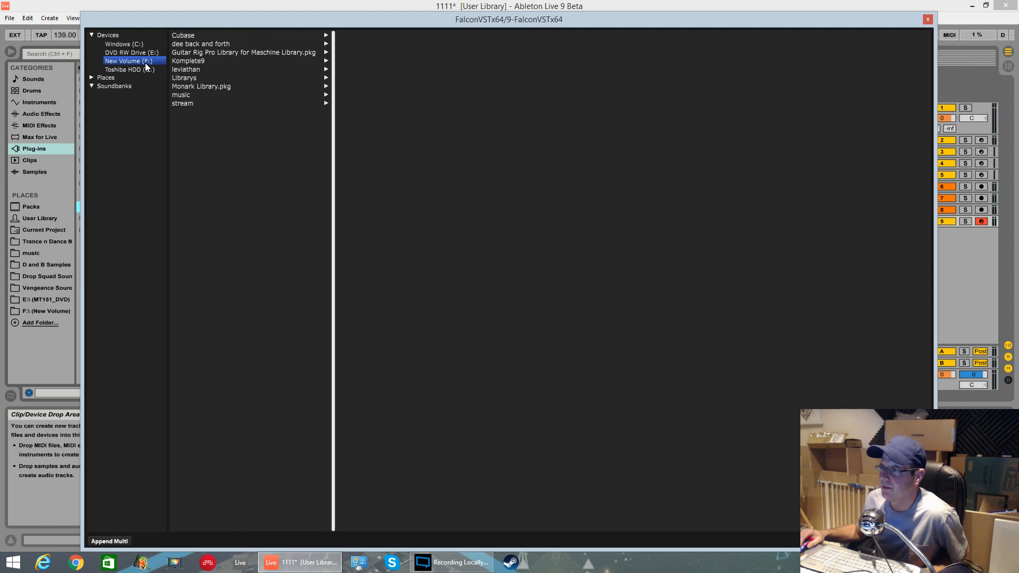
pyautogui.click(190, 69)
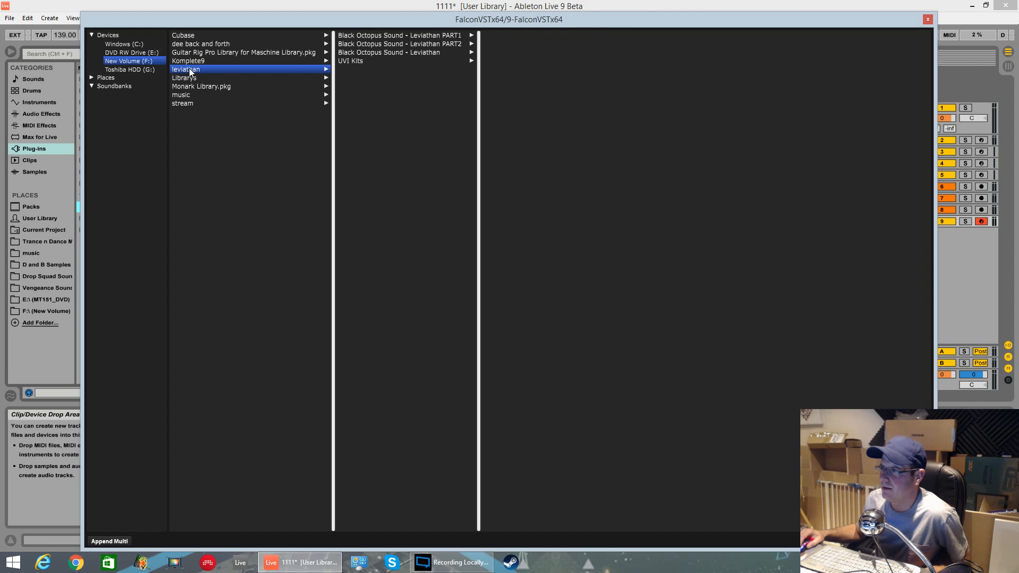
pyautogui.click(356, 62)
pyautogui.click(529, 35)
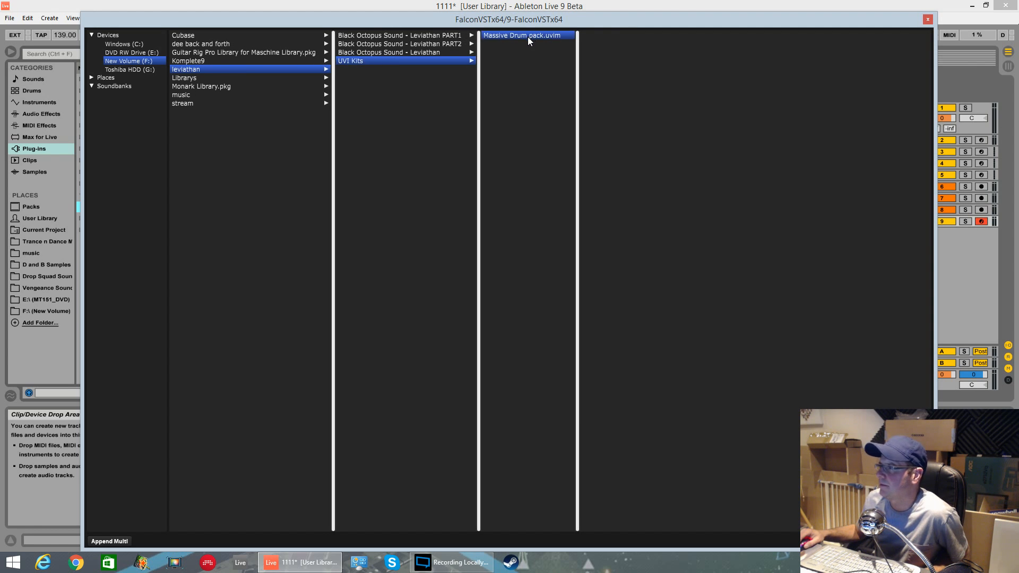
pyautogui.doubleClick(529, 36)
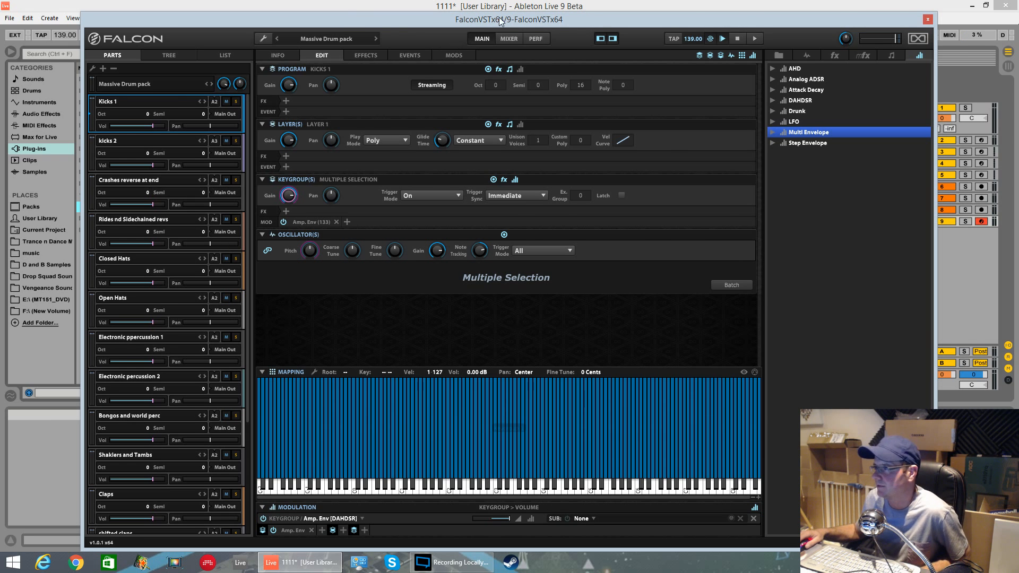
# Step: Add a new empty part at the end of the multi's parts list
pyautogui.moveTo(499, 21); pyautogui.dragTo(542, 4)
pyautogui.moveTo(290, 296); pyautogui.dragTo(289, 404)
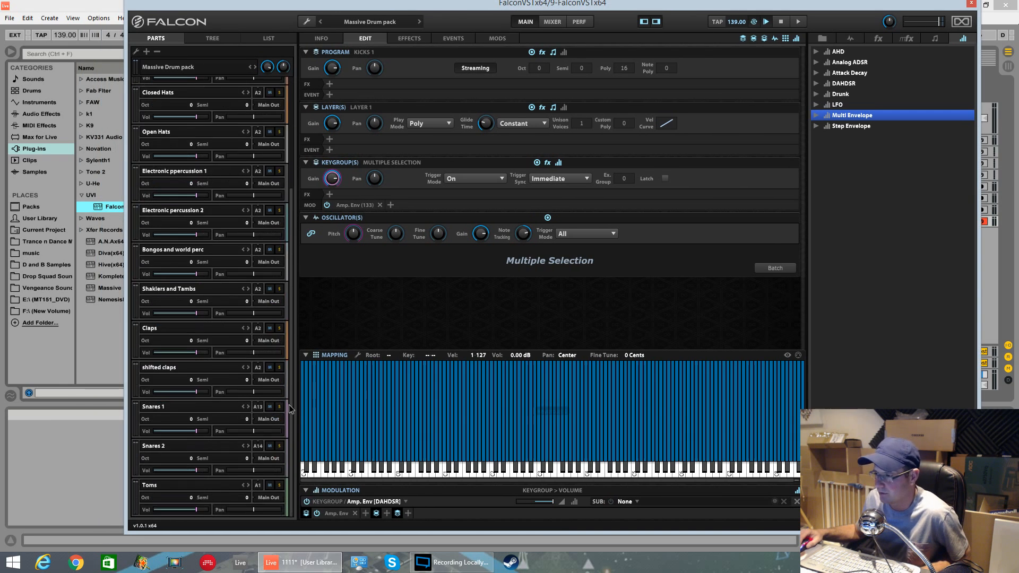
pyautogui.click(147, 51)
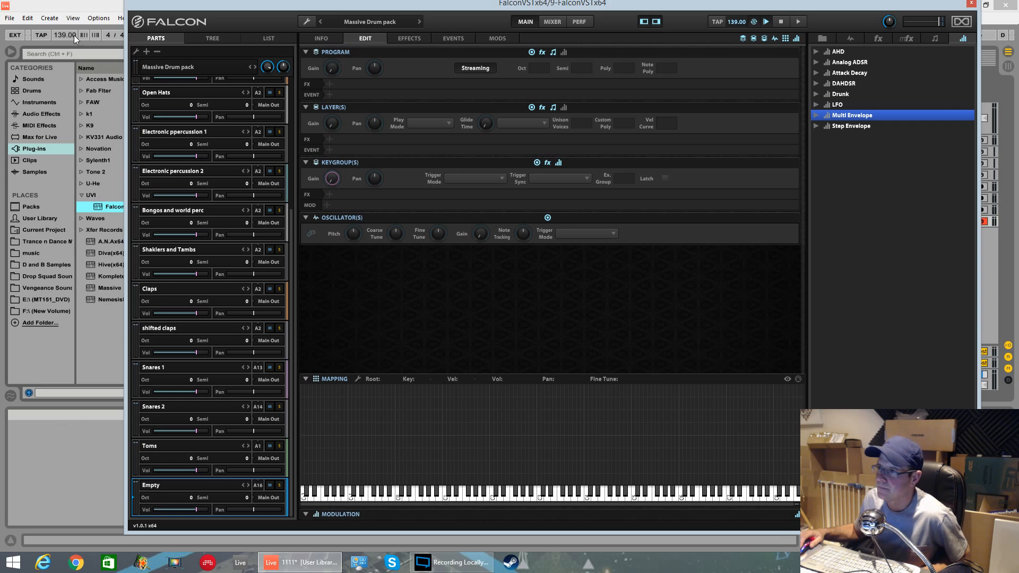
# Step: Set the project tempo to 175 BPM
pyautogui.moveTo(71, 35); pyautogui.dragTo(71, 25)
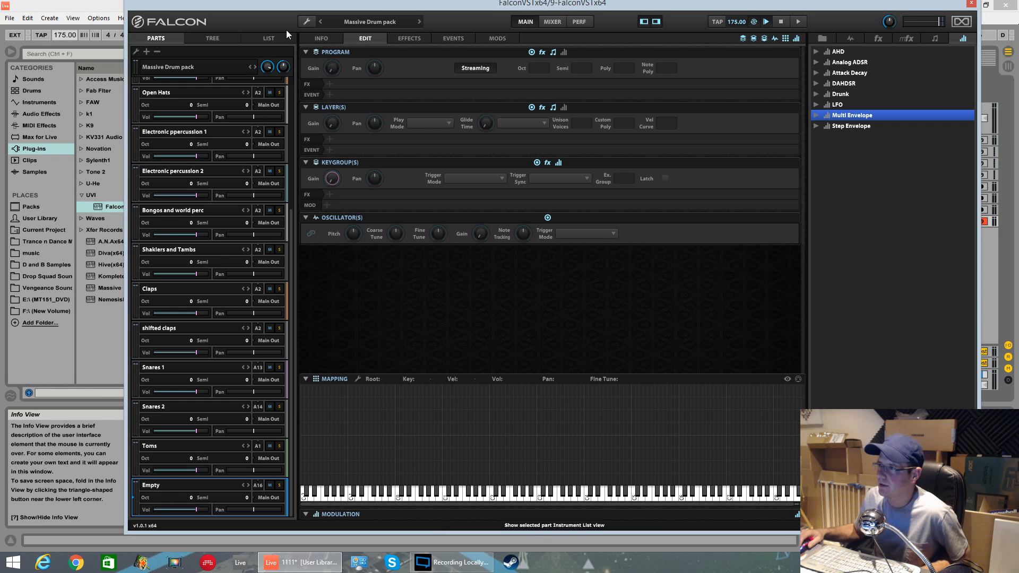
pyautogui.click(272, 37)
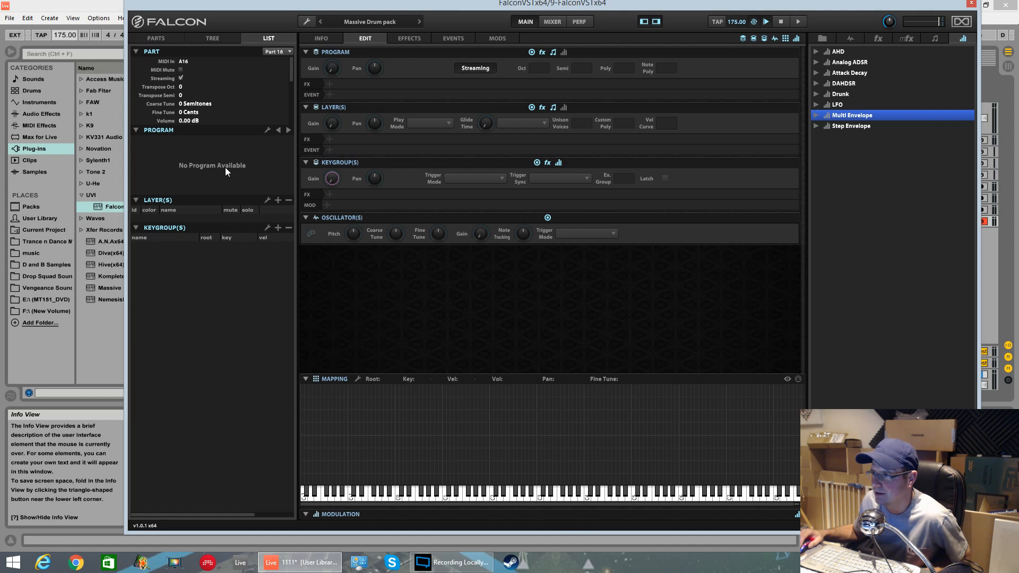
pyautogui.moveTo(435, 2); pyautogui.dragTo(465, 47)
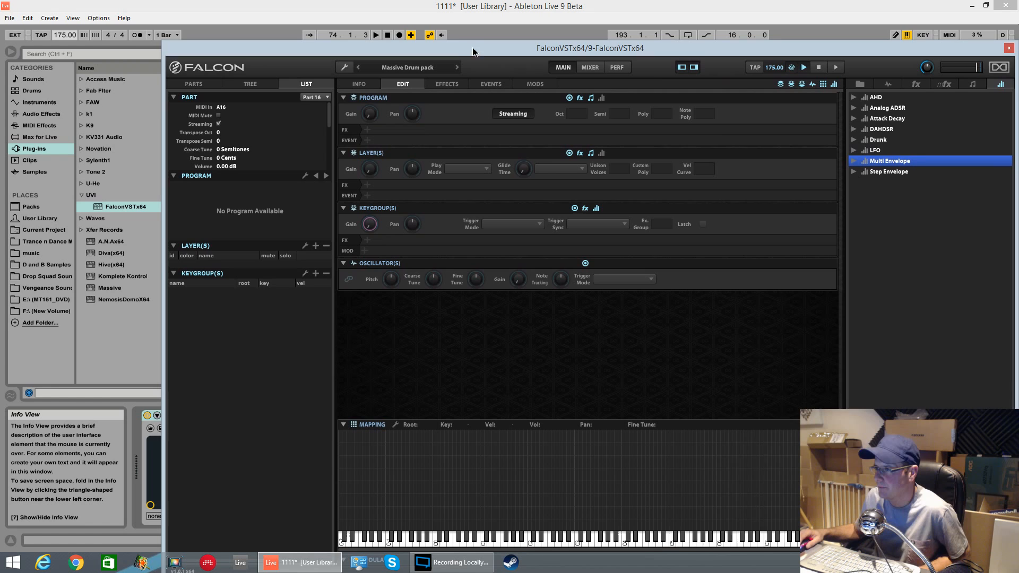
pyautogui.click(191, 84)
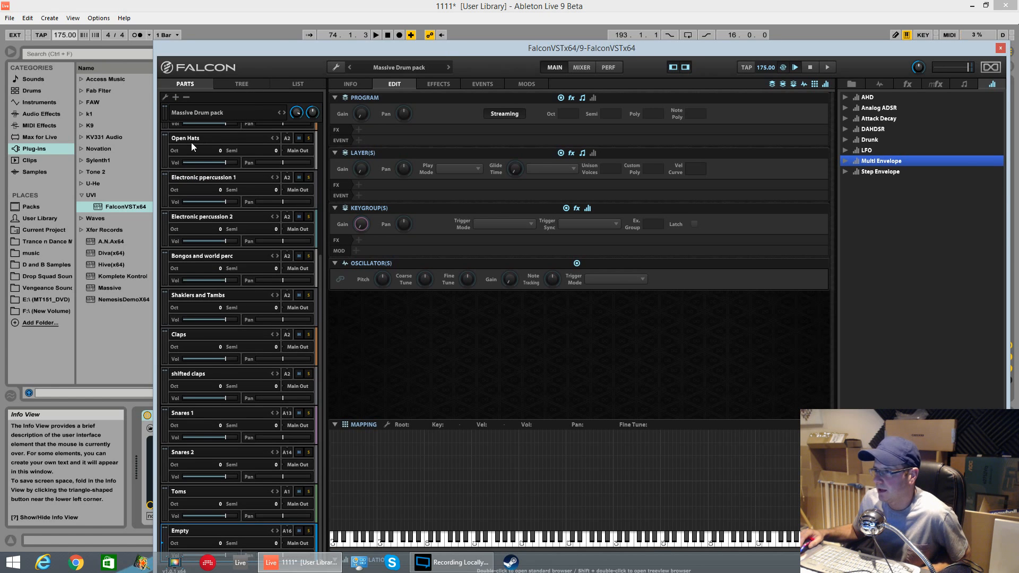
# Step: Assign the Kicks 1 part to MIDI channel 1
pyautogui.scroll(5, 320, 259)
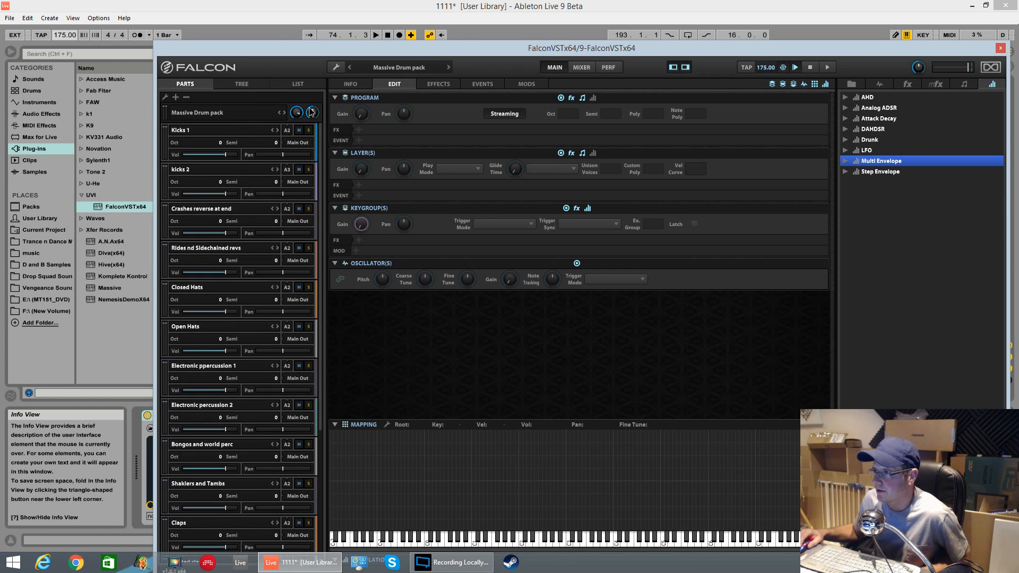
pyautogui.click(204, 130)
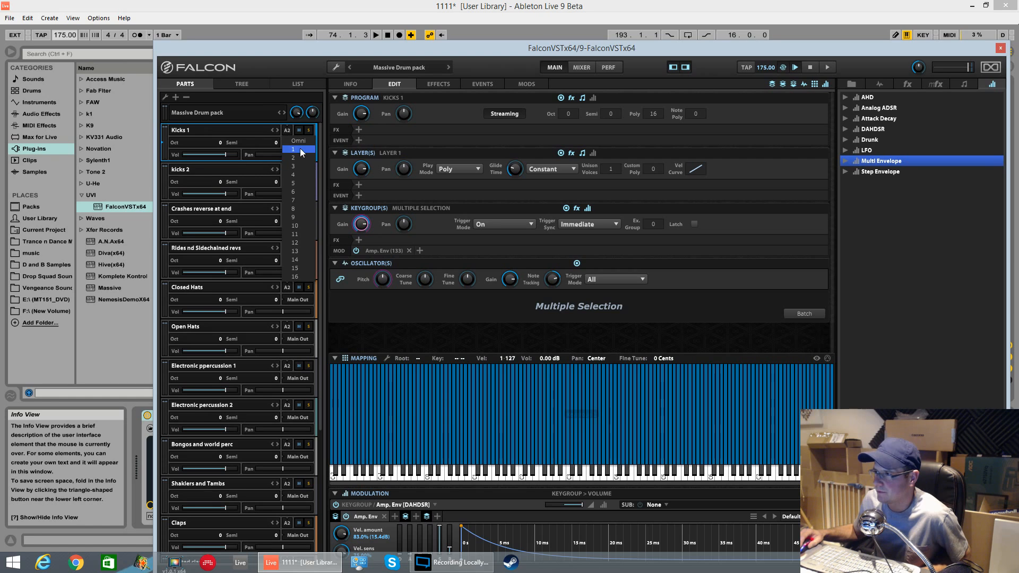
pyautogui.scroll(-2, 303, 403)
pyautogui.moveTo(293, 508); pyautogui.dragTo(291, 492)
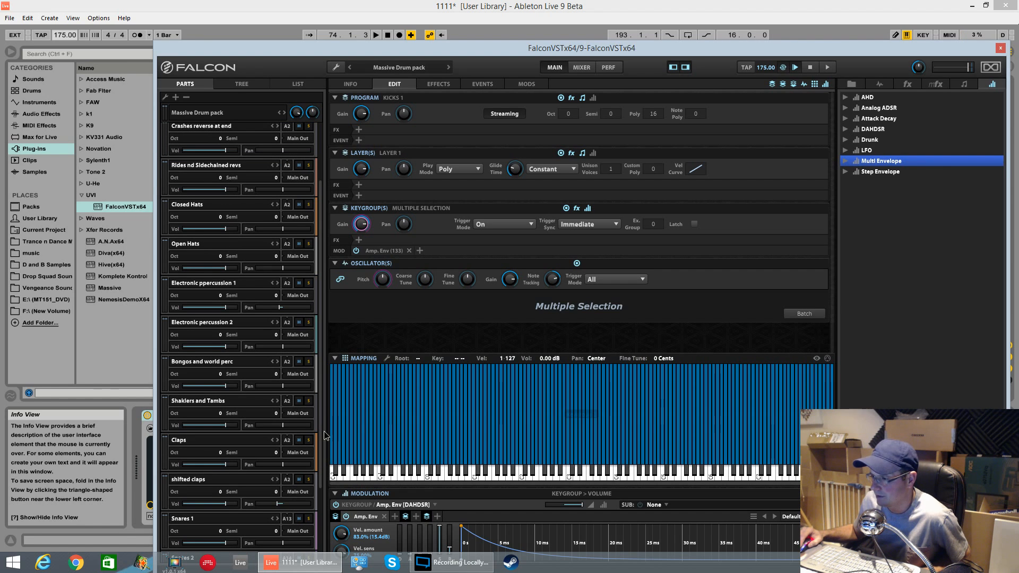
pyautogui.scroll(-3, 320, 448)
pyautogui.click(286, 502)
pyautogui.click(288, 416)
pyautogui.scroll(-1, 321, 467)
pyautogui.scroll(5, 322, 485)
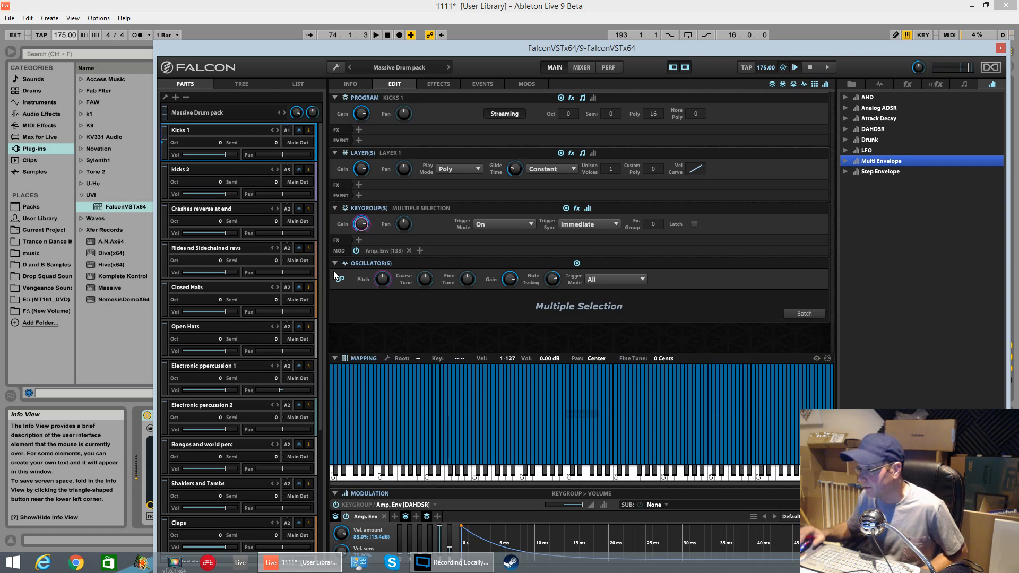
# Step: Copy the kick keygroup from Kicks 1 and paste it into the new empty part
pyautogui.rightClick(478, 461)
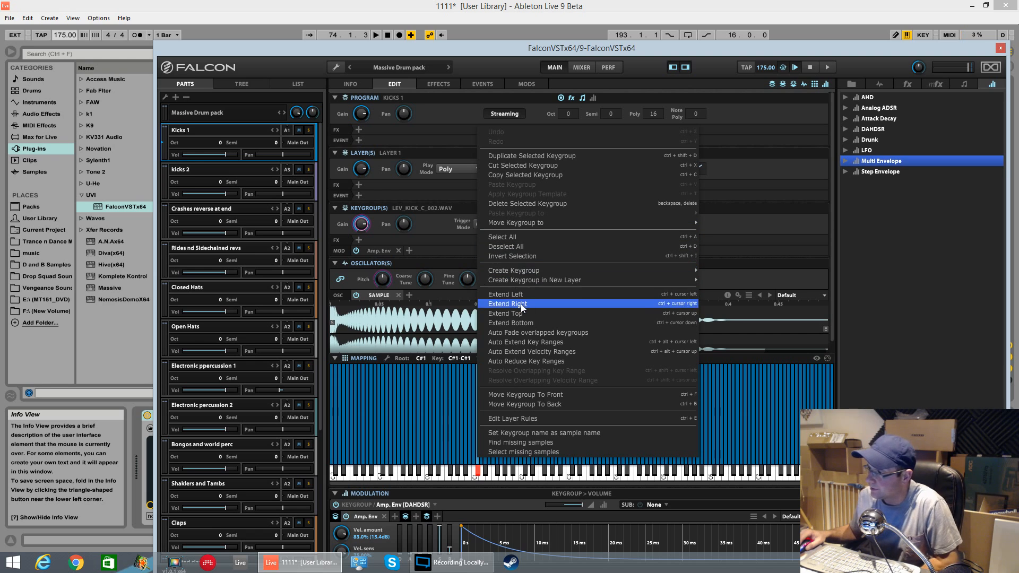
pyautogui.click(539, 171)
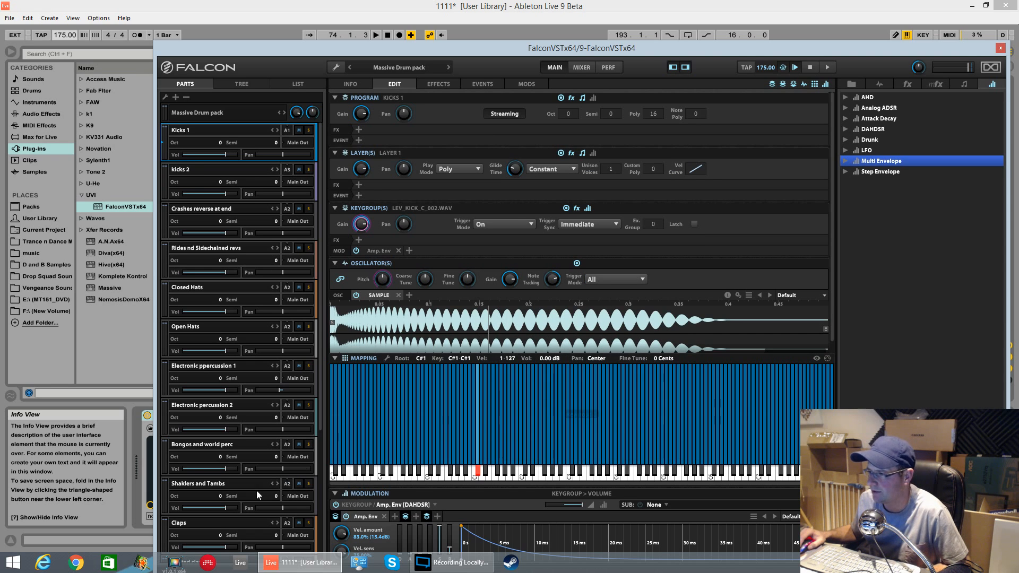
pyautogui.moveTo(322, 337); pyautogui.dragTo(328, 495)
pyautogui.click(195, 530)
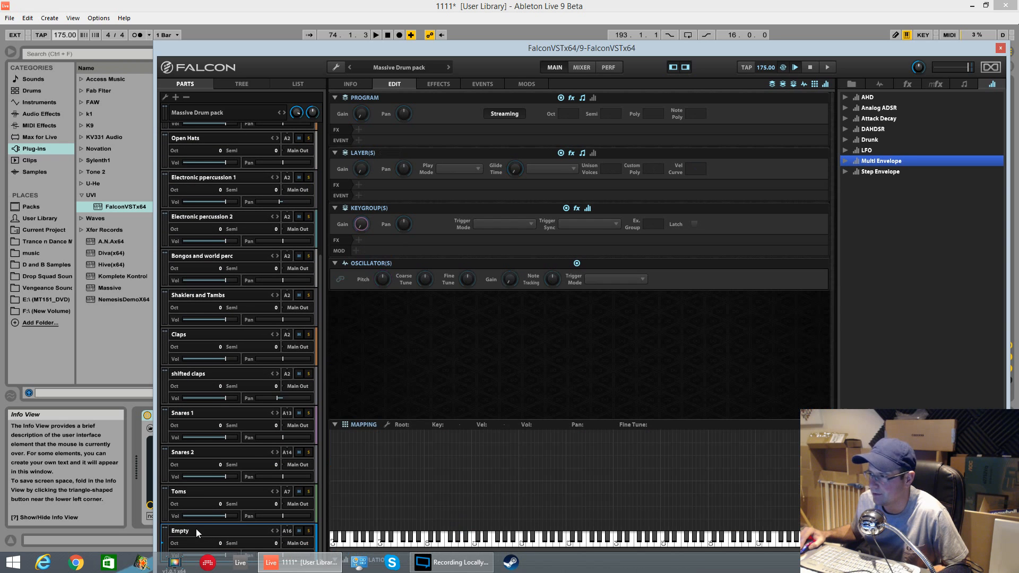
pyautogui.rightClick(395, 453)
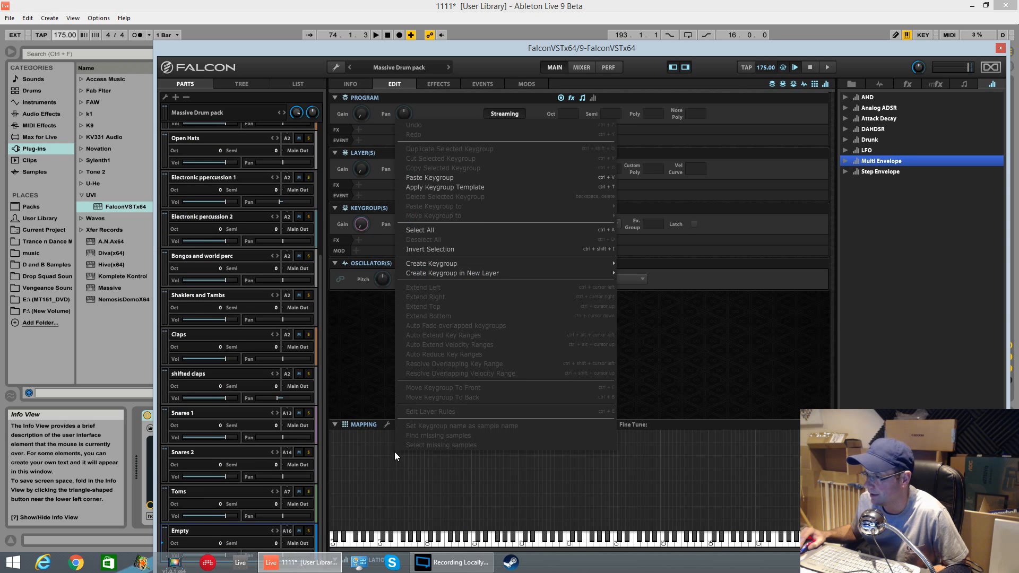
pyautogui.click(453, 177)
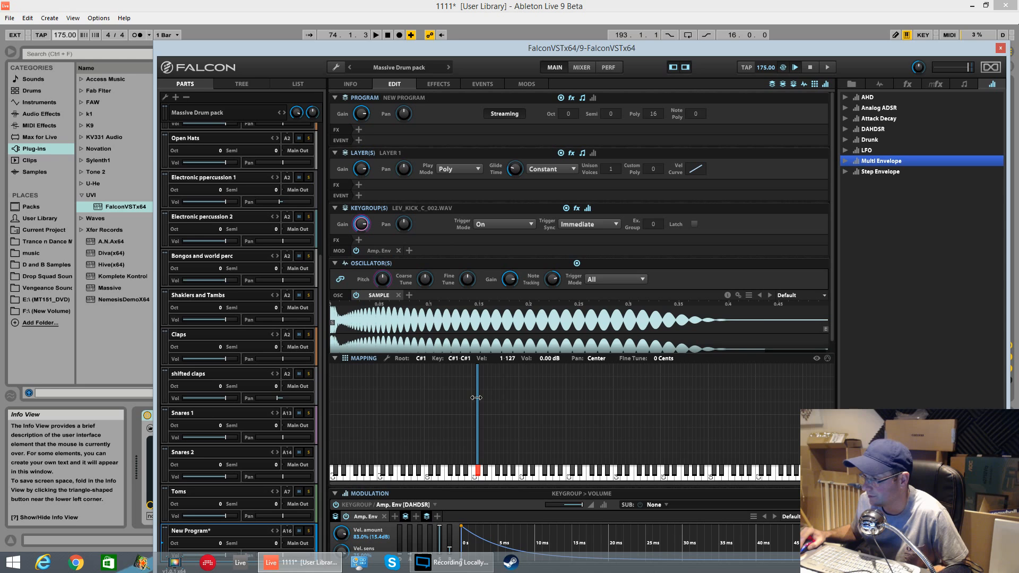
# Step: Move the pasted kick keygroup down to C1 and audition it on the keyboard
pyautogui.moveTo(481, 409); pyautogui.dragTo(471, 425)
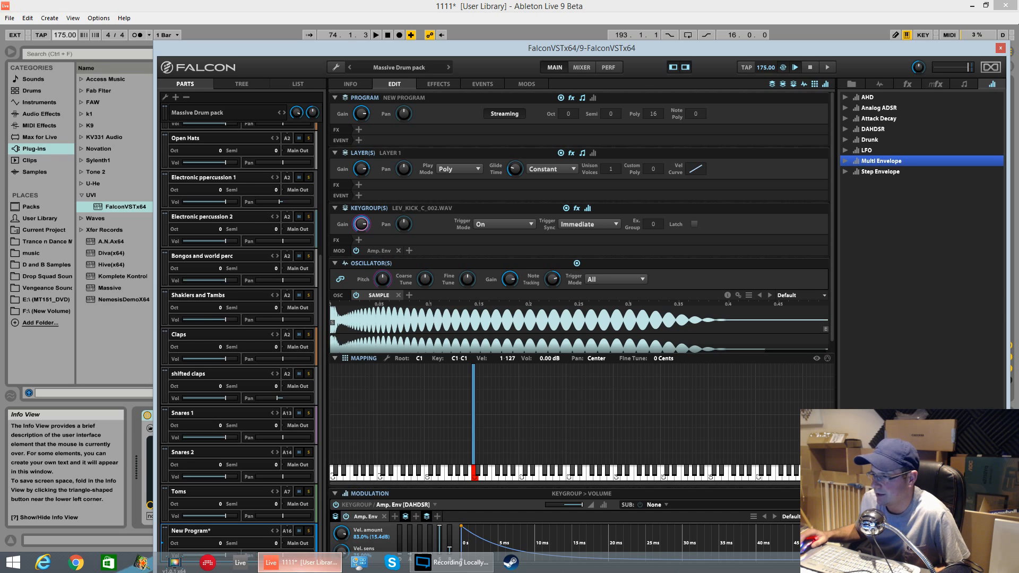
pyautogui.click(286, 531)
pyautogui.click(306, 395)
pyautogui.scroll(6, 295, 223)
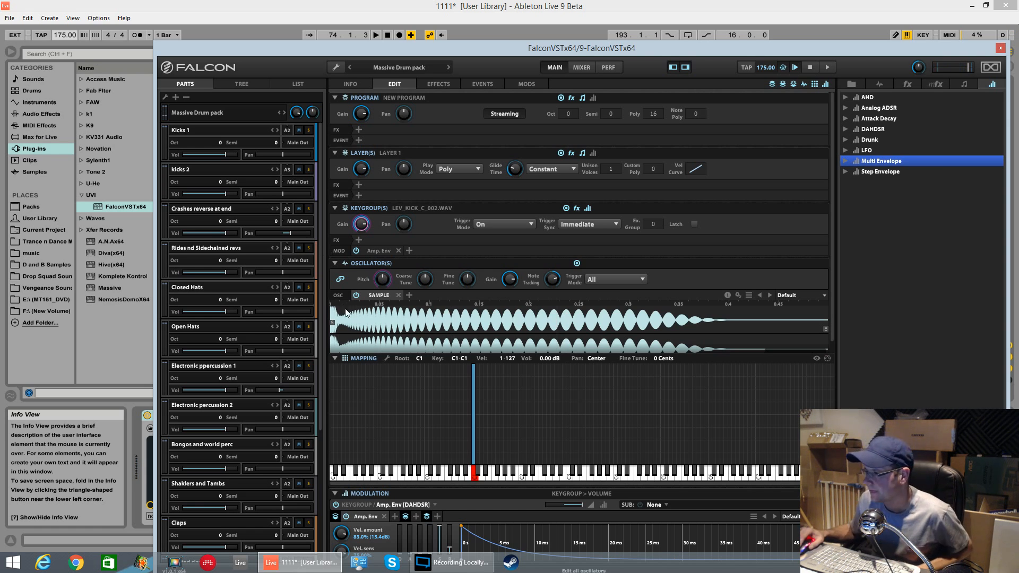
pyautogui.click(475, 478)
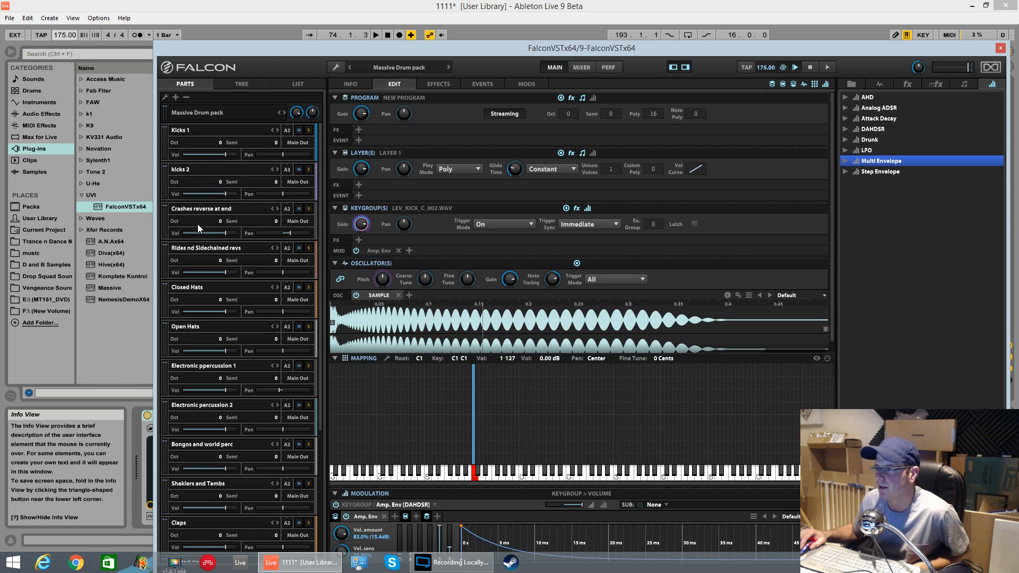
# Step: Assign the Closed Hats part to MIDI channel 1
pyautogui.click(198, 288)
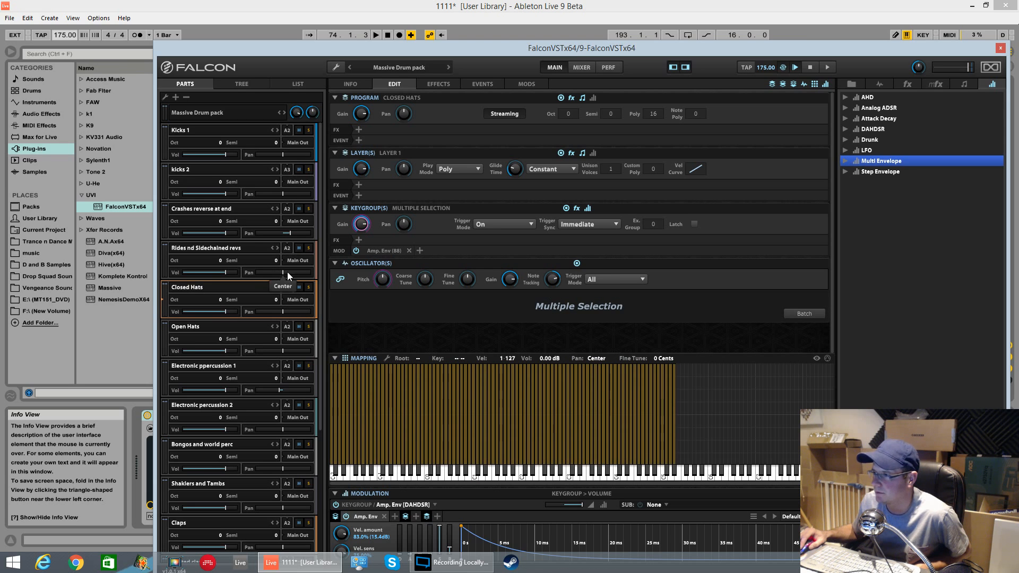
pyautogui.click(288, 291)
pyautogui.click(299, 304)
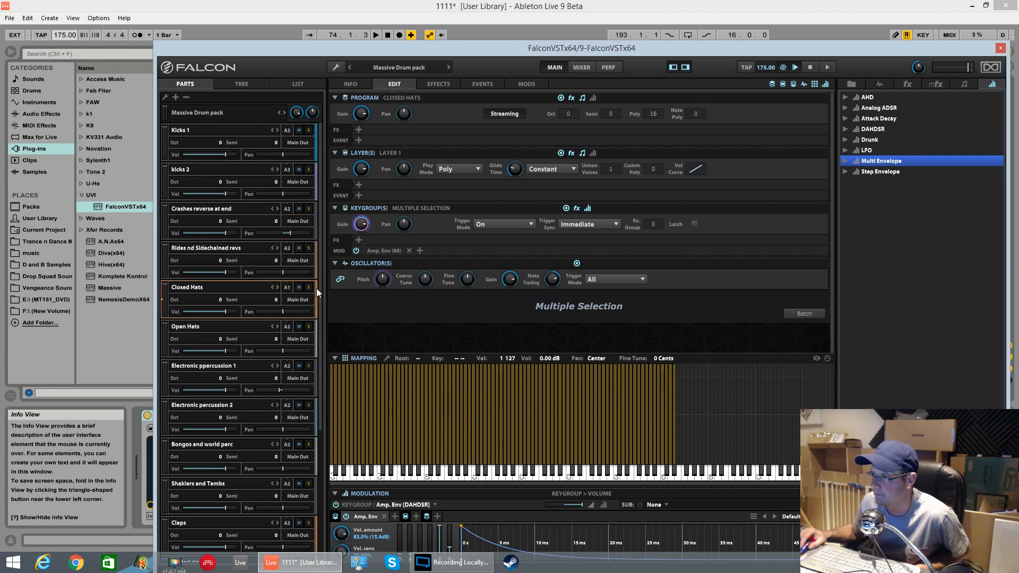
# Step: Set the new part's MIDI channel to 10
pyautogui.moveTo(321, 281); pyautogui.dragTo(331, 409)
pyautogui.click(290, 534)
pyautogui.click(299, 497)
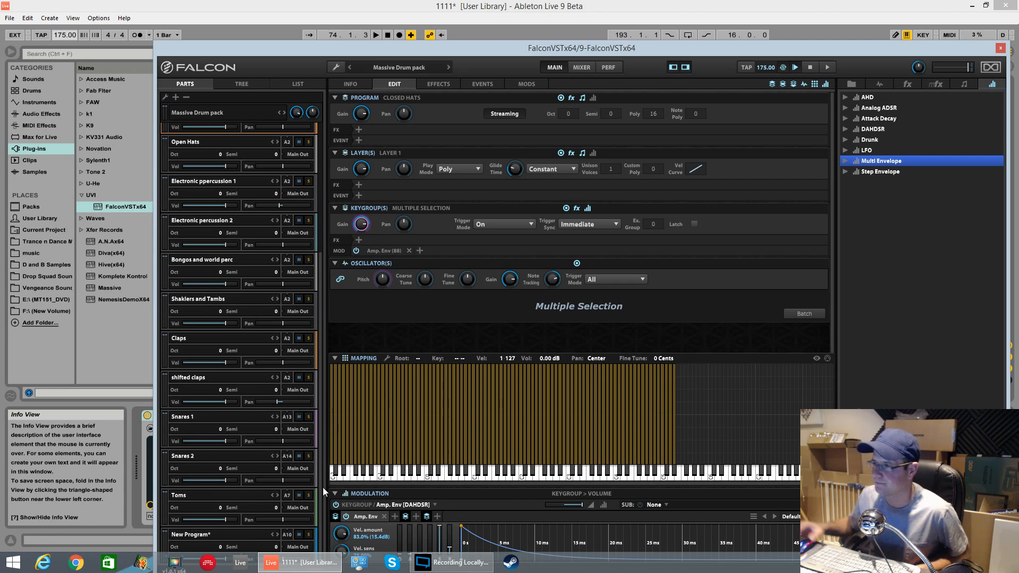
pyautogui.scroll(5, 313, 259)
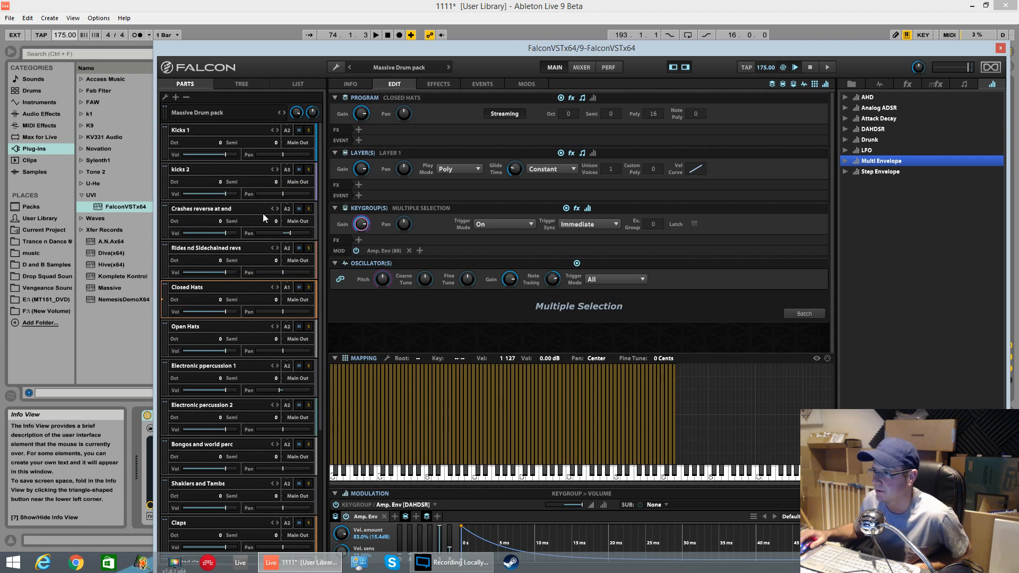
pyautogui.doubleClick(196, 288)
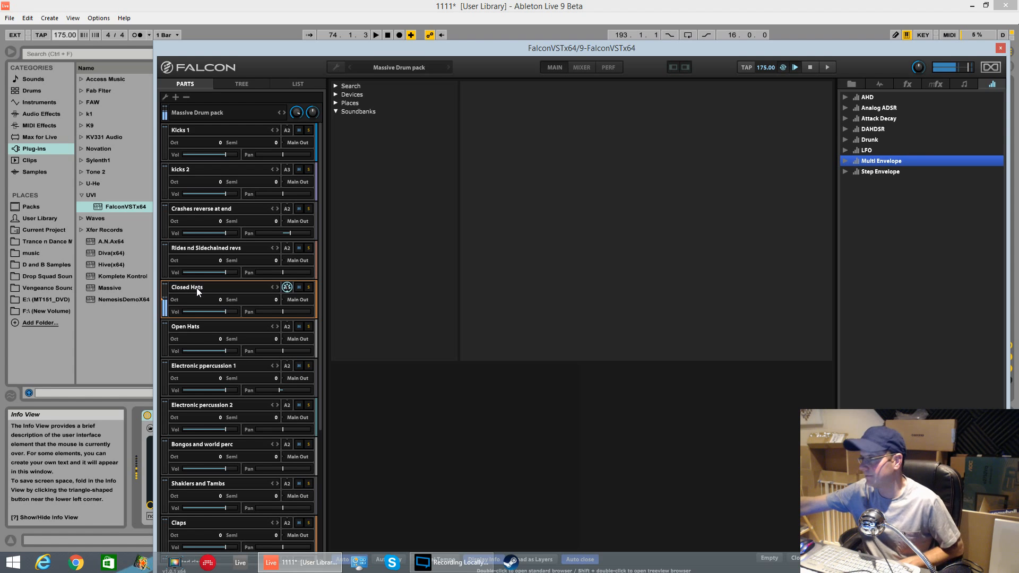
pyautogui.moveTo(663, 52); pyautogui.dragTo(621, 17)
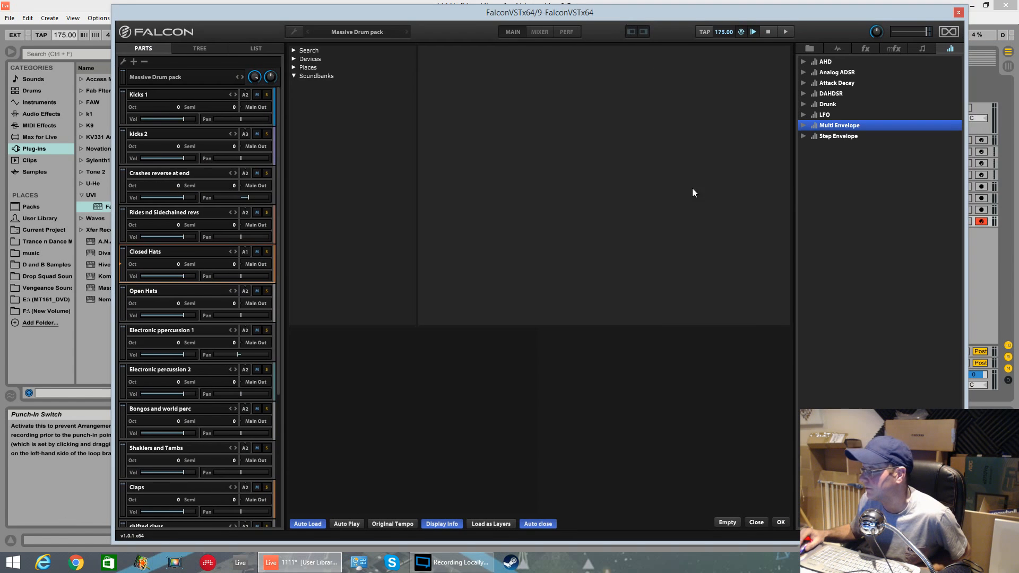
pyautogui.click(755, 522)
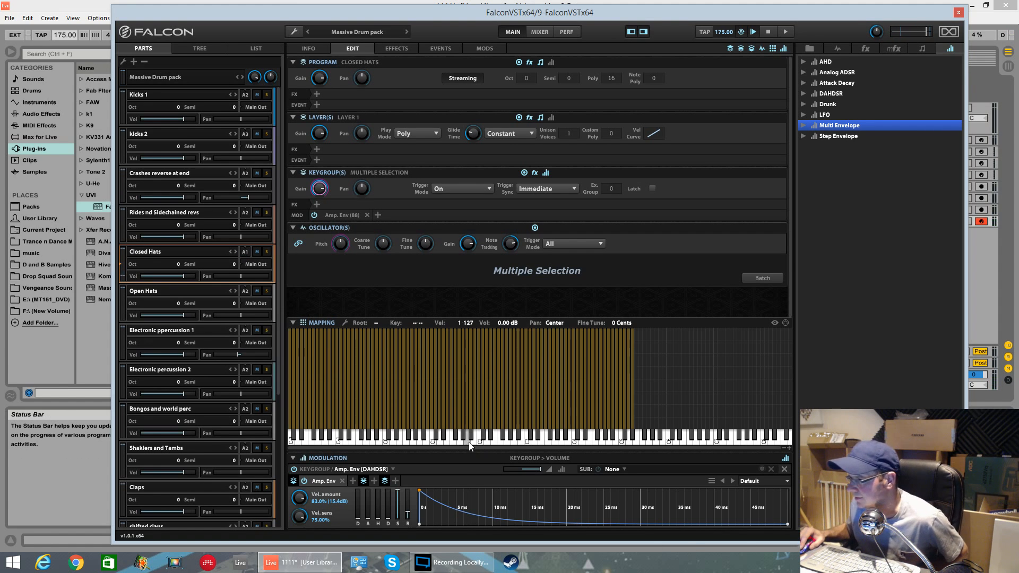
# Step: Copy the closed hat keygroup, paste it into the new part and move it to C#1
pyautogui.rightClick(489, 422)
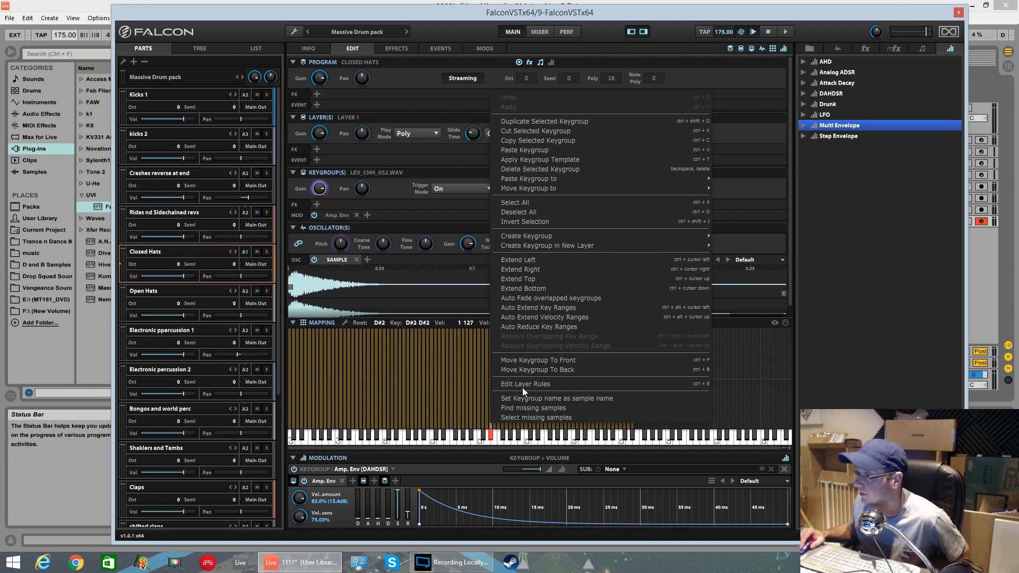
pyautogui.click(555, 141)
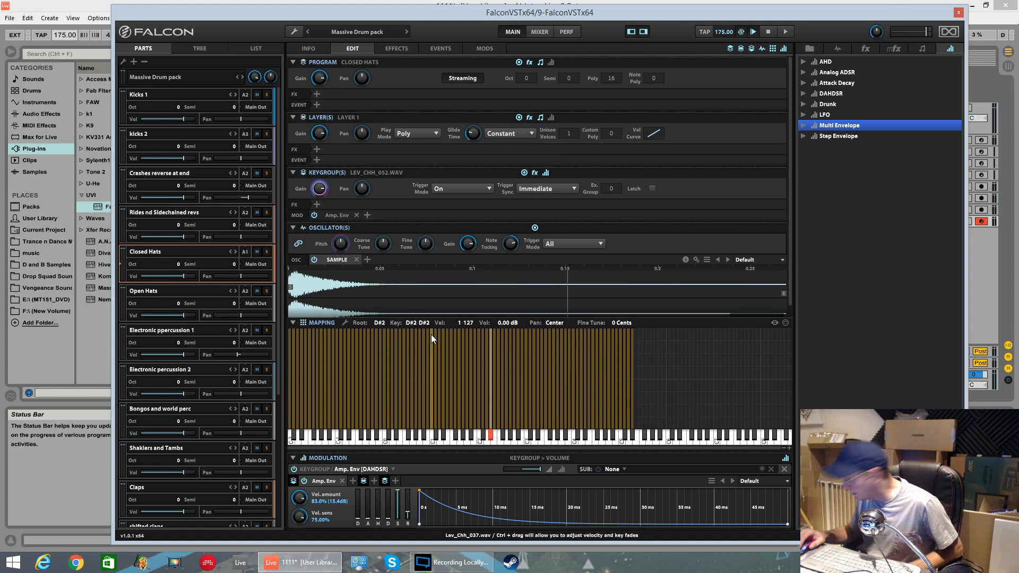
pyautogui.scroll(-5, 212, 319)
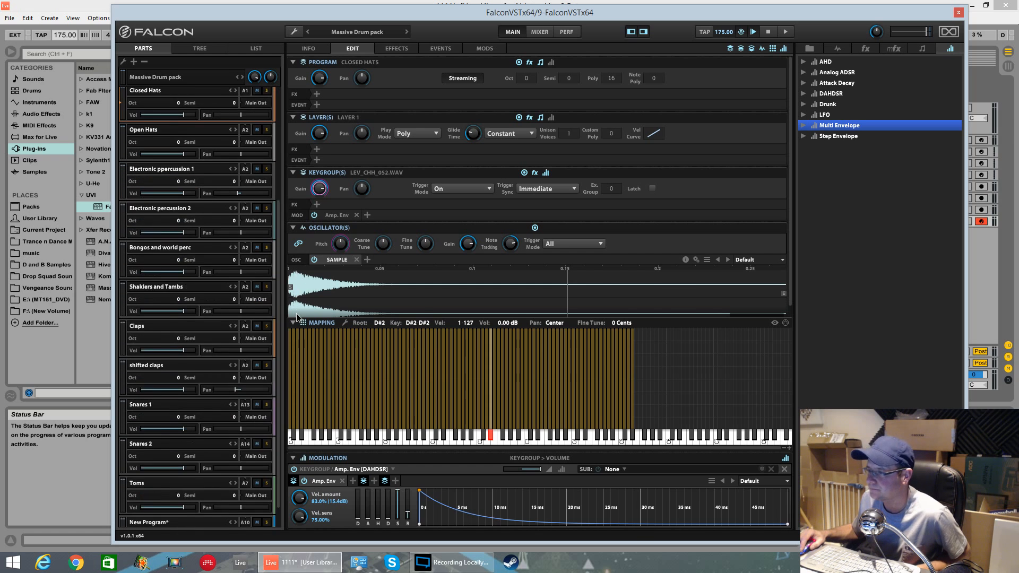
pyautogui.click(180, 495)
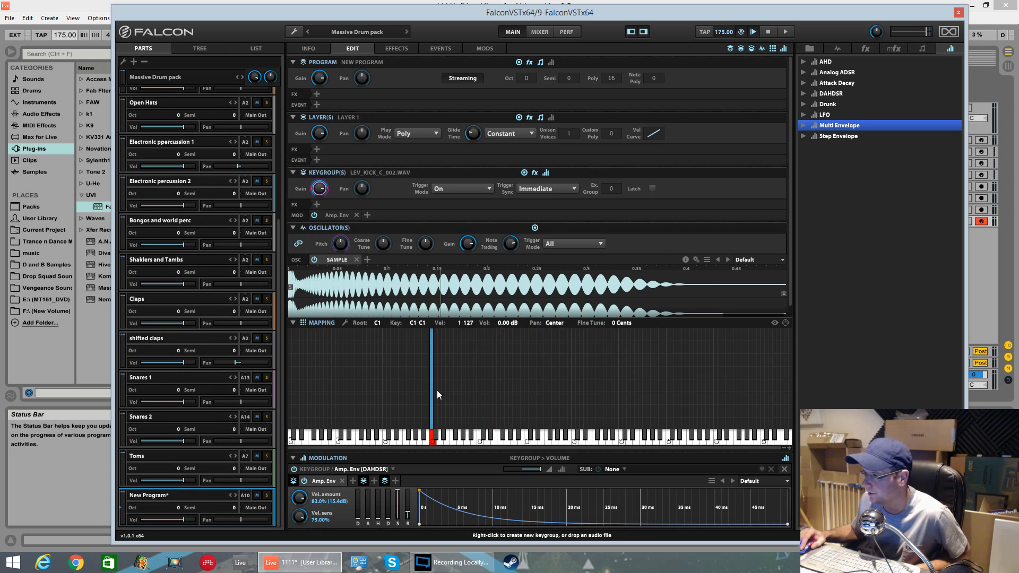
pyautogui.rightClick(435, 403)
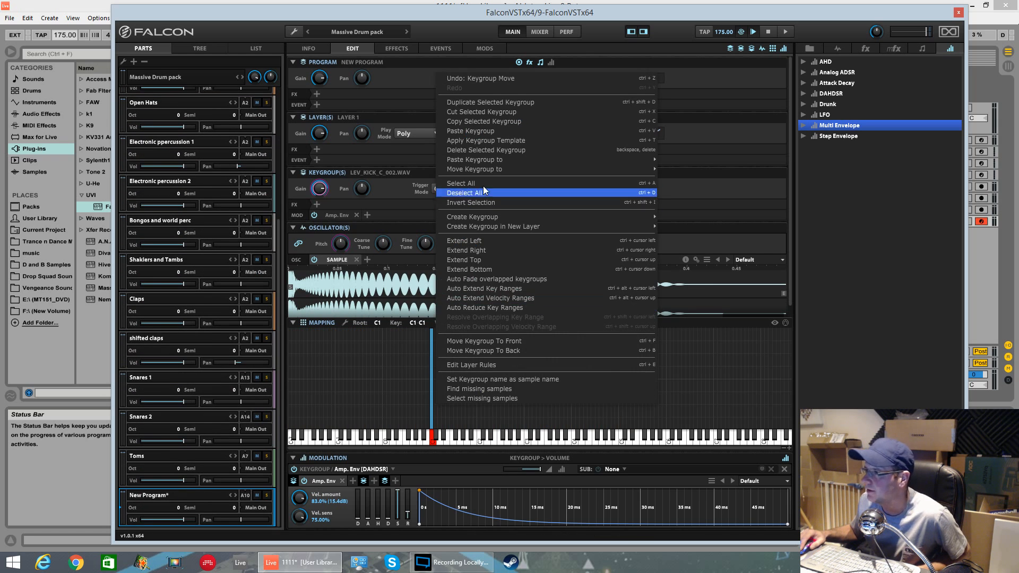
pyautogui.moveTo(483, 160)
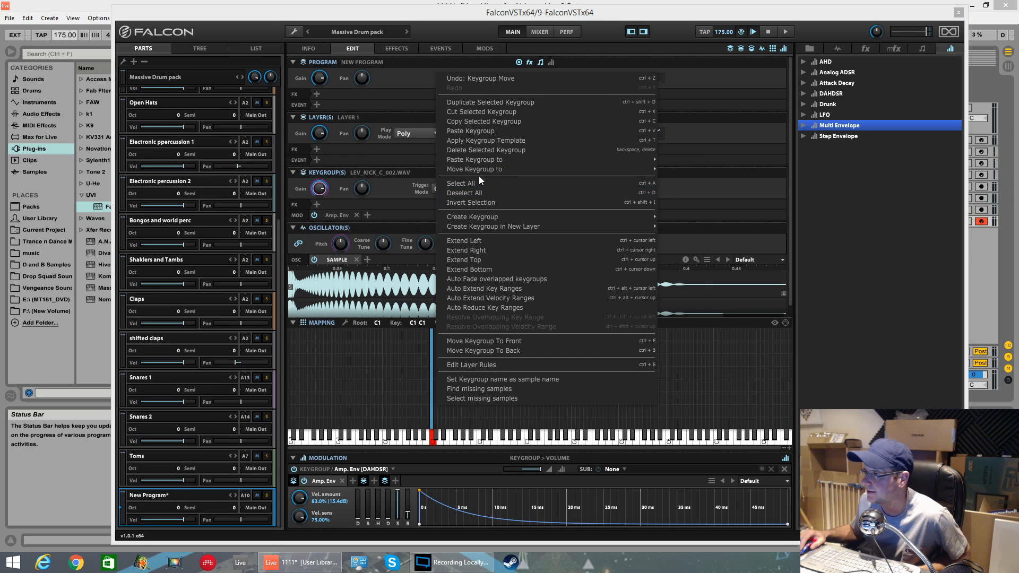
pyautogui.click(481, 131)
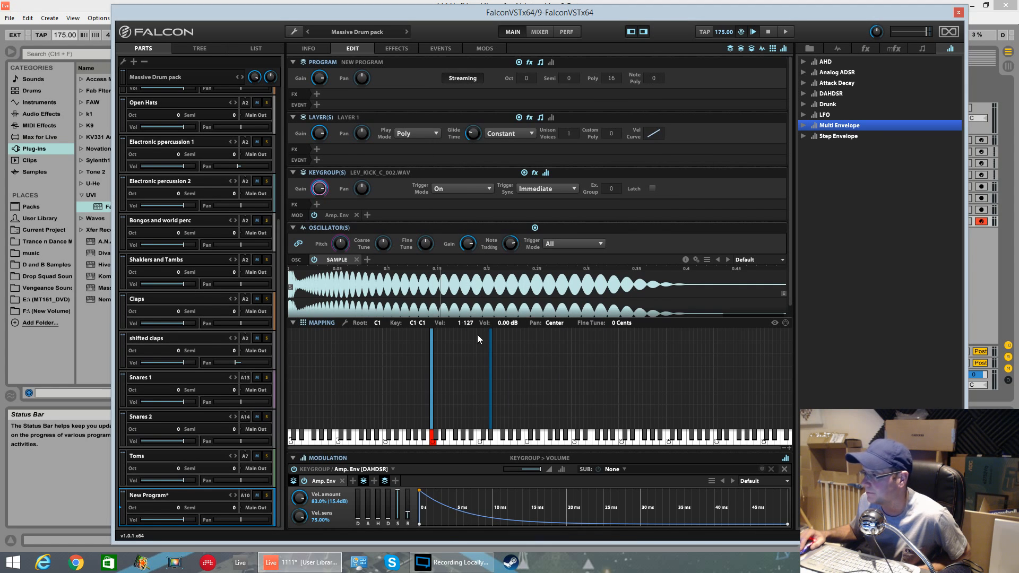
pyautogui.moveTo(490, 366); pyautogui.dragTo(435, 386)
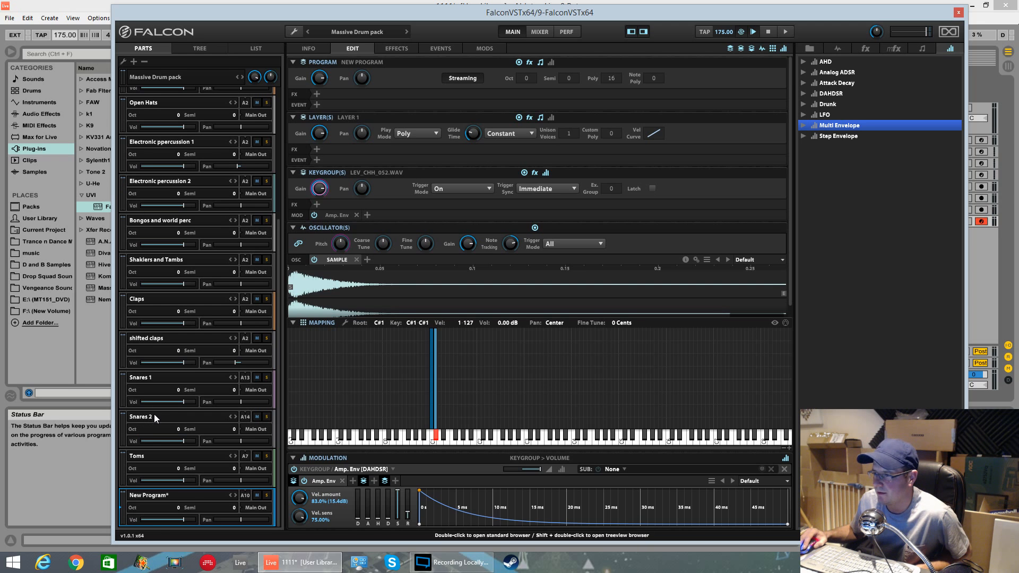
# Step: Reassign MIDI channels: set the Snares 1 part to channel 1 and the Closed Hats part to channel 4
pyautogui.click(158, 377)
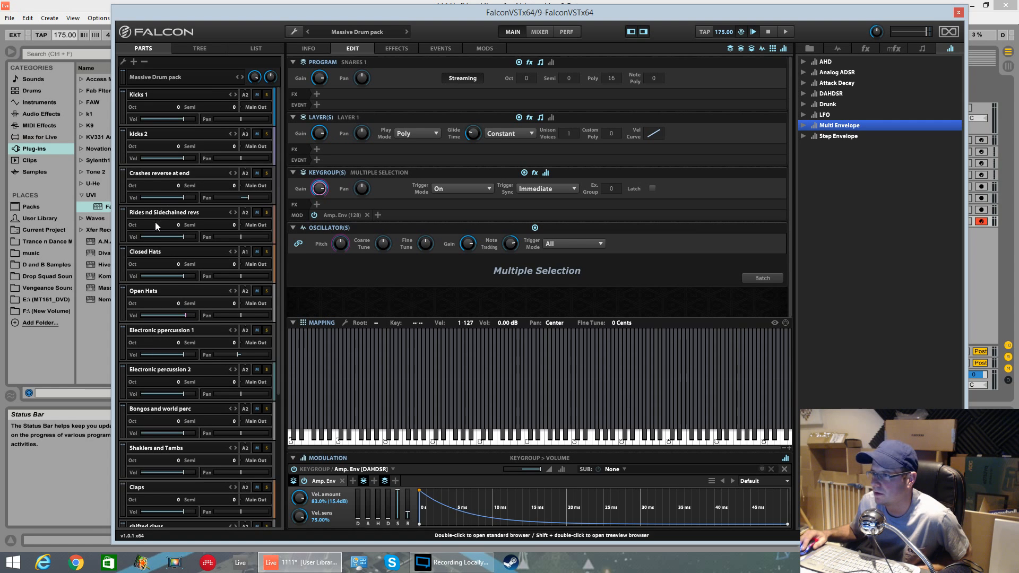
pyautogui.moveTo(277, 310); pyautogui.dragTo(276, 420)
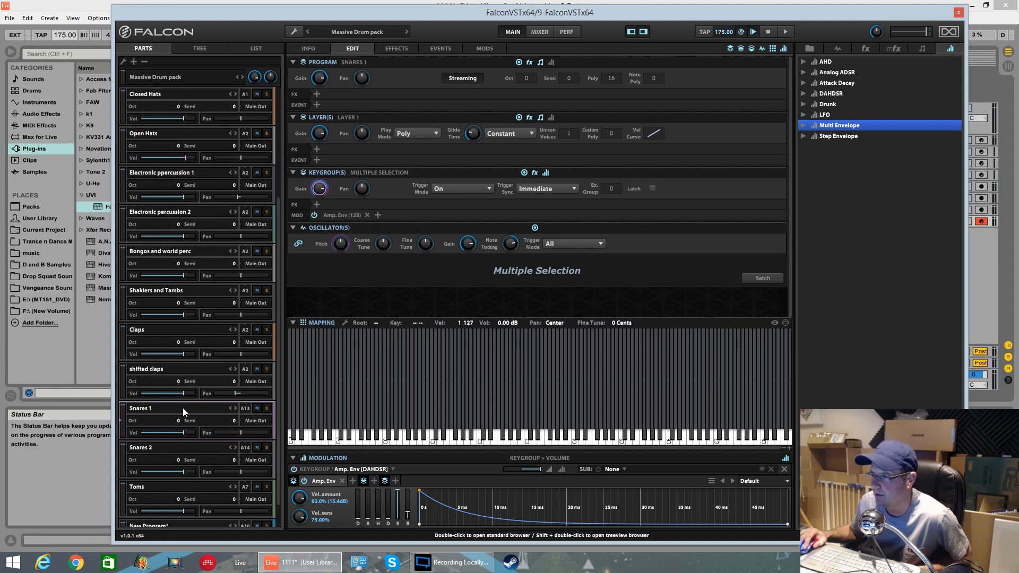
pyautogui.click(246, 408)
pyautogui.click(253, 270)
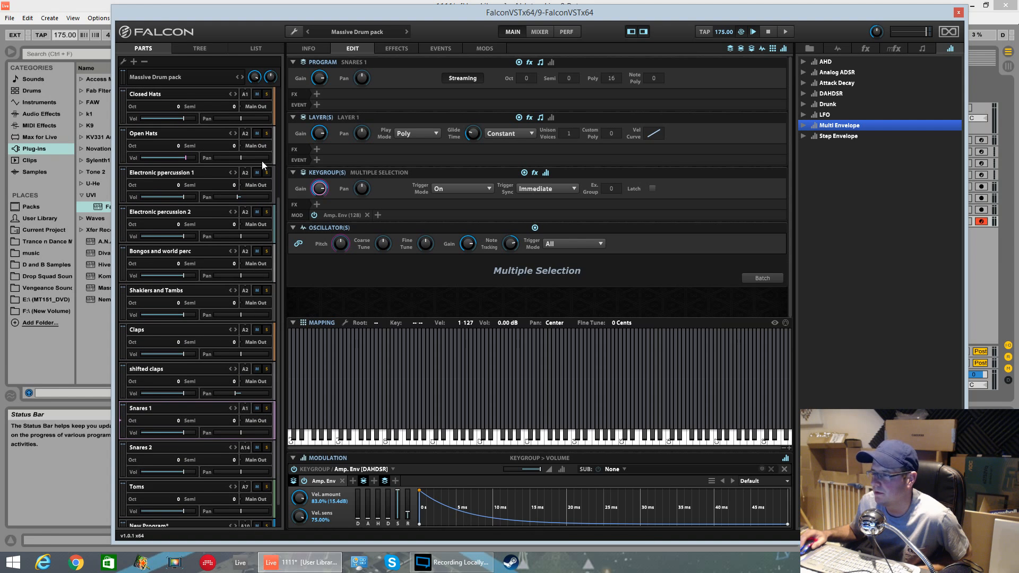
pyautogui.click(245, 94)
pyautogui.click(259, 157)
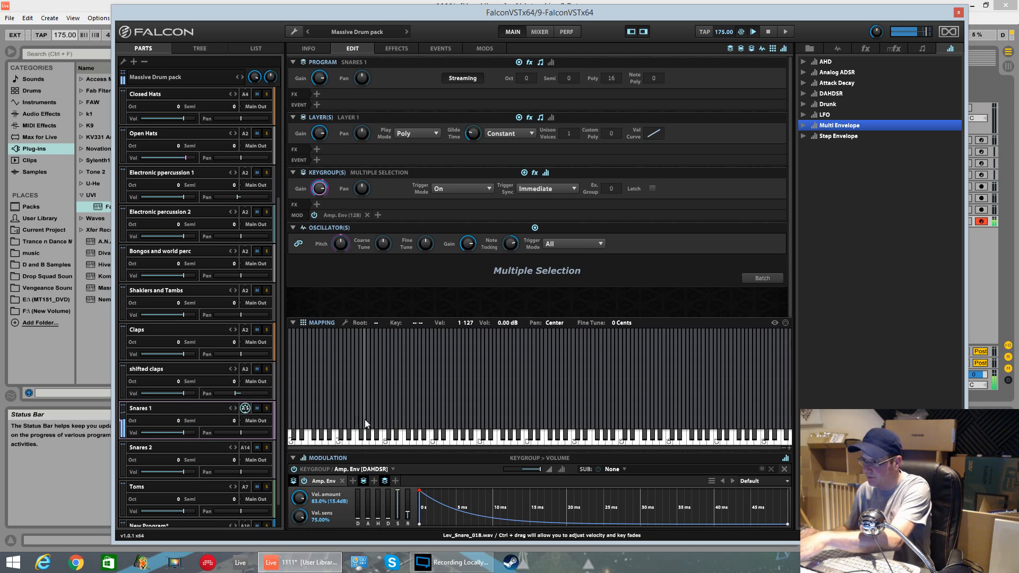
# Step: Copy the Snares 1 snare keygroup, paste it into the new part and move it to D1
pyautogui.rightClick(367, 418)
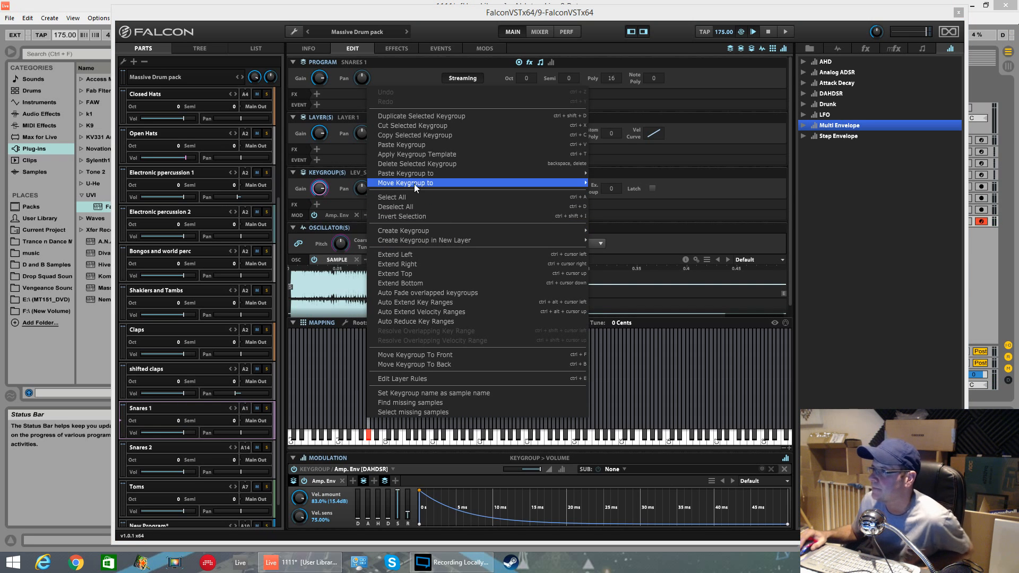
pyautogui.click(425, 136)
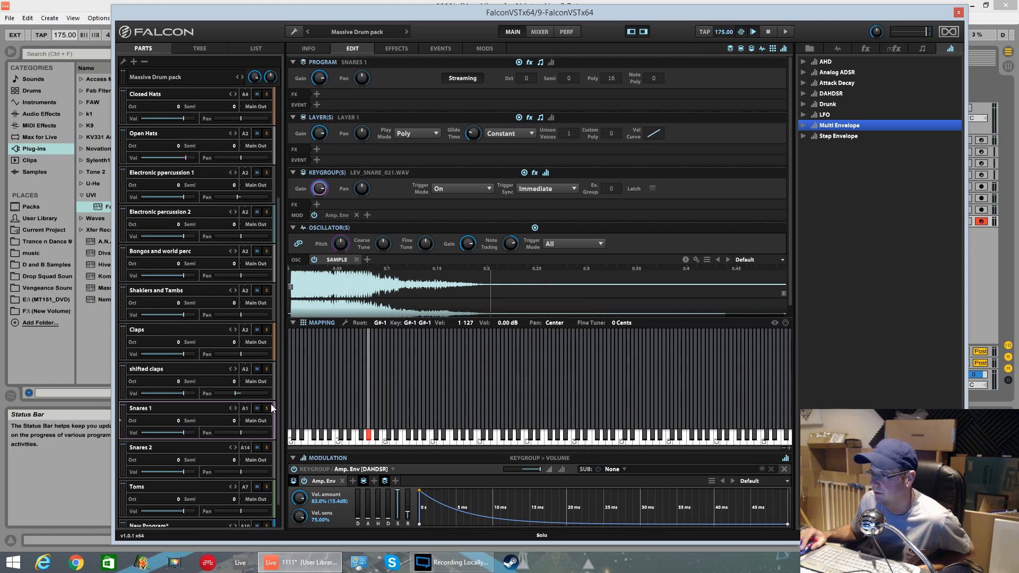
pyautogui.scroll(-1, 278, 390)
pyautogui.click(175, 499)
pyautogui.click(434, 393)
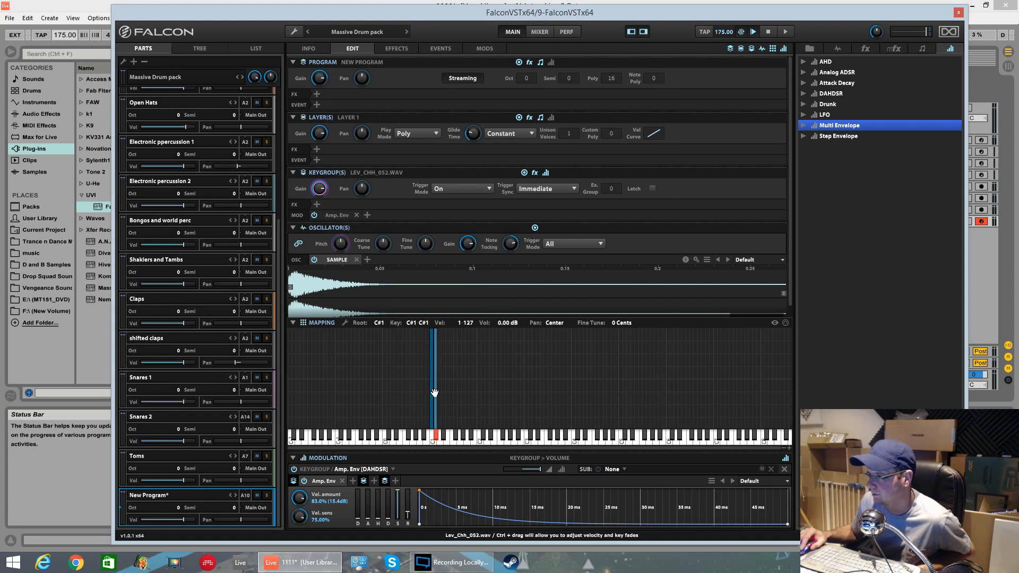
pyautogui.rightClick(444, 394)
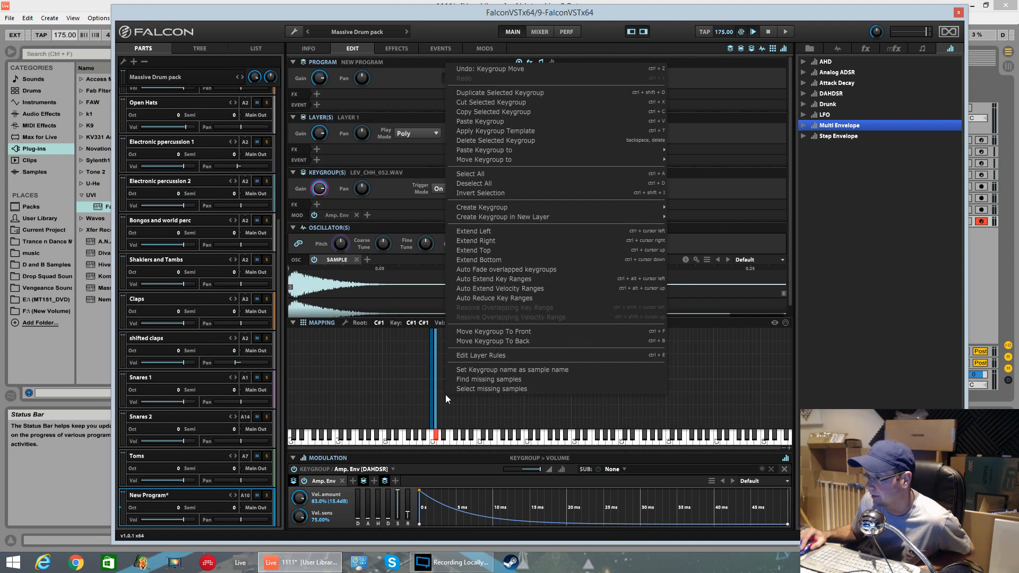
pyautogui.click(500, 122)
pyautogui.moveTo(369, 386); pyautogui.dragTo(446, 408)
pyautogui.moveTo(381, 414); pyautogui.dragTo(440, 419)
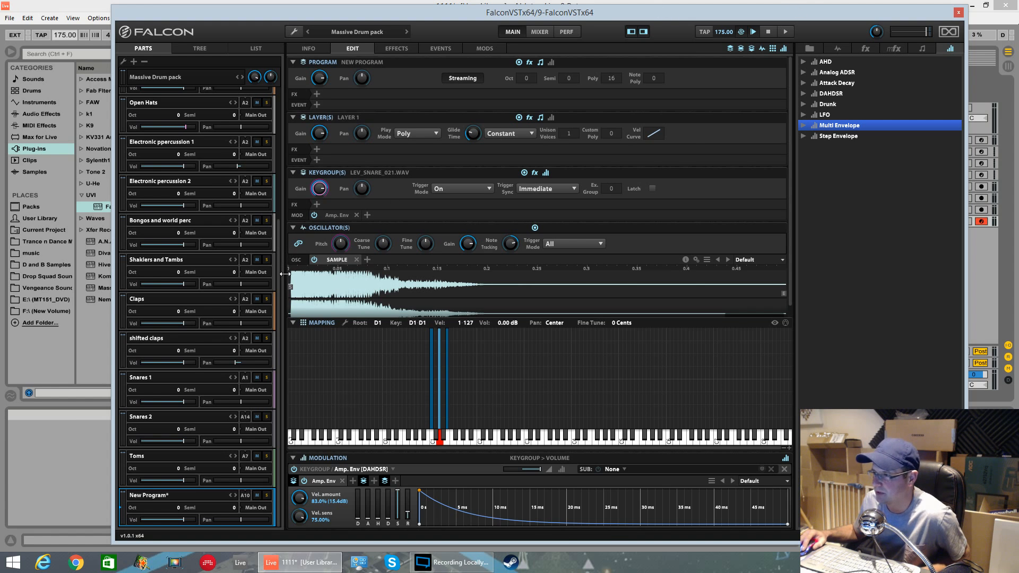
# Step: Set the Snares 1 part to MIDI channel 4 and the new part to MIDI channel 1
pyautogui.click(246, 378)
pyautogui.click(254, 415)
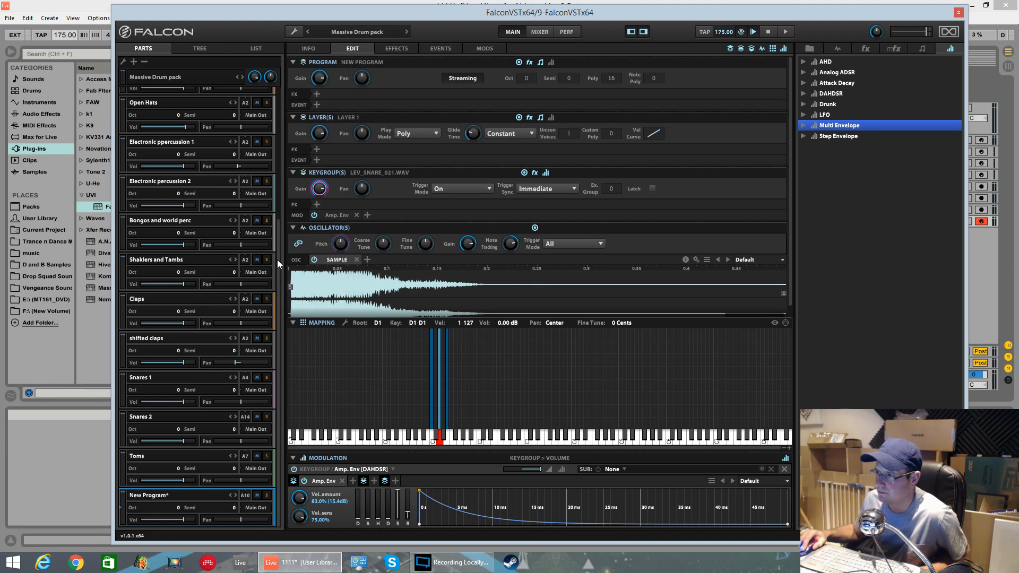
pyautogui.click(246, 494)
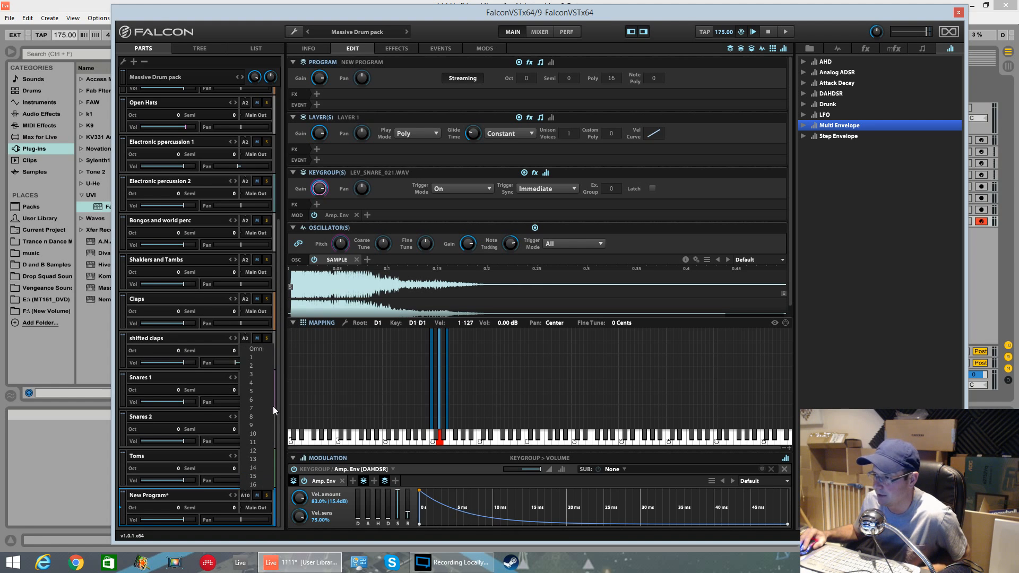
pyautogui.click(258, 359)
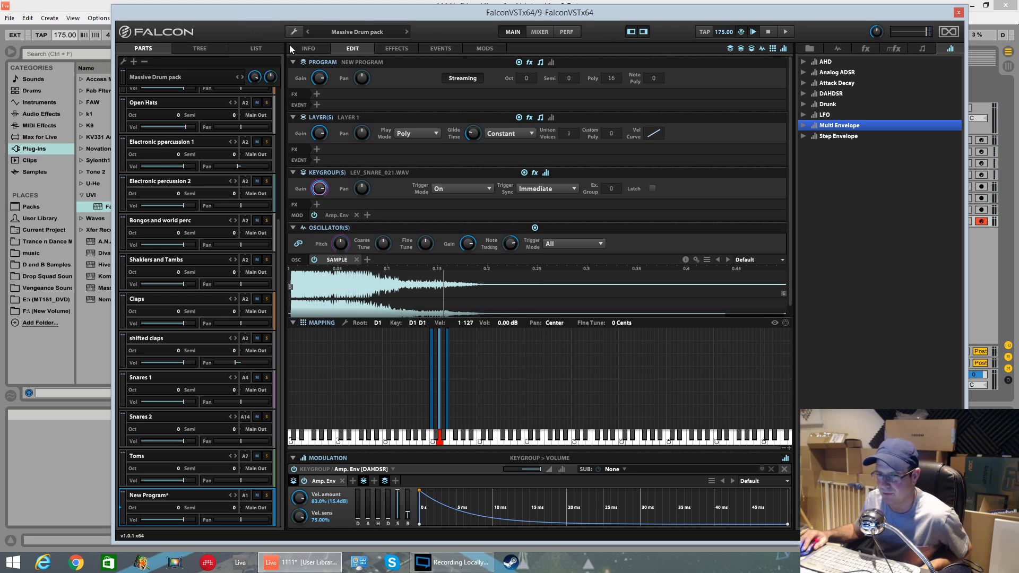
# Step: Move the Falcon window aside and record a MIDI clip on the Falcon track in the arrangement
pyautogui.moveTo(648, 14); pyautogui.dragTo(498, 440)
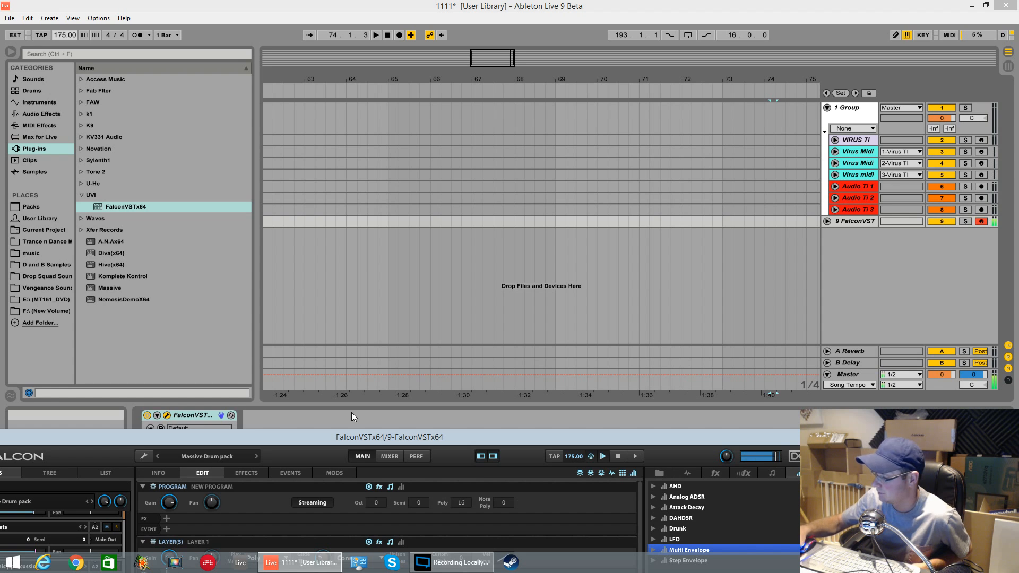
pyautogui.click(471, 223)
pyautogui.click(399, 36)
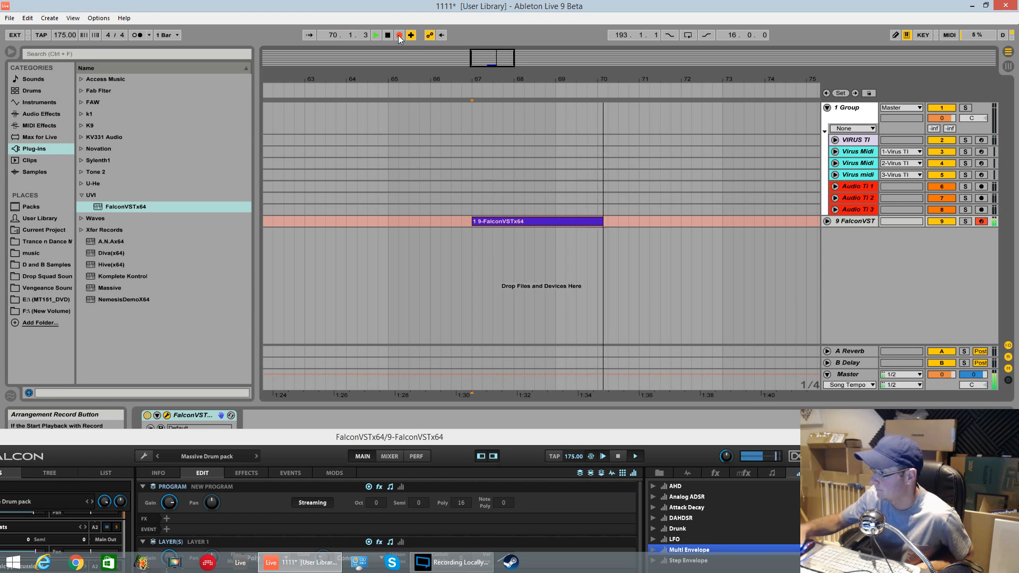
pyautogui.press('space')
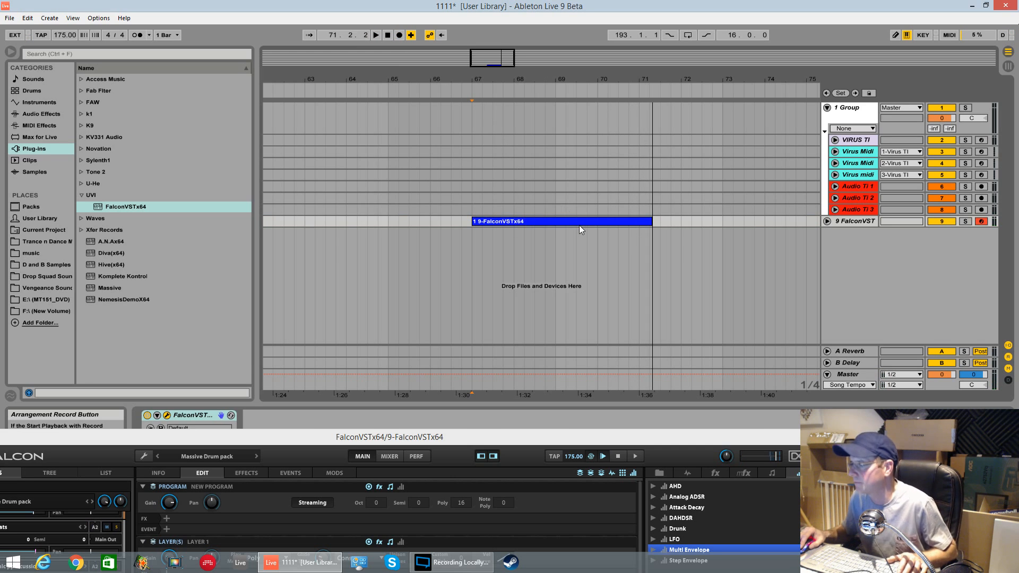
# Step: Open the recorded clip in the MIDI note editor and select its notes
pyautogui.doubleClick(584, 221)
pyautogui.moveTo(613, 442); pyautogui.dragTo(614, 563)
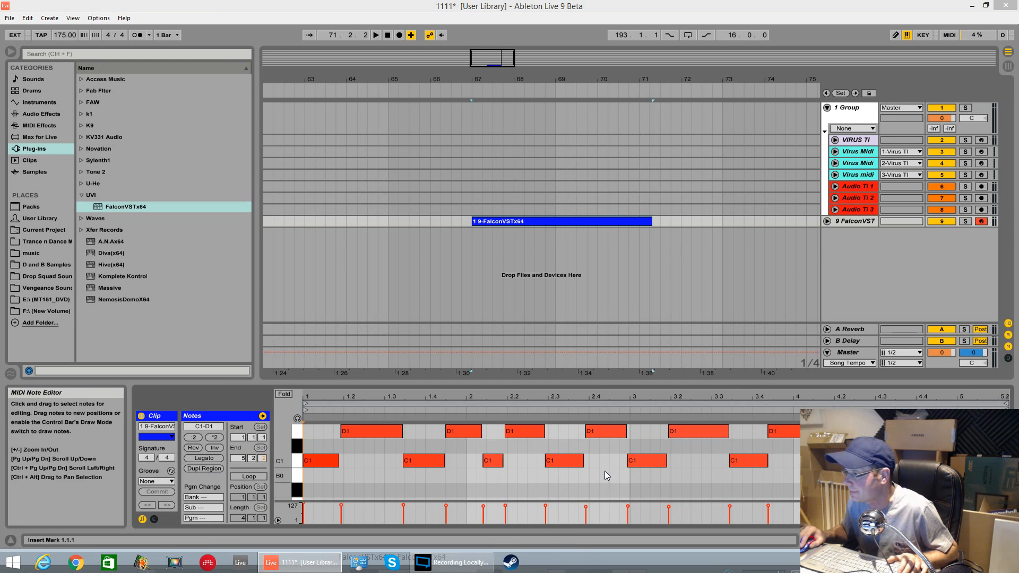
pyautogui.rightClick(606, 466)
pyautogui.click(628, 278)
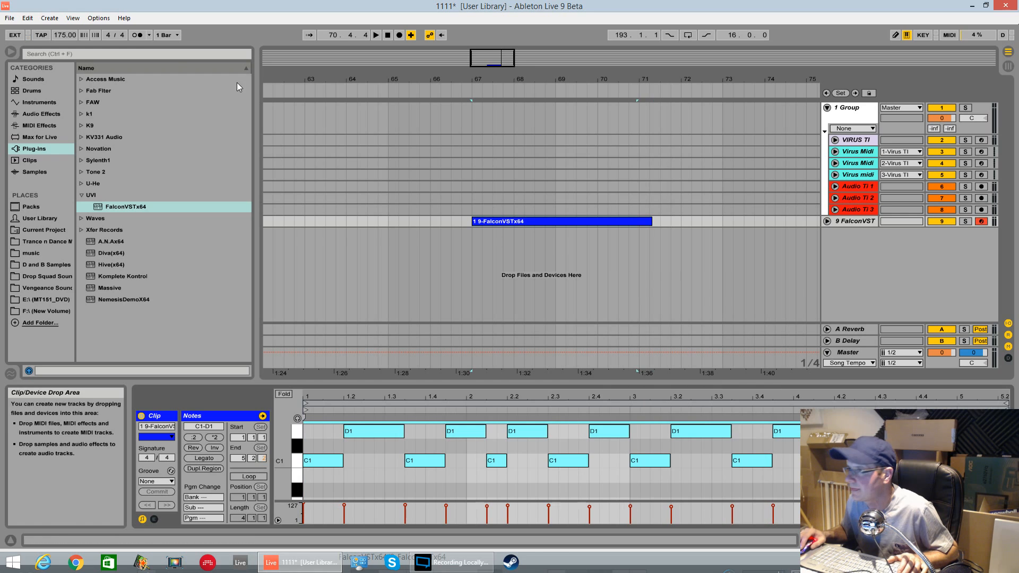
# Step: Turn on the metronome and play back the recorded clip, nudging the master volume
pyautogui.click(138, 34)
pyautogui.press('space')
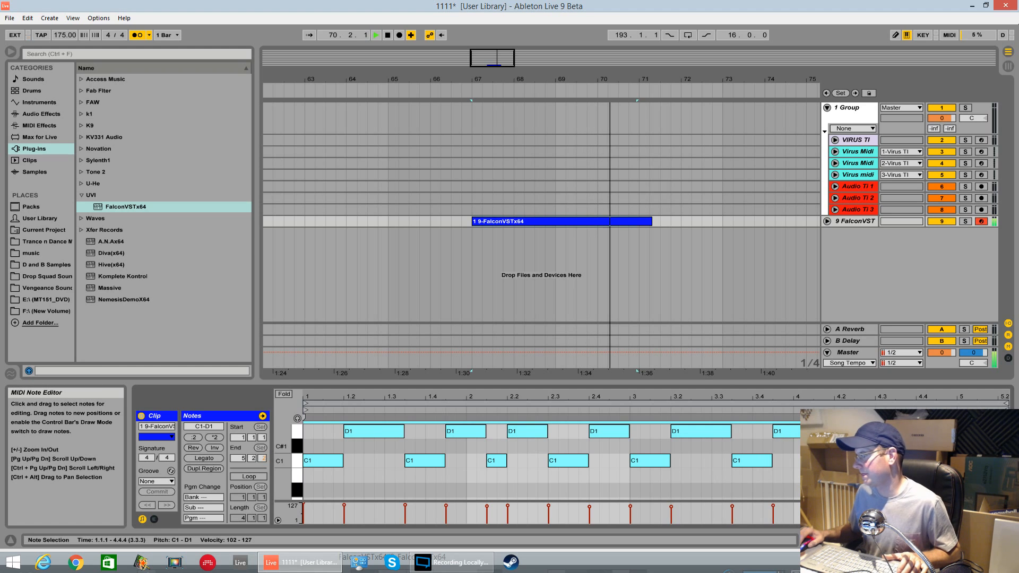
pyautogui.press('space')
pyautogui.click(891, 476)
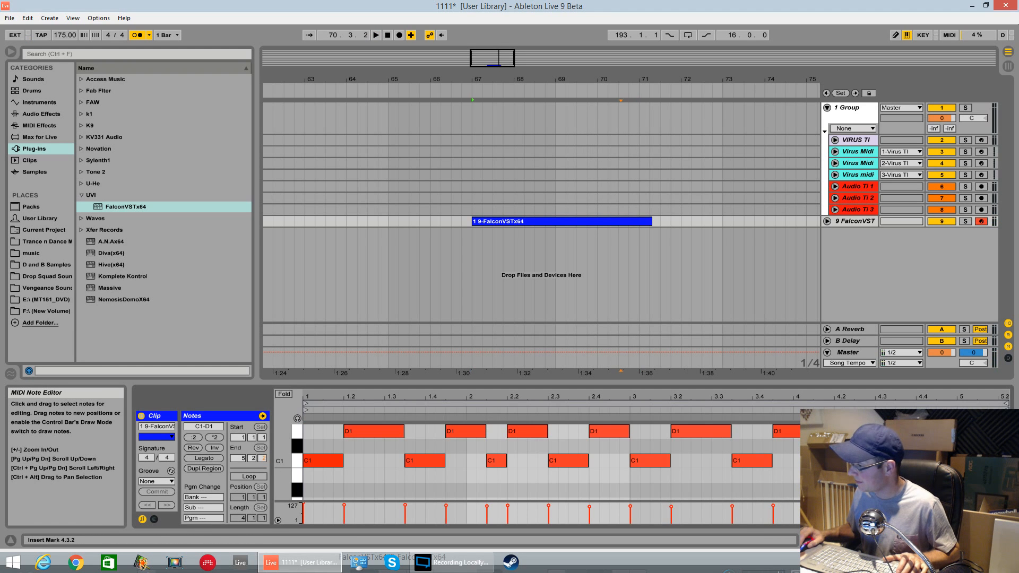
pyautogui.press('space')
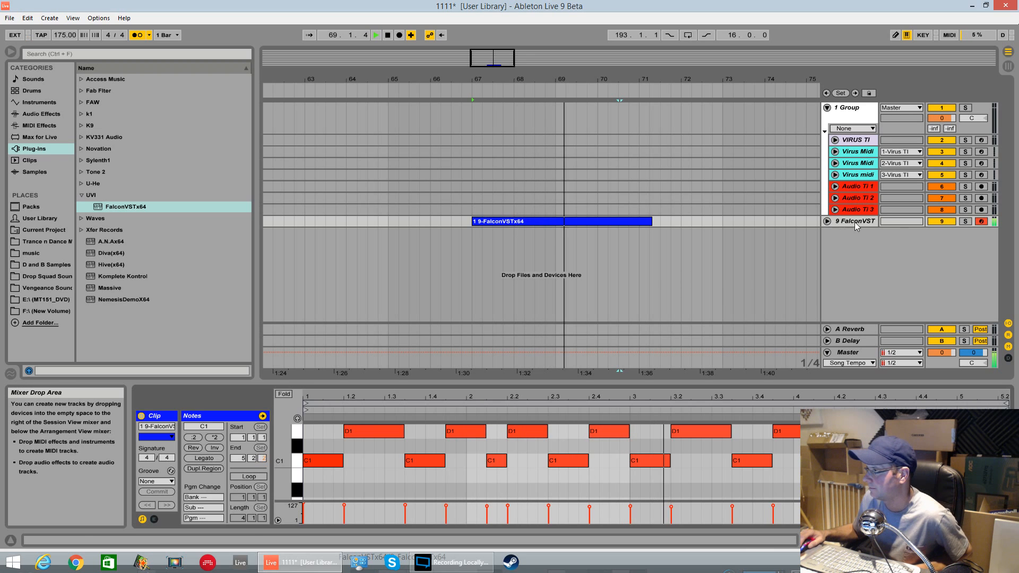
pyautogui.moveTo(935, 351); pyautogui.dragTo(933, 352)
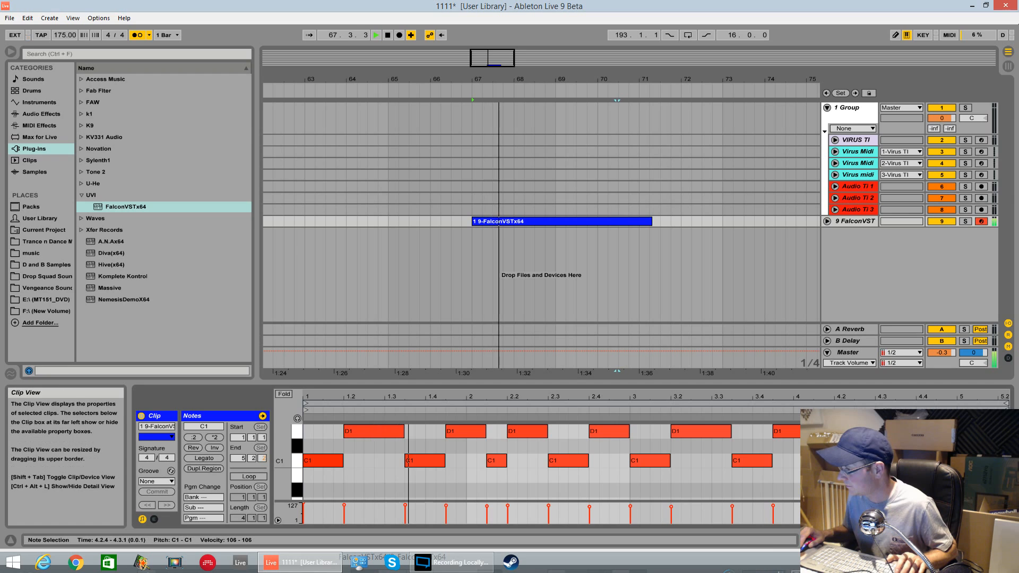
pyautogui.click(869, 460)
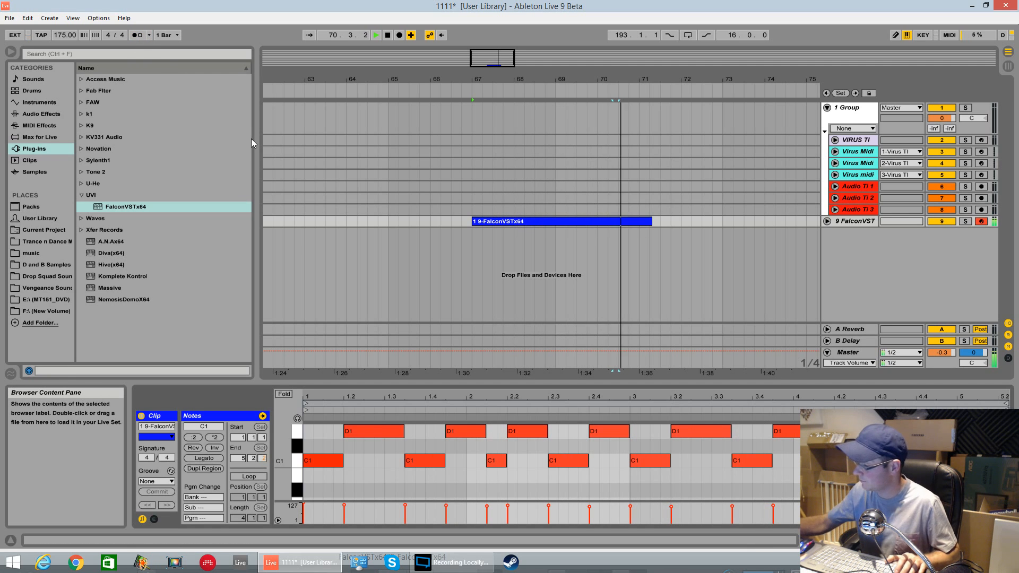
pyautogui.press('space')
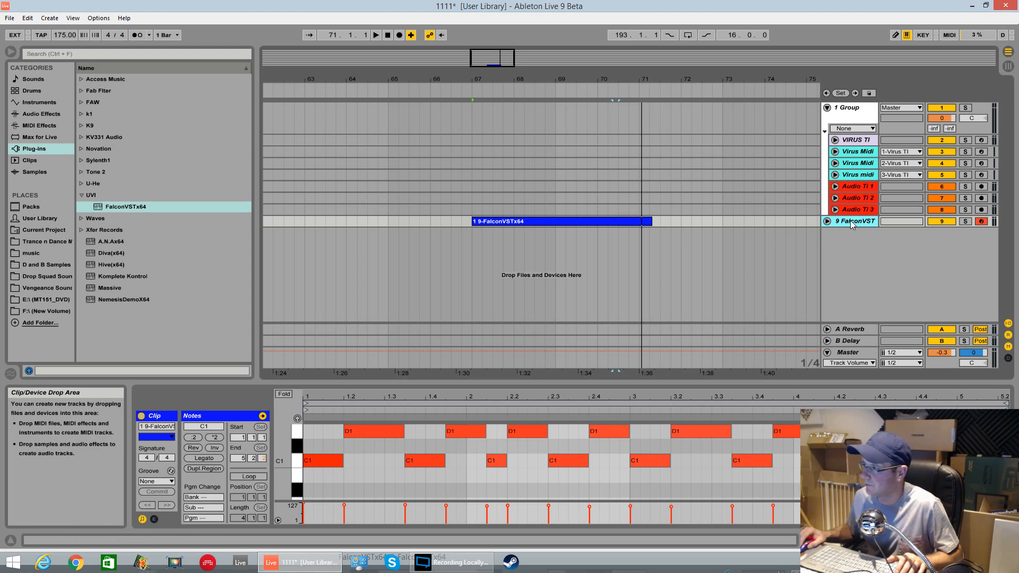
# Step: Open the Falcon plugin window from the track's device view and examine the new part's keygroup and modulation settings
pyautogui.click(615, 223)
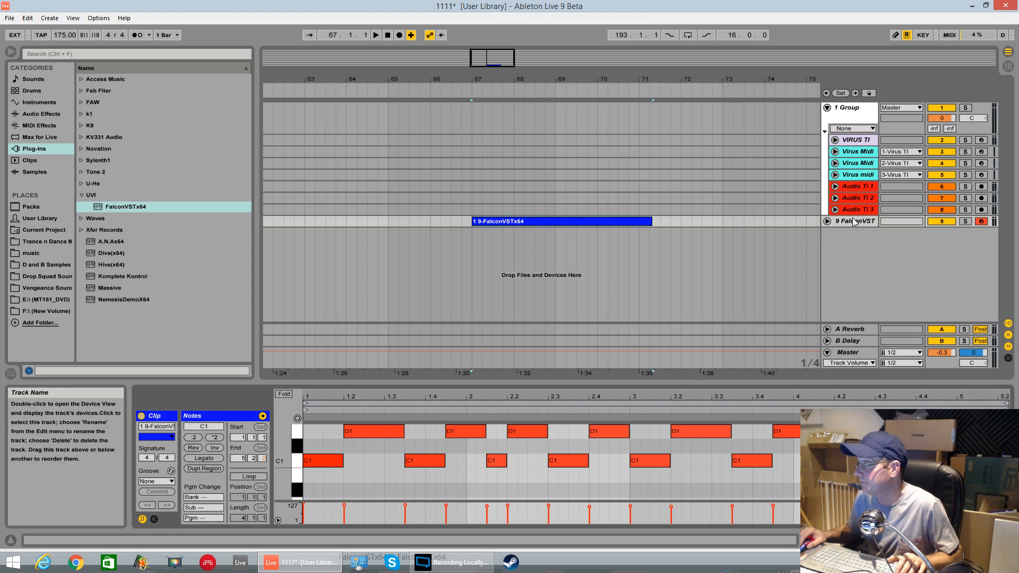
pyautogui.click(826, 221)
pyautogui.doubleClick(852, 221)
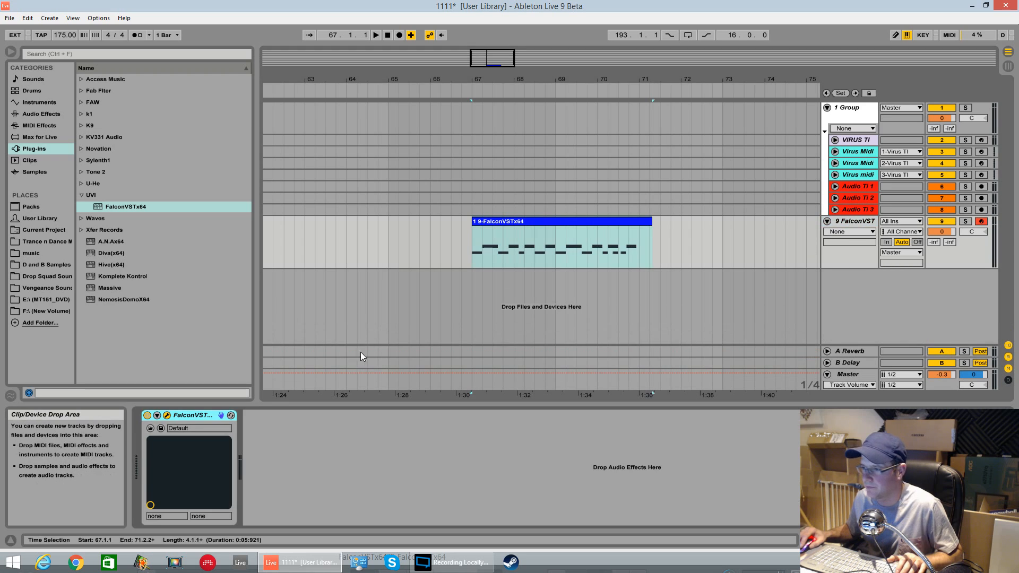
pyautogui.click(173, 422)
pyautogui.click(335, 381)
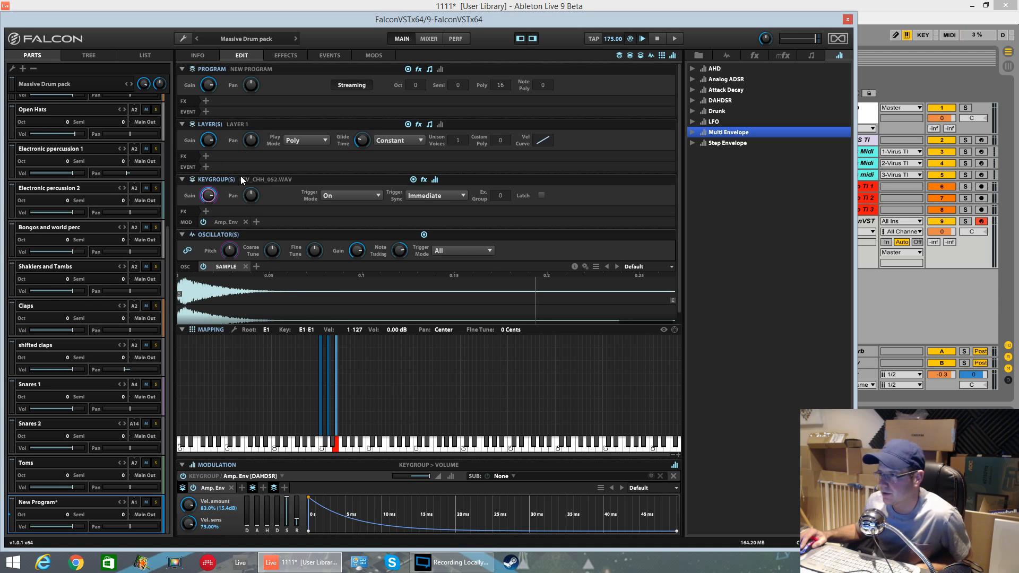
pyautogui.click(222, 180)
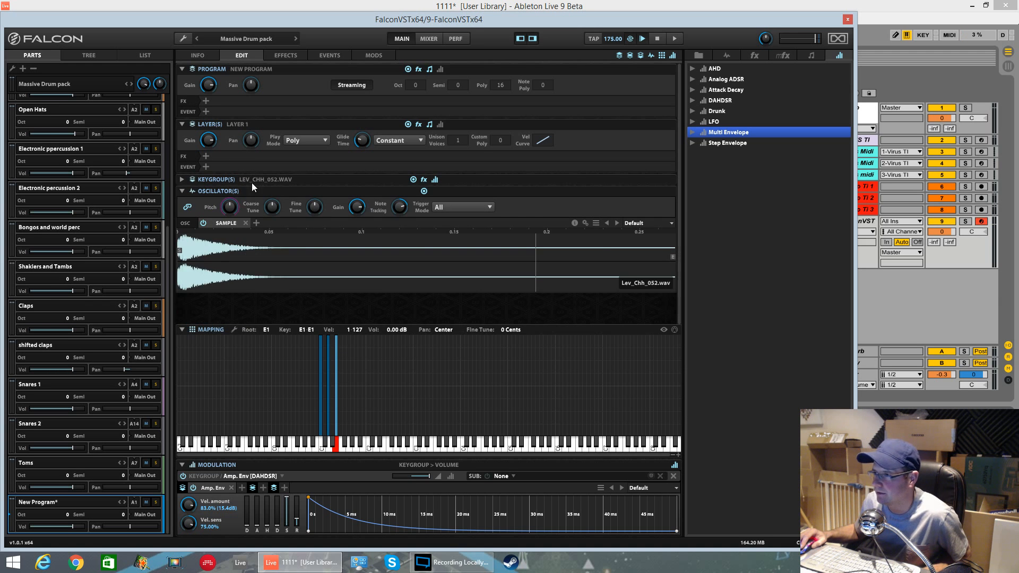
pyautogui.click(180, 181)
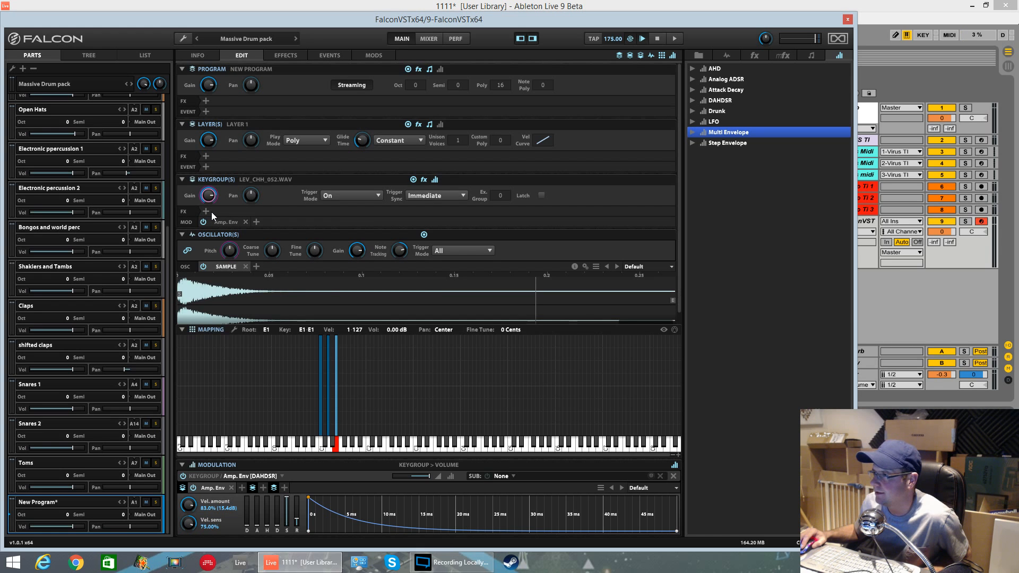
pyautogui.click(254, 221)
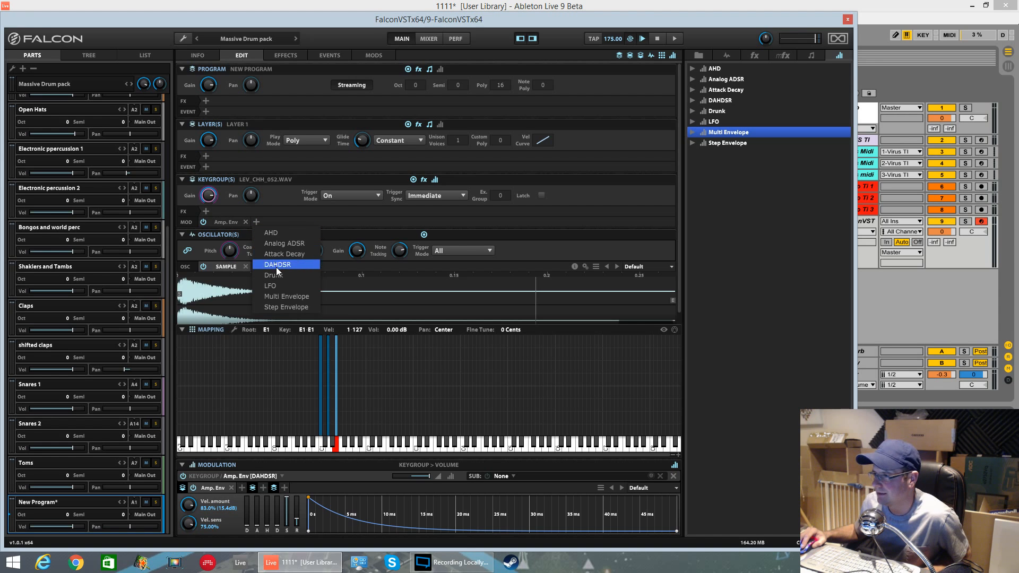
pyautogui.click(378, 236)
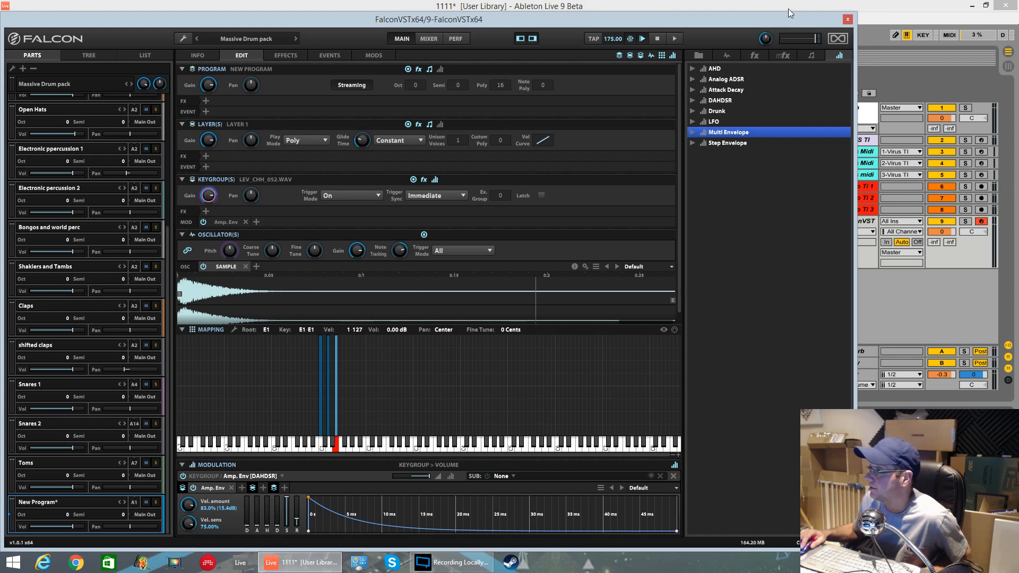
pyautogui.click(847, 20)
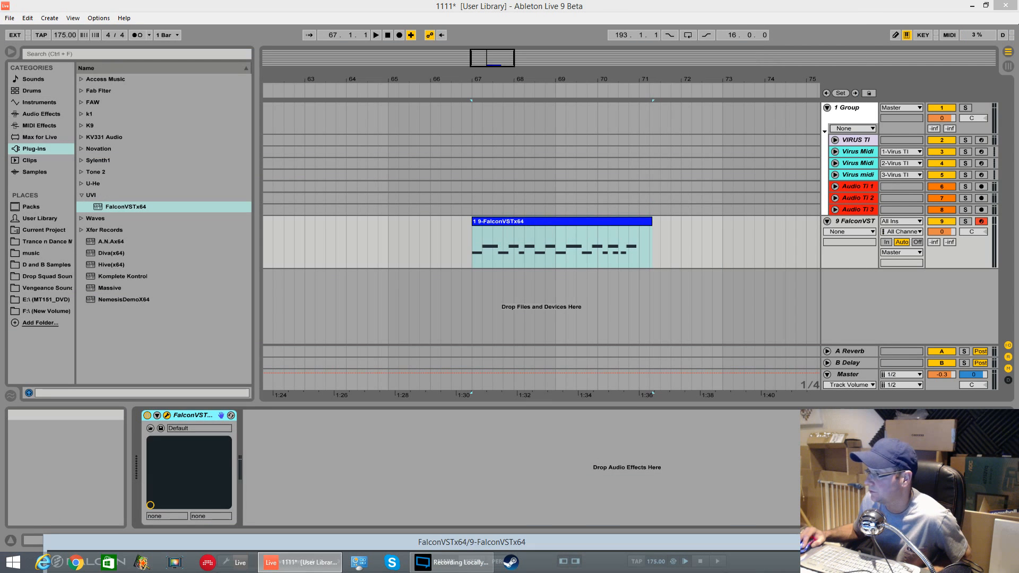
# Step: Enlarge the clip's note editor and draw three A0 notes at the start of the clip
pyautogui.doubleClick(628, 225)
pyautogui.moveTo(301, 342); pyautogui.dragTo(300, 140)
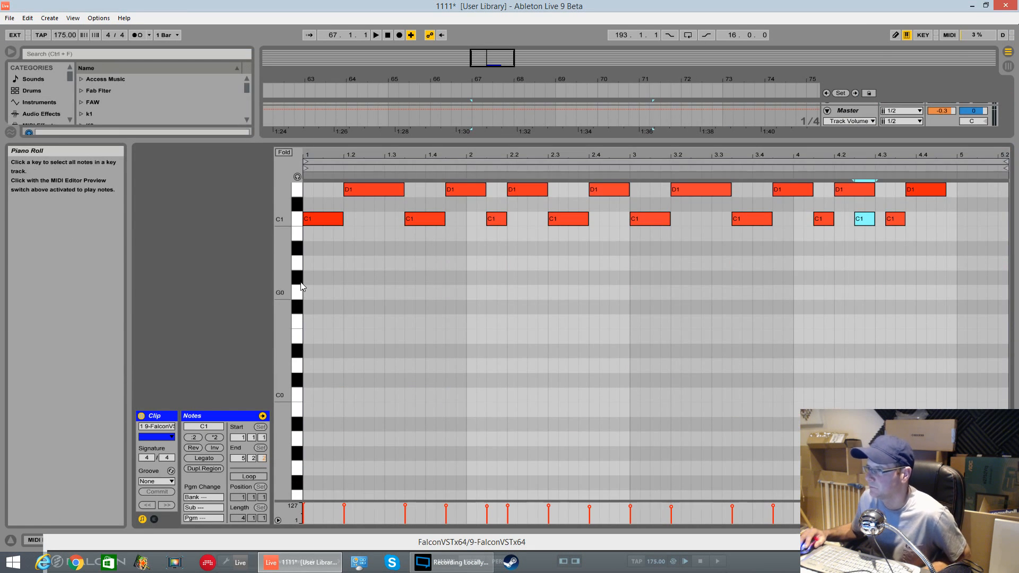
pyautogui.doubleClick(304, 264)
pyautogui.doubleClick(326, 262)
pyautogui.doubleClick(348, 263)
# Step: Transpose the three new notes up to B0 and play back the clip
pyautogui.scroll(2, 335, 287)
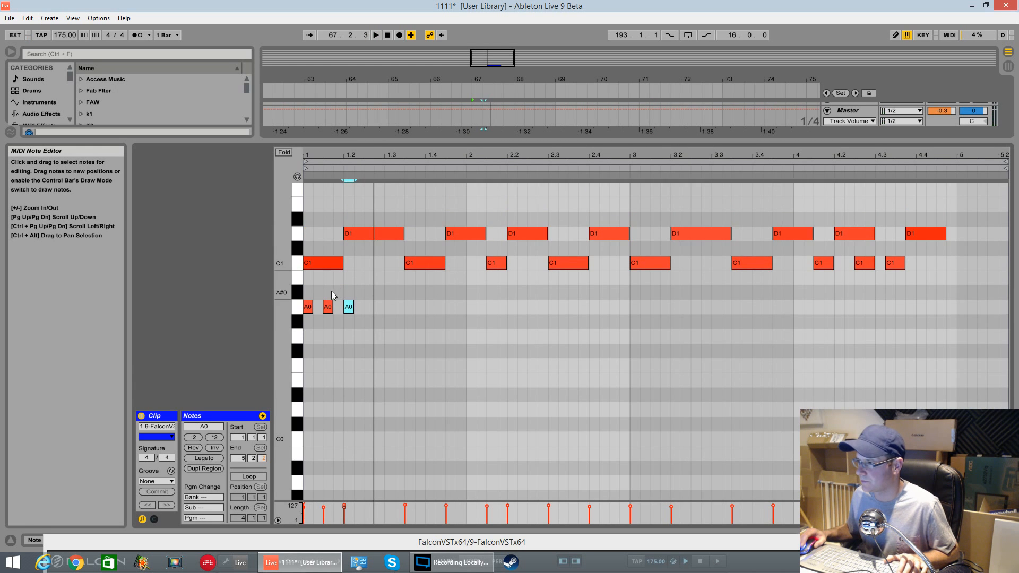
pyautogui.moveTo(305, 287); pyautogui.dragTo(354, 290)
pyautogui.press('Up')
pyautogui.press('space')
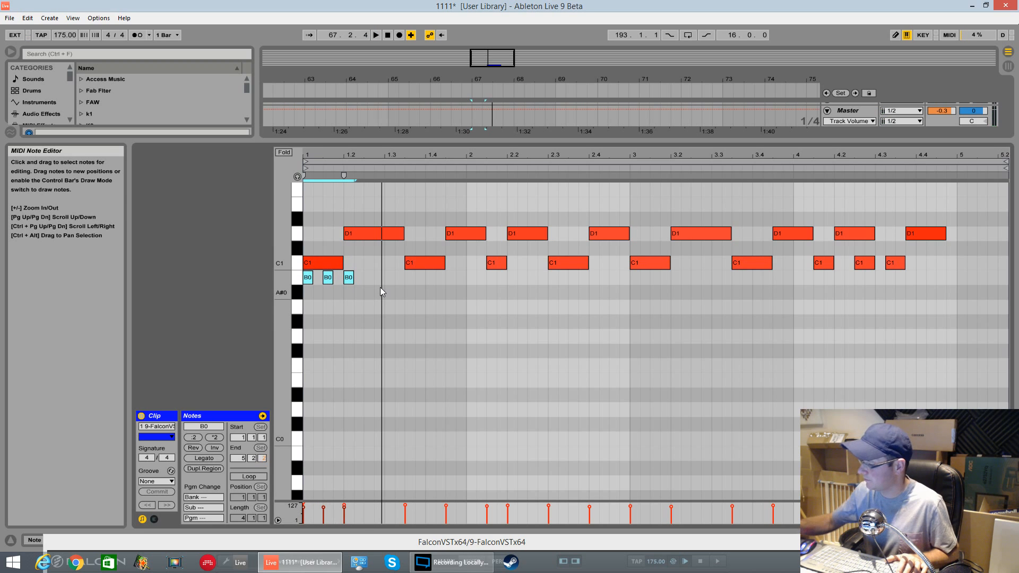
pyautogui.press('space')
pyautogui.click(345, 281)
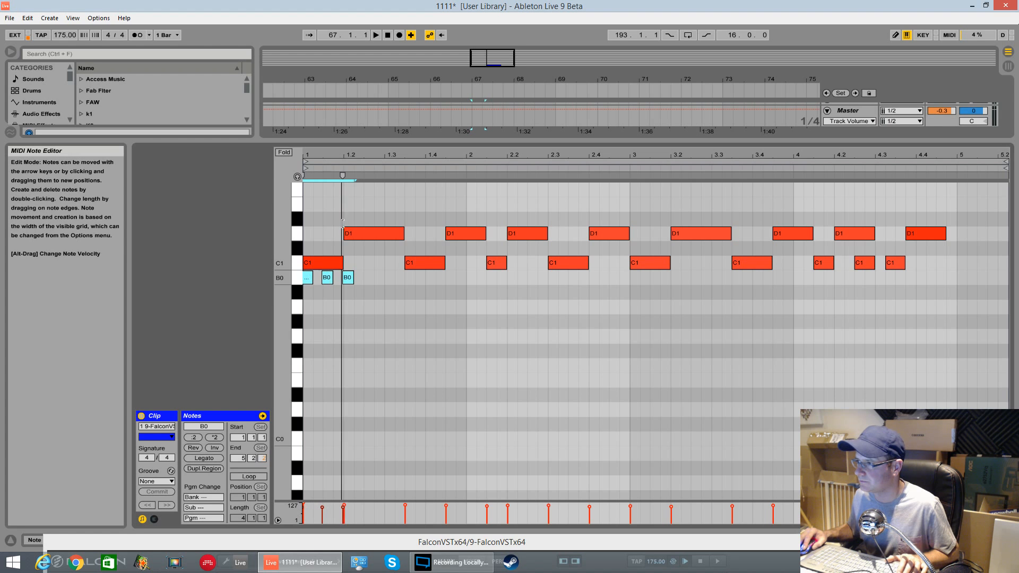
# Step: Transpose the three selected notes up to E1 and start playback
pyautogui.press('Up')
pyautogui.press('Up')
pyautogui.press('Up')
pyautogui.press('Up')
pyautogui.press('Up')
pyautogui.press('space')
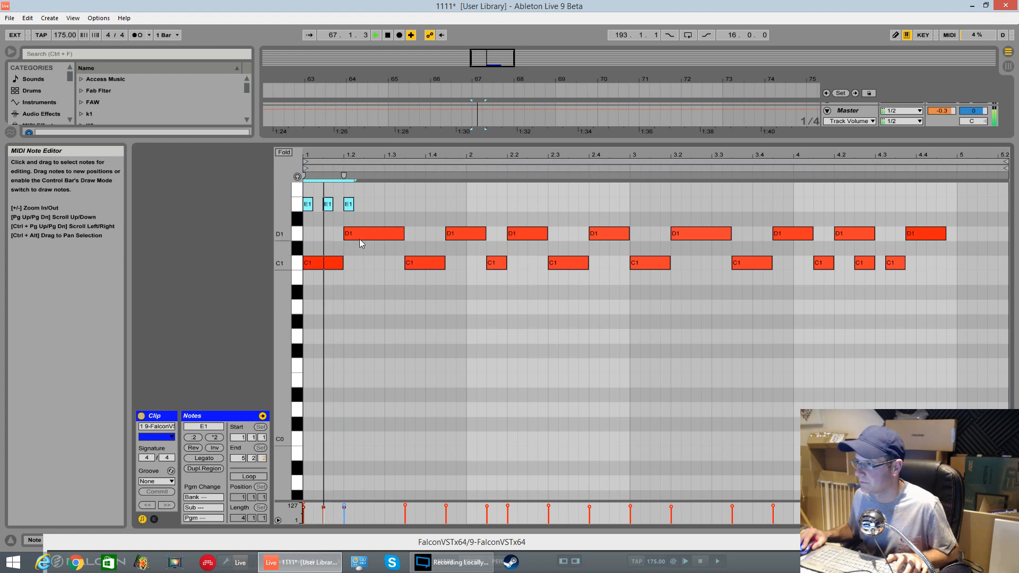
# Step: Duplicate the three E1 notes and shift the copies slightly right to continue an even hi-hat run
pyautogui.press('space')
pyautogui.moveTo(394, 140); pyautogui.dragTo(396, 118)
pyautogui.scroll(2, 400, 172)
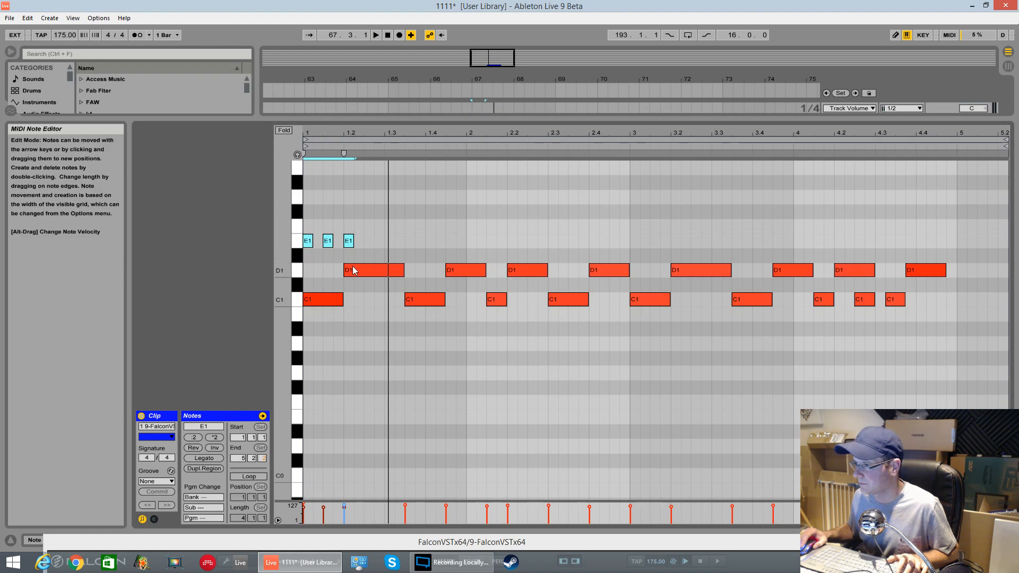
pyautogui.moveTo(310, 253); pyautogui.dragTo(349, 240)
pyautogui.hotkey('ctrl', 'd')
pyautogui.press('space')
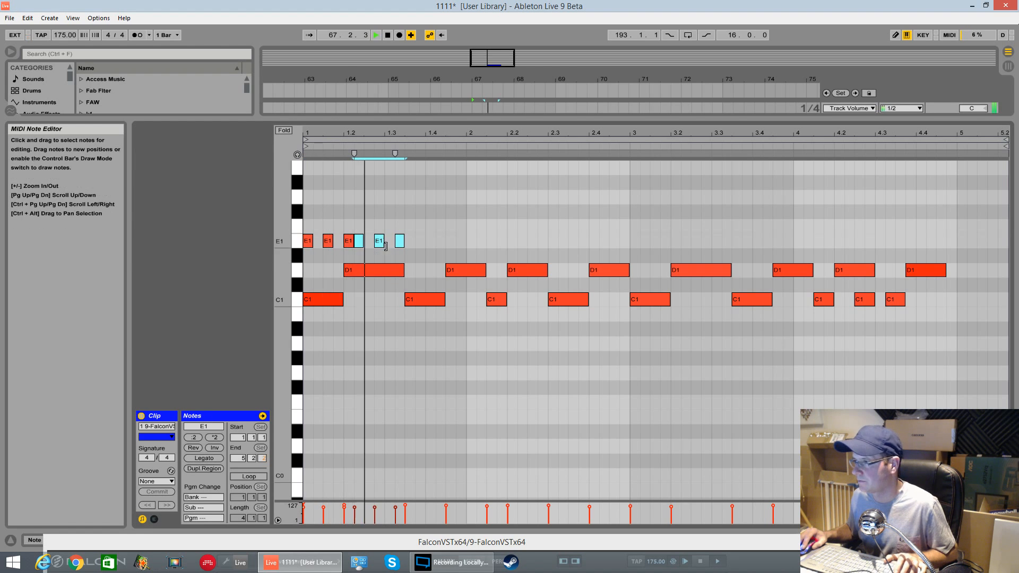
pyautogui.moveTo(360, 244); pyautogui.dragTo(370, 246)
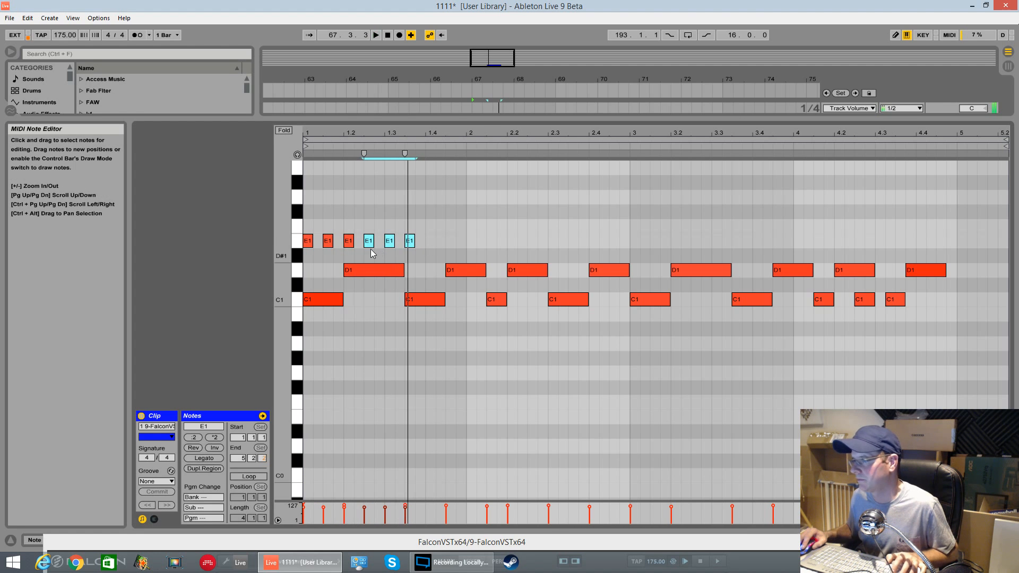
# Step: Duplicate the E1 notes three more times to extend the run towards beat 2.4, nudging the last copies right, and play it
pyautogui.moveTo(307, 224); pyautogui.dragTo(340, 250)
pyautogui.hotkey('ctrl', 'd')
pyautogui.hotkey('ctrl', 'd')
pyautogui.hotkey('ctrl', 'd')
pyautogui.hotkey('ctrl', 'd')
pyautogui.hotkey('ctrl', 'd')
pyautogui.hotkey('ctrl', 'd')
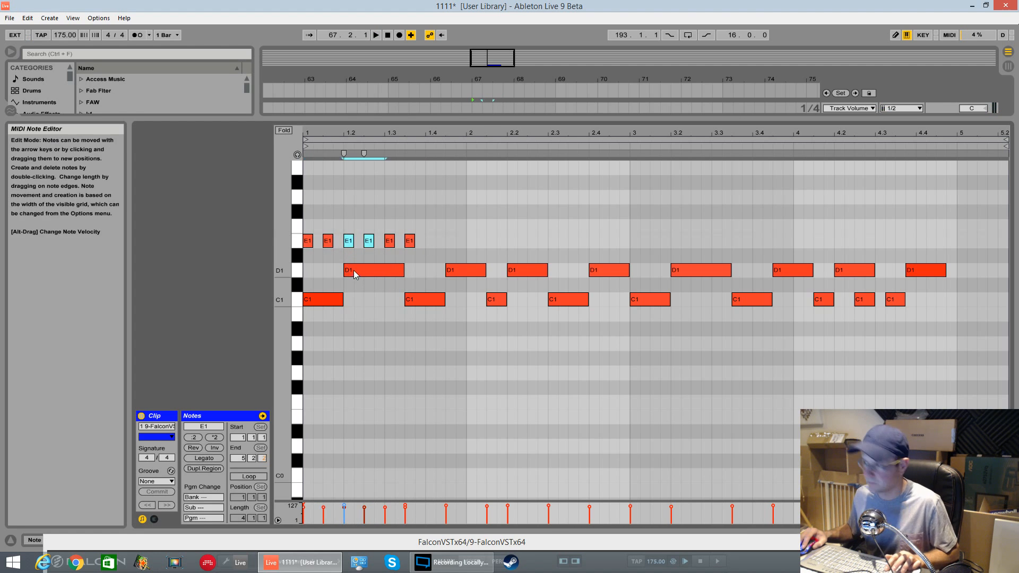
pyautogui.moveTo(577, 243); pyautogui.dragTo(609, 249)
pyautogui.press('space')
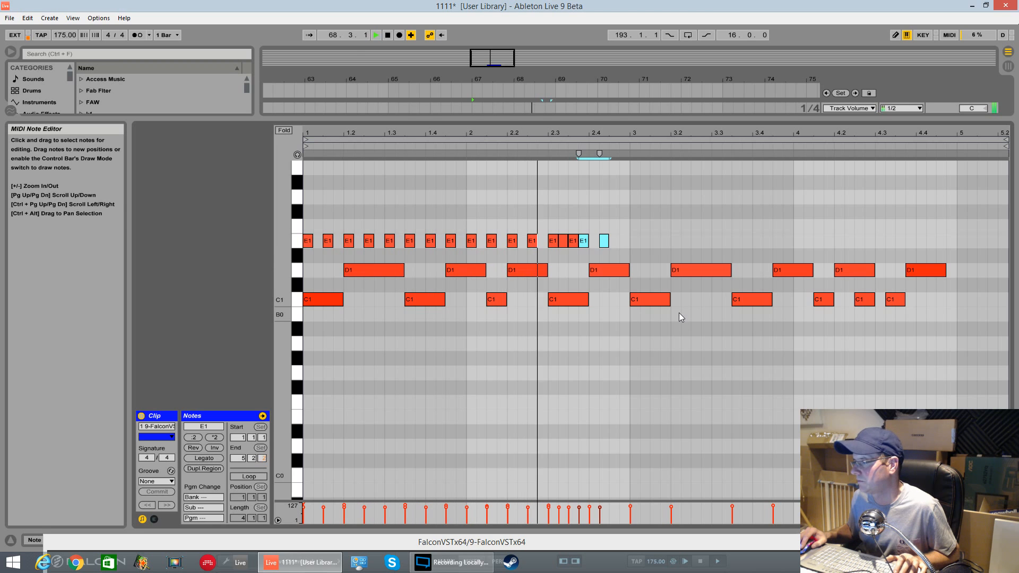
# Step: Delete one E1 note near beat 2.3 and move the final E1 note slightly later
pyautogui.press('space')
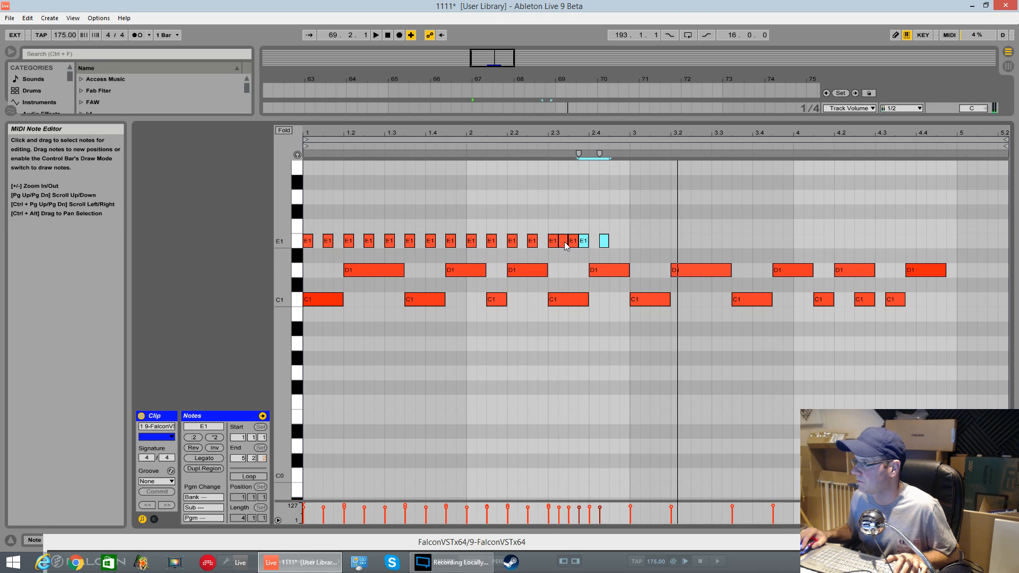
pyautogui.doubleClick(565, 242)
pyautogui.press('space')
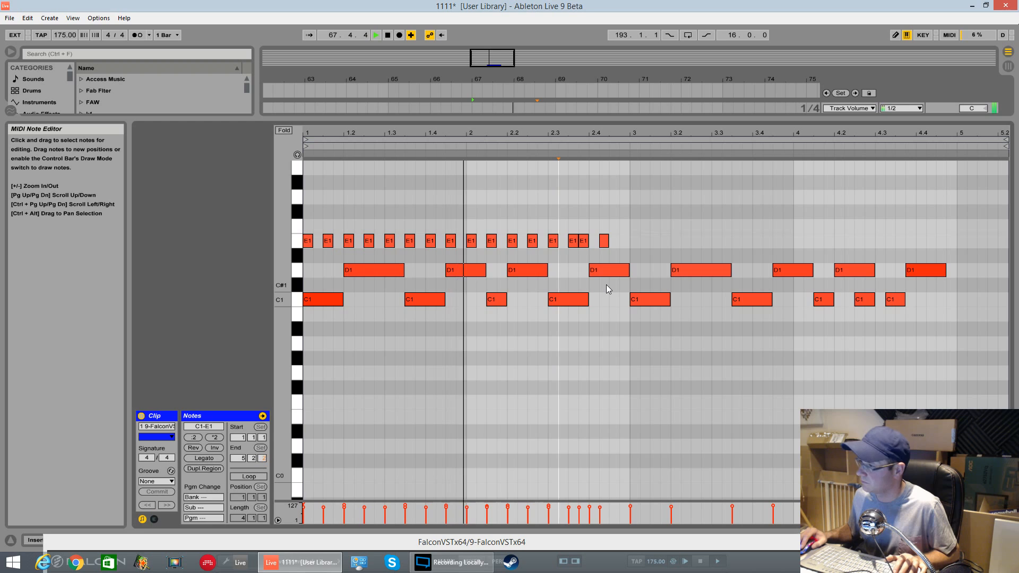
pyautogui.press('space')
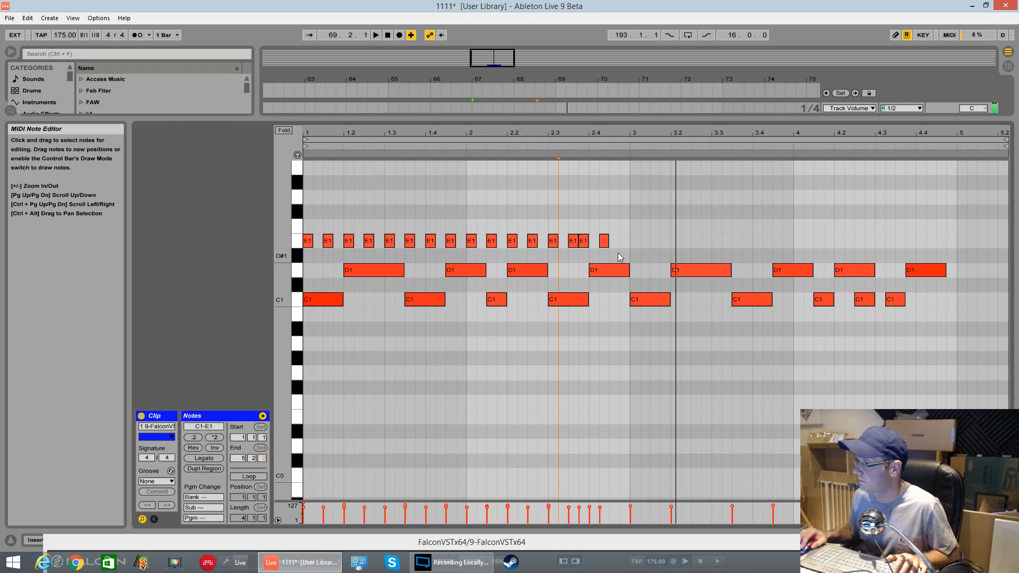
pyautogui.moveTo(605, 241); pyautogui.dragTo(615, 242)
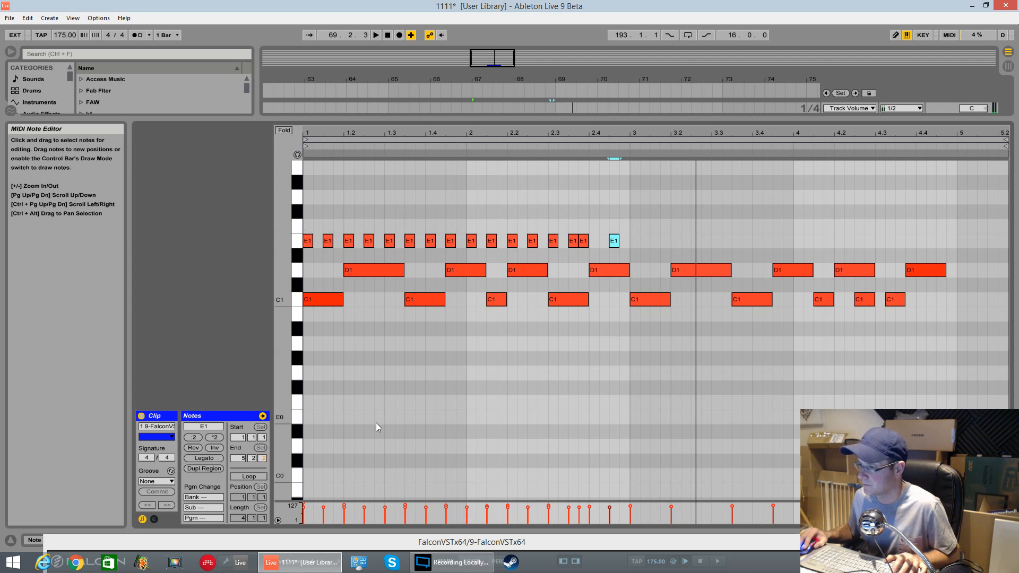
# Step: Select groups of E1 notes in turn while playing back the clip to audition the hi-hat run
pyautogui.moveTo(307, 221); pyautogui.dragTo(464, 251)
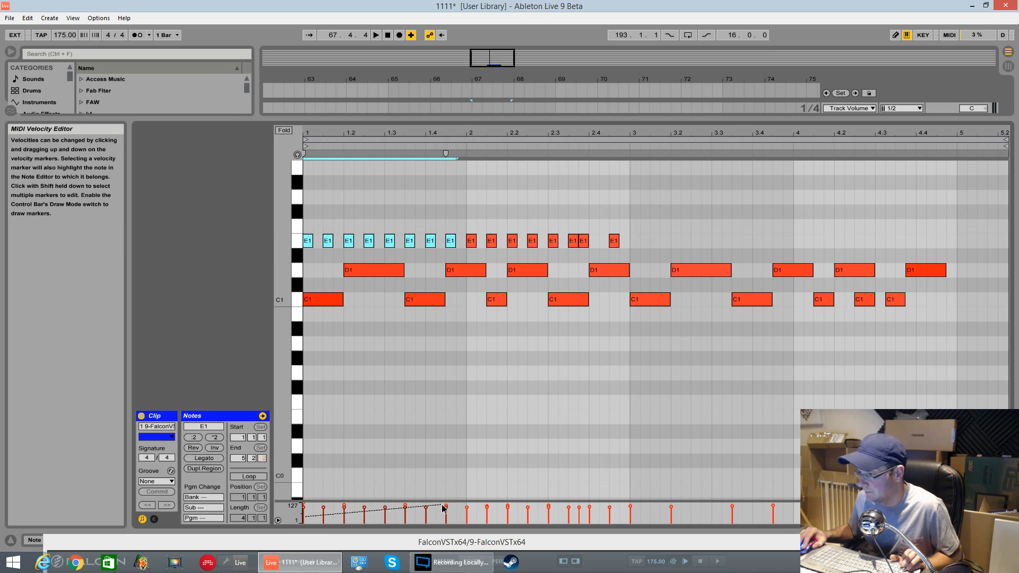
pyautogui.press('space')
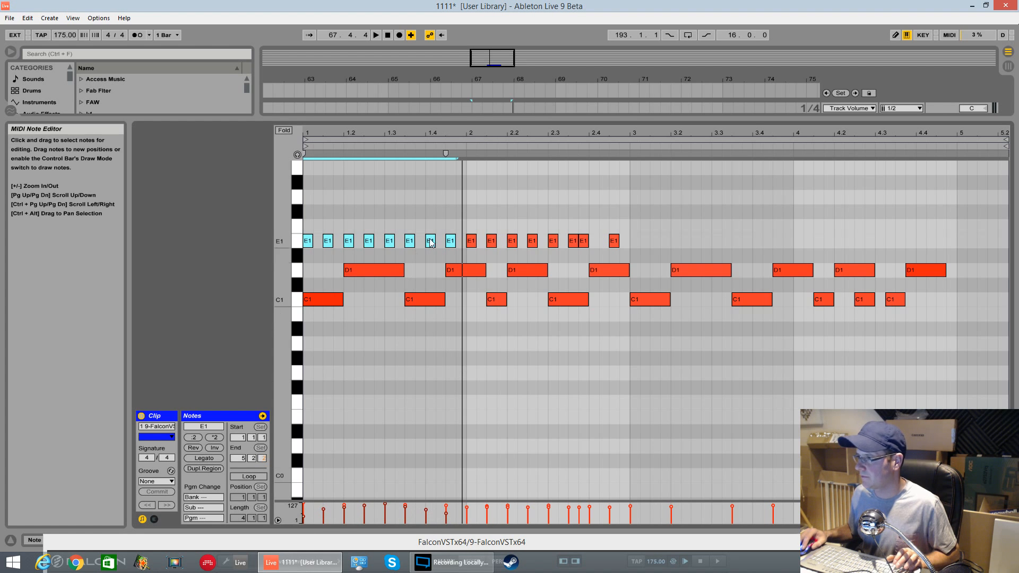
pyautogui.moveTo(465, 223); pyautogui.dragTo(560, 250)
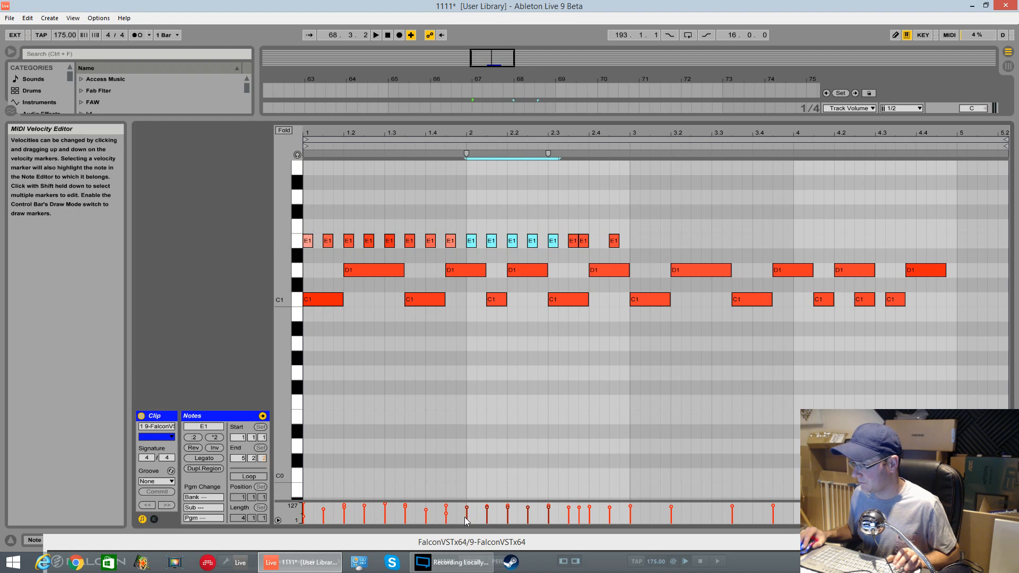
pyautogui.press('space')
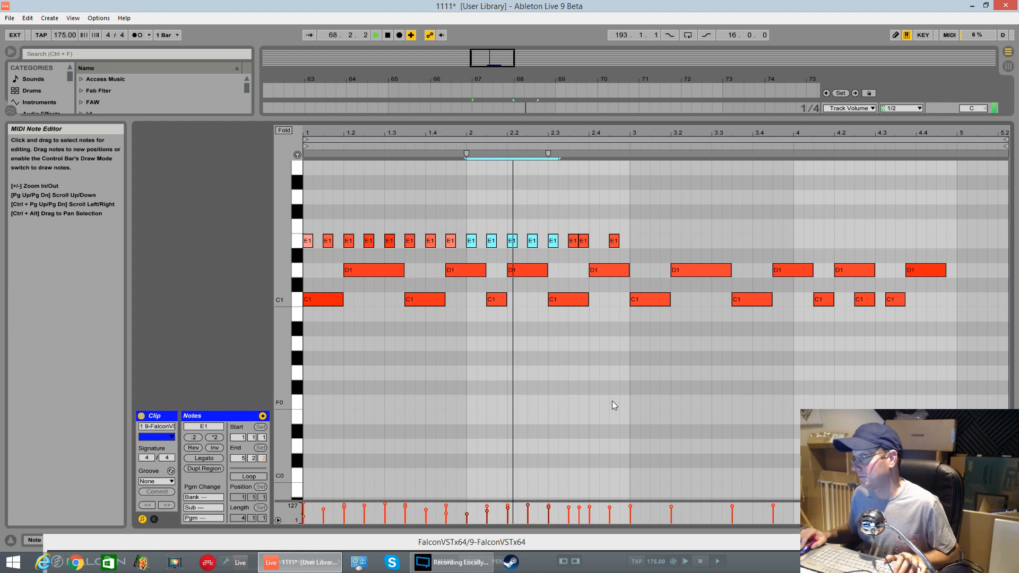
pyautogui.press('space')
pyautogui.moveTo(316, 225); pyautogui.dragTo(626, 247)
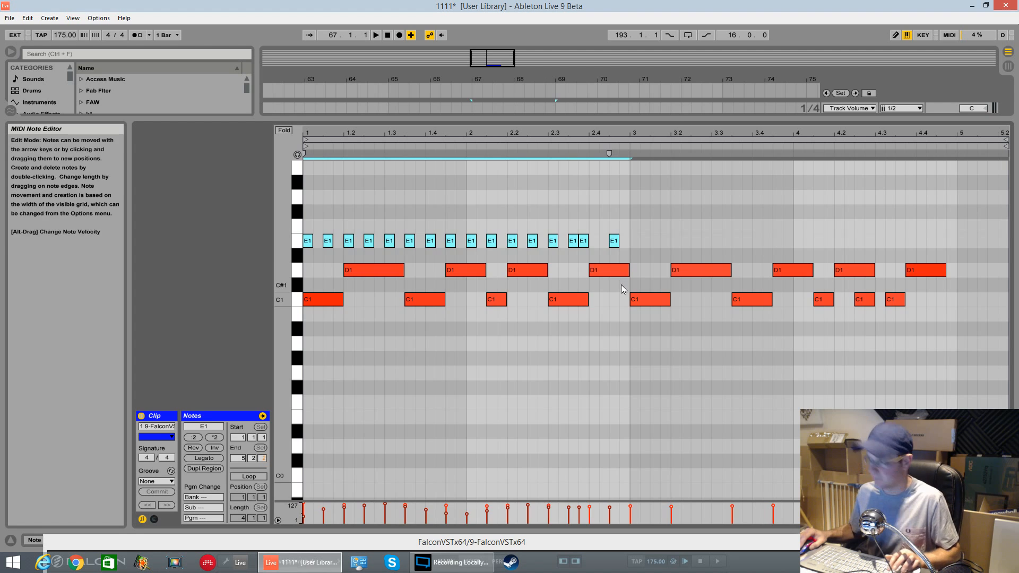
pyautogui.press('Delete')
pyautogui.hotkey('ctrl', 'd')
pyautogui.hotkey('ctrl', 'z')
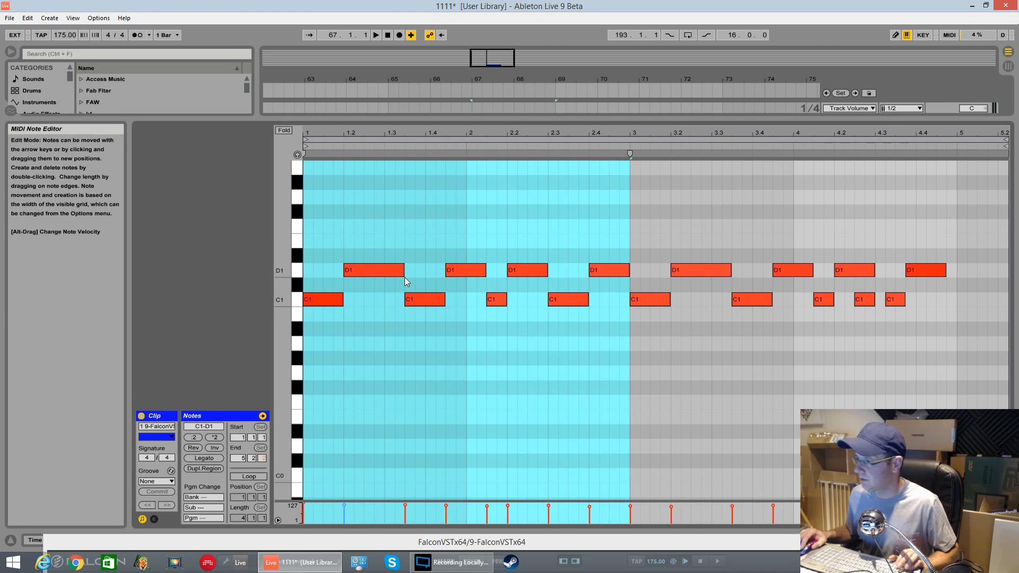
pyautogui.hotkey('ctrl', 'z')
# Step: Duplicate the whole E1 hi-hat run into the second half of the clip and play it back
pyautogui.moveTo(307, 222); pyautogui.dragTo(630, 253)
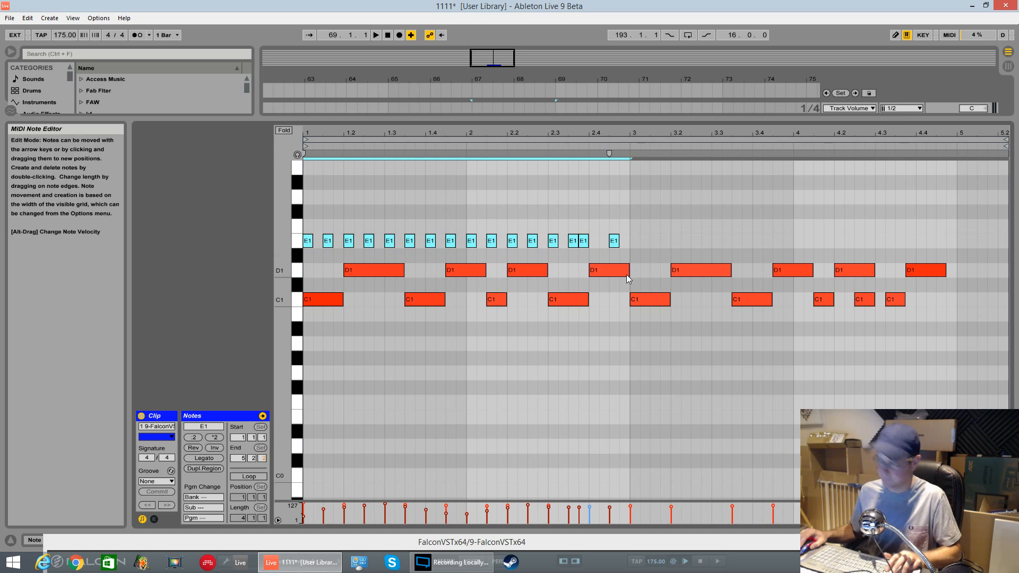
pyautogui.hotkey('ctrl', 'd')
pyautogui.press('space')
# Step: Open the Falcon plugin window on its mixer page and move the window out of the way
pyautogui.moveTo(648, 120); pyautogui.dragTo(664, 306)
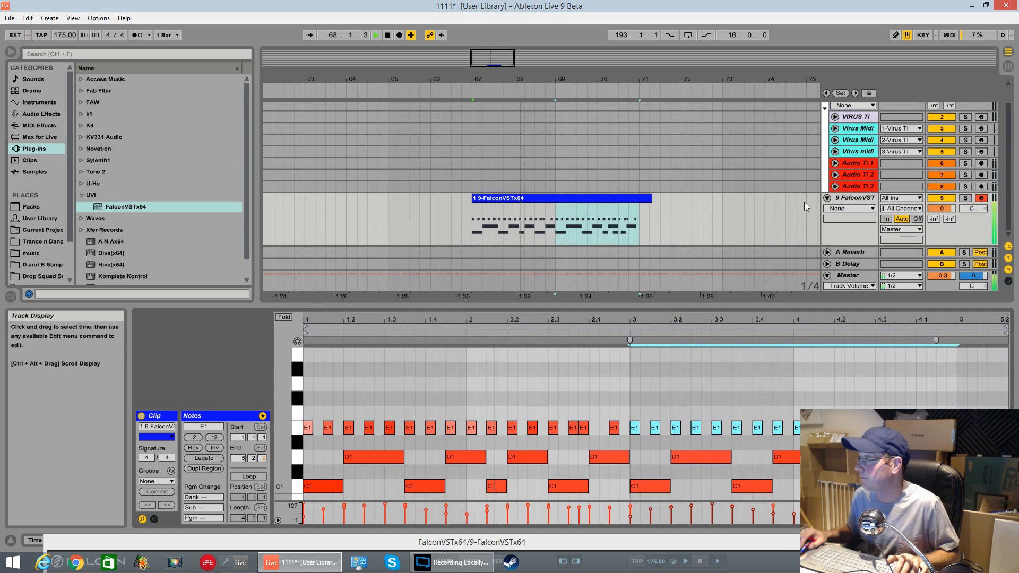
pyautogui.click(805, 213)
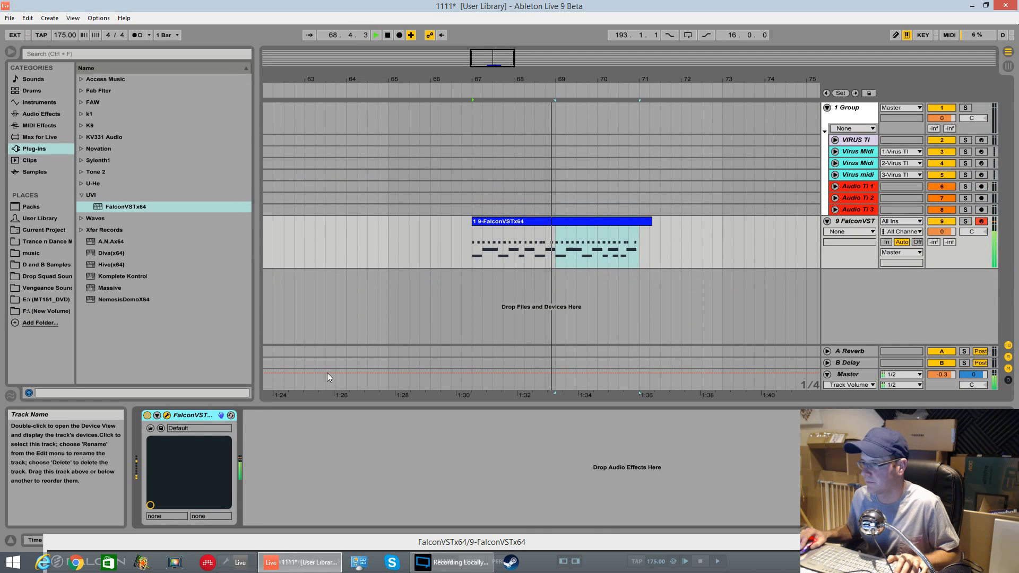
pyautogui.click(167, 415)
pyautogui.click(469, 39)
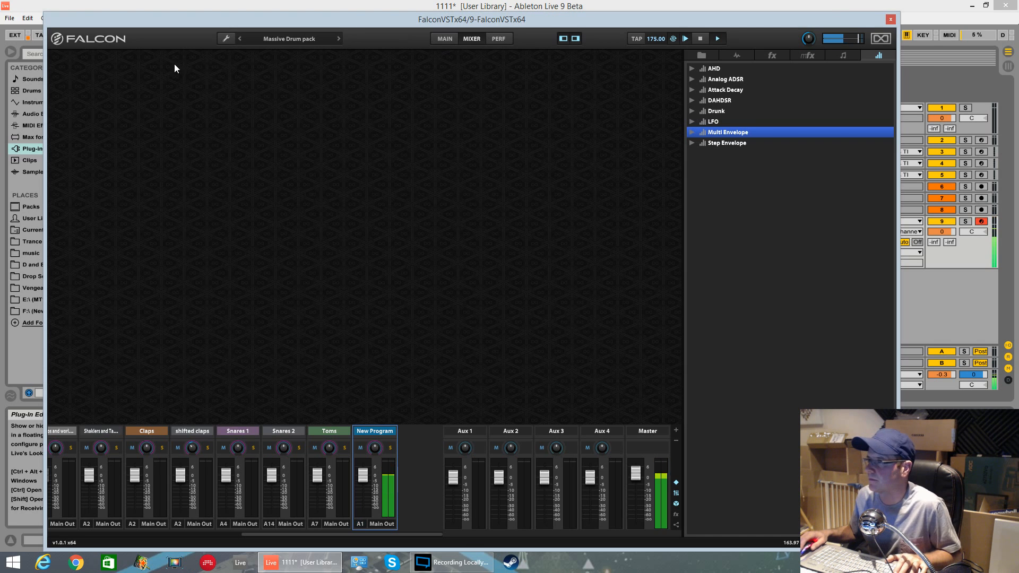
pyautogui.moveTo(516, 18); pyautogui.dragTo(590, 467)
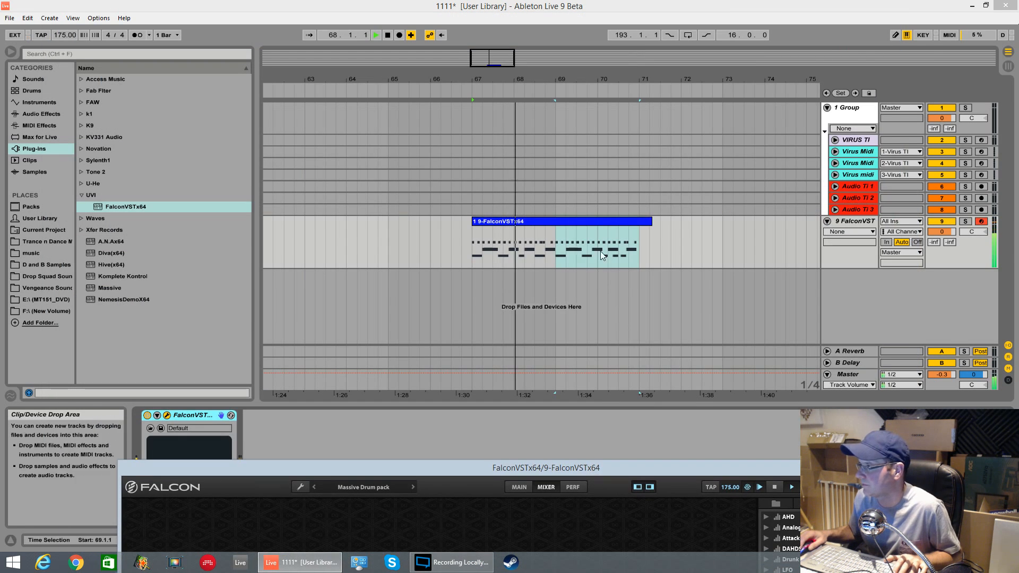
# Step: Move the last C1 and D1 notes of the clip slightly later
pyautogui.doubleClick(609, 225)
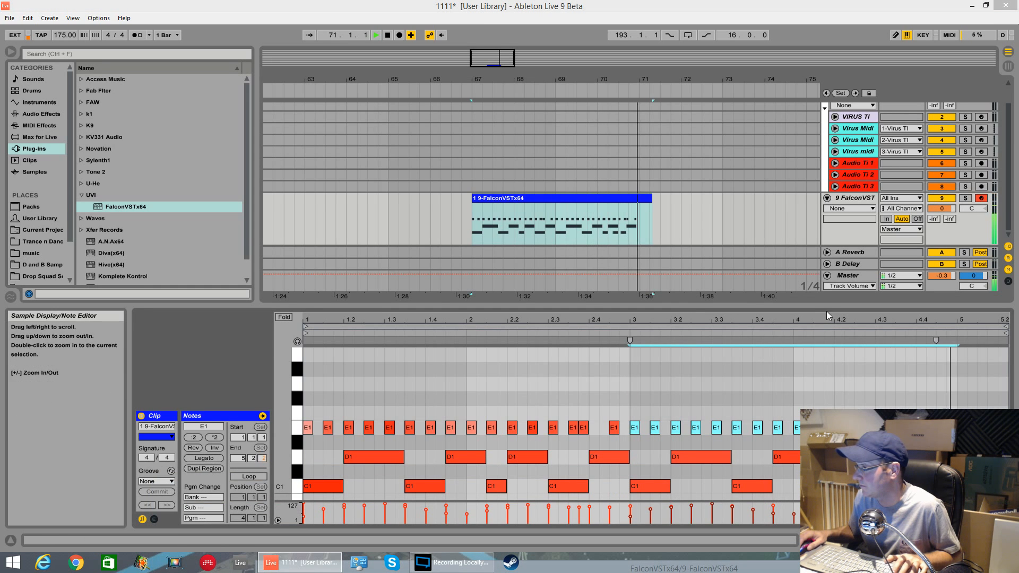
pyautogui.press('space')
pyautogui.moveTo(827, 299); pyautogui.dragTo(828, 168)
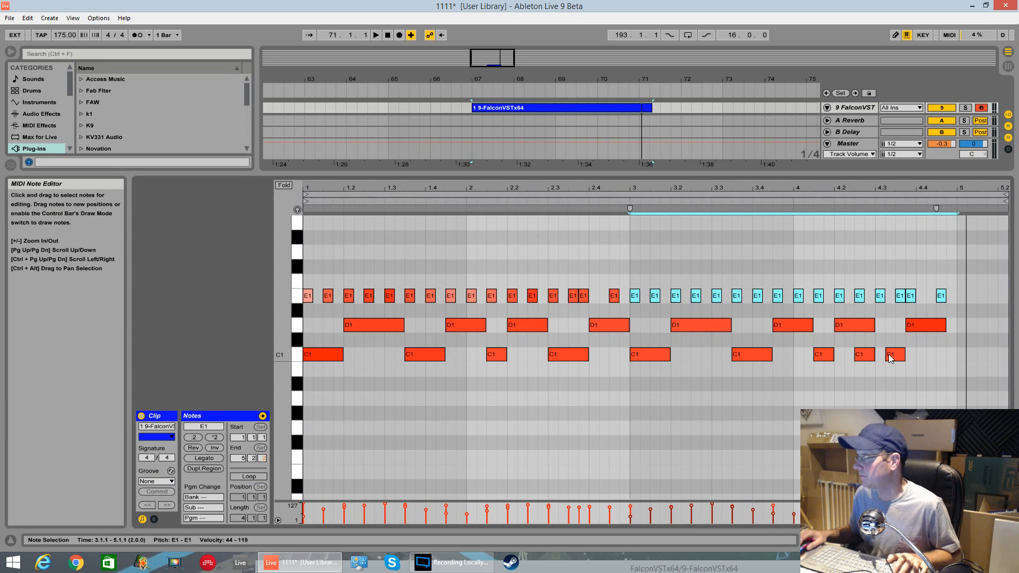
pyautogui.moveTo(889, 354); pyautogui.dragTo(901, 355)
pyautogui.press('space')
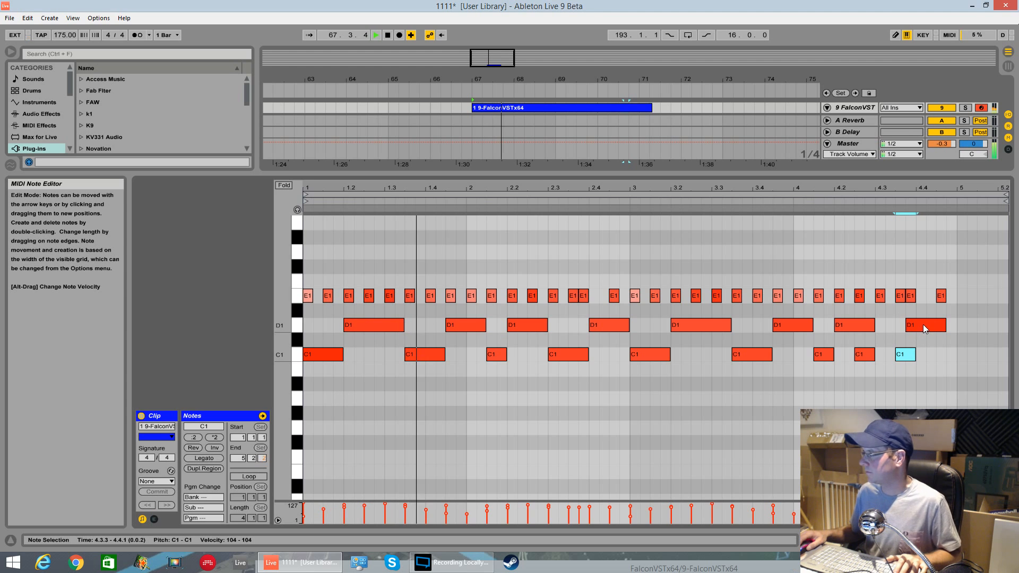
pyautogui.click(922, 324)
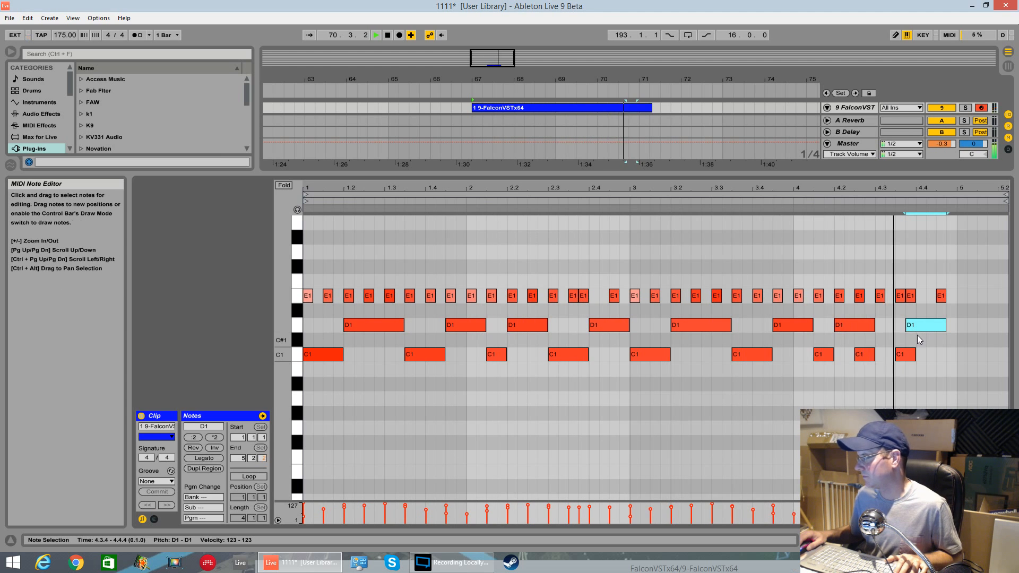
pyautogui.moveTo(912, 326); pyautogui.dragTo(923, 328)
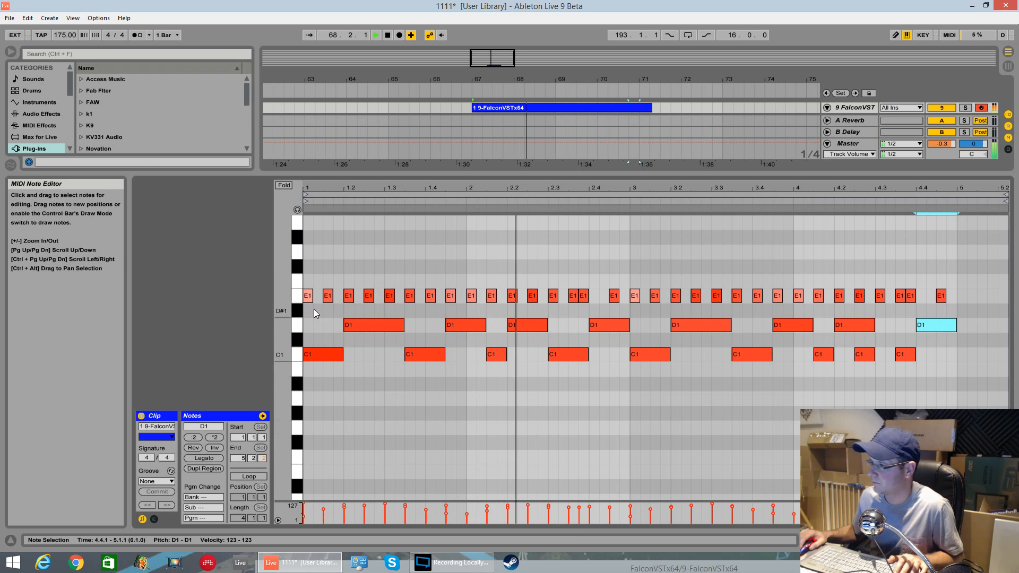
# Step: Reopen the Falcon plugin window and switch to its Main edit page
pyautogui.doubleClick(860, 113)
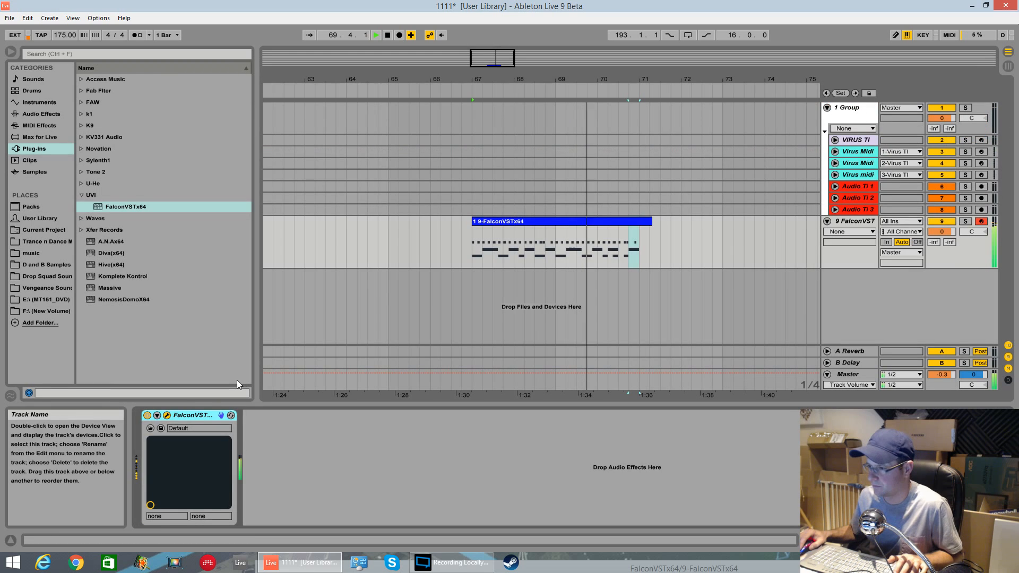
pyautogui.click(150, 428)
pyautogui.press('space')
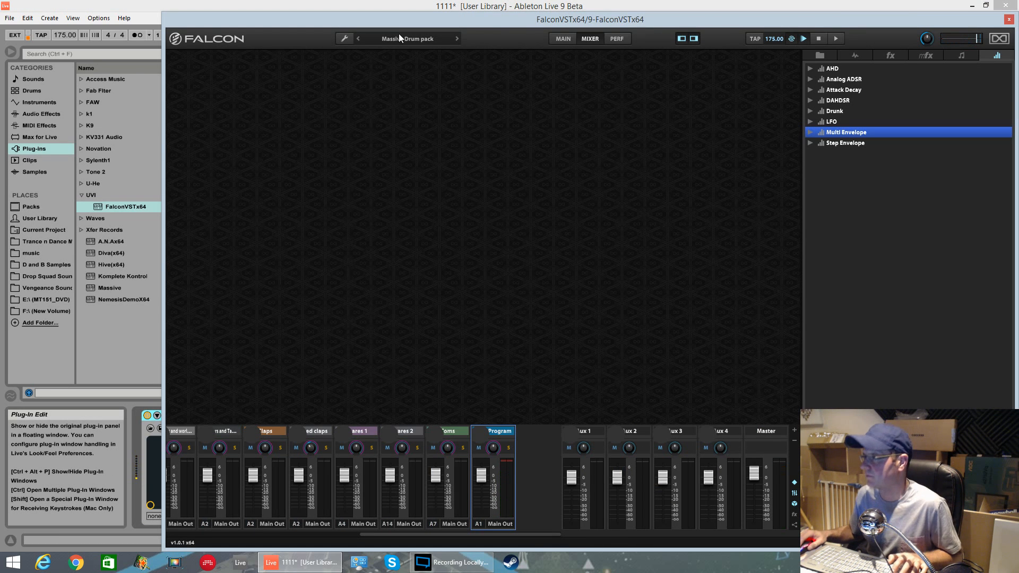
pyautogui.click(563, 43)
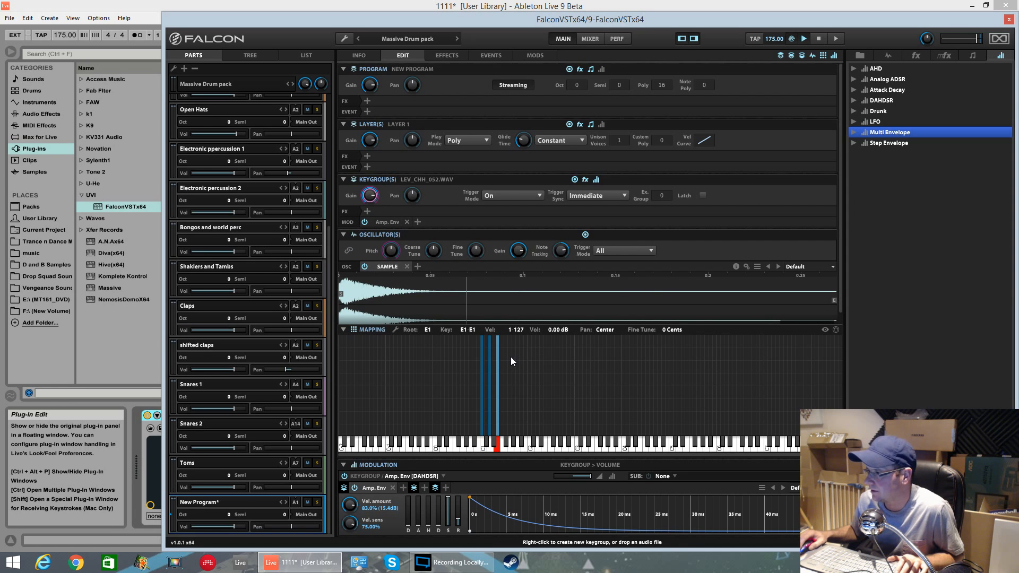
# Step: Lower the new part's keygroup gain to about -7.03 dB
pyautogui.moveTo(372, 198)
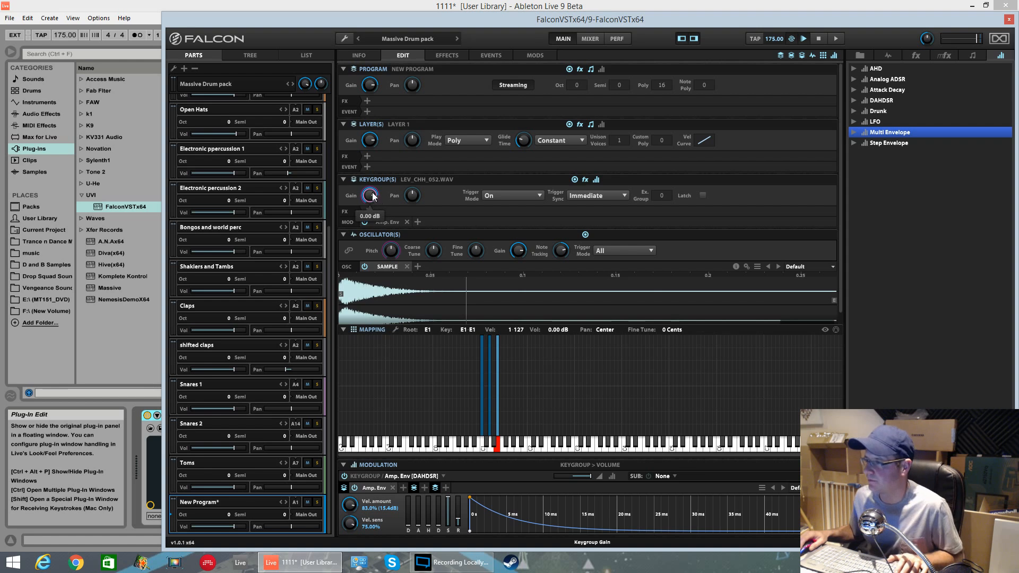
pyautogui.moveTo(375, 195); pyautogui.dragTo(380, 216)
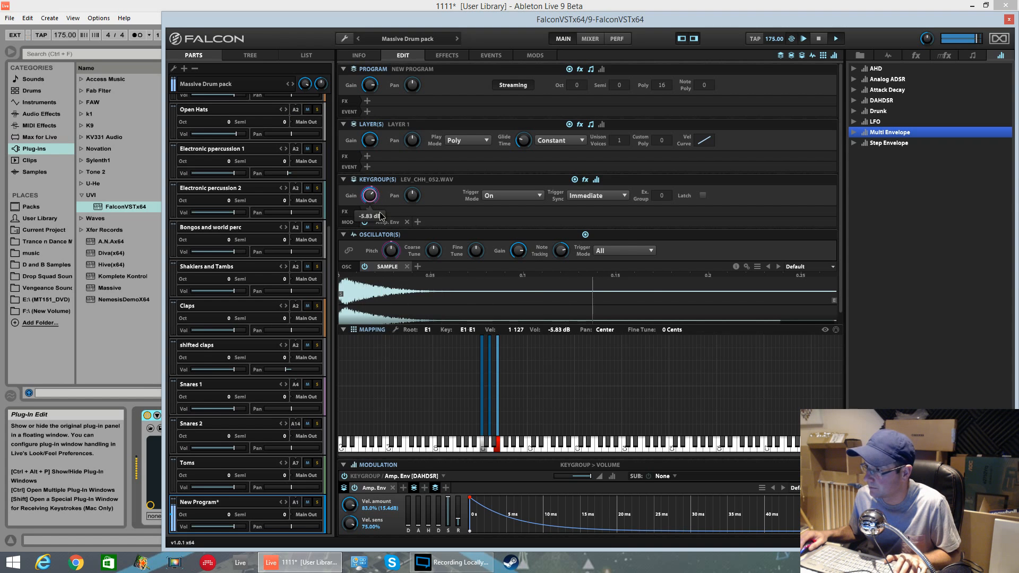
pyautogui.moveTo(381, 219); pyautogui.dragTo(382, 219)
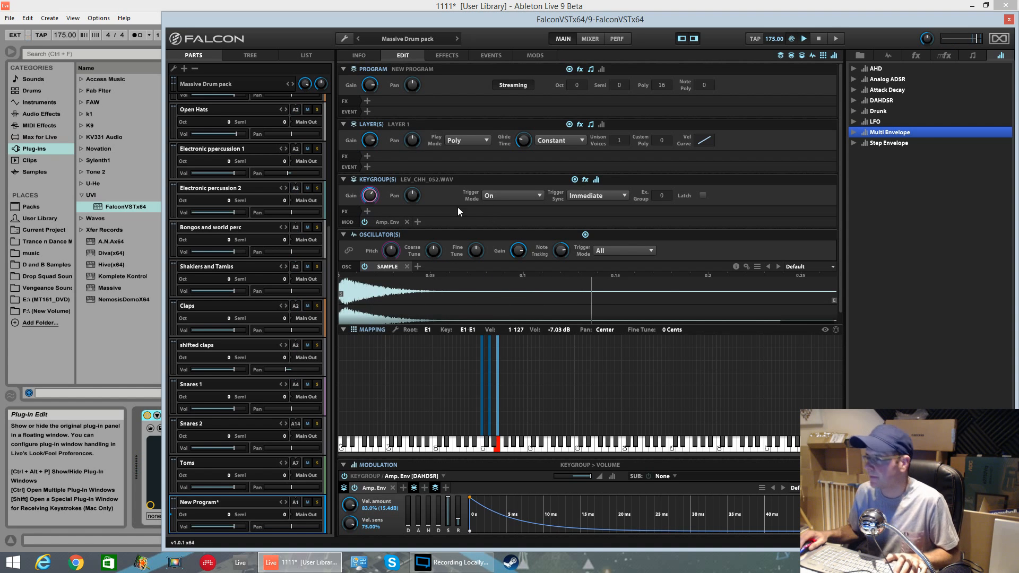
# Step: Add a Diffusion reverb effect to the keygroup and set its mix to 34%
pyautogui.click(368, 212)
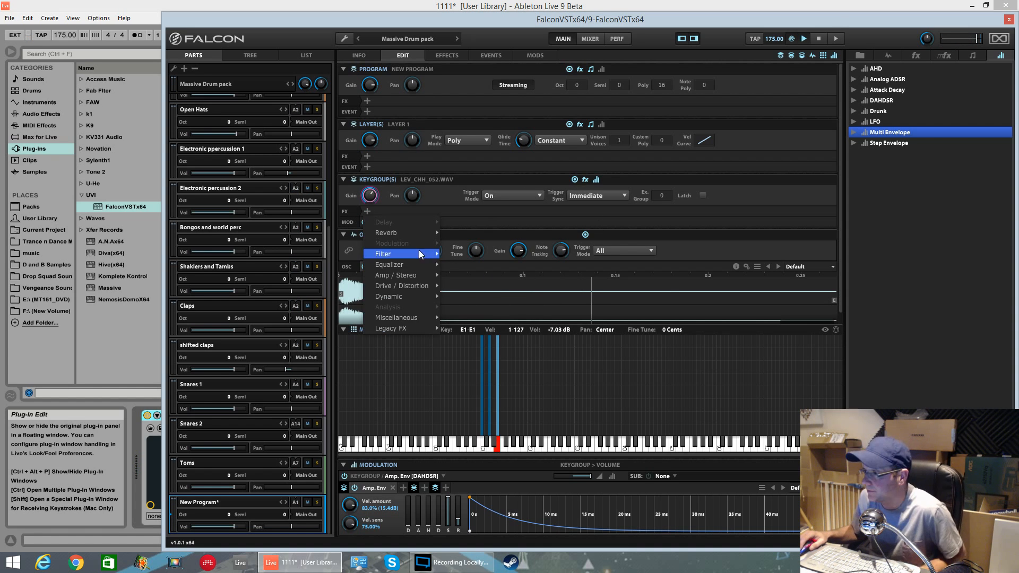
pyautogui.moveTo(414, 232)
pyautogui.click(470, 235)
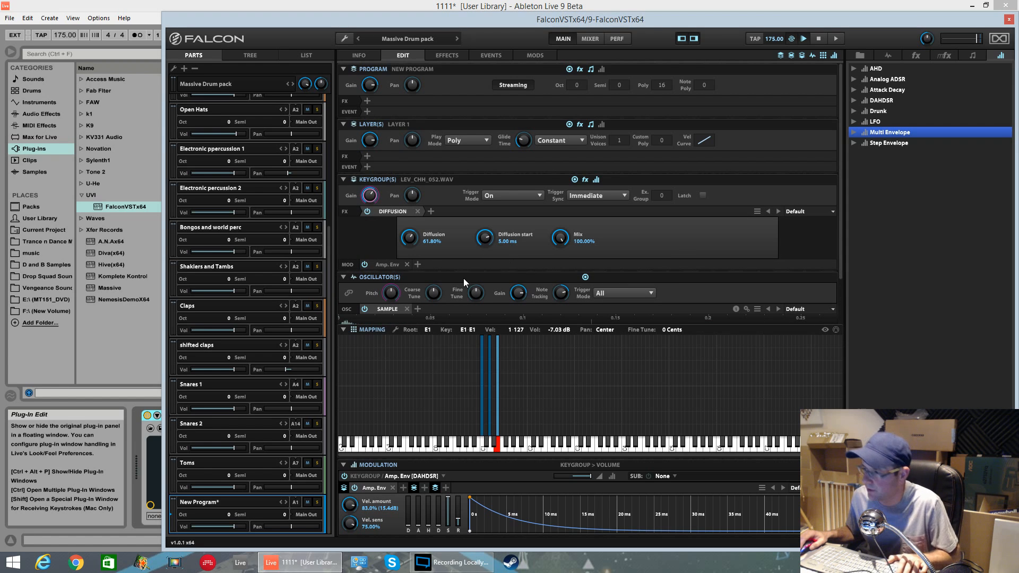
pyautogui.moveTo(558, 245); pyautogui.dragTo(591, 346)
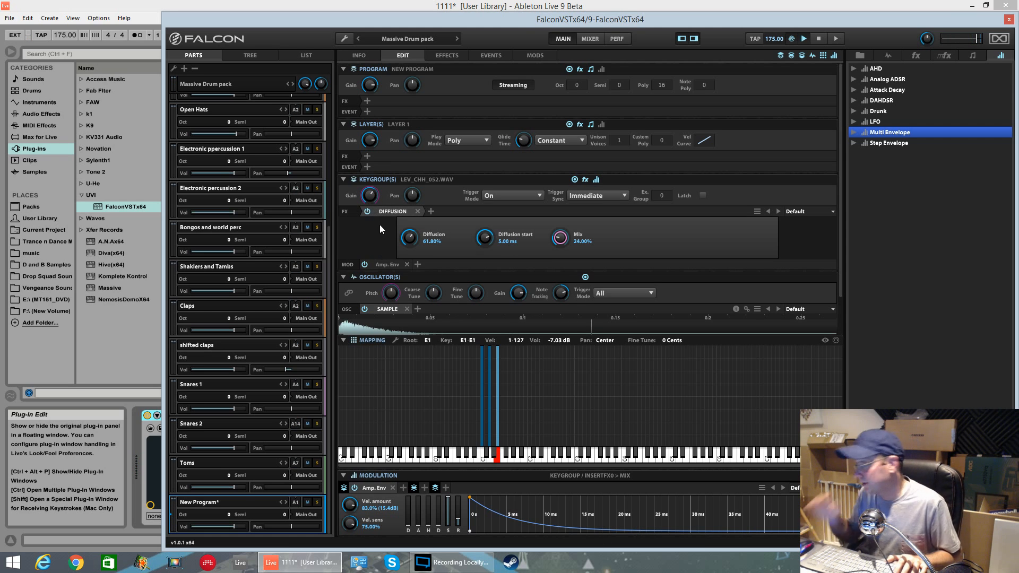
# Step: Add a Compressor to the snare keygroup on D1 and set its threshold to -6.16 dB and makeup to 13.80 dB
pyautogui.click(488, 373)
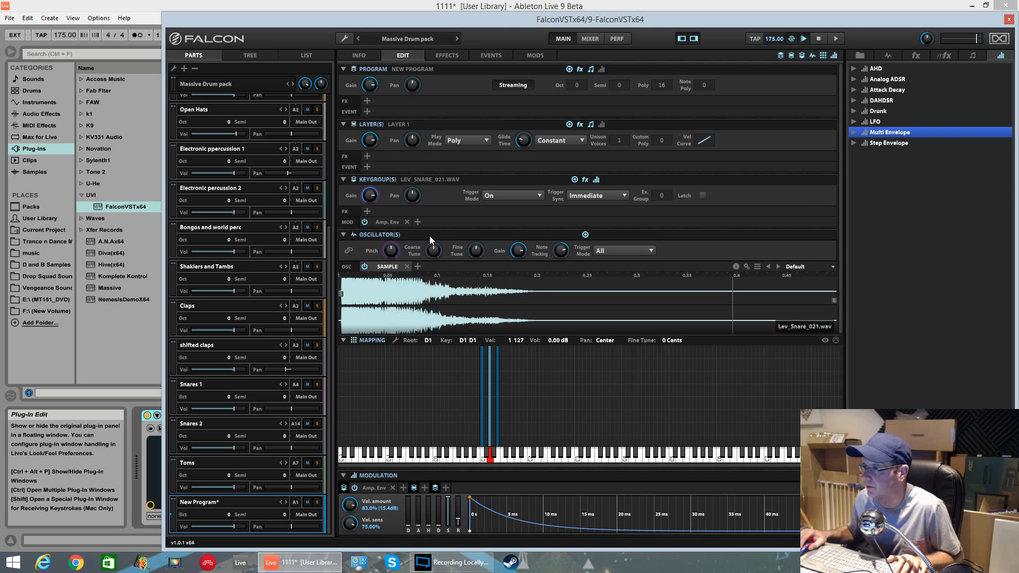
pyautogui.click(367, 210)
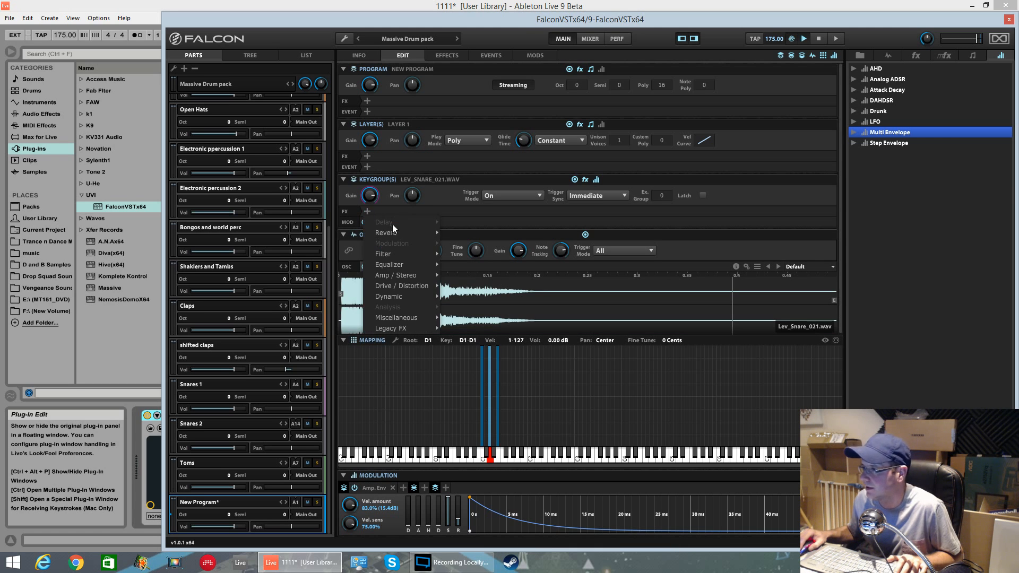
pyautogui.moveTo(402, 277)
pyautogui.moveTo(401, 295)
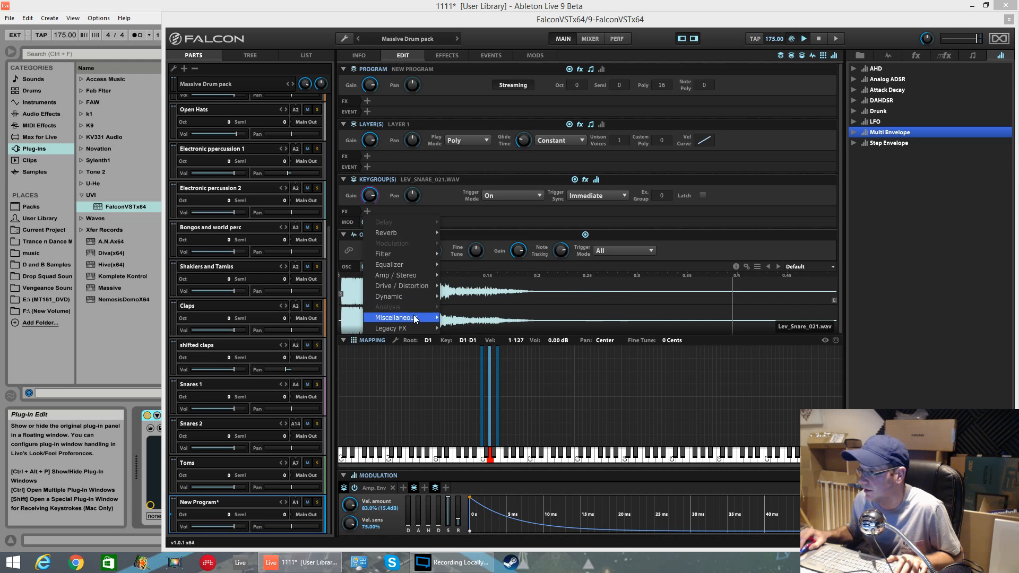
pyautogui.moveTo(409, 329)
pyautogui.moveTo(449, 329)
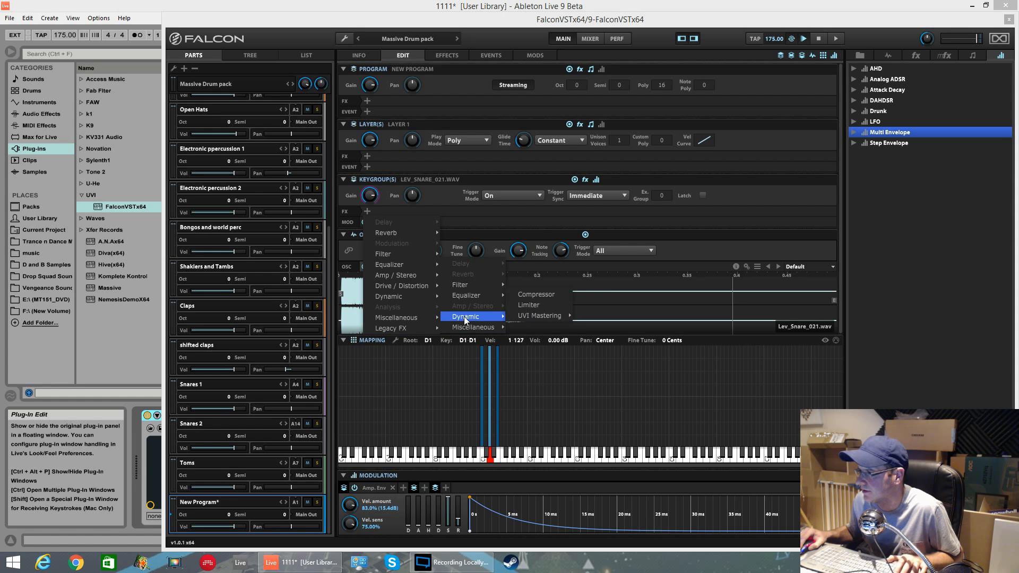
pyautogui.click(533, 293)
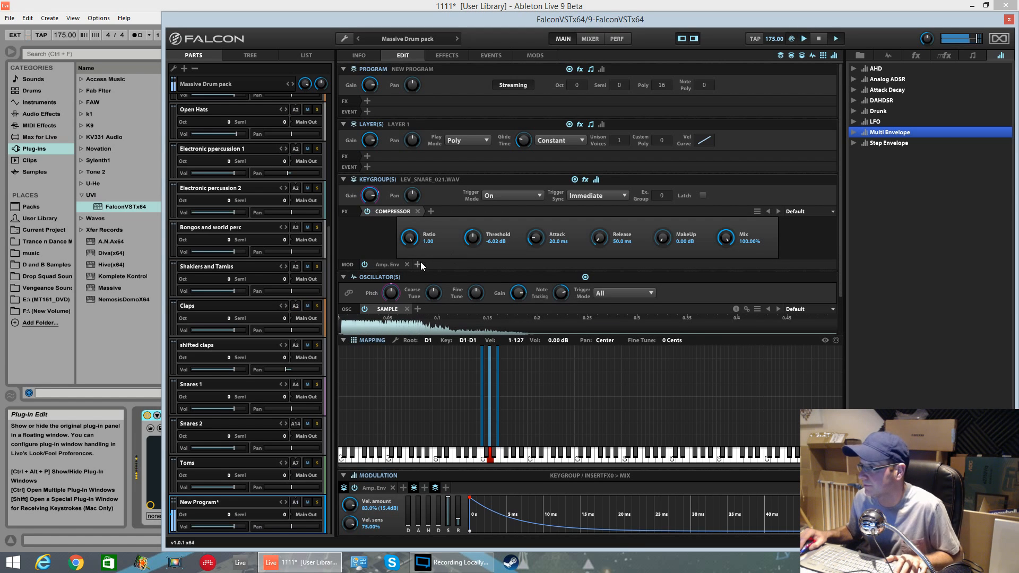
pyautogui.moveTo(472, 238)
pyautogui.mouseDown()
pyautogui.moveTo(479, 279)
pyautogui.moveTo(479, 247)
pyautogui.mouseUp()
pyautogui.moveTo(662, 237); pyautogui.dragTo(670, 120)
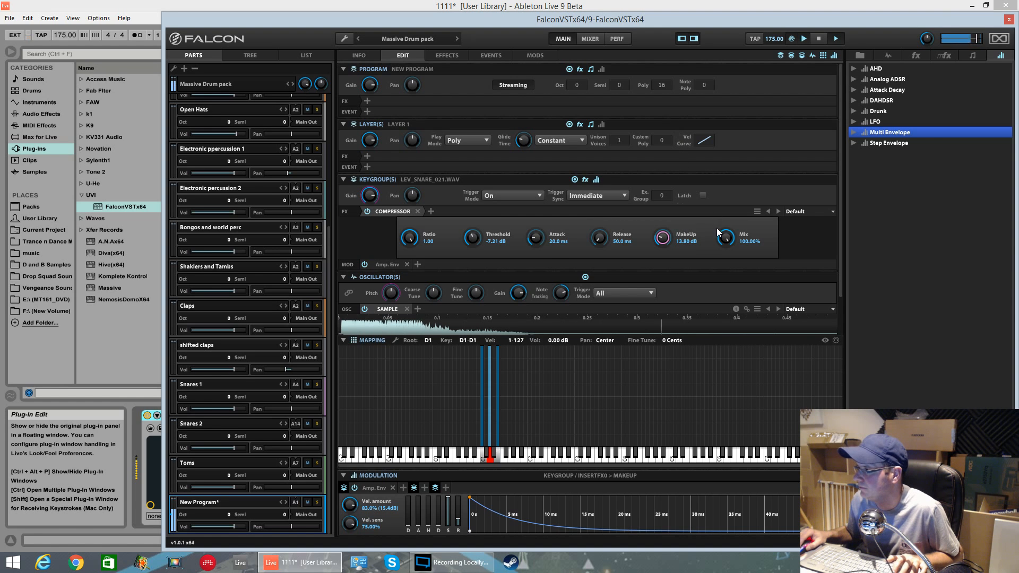
pyautogui.moveTo(471, 241); pyautogui.dragTo(450, 242)
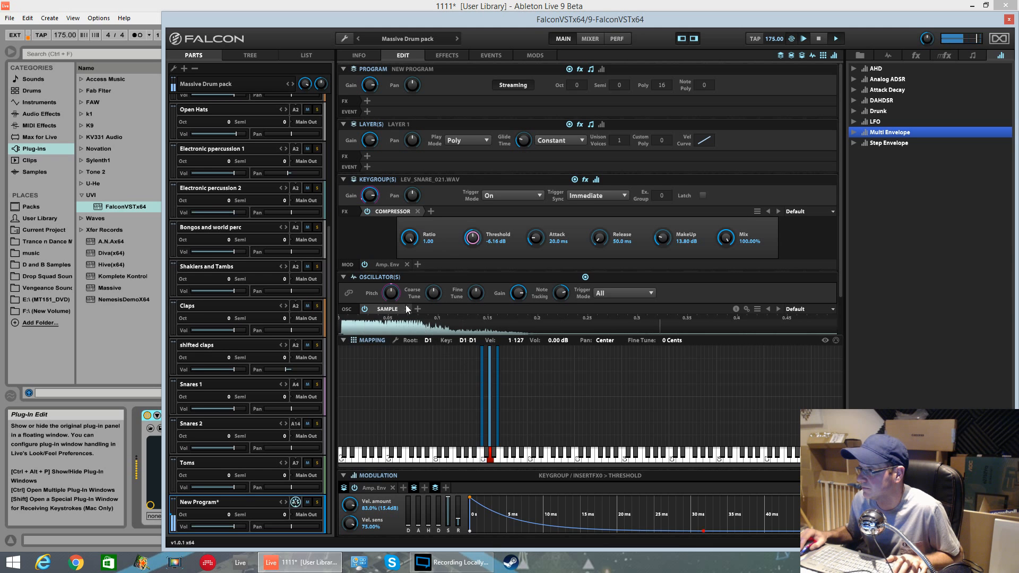
# Step: Lower the snare keygroup's gain to about -9.78 dB
pyautogui.moveTo(371, 193)
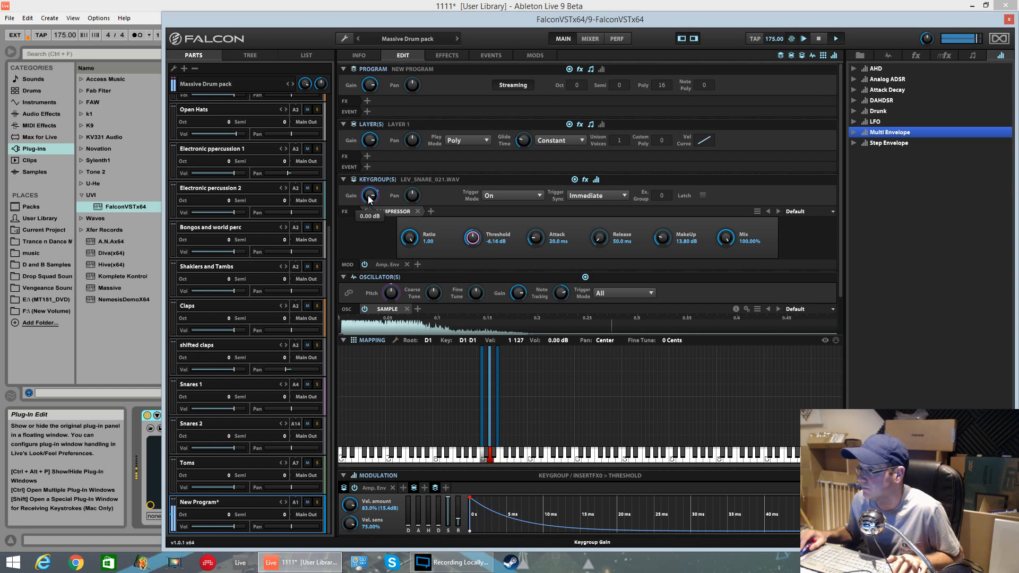
pyautogui.moveTo(371, 195); pyautogui.dragTo(380, 229)
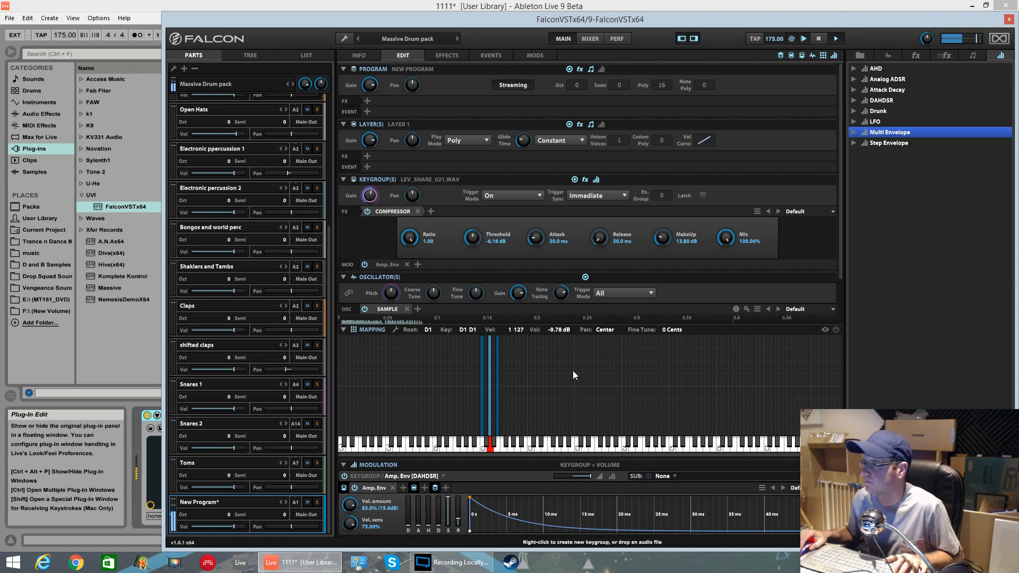
# Step: Add a default 8 Band EQ to the kick keygroup on C1 and cut Peak1 by about 11.4 dB near 194 Hz
pyautogui.click(482, 367)
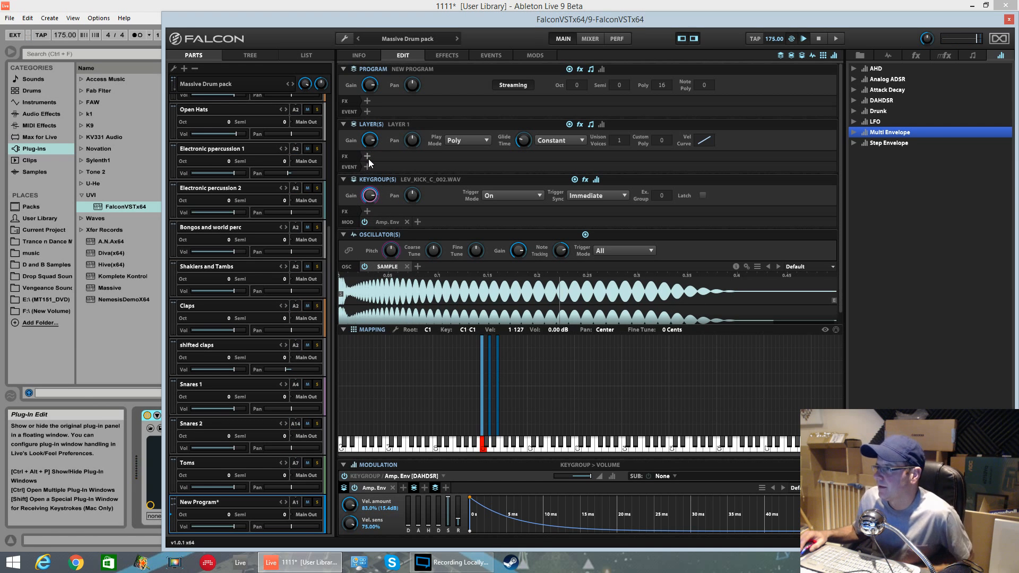
pyautogui.click(367, 211)
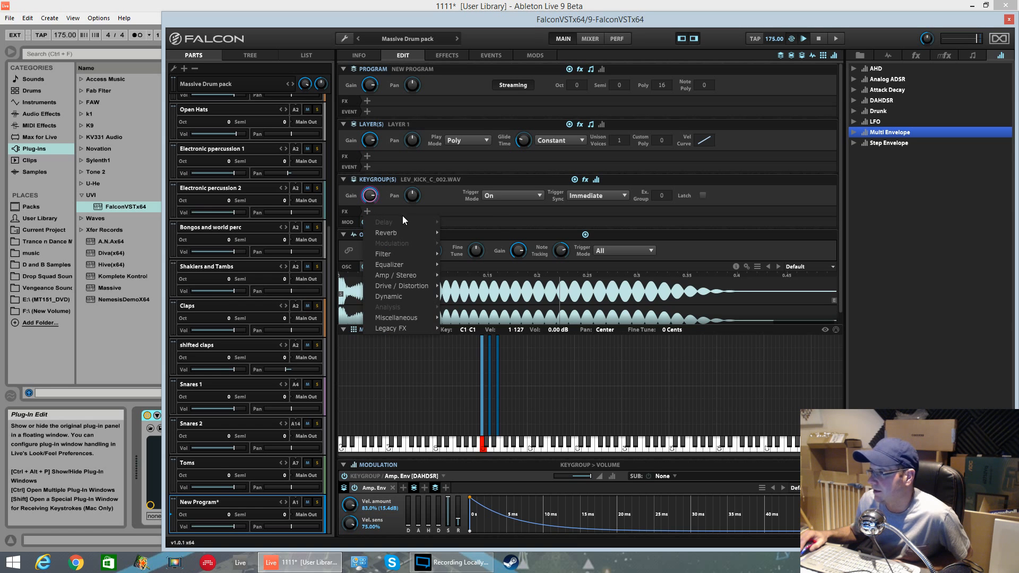
pyautogui.moveTo(399, 263)
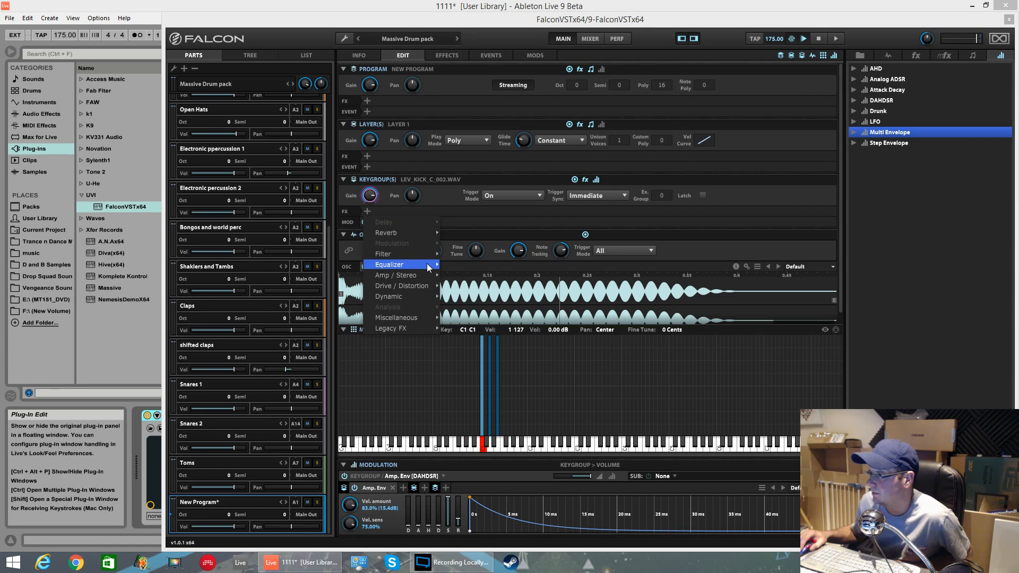
pyautogui.moveTo(475, 277)
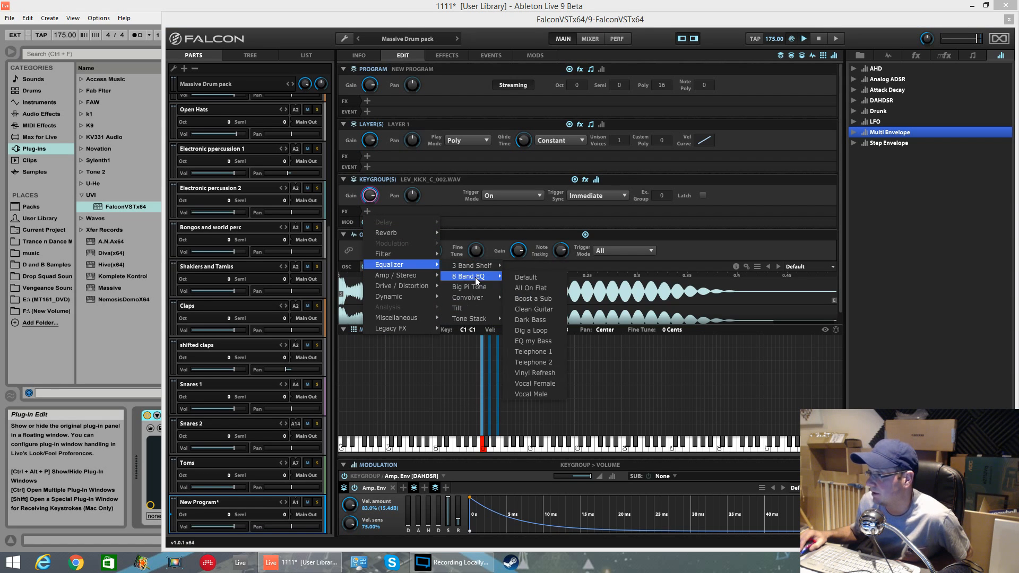
pyautogui.click(526, 278)
pyautogui.click(423, 284)
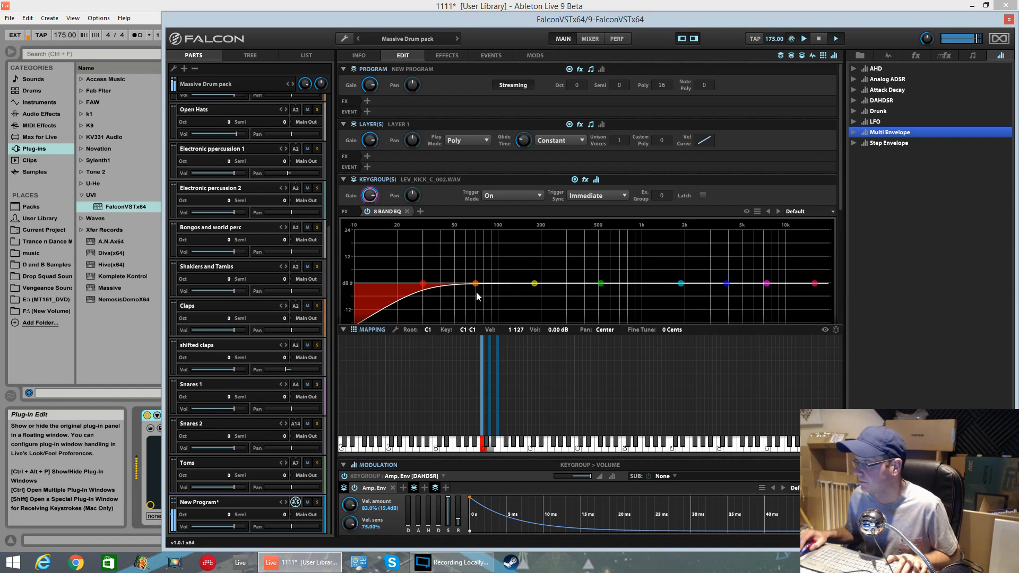
pyautogui.moveTo(476, 283)
pyautogui.mouseDown()
pyautogui.moveTo(488, 255)
pyautogui.moveTo(509, 264)
pyautogui.moveTo(584, 244)
pyautogui.moveTo(566, 268)
pyautogui.moveTo(481, 283)
pyautogui.moveTo(540, 288)
pyautogui.moveTo(539, 309)
pyautogui.mouseUp()
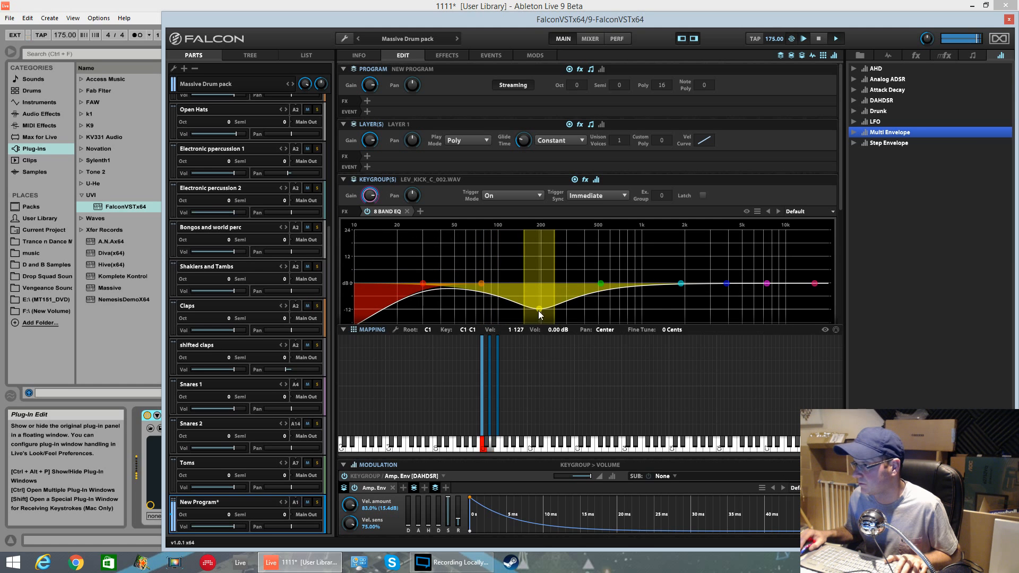
# Step: Open the EQ in an external window and narrow Peak1's Q to 3.44
pyautogui.click(747, 212)
pyautogui.moveTo(381, 7); pyautogui.dragTo(698, 186)
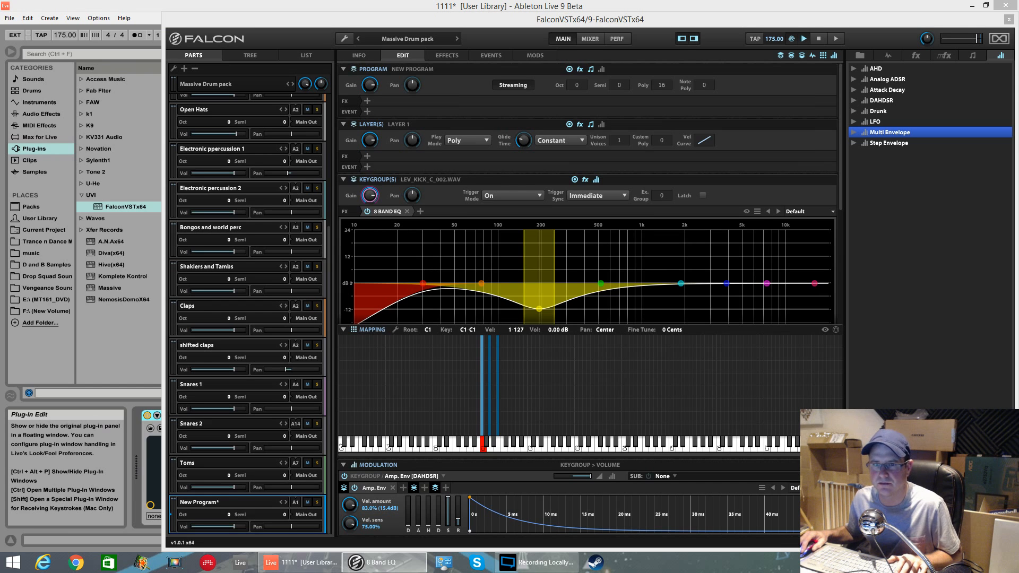
pyautogui.moveTo(0, 166); pyautogui.dragTo(473, 215)
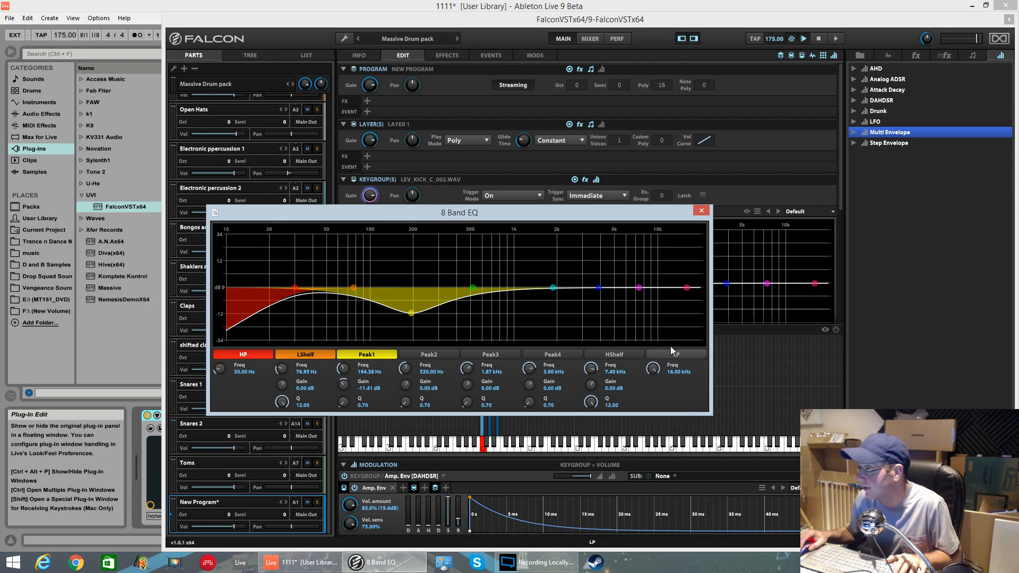
pyautogui.moveTo(547, 208); pyautogui.dragTo(550, 146)
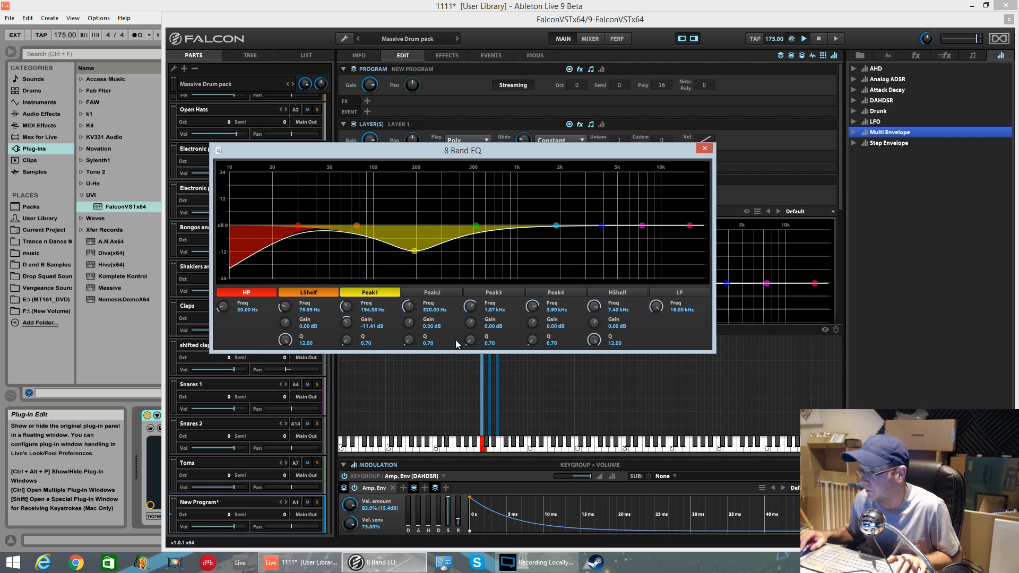
pyautogui.moveTo(346, 341); pyautogui.dragTo(349, 316)
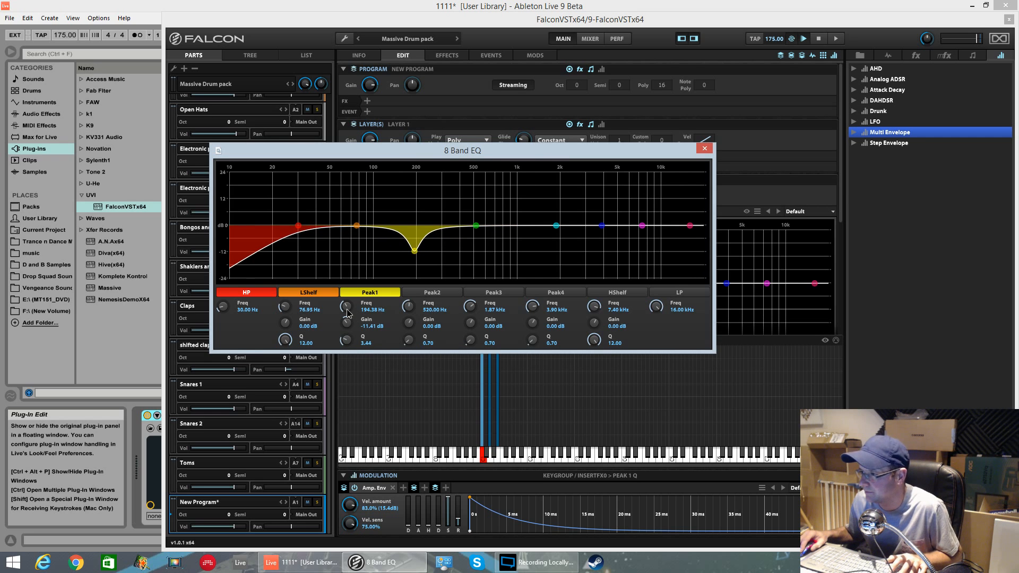
# Step: Cut Peak2 by about 2 dB near 508 Hz and nudge the high-pass and low-shelf points slightly
pyautogui.moveTo(505, 24); pyautogui.dragTo(503, 112)
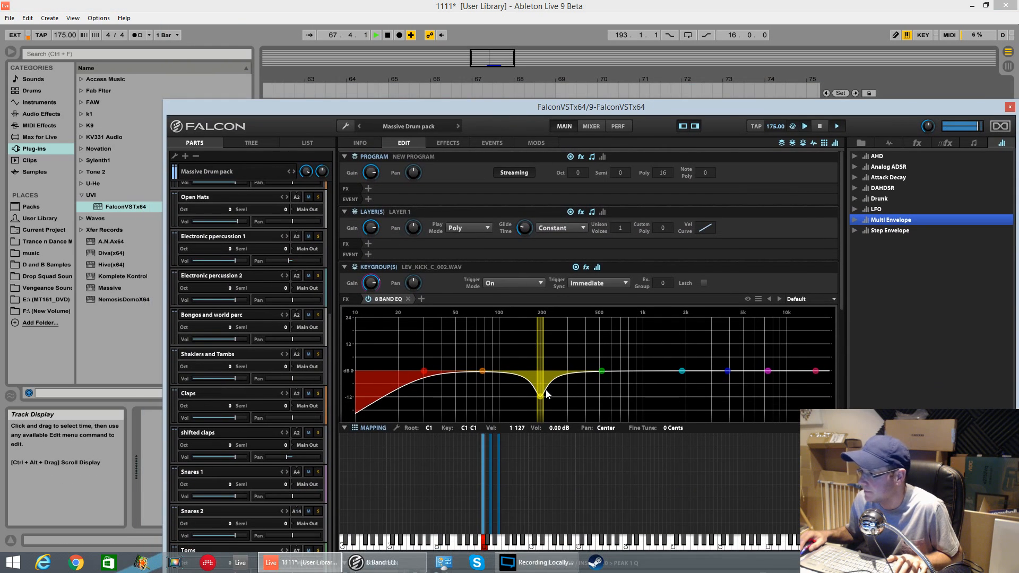
pyautogui.moveTo(540, 396)
pyautogui.mouseDown()
pyautogui.moveTo(536, 331)
pyautogui.moveTo(539, 406)
pyautogui.moveTo(520, 405)
pyautogui.moveTo(541, 396)
pyautogui.mouseUp()
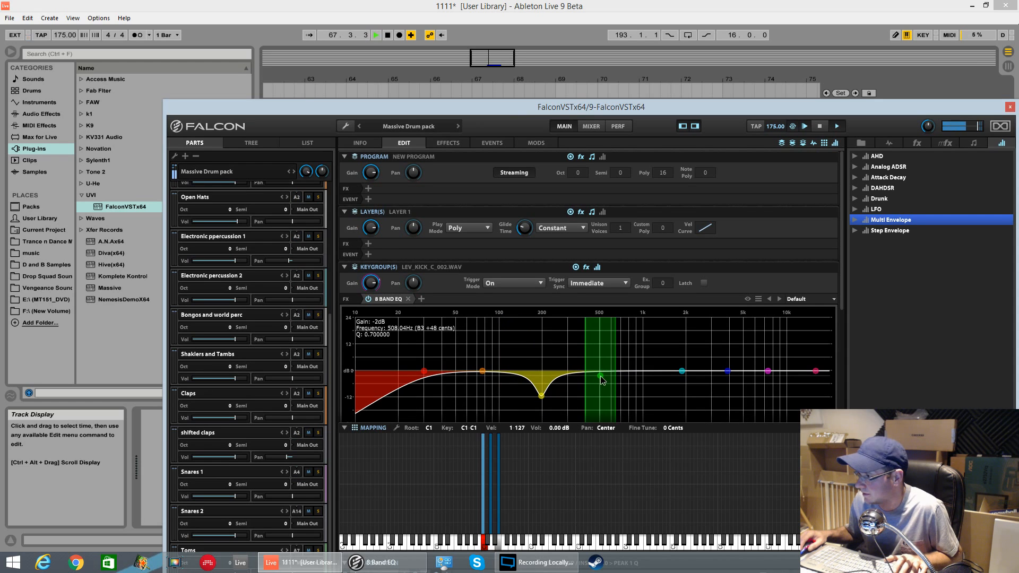
pyautogui.moveTo(603, 373); pyautogui.dragTo(601, 377)
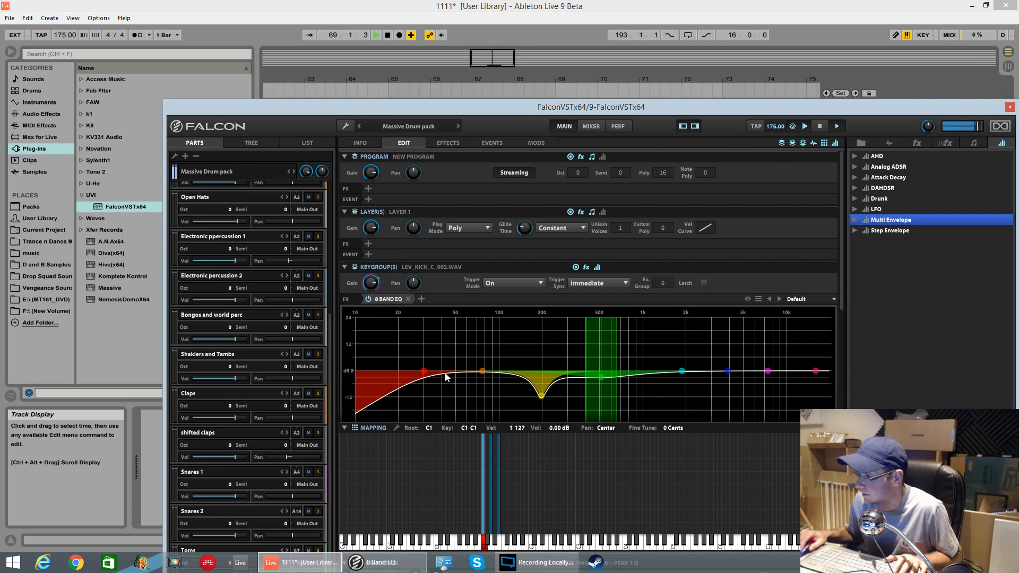
pyautogui.moveTo(425, 374); pyautogui.dragTo(412, 372)
pyautogui.moveTo(482, 371)
pyautogui.mouseDown()
pyautogui.moveTo(496, 373)
pyautogui.moveTo(486, 374)
pyautogui.mouseUp()
# Step: Reopen the Falcon plugin window and set the Bongos and world perc part to MIDI channel 1
pyautogui.moveTo(968, 105); pyautogui.dragTo(811, 120)
pyautogui.click(852, 122)
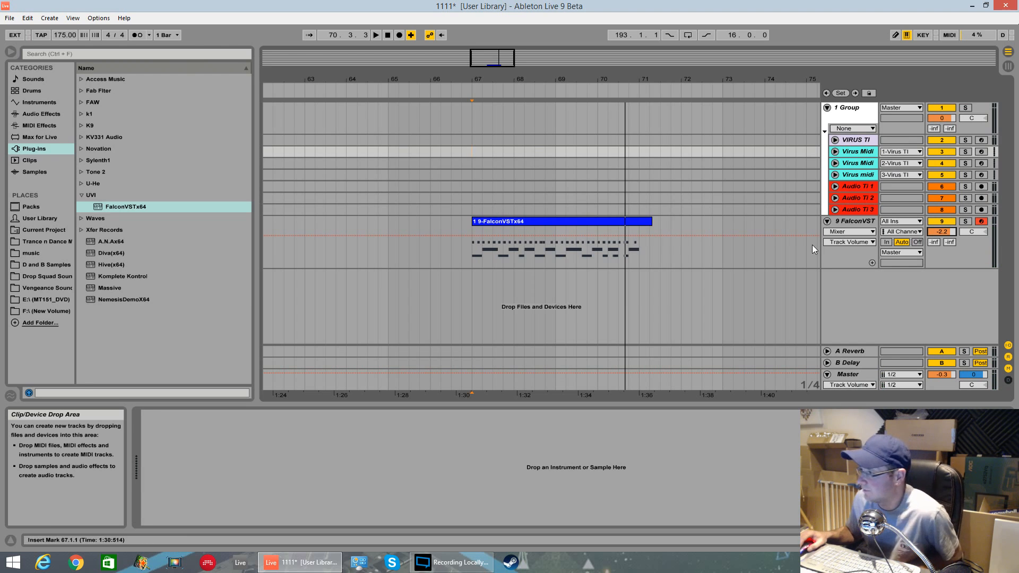
pyautogui.click(867, 222)
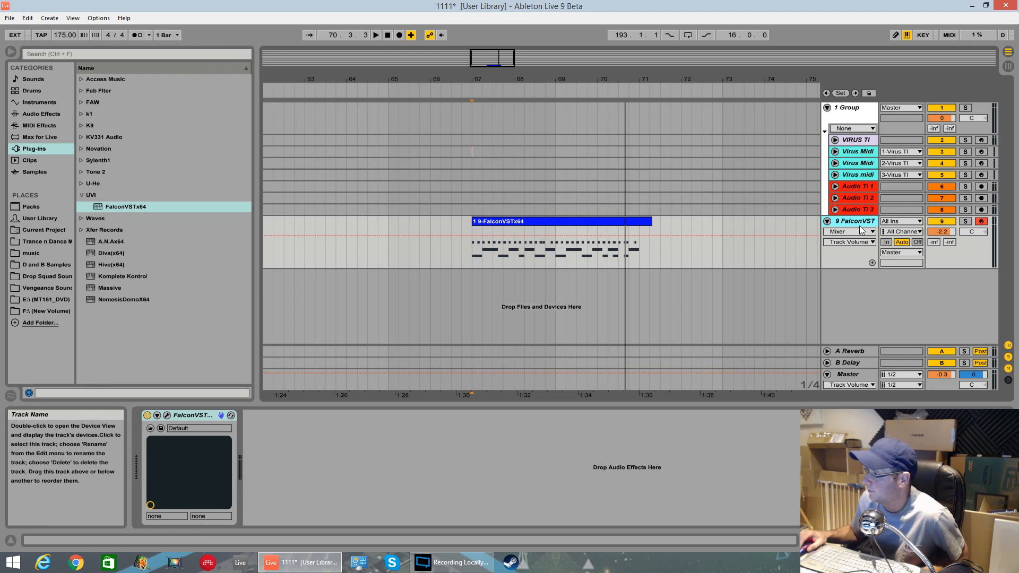
pyautogui.click(166, 415)
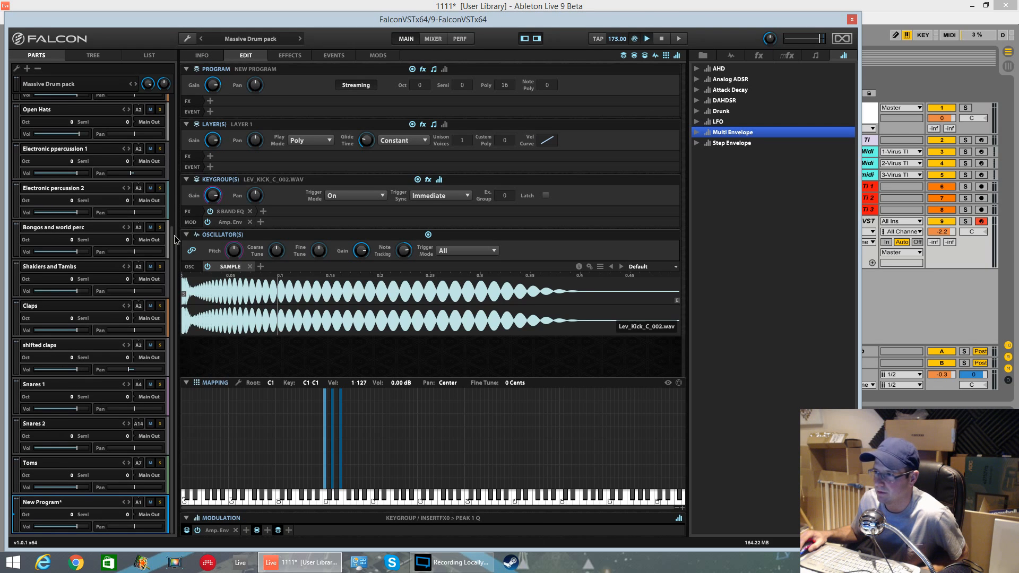
pyautogui.scroll(3, 88, 430)
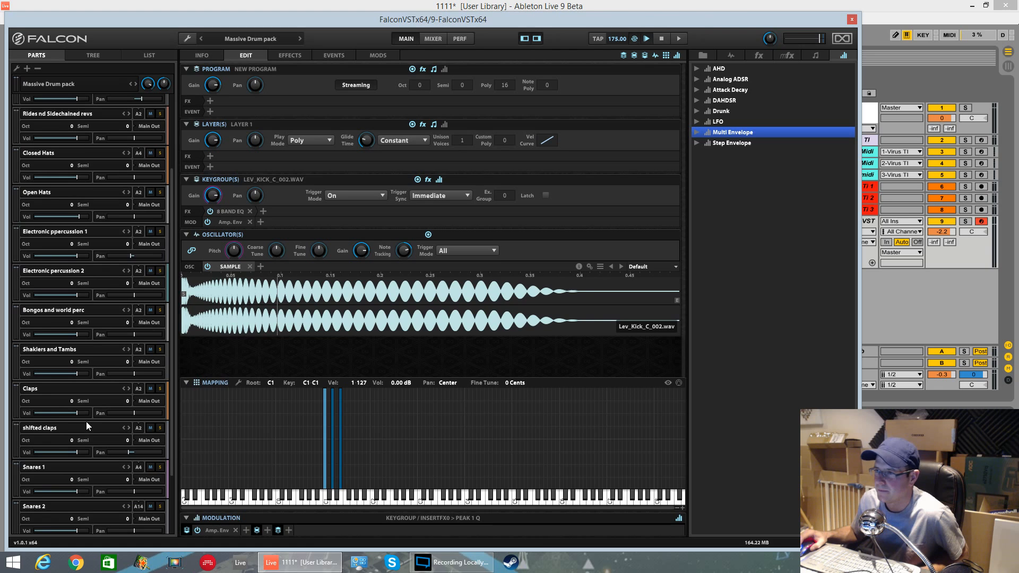
pyautogui.click(63, 312)
pyautogui.click(138, 311)
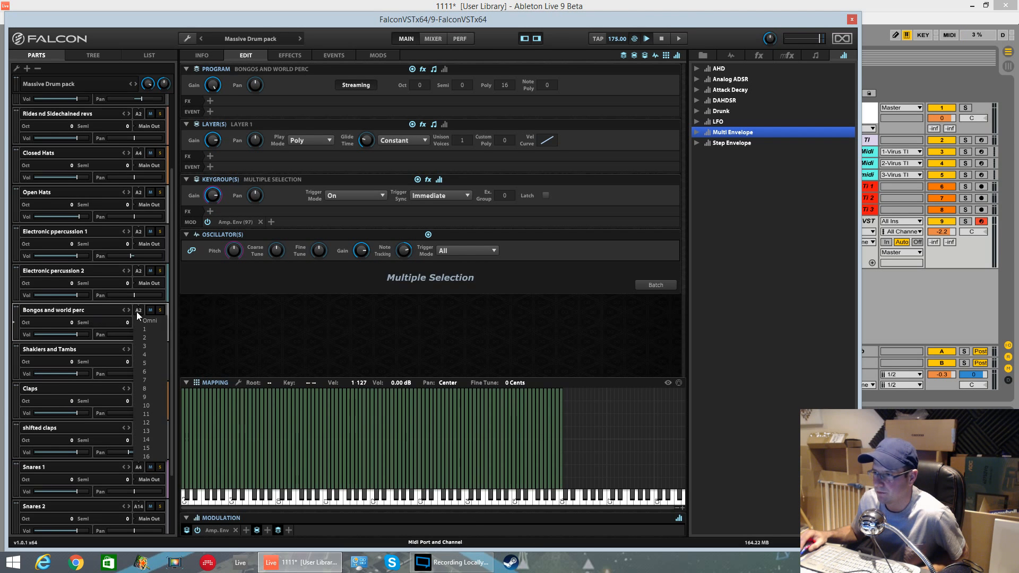
pyautogui.click(153, 329)
# Step: Set the New Program part to MIDI channel 10
pyautogui.scroll(-3, 169, 368)
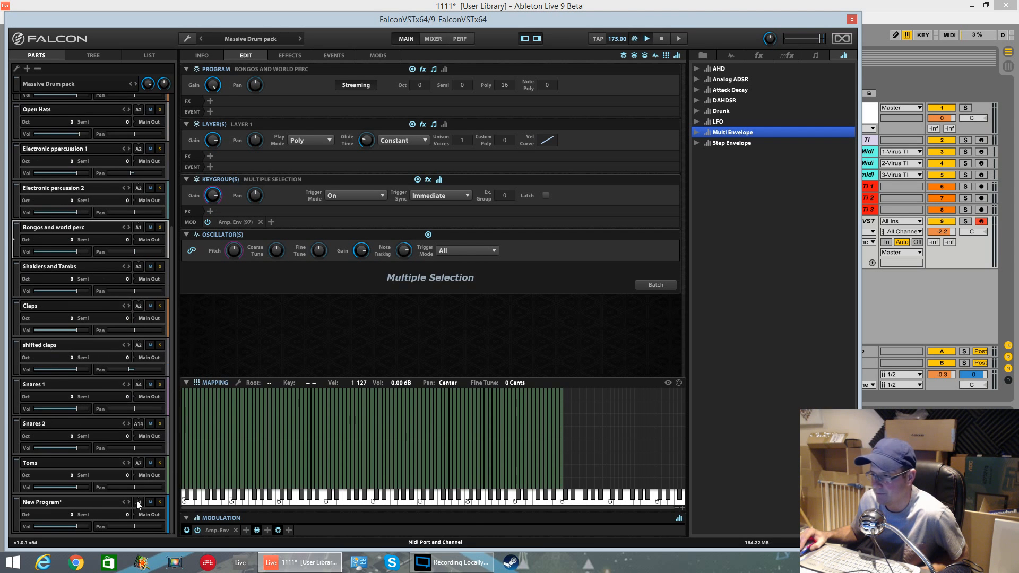
pyautogui.click(137, 501)
pyautogui.click(146, 440)
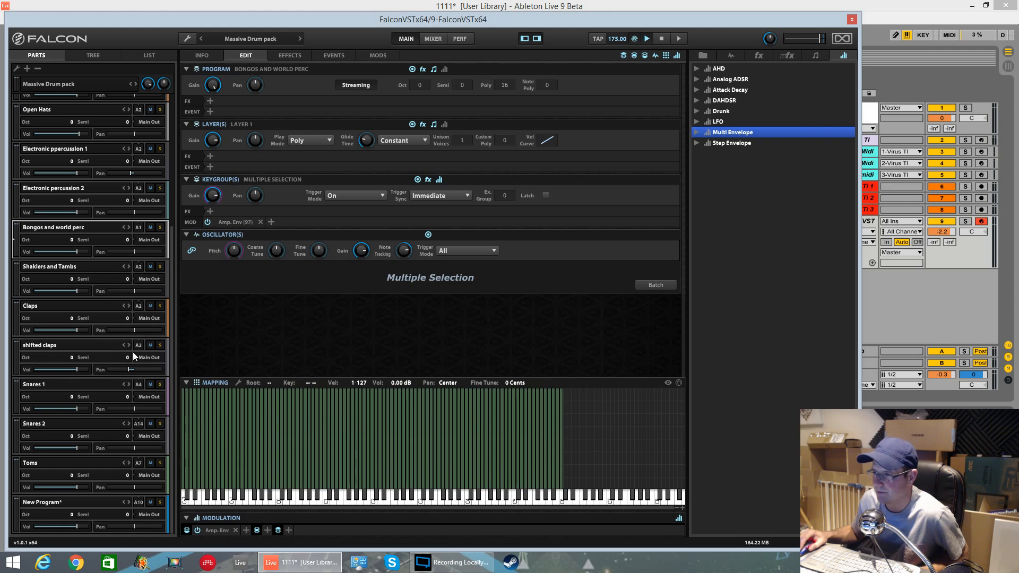
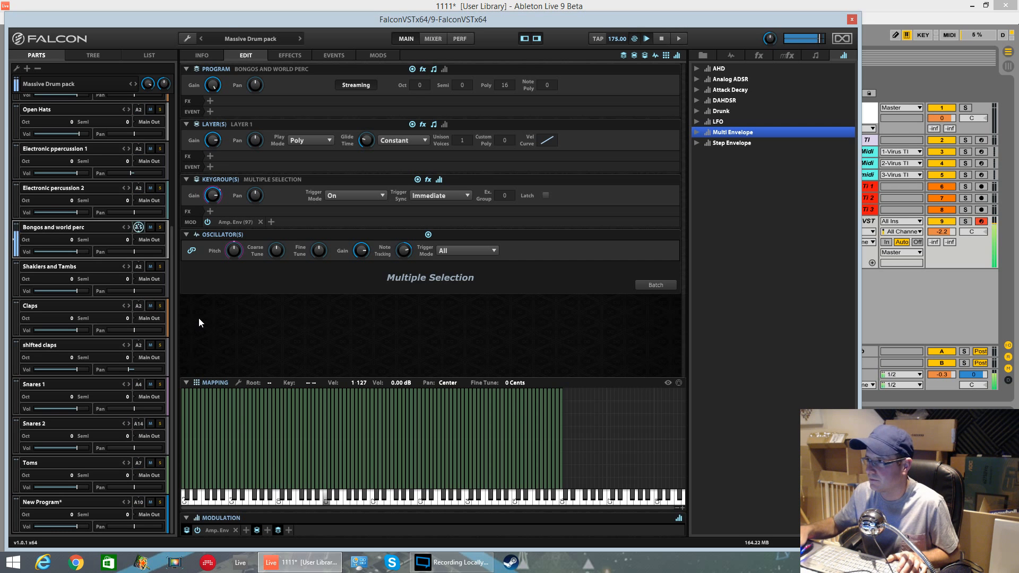
# Step: Select the Lev_Conga_01 keygroup at C1 in the Bongos and world perc part and copy it
pyautogui.moveTo(450, 19); pyautogui.dragTo(442, 292)
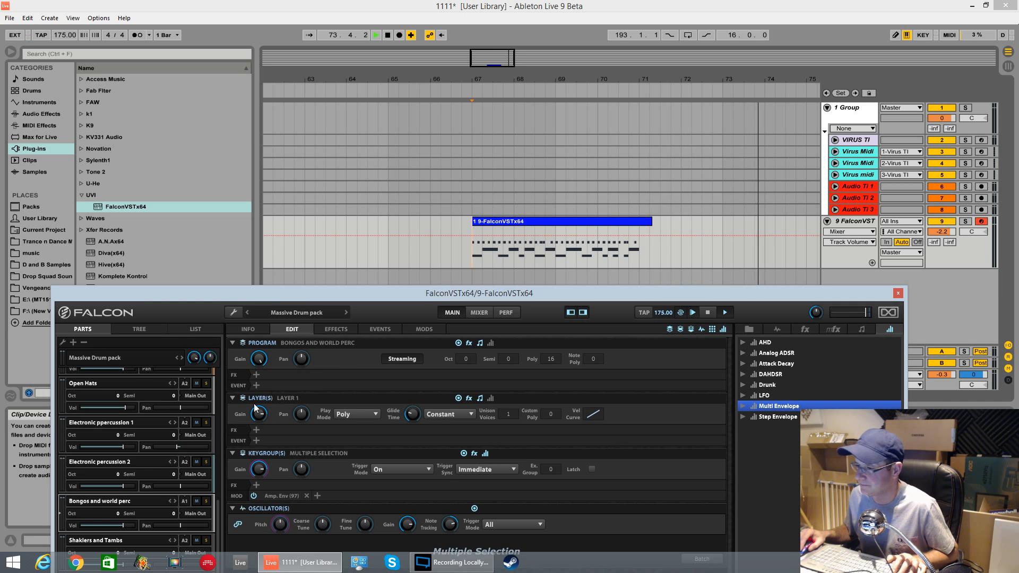
pyautogui.moveTo(274, 295); pyautogui.dragTo(283, 186)
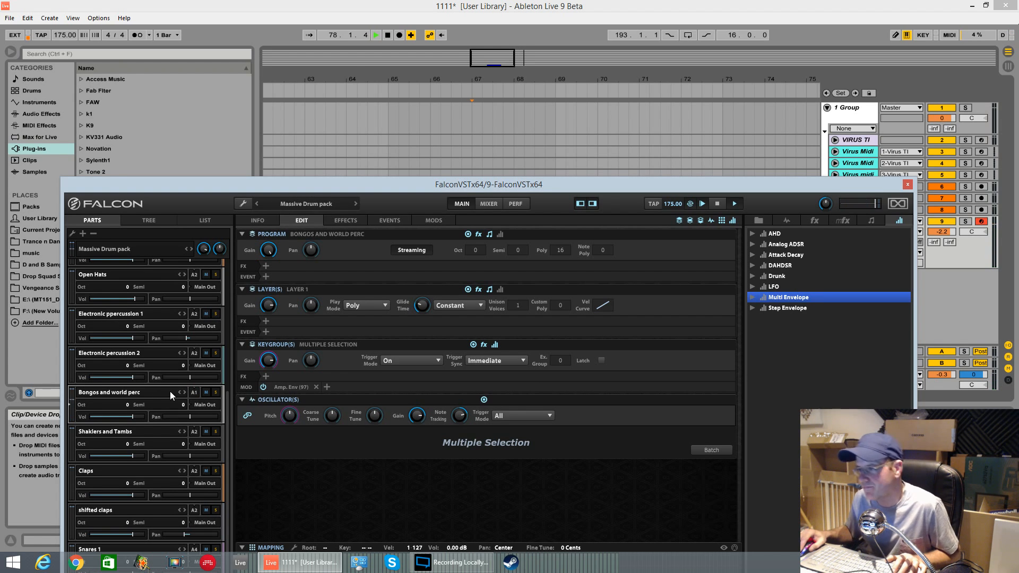
pyautogui.moveTo(339, 185); pyautogui.dragTo(371, 8)
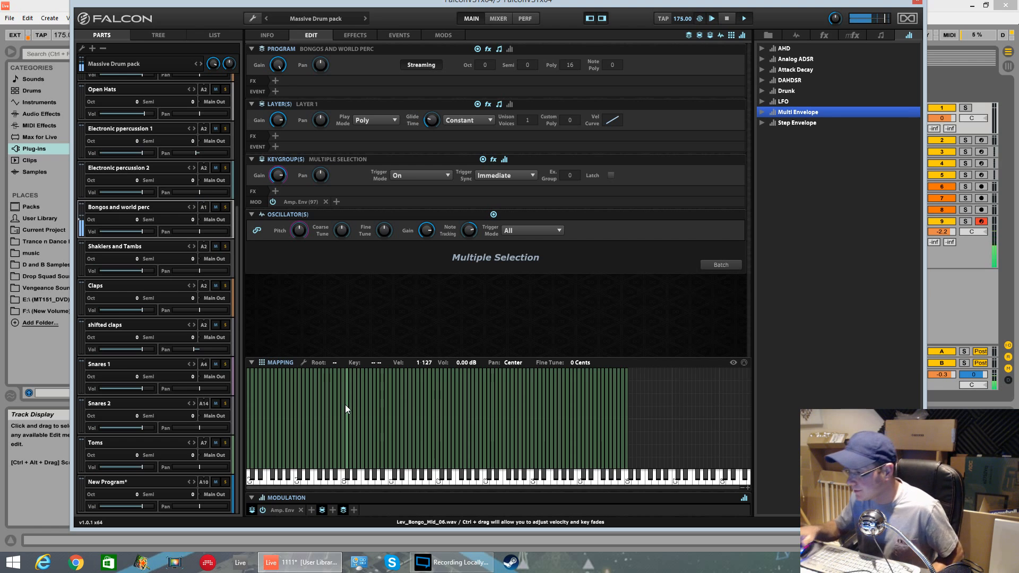
pyautogui.click(390, 456)
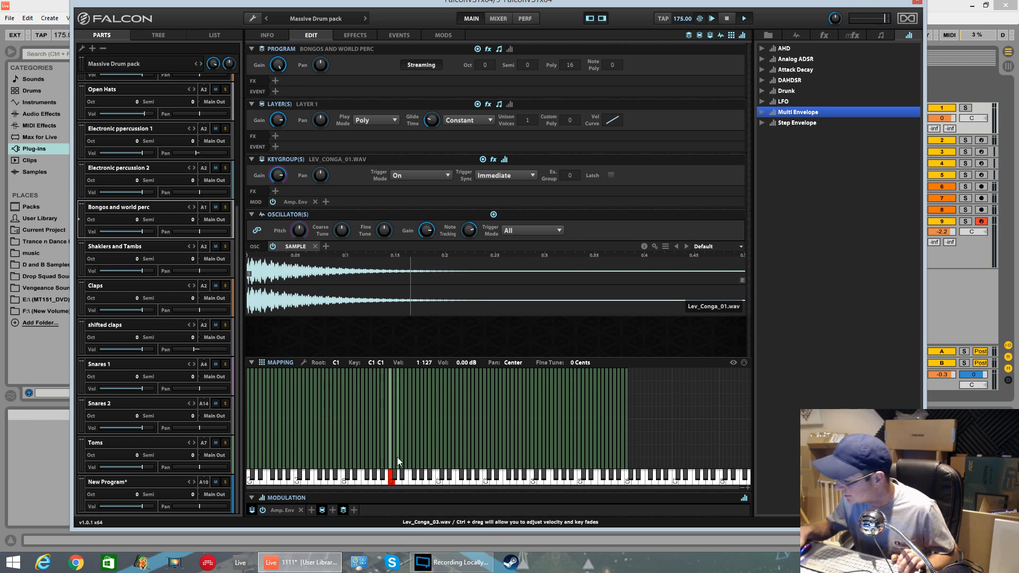
pyautogui.keyDown('ctrl'); pyautogui.click(396, 457); pyautogui.keyUp('ctrl')
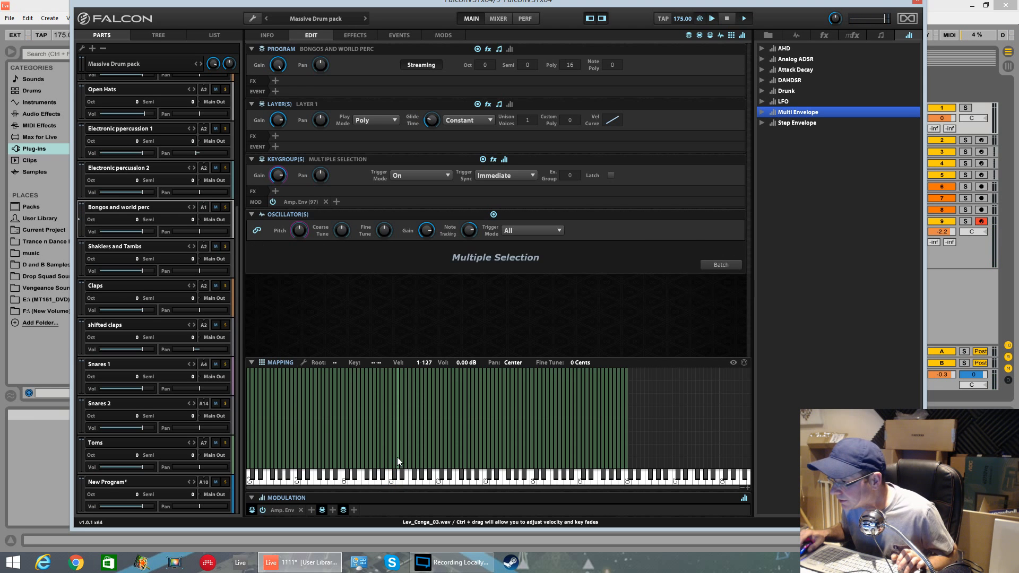
pyautogui.click(390, 456)
pyautogui.rightClick(393, 455)
pyautogui.click(390, 457)
pyautogui.rightClick(388, 456)
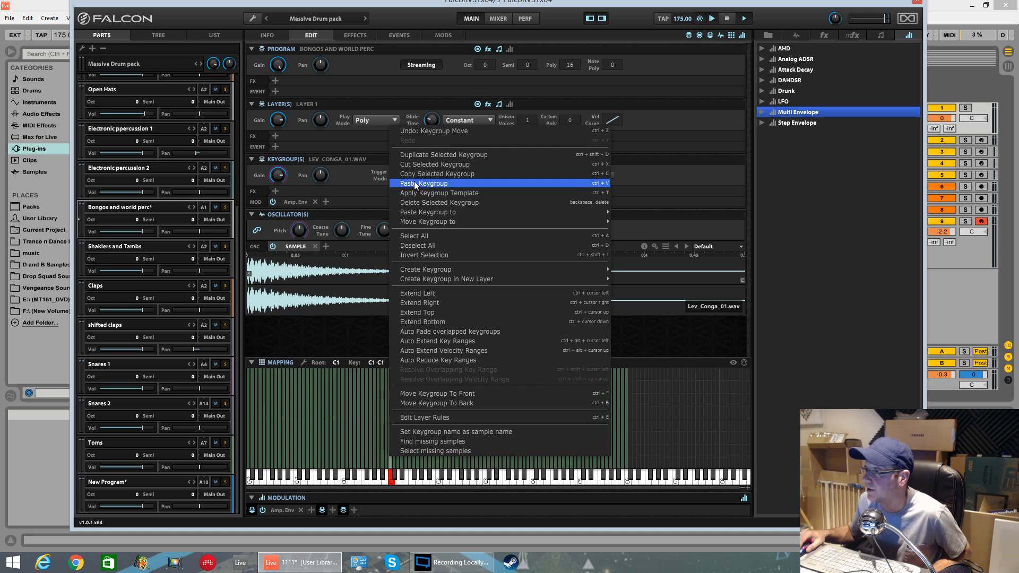
pyautogui.click(430, 176)
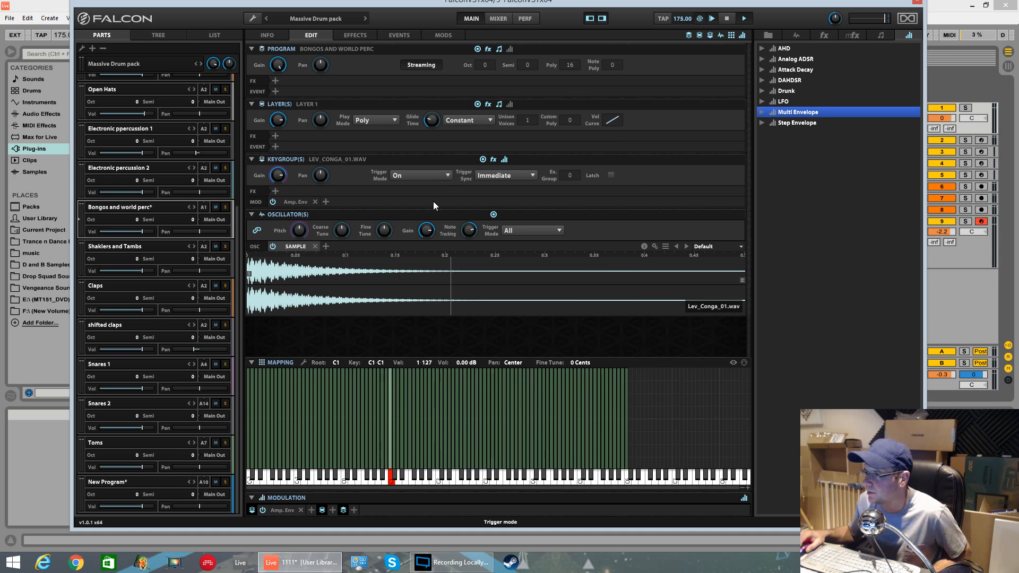
# Step: Paste the copied conga keygroup into the New Program part's mapping
pyautogui.click(139, 485)
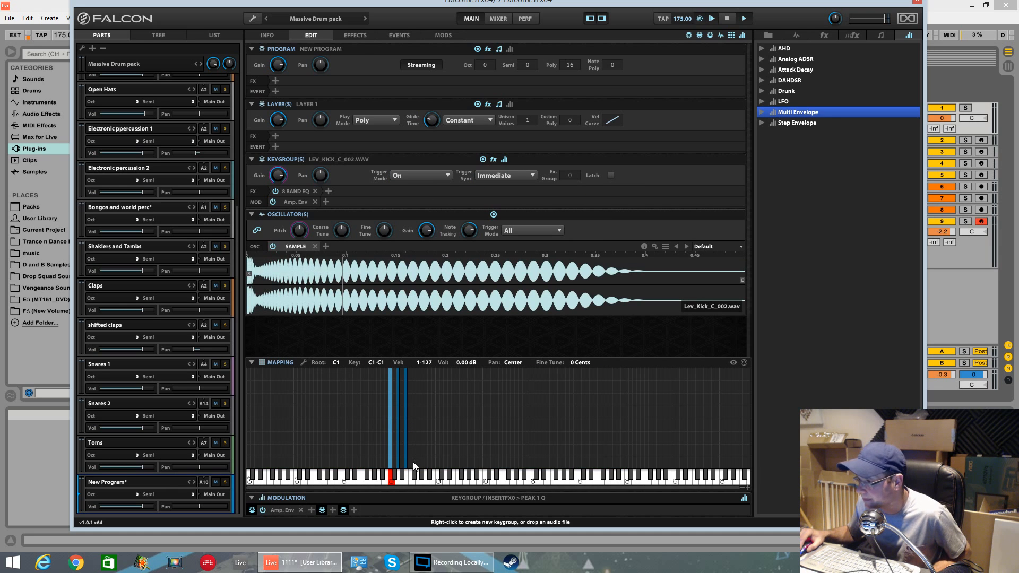
pyautogui.hotkey('ctrl', 'a')
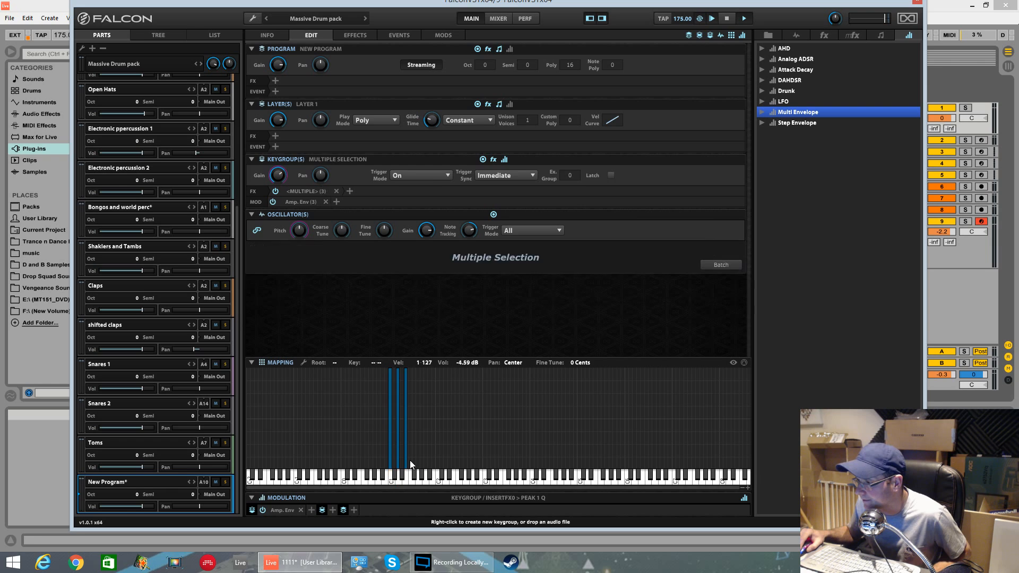
pyautogui.rightClick(410, 460)
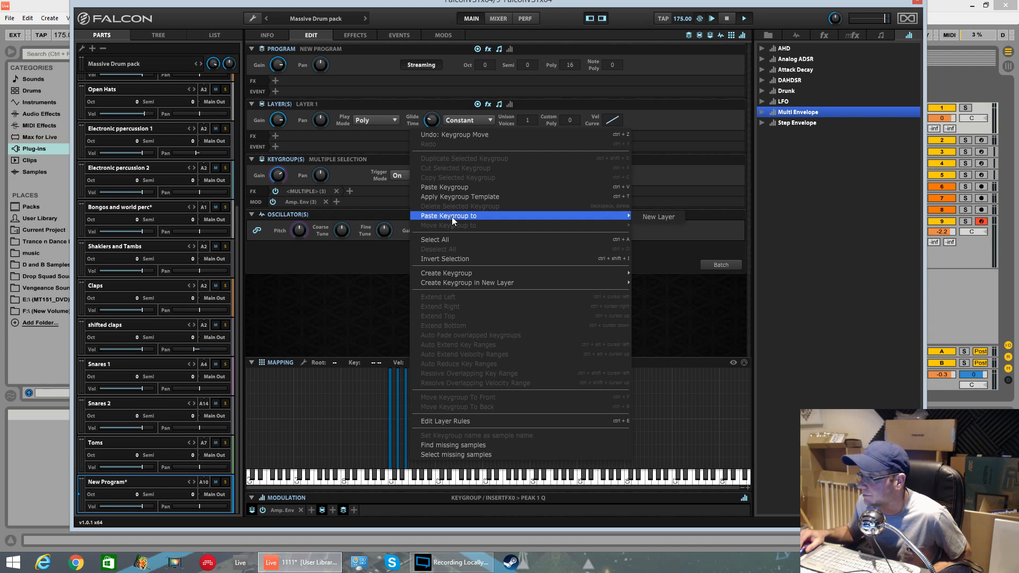
pyautogui.click(381, 277)
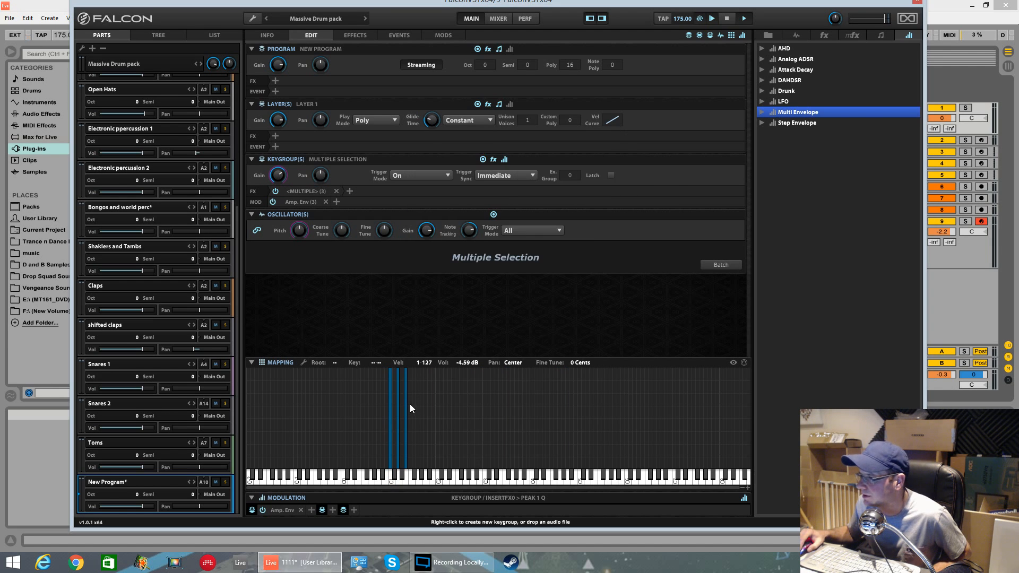
pyautogui.rightClick(409, 425)
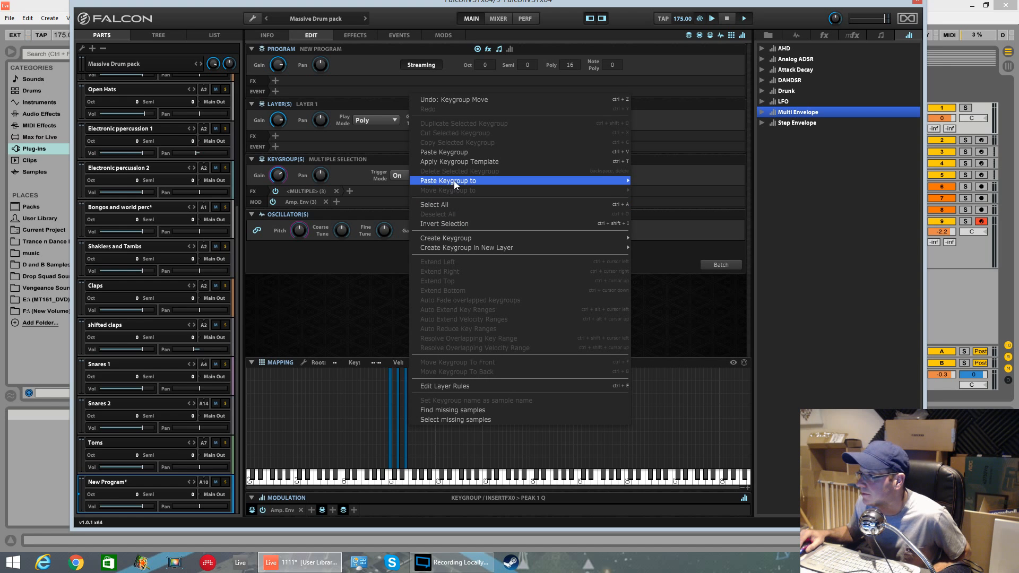
pyautogui.moveTo(455, 181)
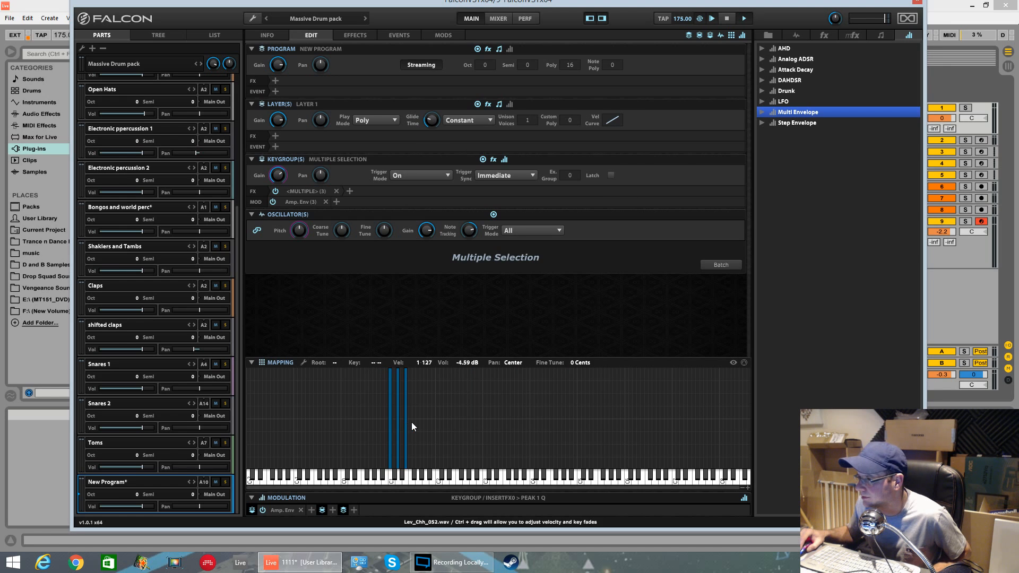
pyautogui.rightClick(413, 421)
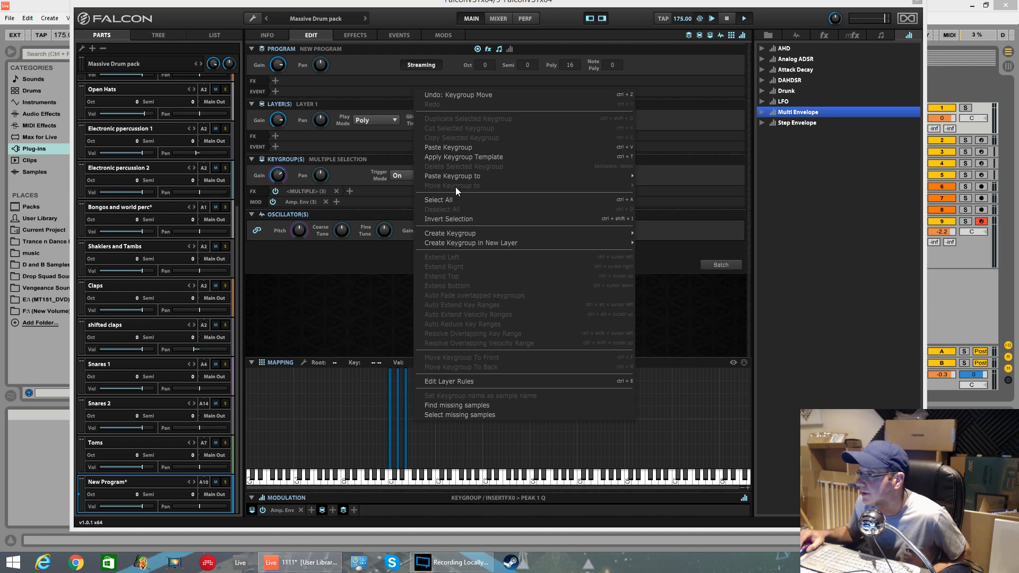
pyautogui.moveTo(456, 180)
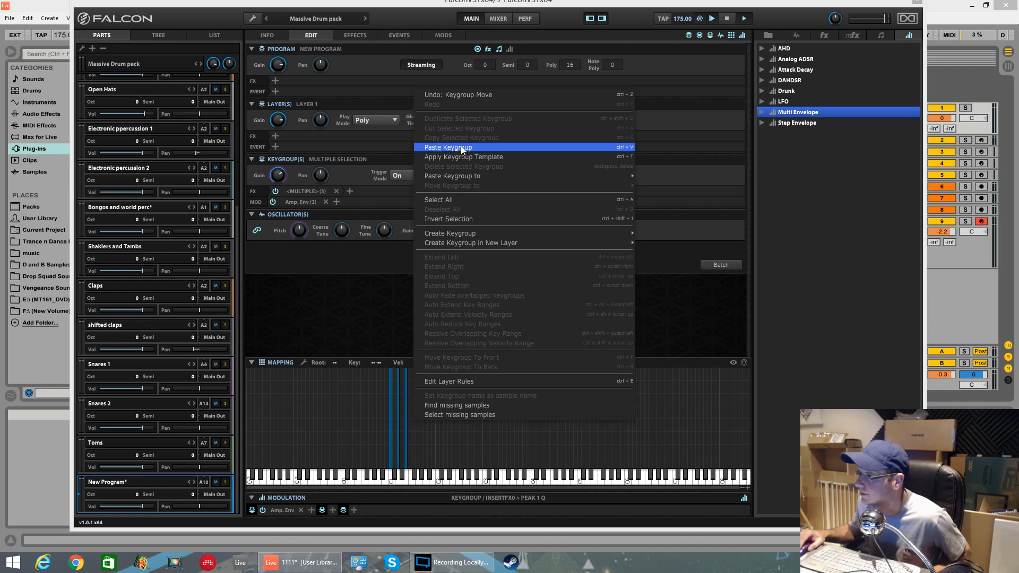
pyautogui.click(461, 147)
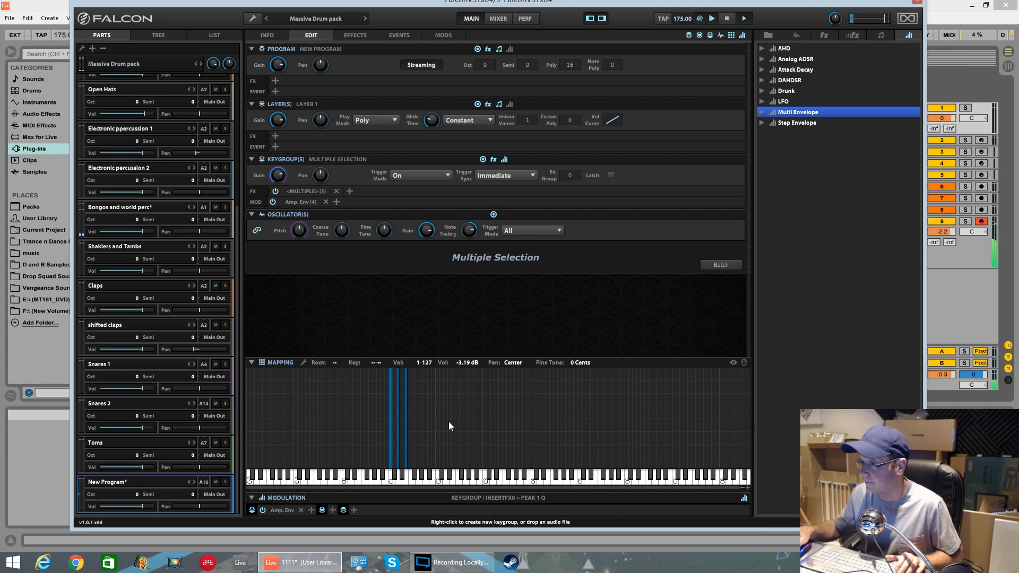
# Step: Copy the C1 conga keygroup from the Bongos and world perc part again
pyautogui.moveTo(487, 4); pyautogui.dragTo(524, 47)
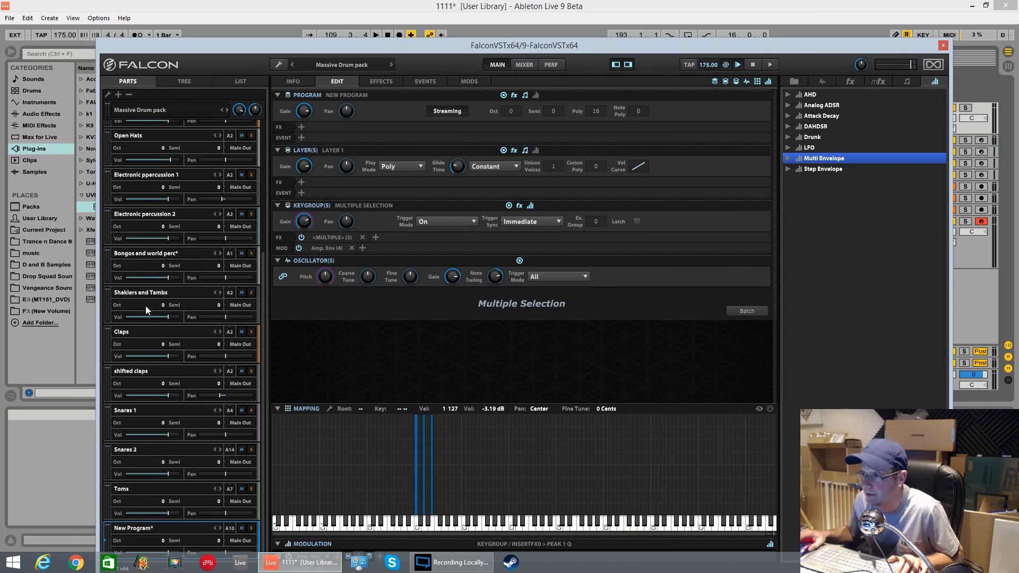
pyautogui.scroll(2, 144, 297)
pyautogui.scroll(2, 142, 292)
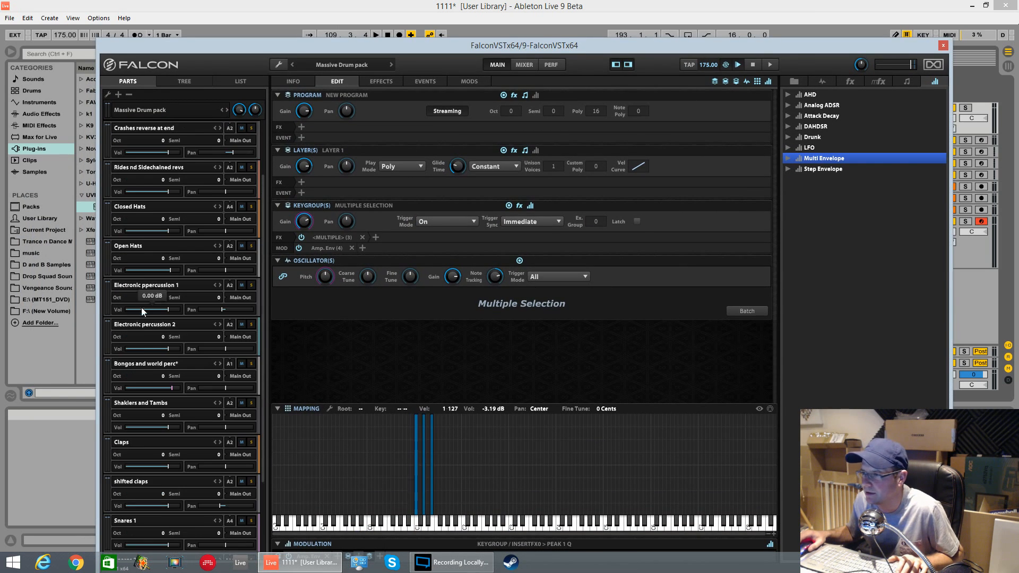
pyautogui.click(147, 363)
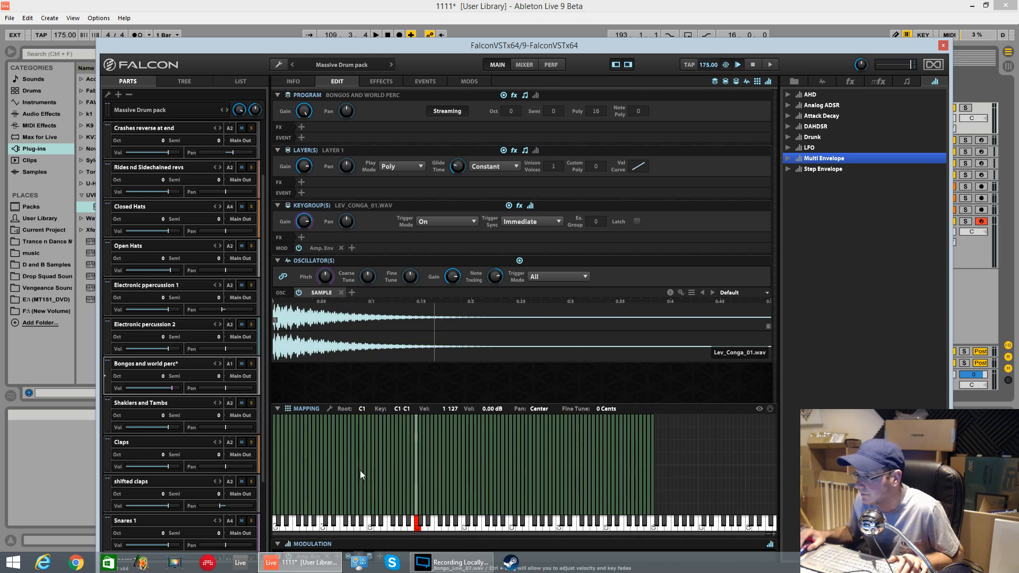
pyautogui.rightClick(416, 468)
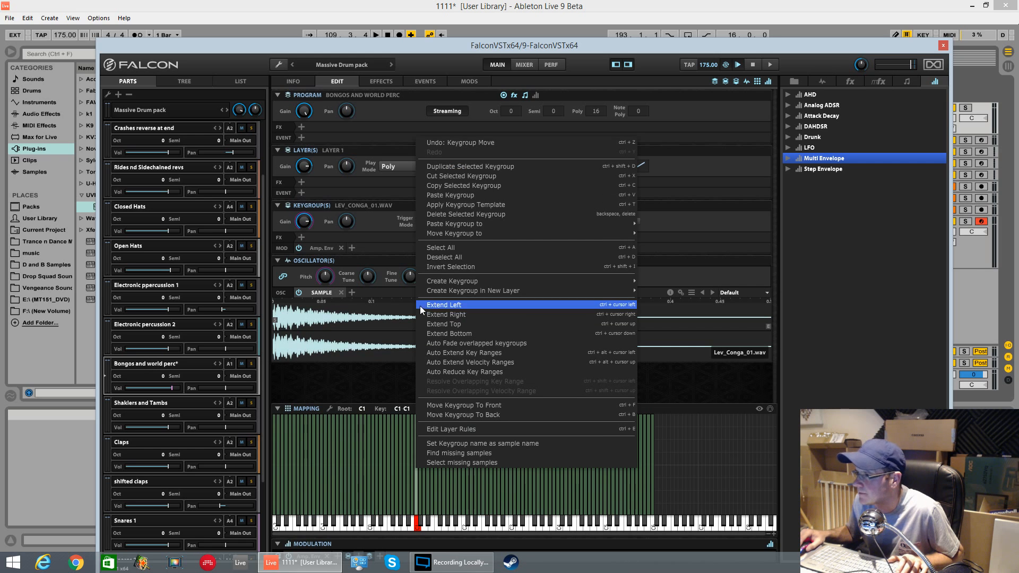
pyautogui.click(458, 185)
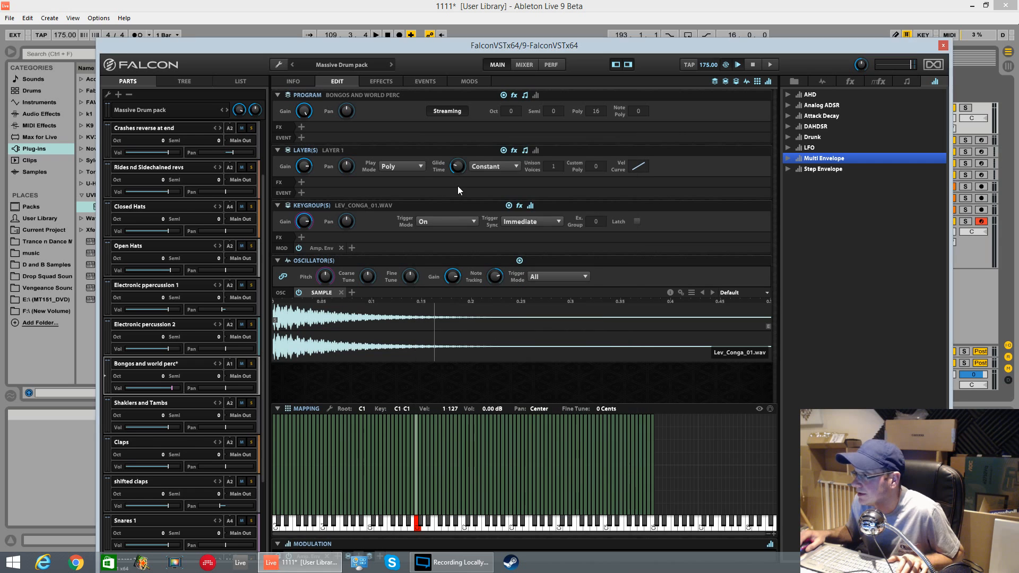
# Step: Paste the conga keygroup into the New Program part
pyautogui.scroll(-3, 170, 509)
pyautogui.click(142, 528)
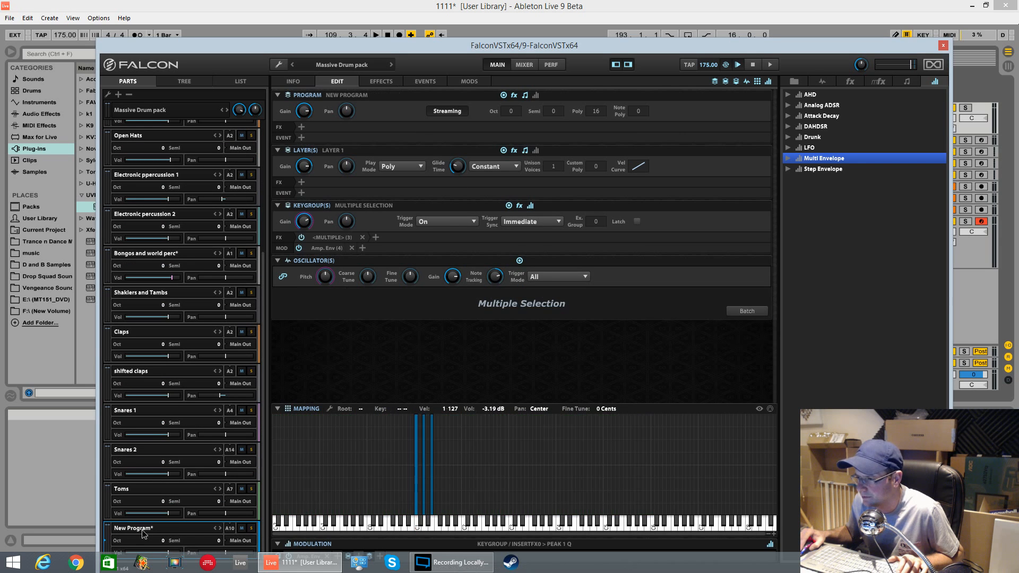
pyautogui.rightClick(463, 464)
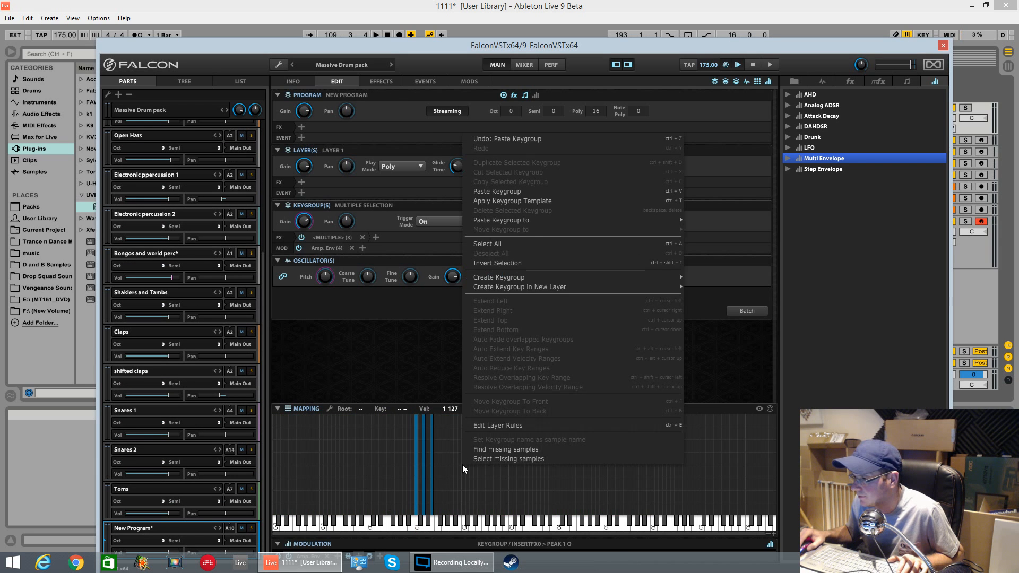
pyautogui.click(514, 191)
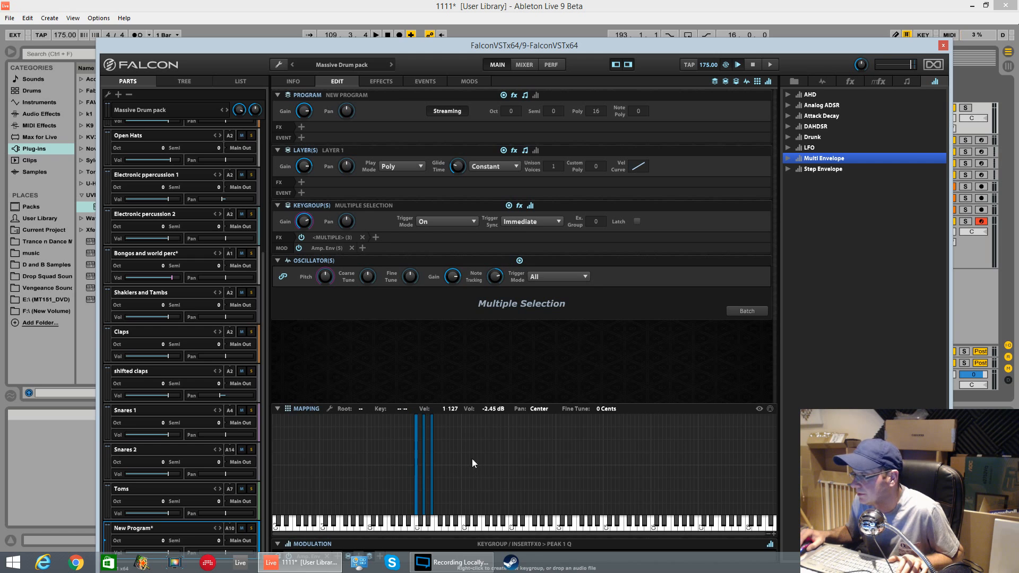
# Step: Paste the keygroup into a new layer of the New Program and move it to key F#1
pyautogui.click(432, 463)
pyautogui.click(423, 457)
pyautogui.click(416, 458)
pyautogui.hotkey('ctrl', 'a')
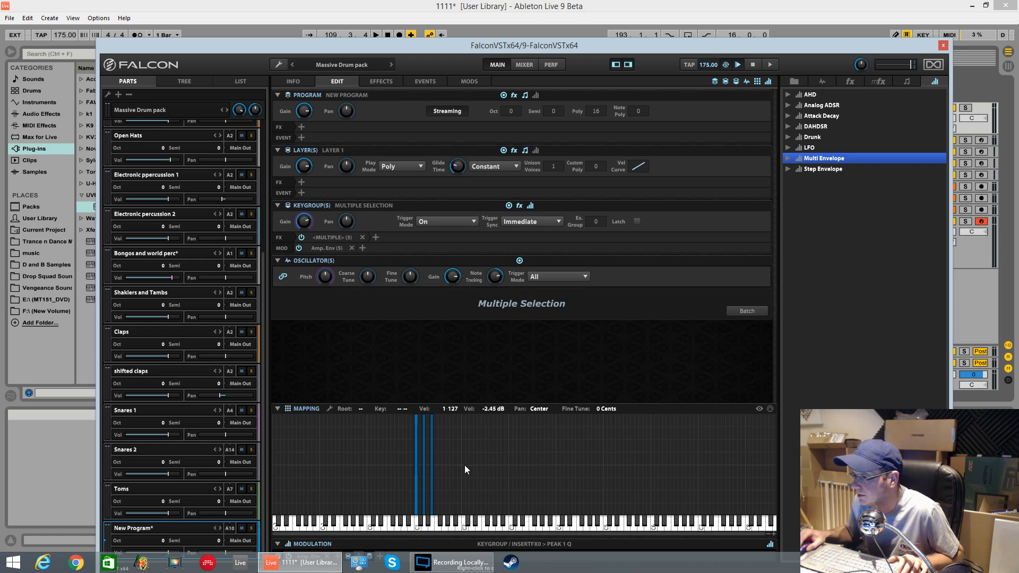
pyautogui.rightClick(501, 434)
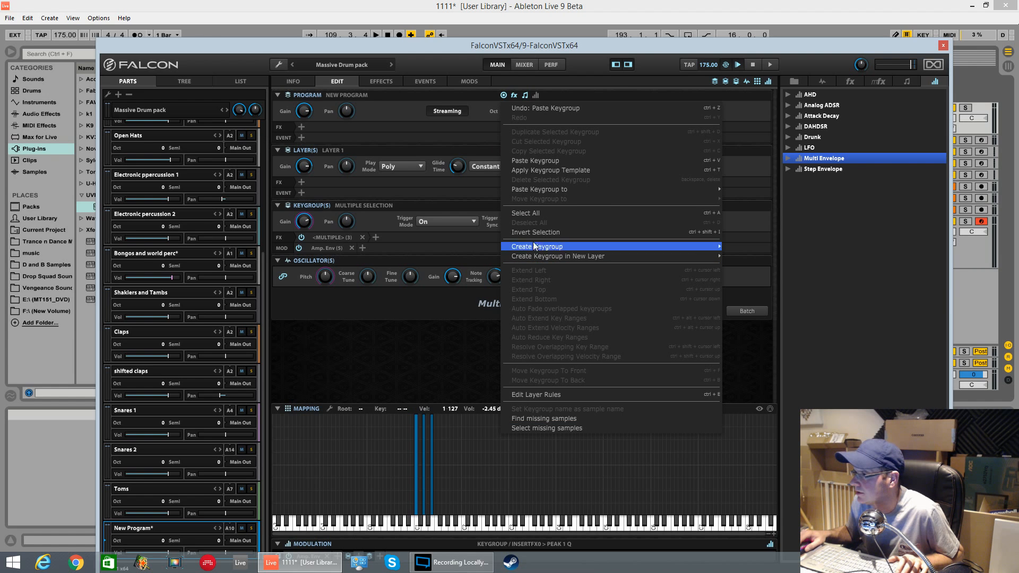
pyautogui.moveTo(540, 189)
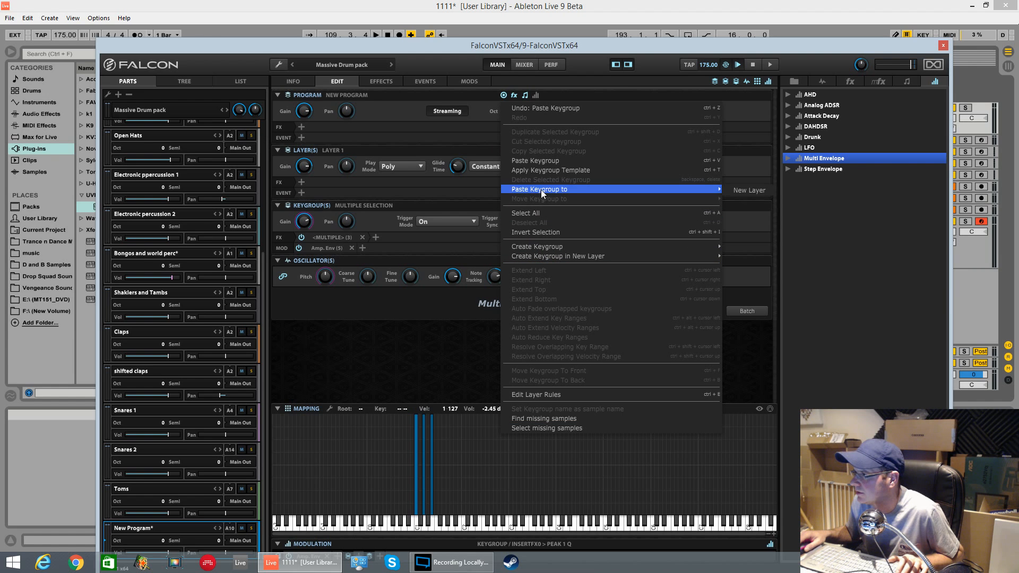
pyautogui.click(743, 191)
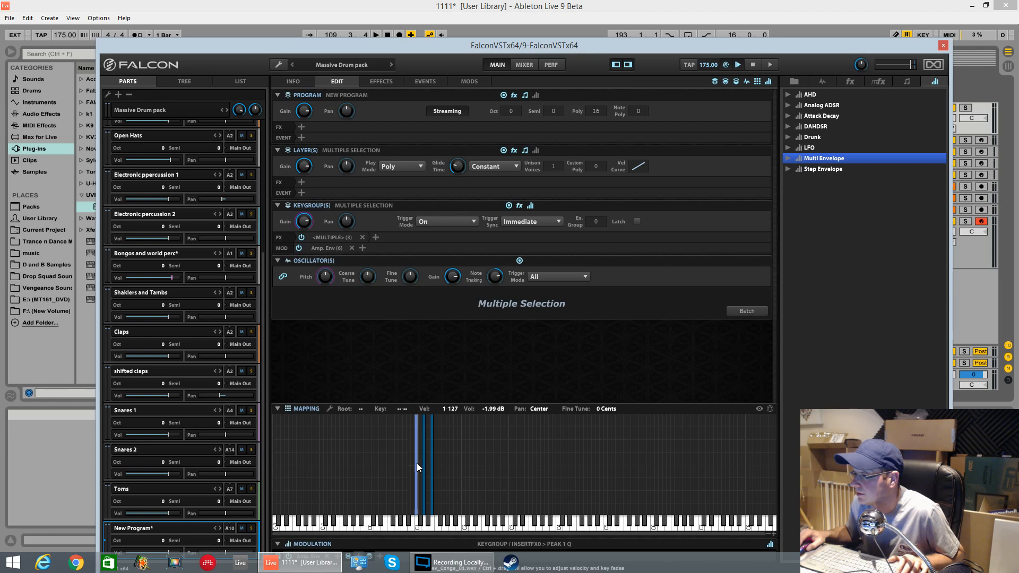
pyautogui.moveTo(416, 463); pyautogui.dragTo(441, 475)
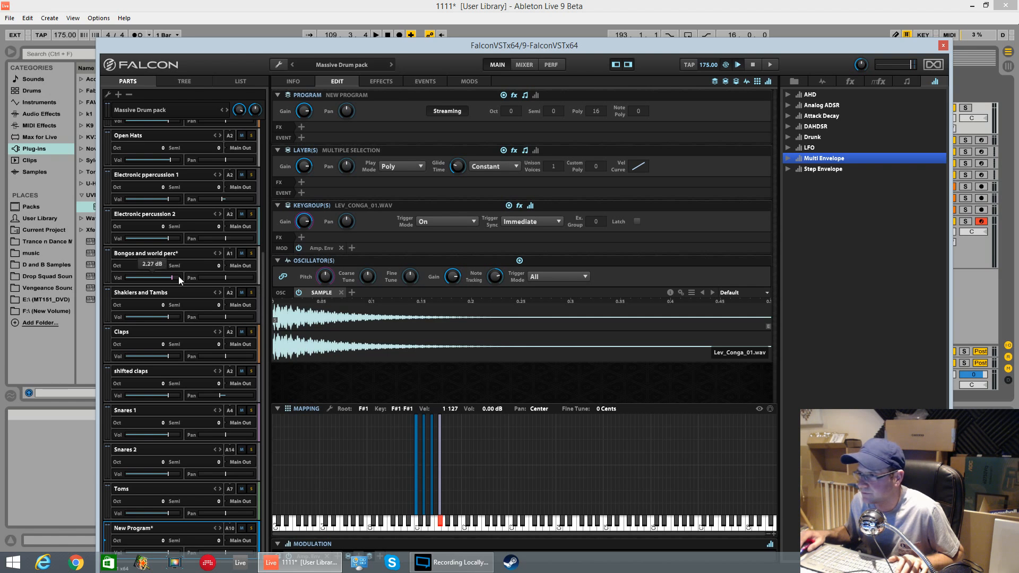
# Step: Copy the Lev_Conga_03 keygroup at D1 from the Bongos and world perc part
pyautogui.click(164, 251)
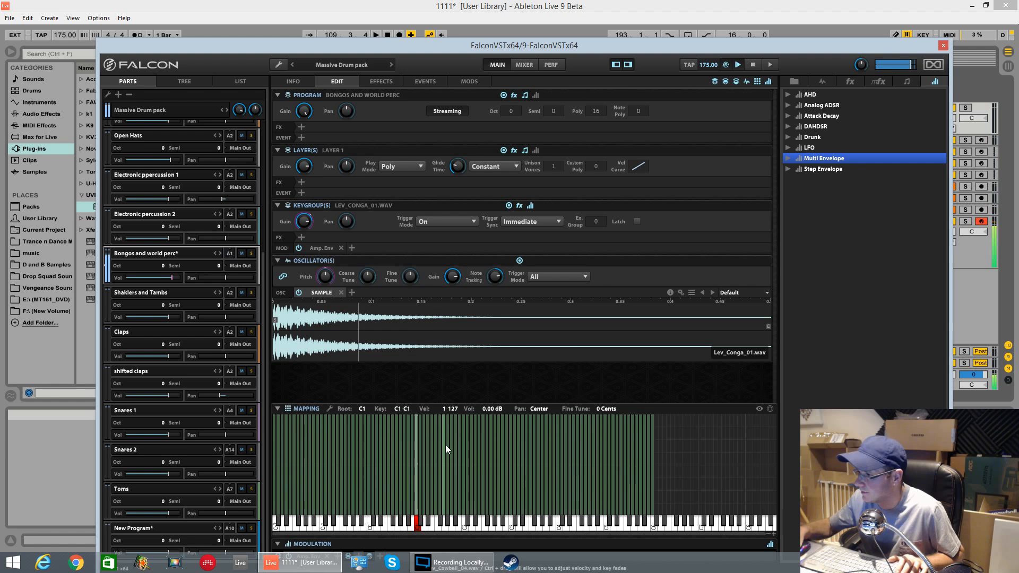
pyautogui.click(423, 507)
pyautogui.rightClick(423, 505)
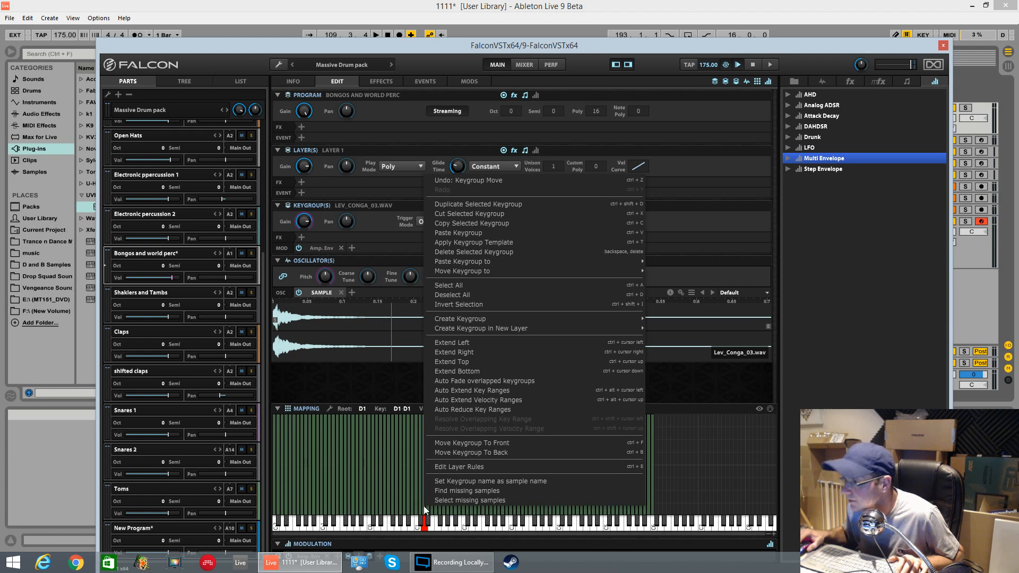
pyautogui.click(463, 225)
# Step: Paste the Lev_Conga_03 keygroup into the New Program part and move it to key F0
pyautogui.click(161, 536)
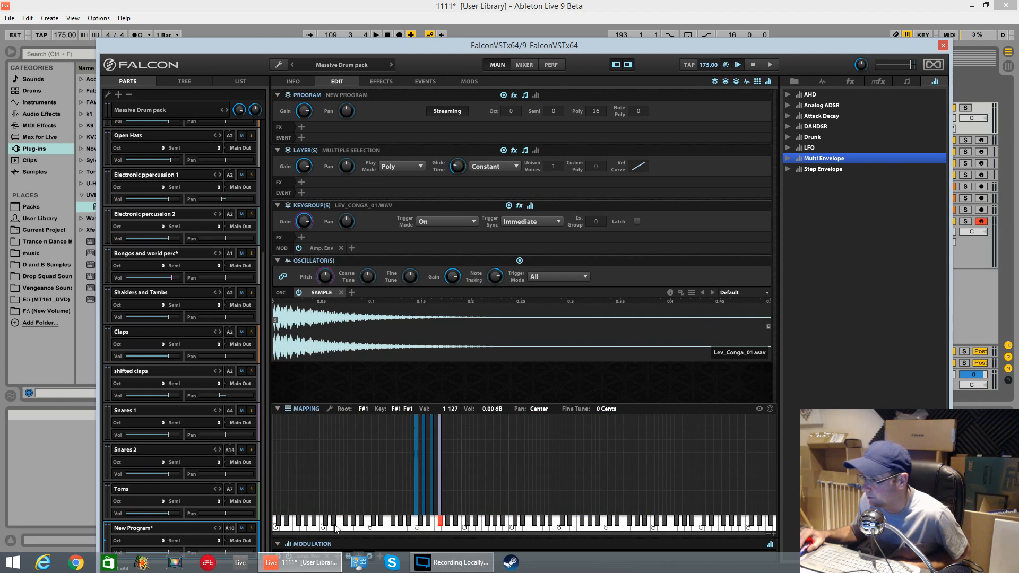
pyautogui.hotkey('ctrl', 'a')
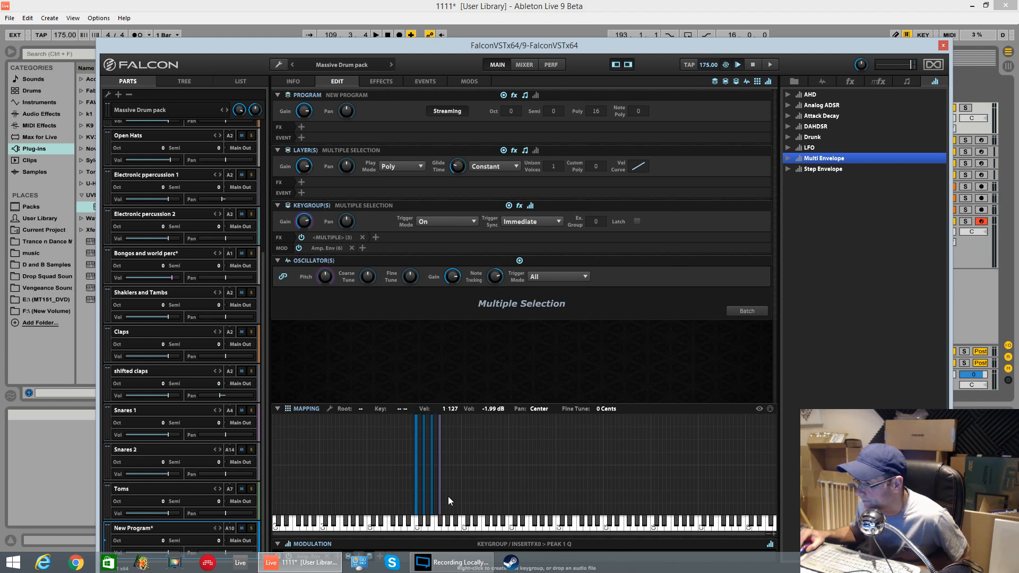
pyautogui.rightClick(448, 496)
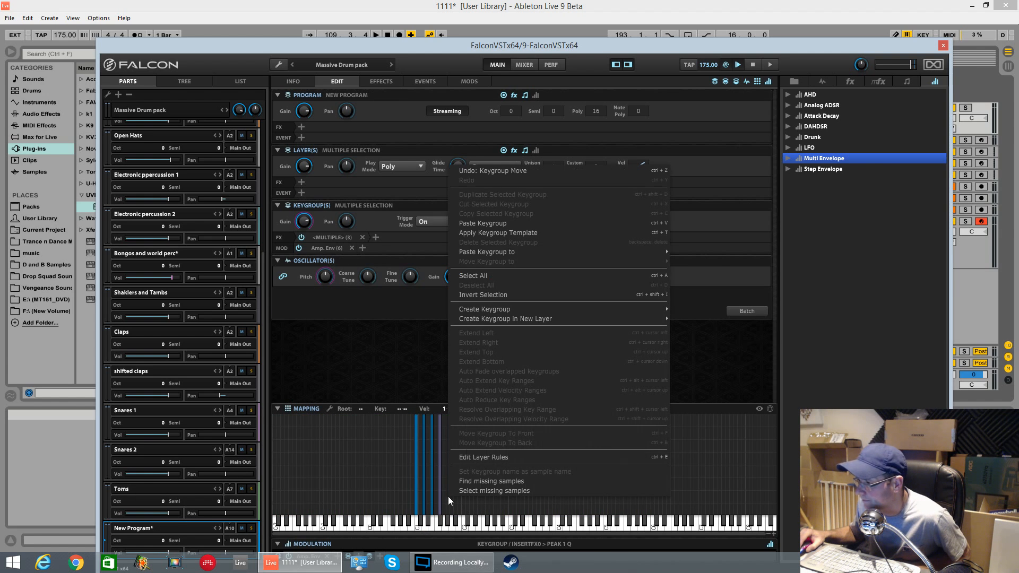
pyautogui.click(483, 223)
pyautogui.moveTo(422, 496); pyautogui.dragTo(388, 491)
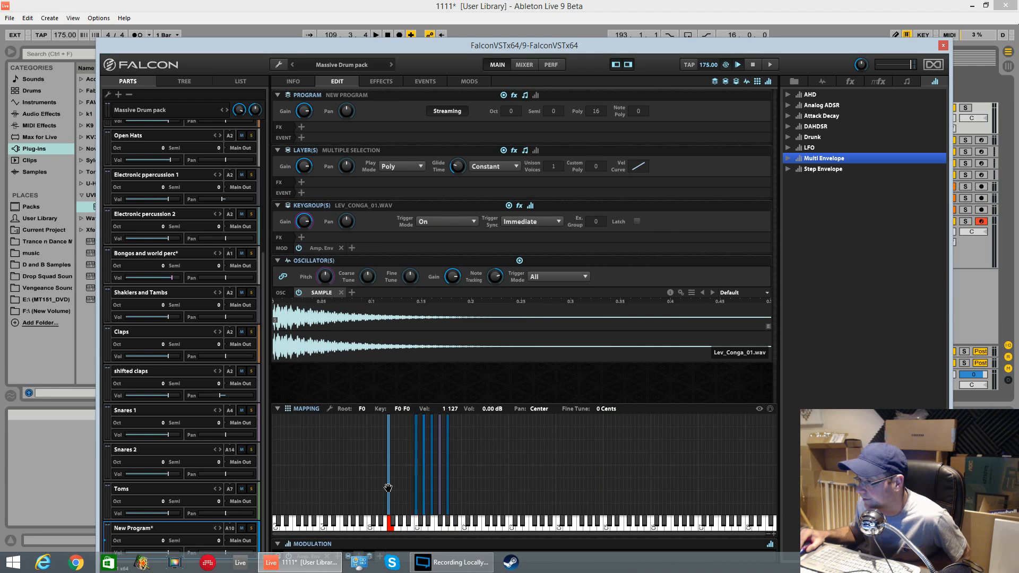
# Step: Move the Lev_Conga_01 keygroup from F0 to A#1 in the New Program mapping
pyautogui.click(416, 486)
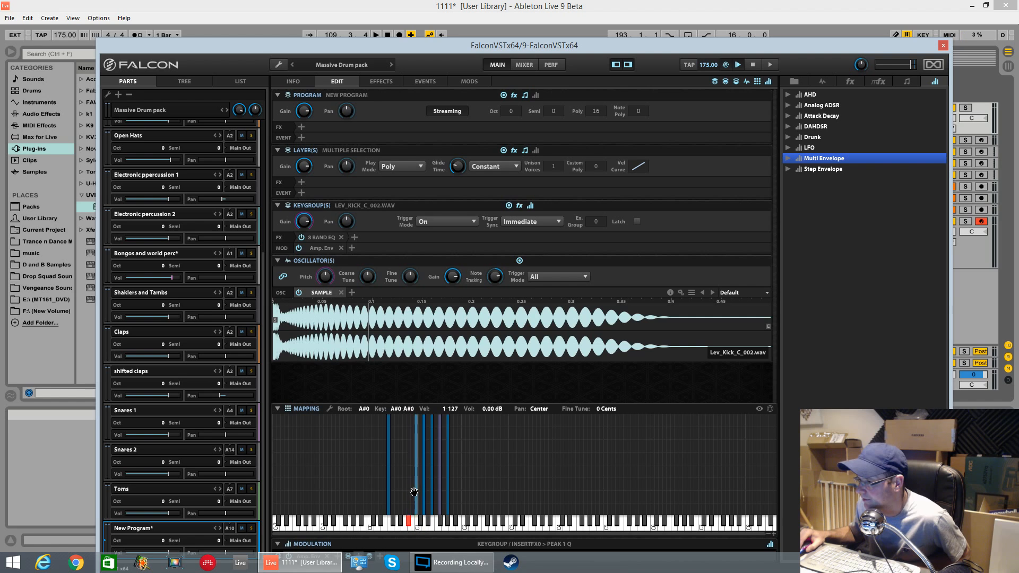
pyautogui.moveTo(387, 486); pyautogui.dragTo(457, 493)
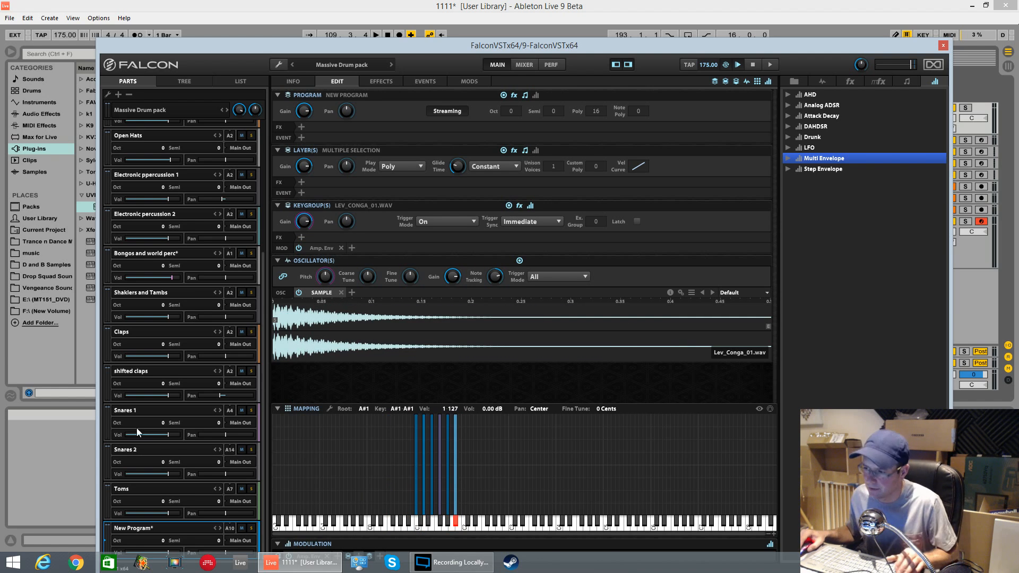
# Step: Set the New Program part to MIDI channel A1 and the Bongos and world perc part to channel A8
pyautogui.hotkey('ctrl', 'a')
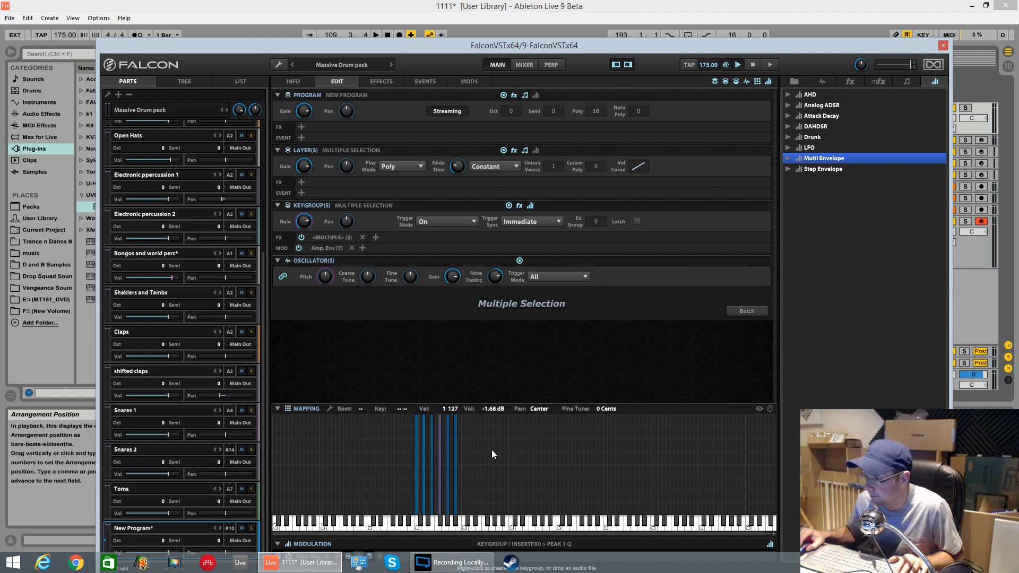
pyautogui.rightClick(491, 508)
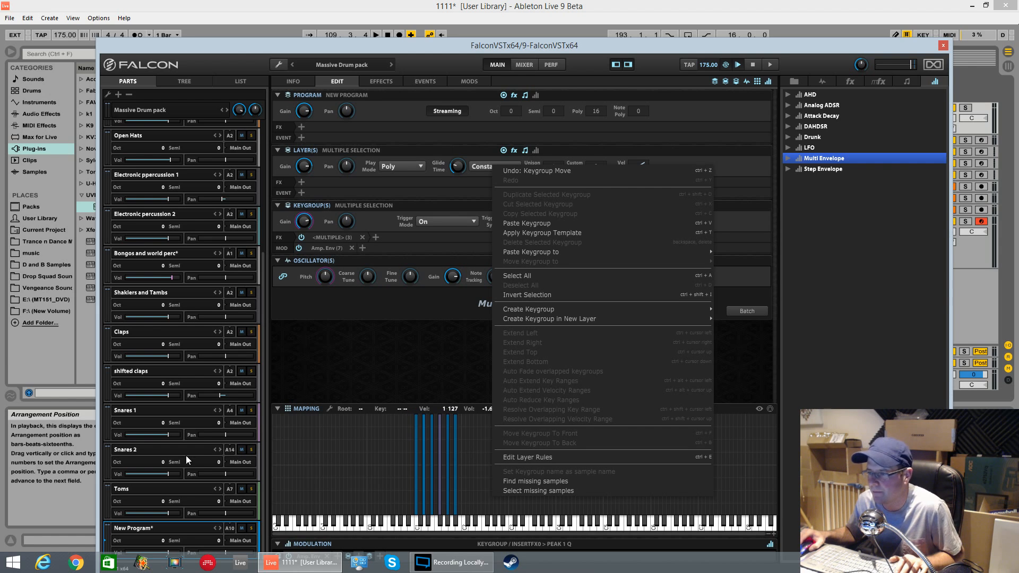
pyautogui.click(230, 529)
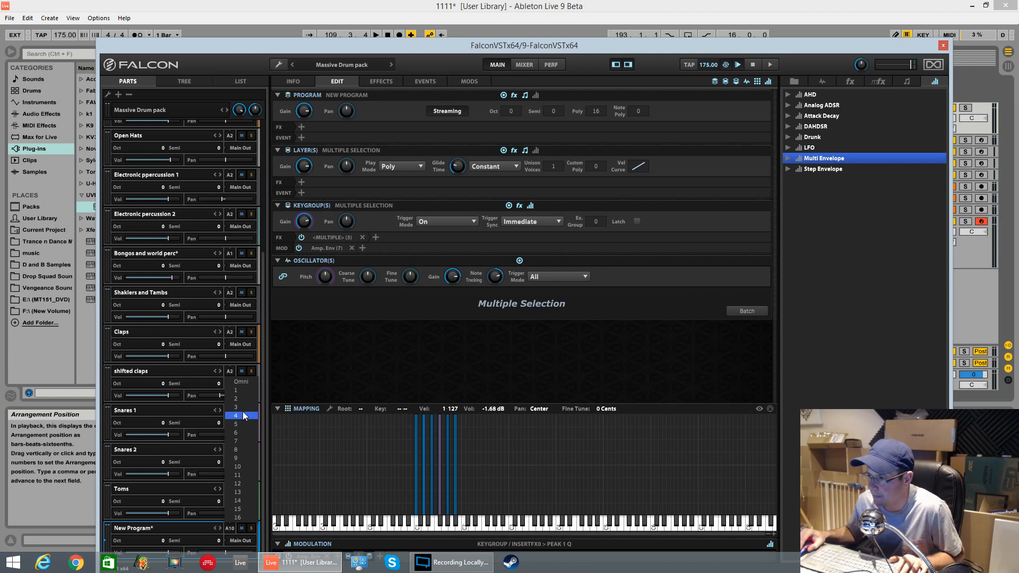
pyautogui.click(243, 391)
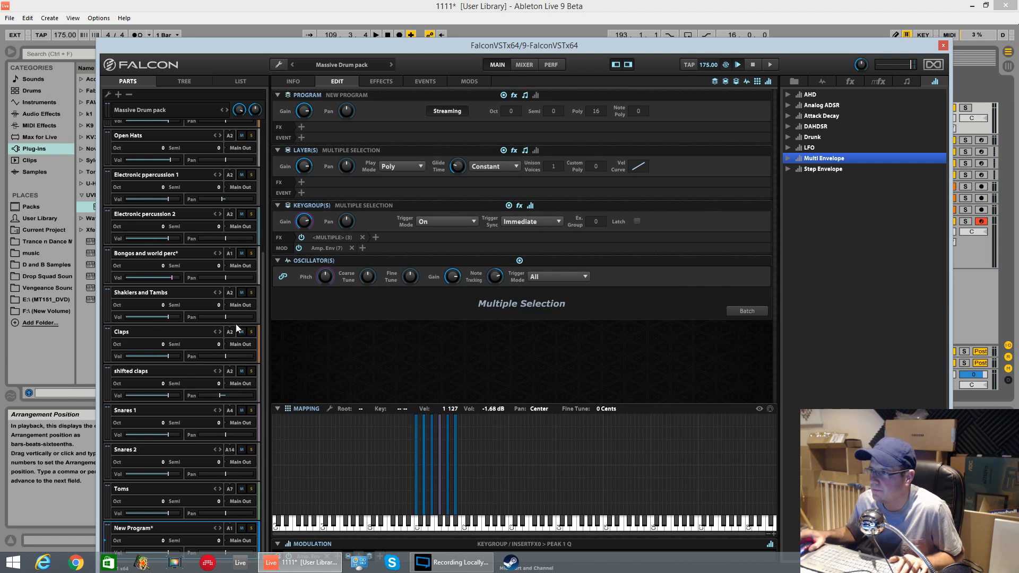
pyautogui.click(233, 256)
pyautogui.click(253, 347)
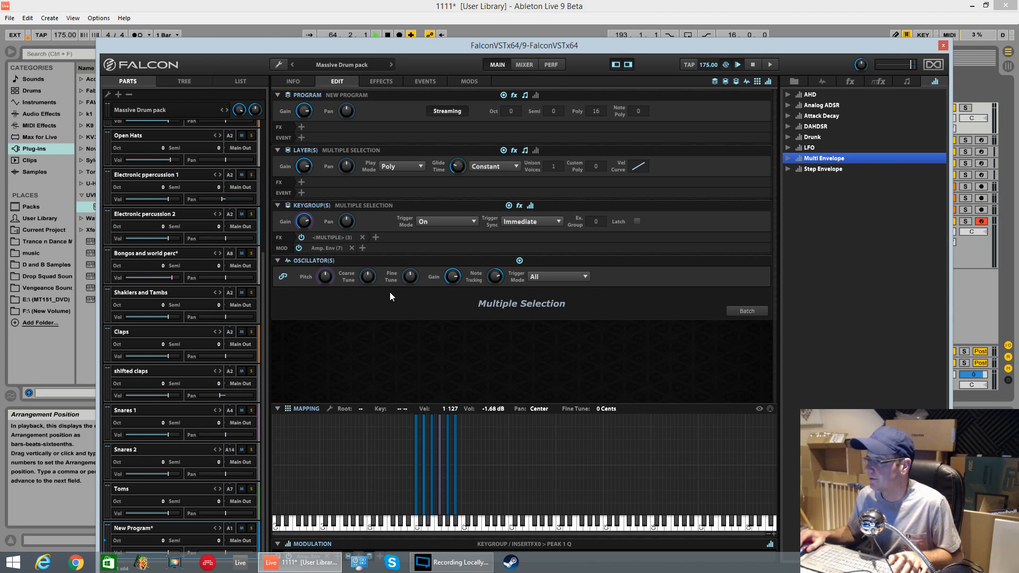
# Step: Play and stop the arrangement to audition the Falcon drum parts
pyautogui.moveTo(503, 45); pyautogui.dragTo(546, 73)
pyautogui.click(472, 236)
pyautogui.press('space')
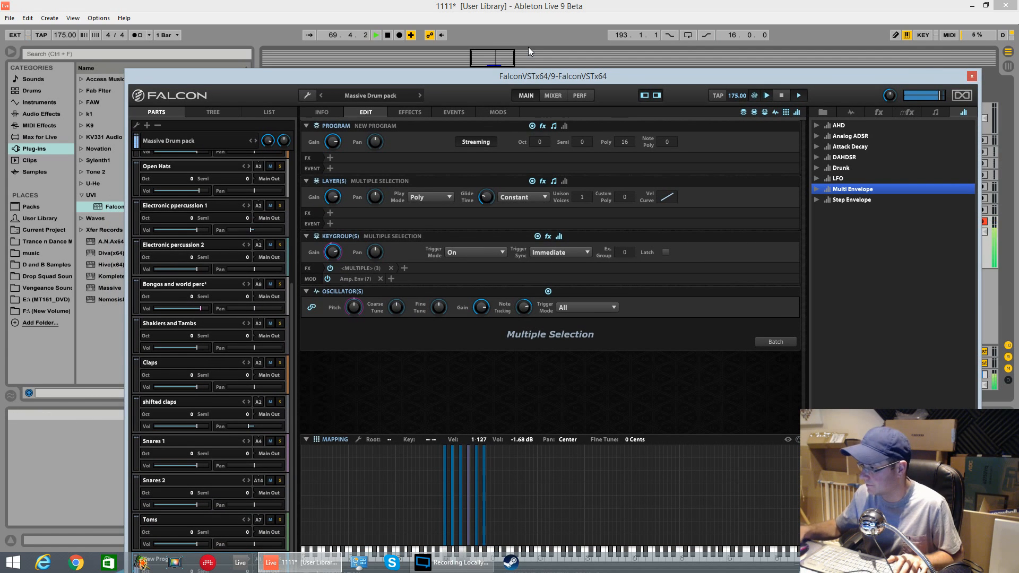
pyautogui.press('space')
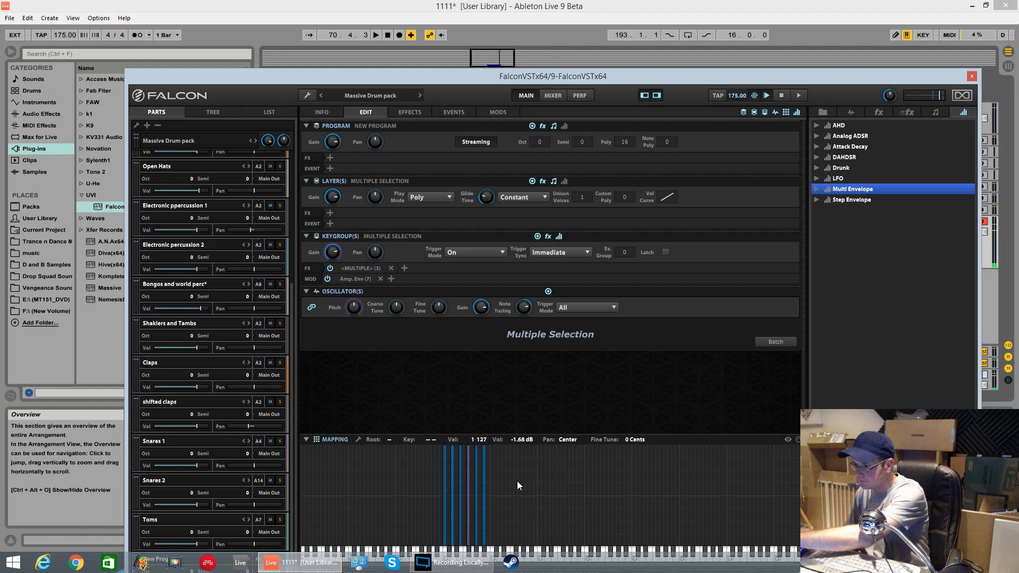
# Step: Select the Lev_Conga_01 keygroup at G1 and tune its oscillator pitch up to 2 semitones
pyautogui.click(460, 525)
pyautogui.click(469, 529)
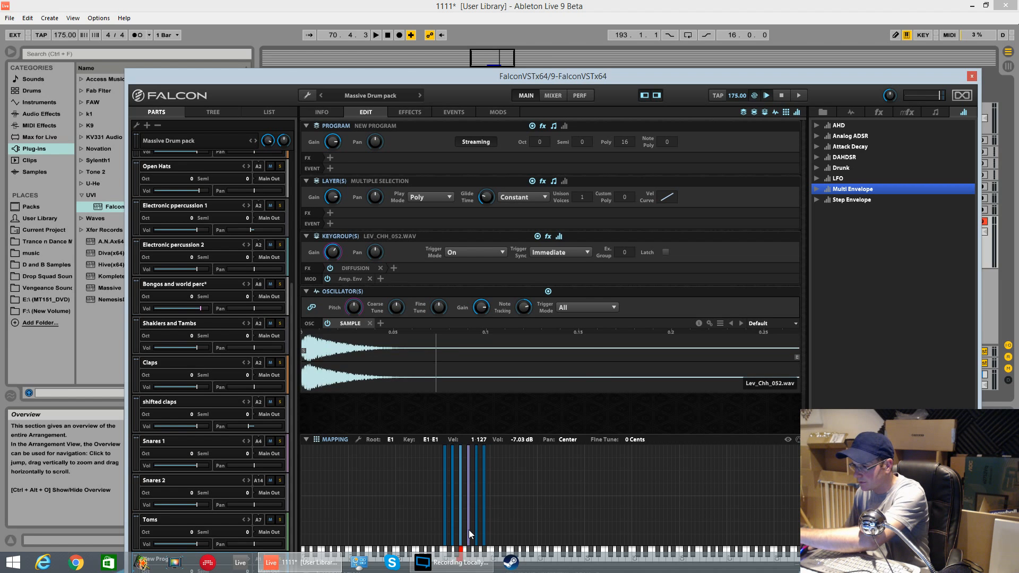
pyautogui.moveTo(468, 529); pyautogui.dragTo(473, 530)
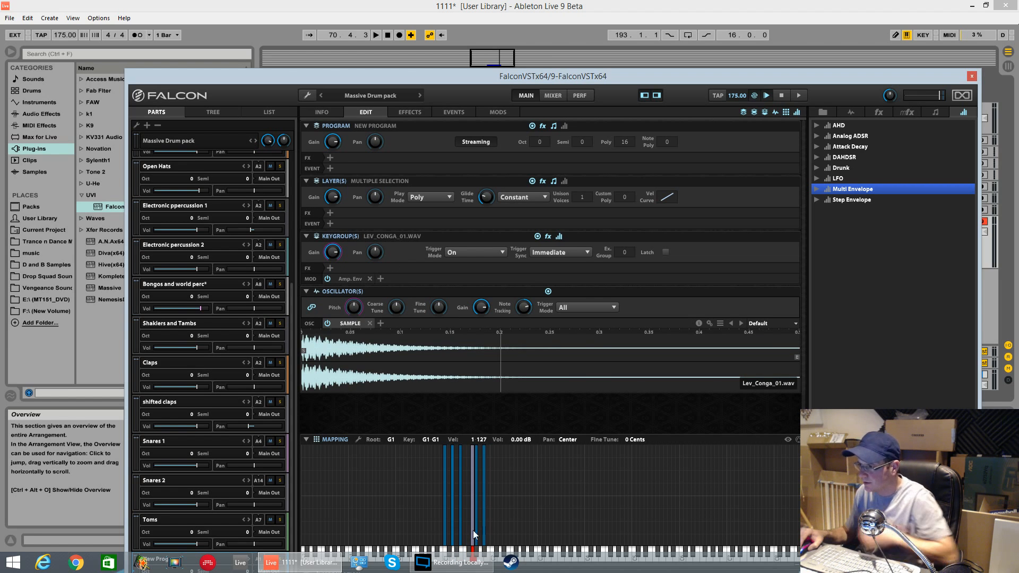
pyautogui.click(473, 530)
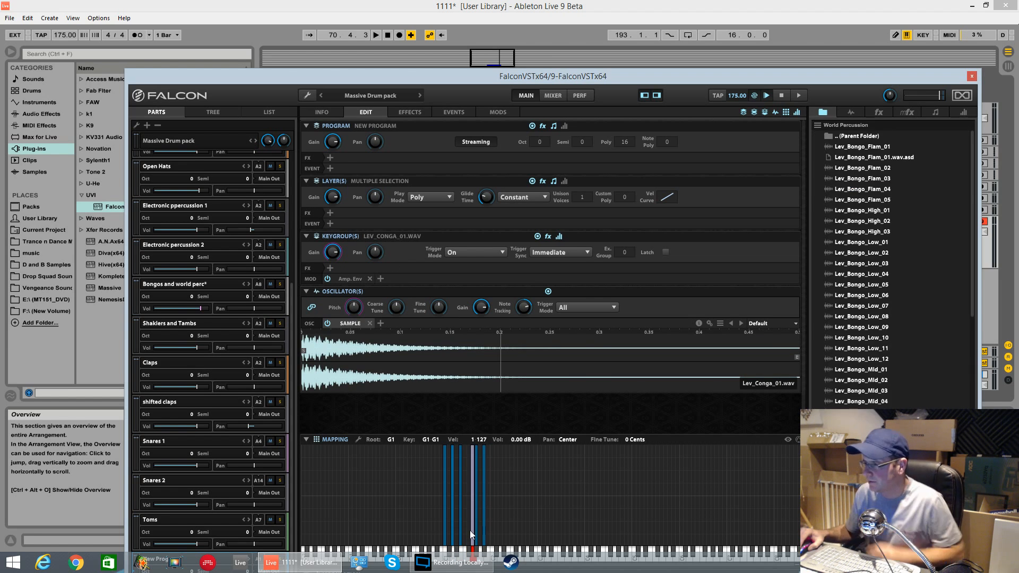
pyautogui.click(380, 357)
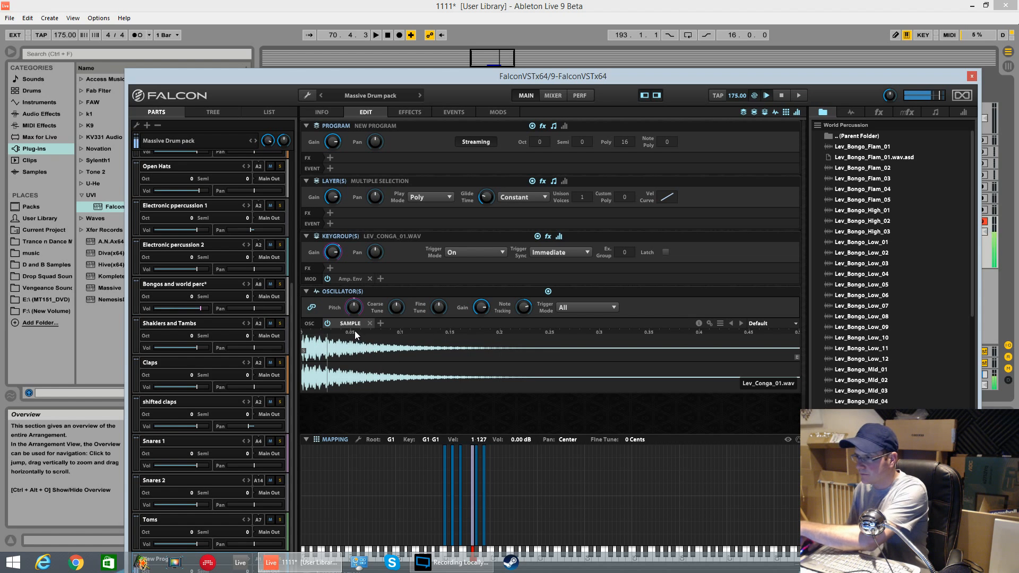
pyautogui.click(353, 307)
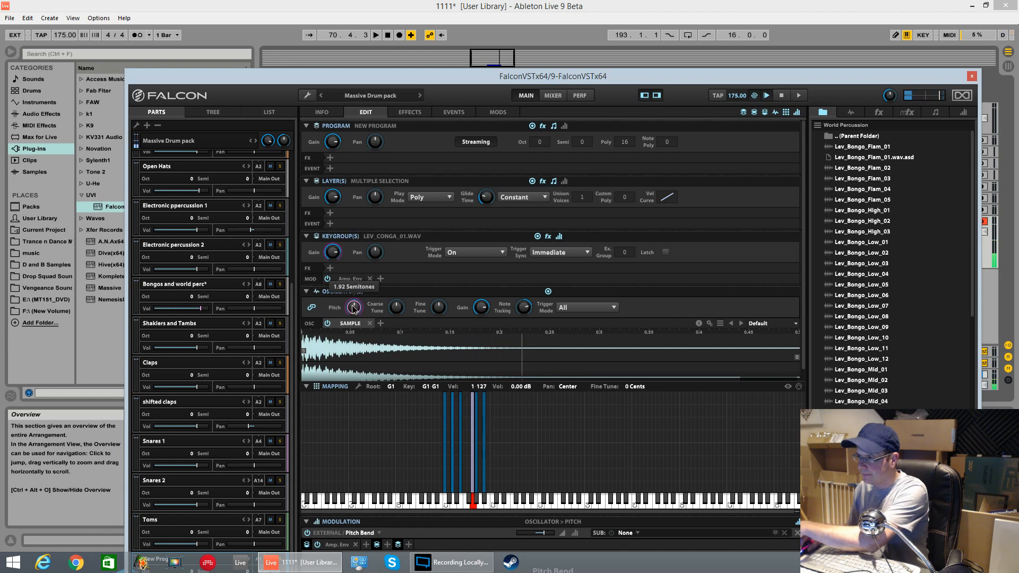
pyautogui.moveTo(354, 310); pyautogui.dragTo(354, 308)
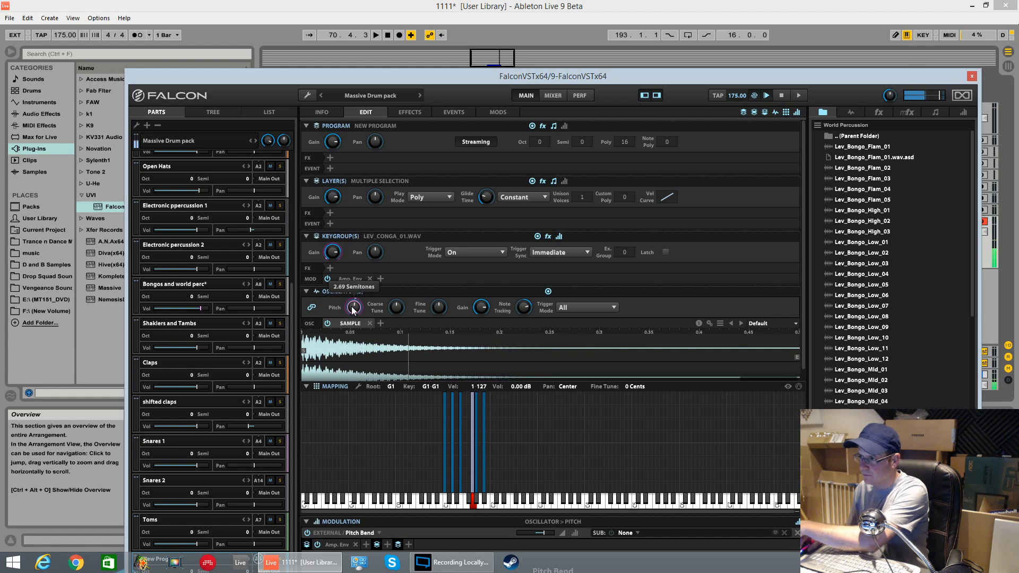
pyautogui.doubleClick(354, 308)
pyautogui.press('BackSpace')
pyautogui.press('Return')
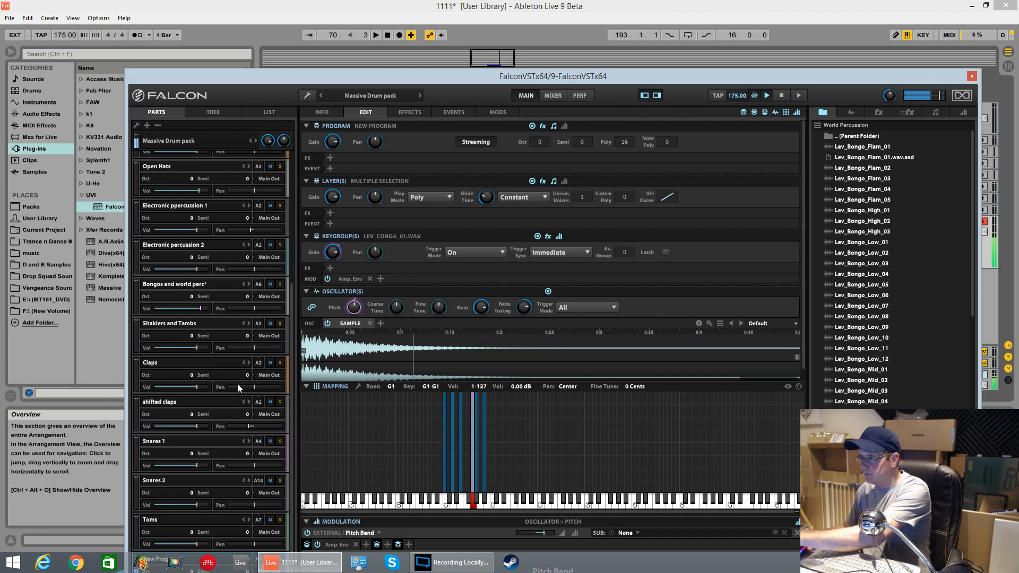
# Step: Play and stop the arrangement to audition the retuned conga
pyautogui.moveTo(354, 307)
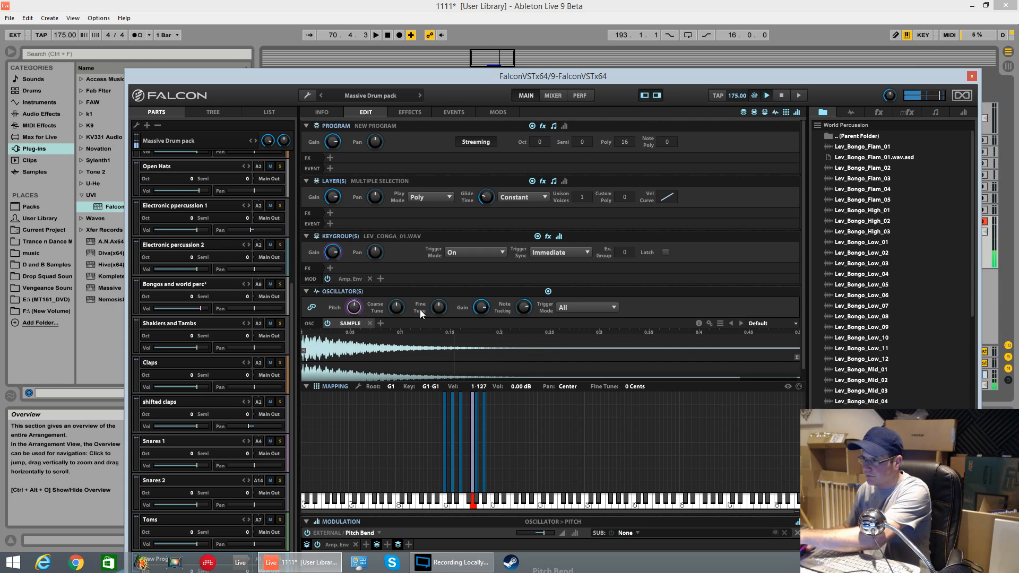
pyautogui.click(484, 307)
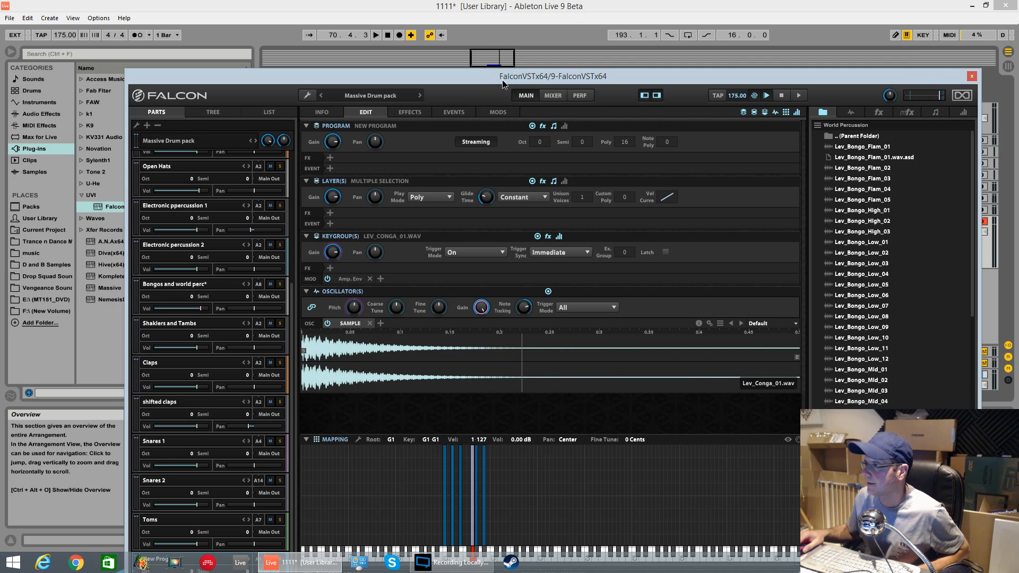
pyautogui.moveTo(502, 80); pyautogui.dragTo(422, 400)
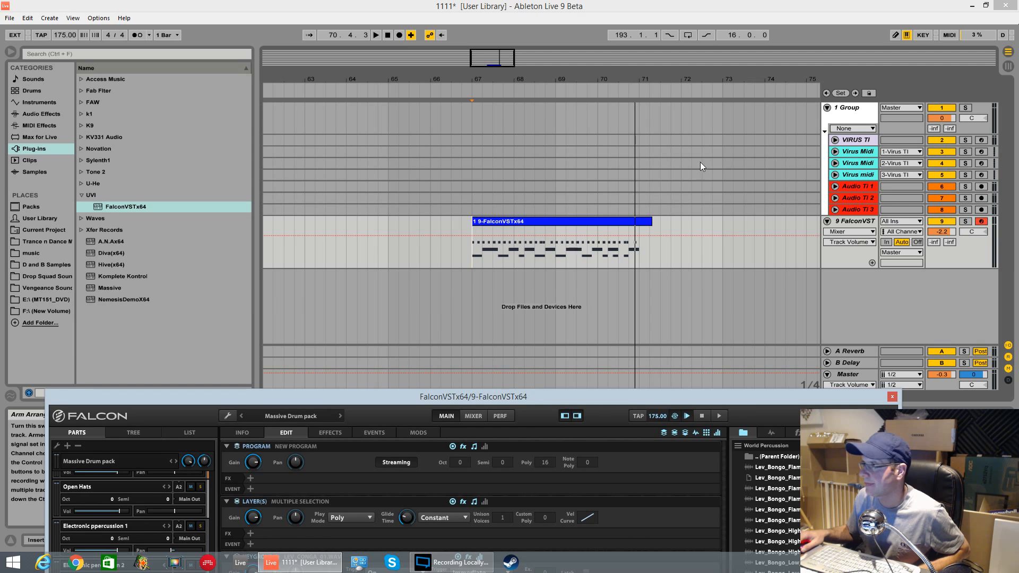
pyautogui.click(397, 35)
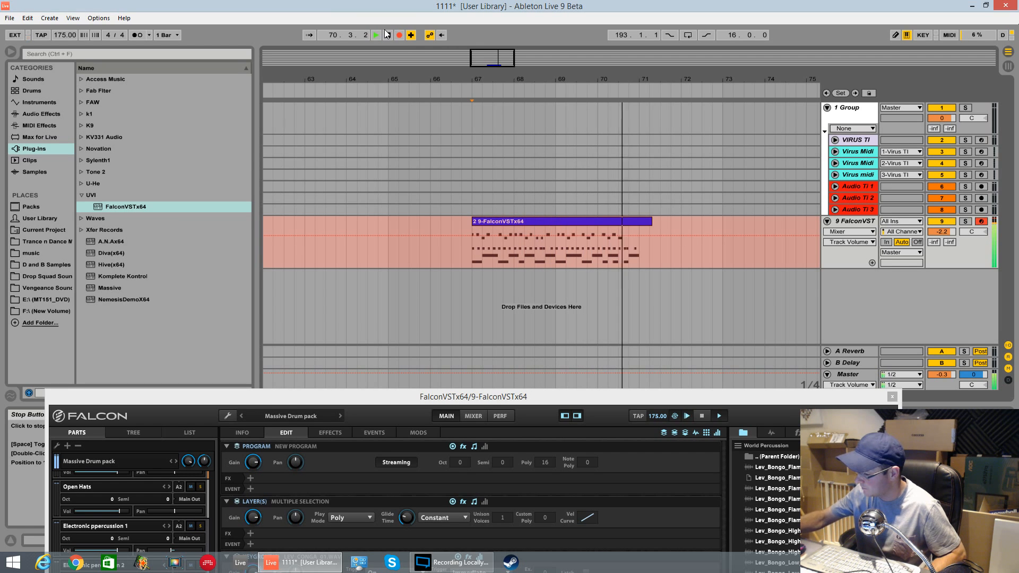
pyautogui.press('space')
pyautogui.press('space')
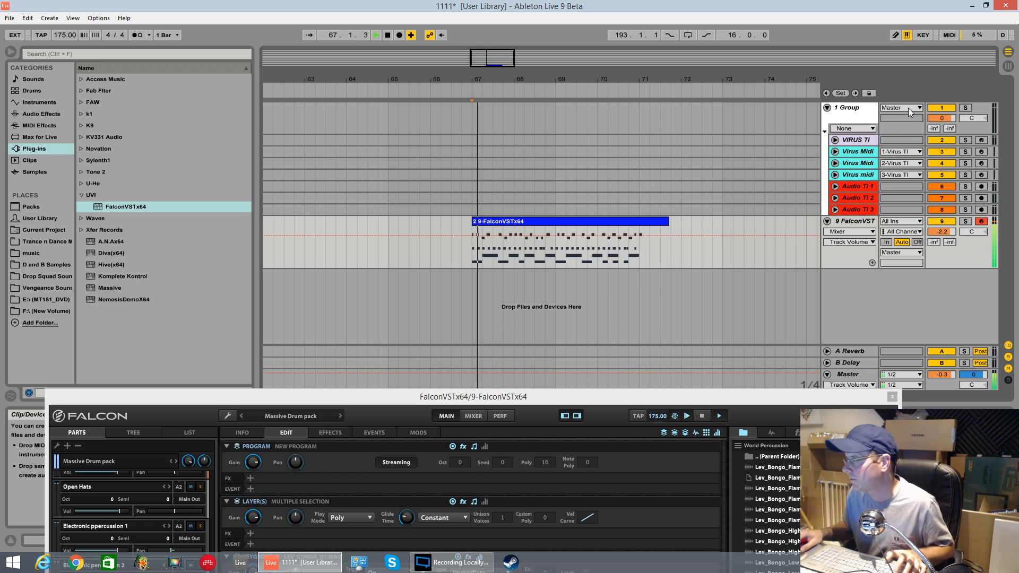
# Step: Lower the keygroup, layer and oscillator gain of the Lev_Conga_01 keygroup at G1 in the New Program
pyautogui.moveTo(739, 396); pyautogui.dragTo(810, 25)
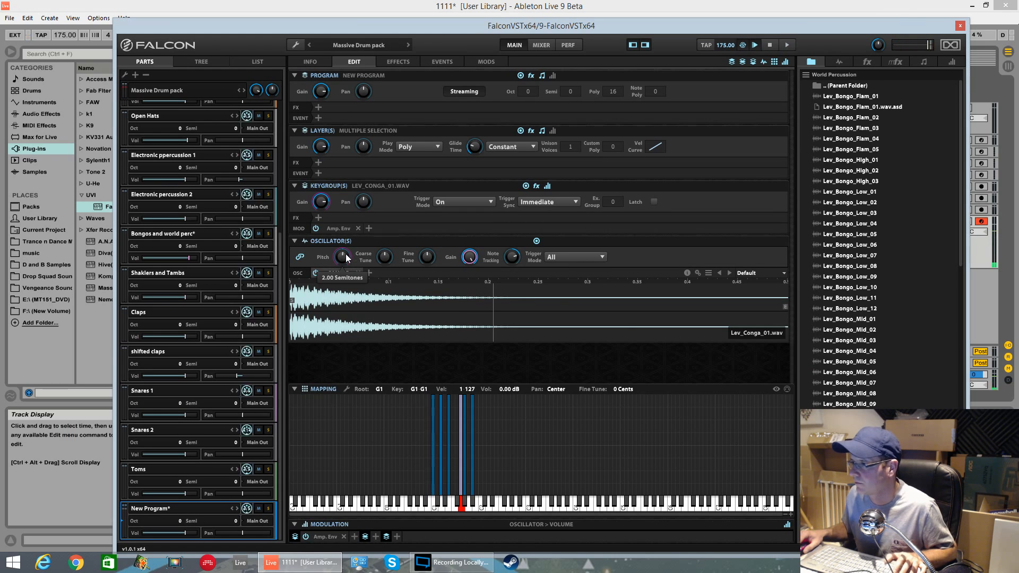
pyautogui.moveTo(324, 93)
pyautogui.mouseDown()
pyautogui.moveTo(329, 104)
pyautogui.moveTo(341, 94)
pyautogui.mouseUp()
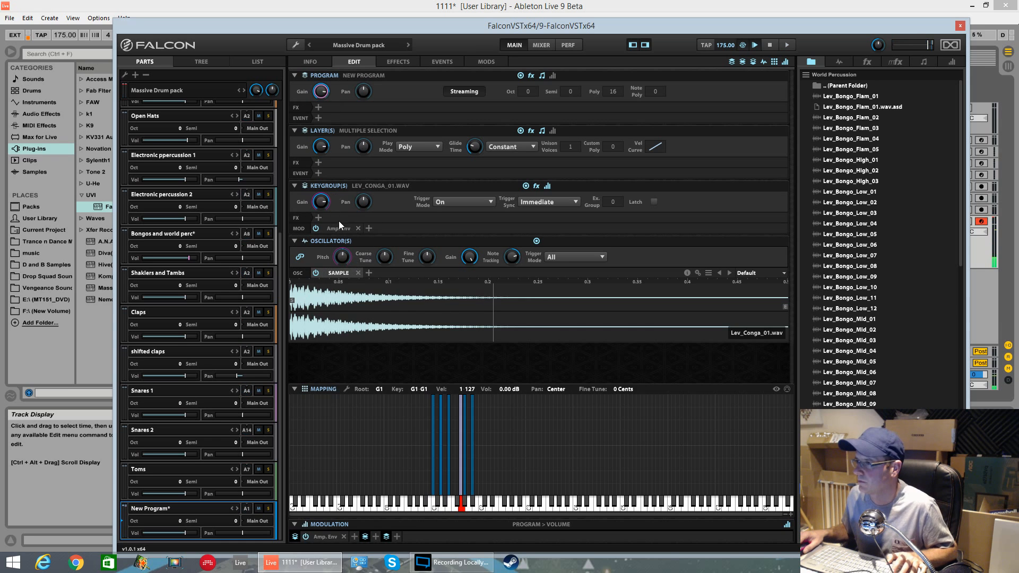
pyautogui.moveTo(322, 202); pyautogui.dragTo(345, 237)
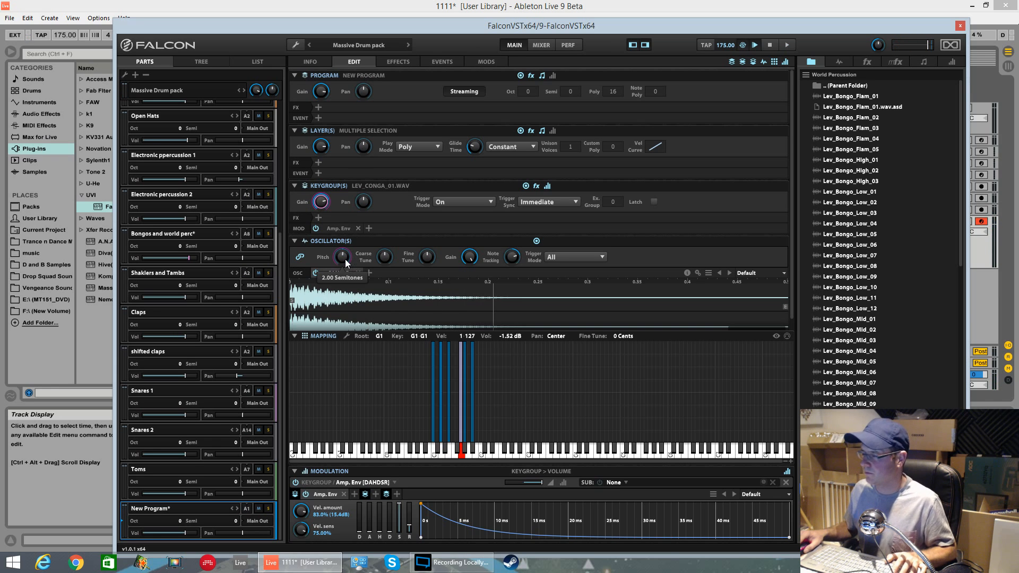
pyautogui.moveTo(321, 139)
pyautogui.moveTo(321, 139); pyautogui.dragTo(329, 161)
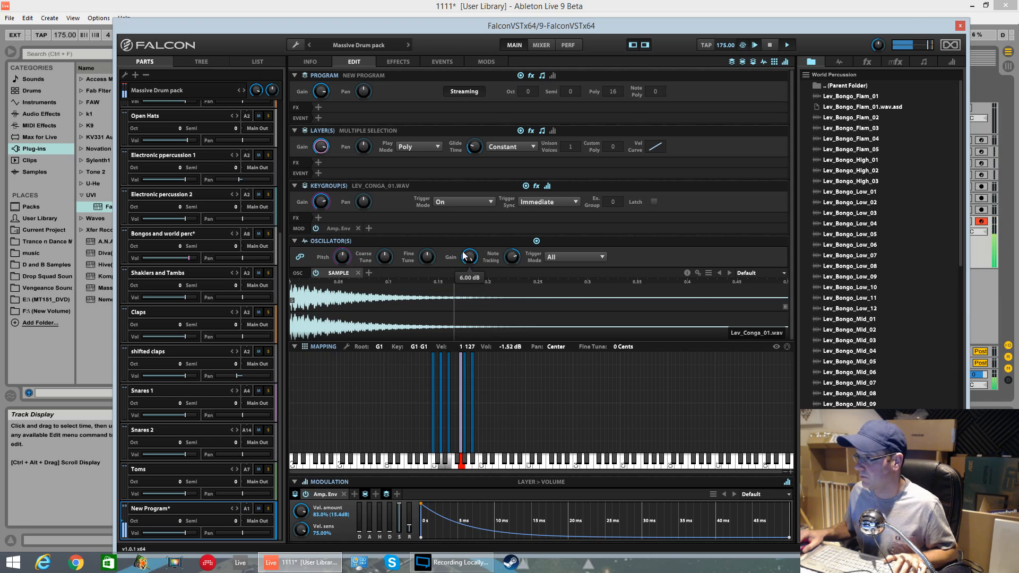
pyautogui.moveTo(470, 257)
pyautogui.mouseDown()
pyautogui.moveTo(471, 303)
pyautogui.moveTo(471, 266)
pyautogui.mouseUp()
pyautogui.moveTo(328, 206); pyautogui.dragTo(325, 218)
pyautogui.moveTo(471, 258)
pyautogui.mouseDown()
pyautogui.moveTo(472, 282)
pyautogui.moveTo(472, 269)
pyautogui.mouseUp()
pyautogui.click(464, 396)
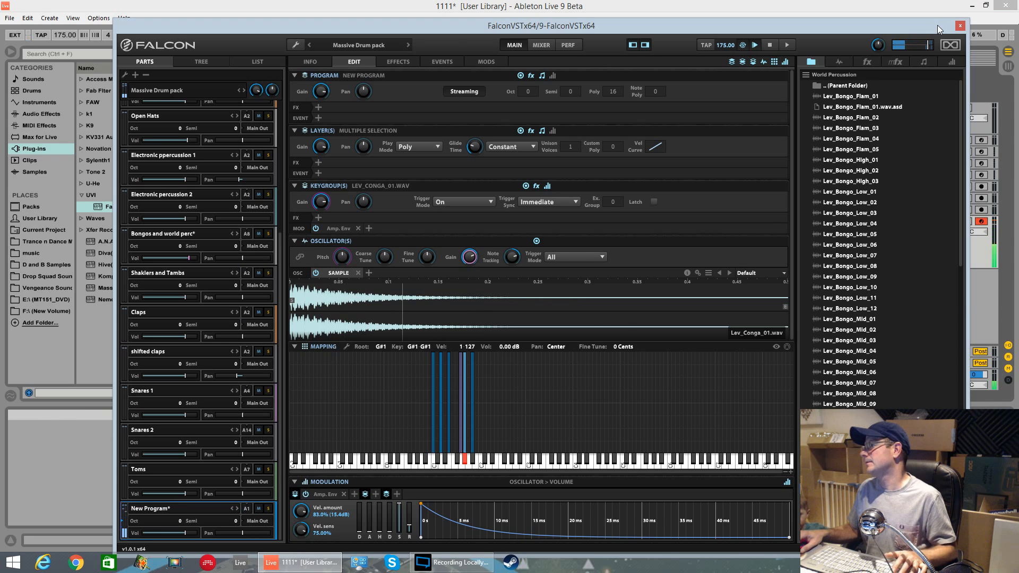